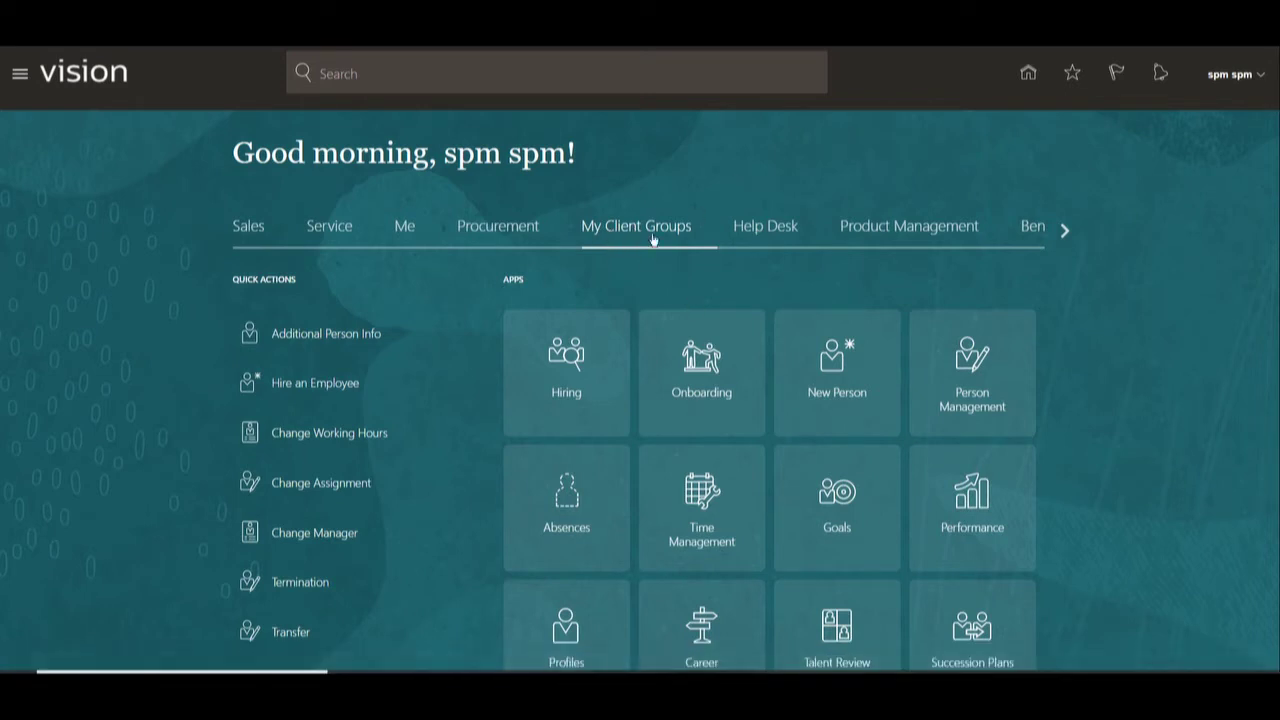
- Open the Person Management app from the My Client Groups home page
left_click(962, 393)
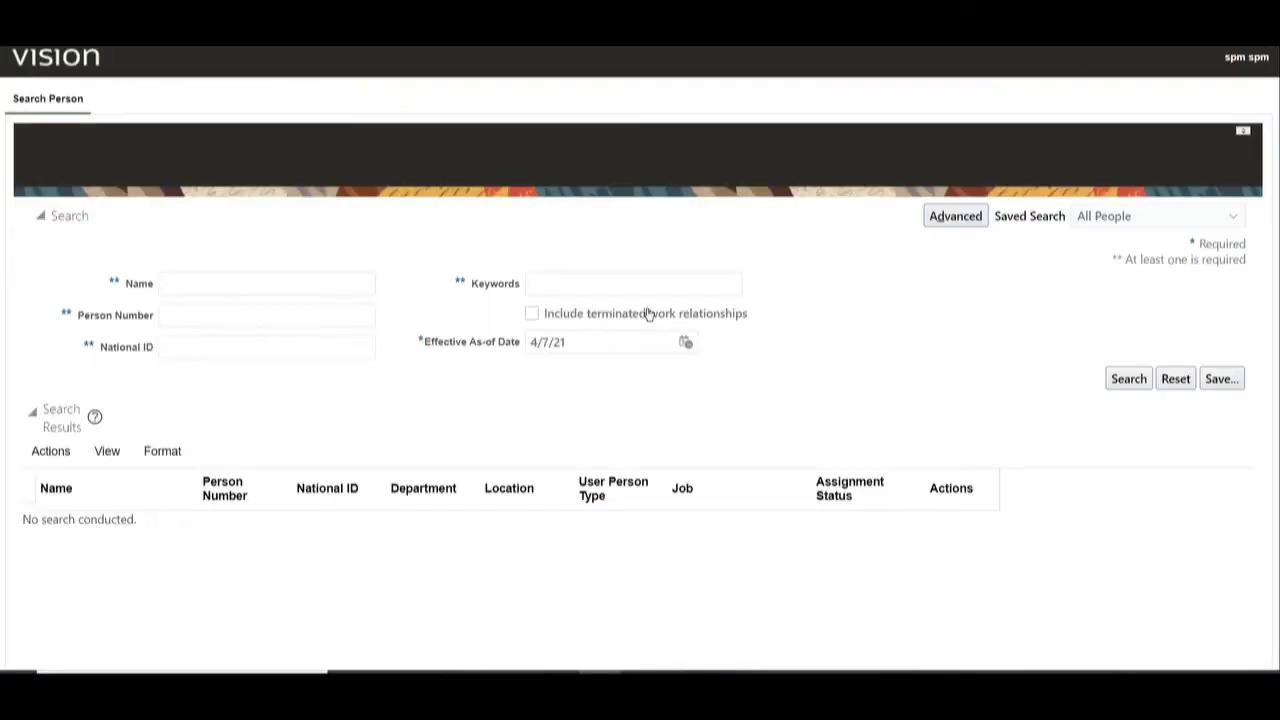
- Search by the test employee's person number and open their Employment record
left_click(200, 315)
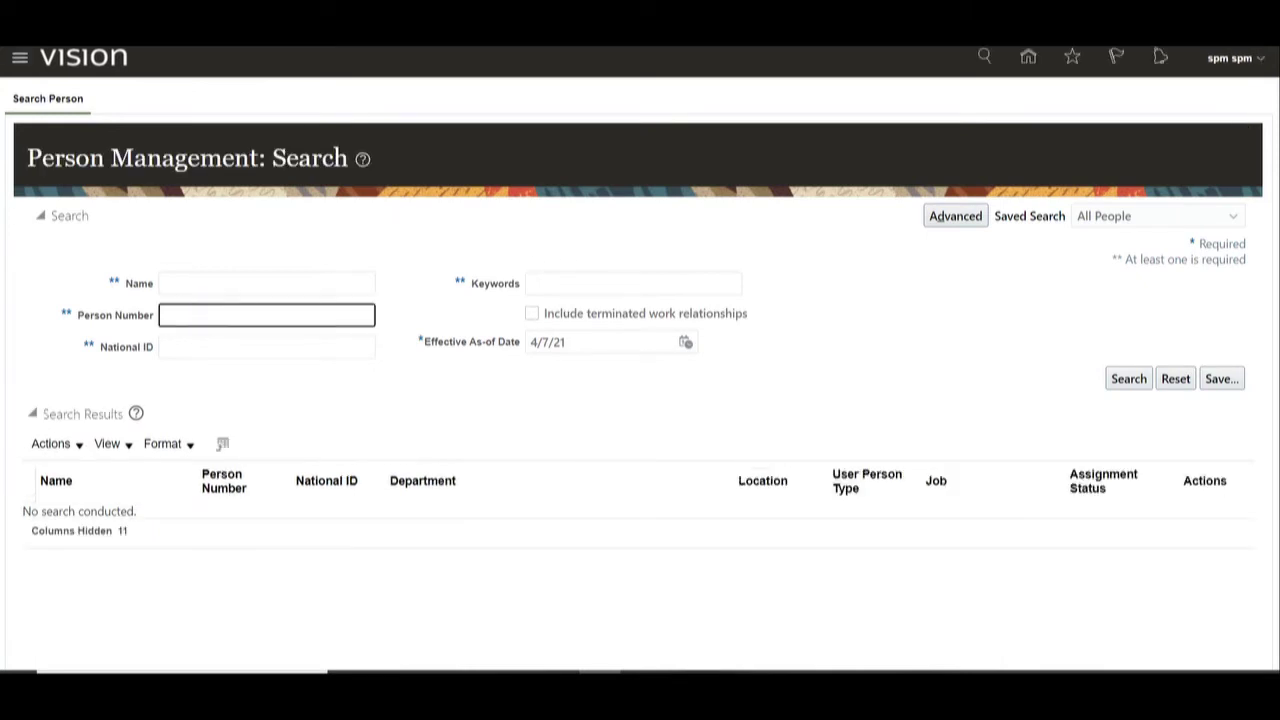
type("XXTESTY1")
key("ctrl+a")
left_click(1130, 379)
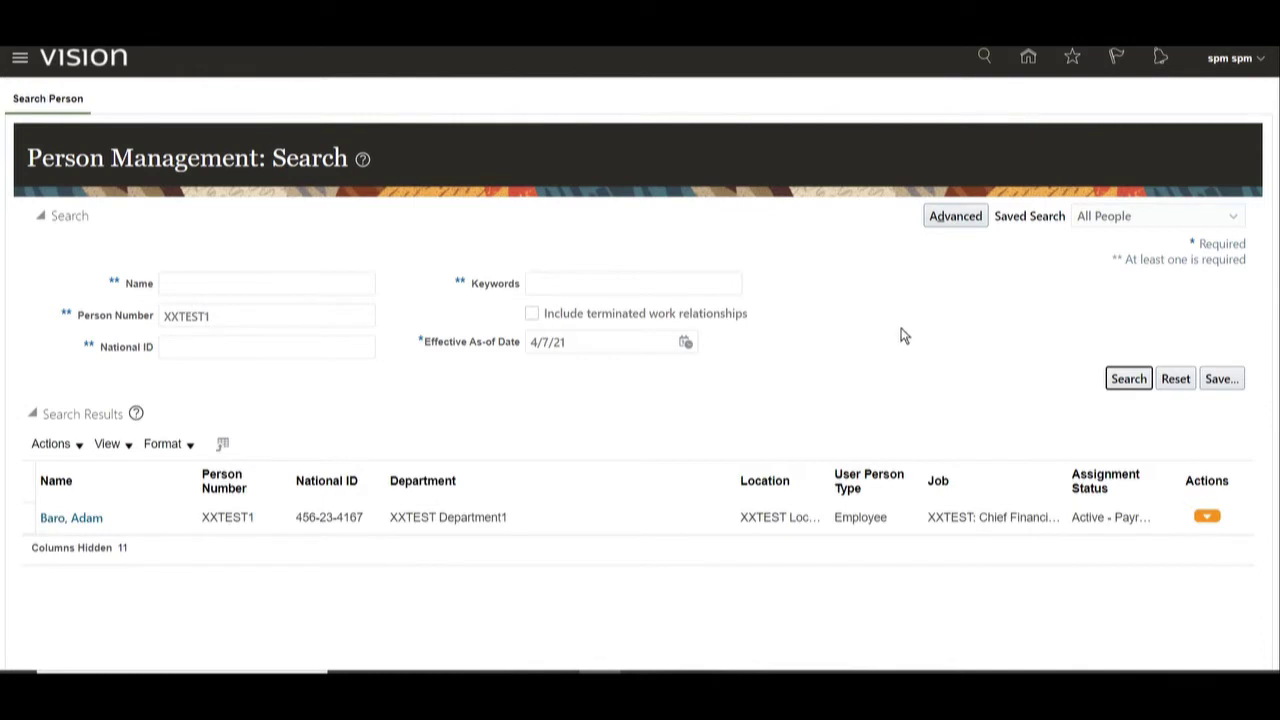
left_click(74, 517)
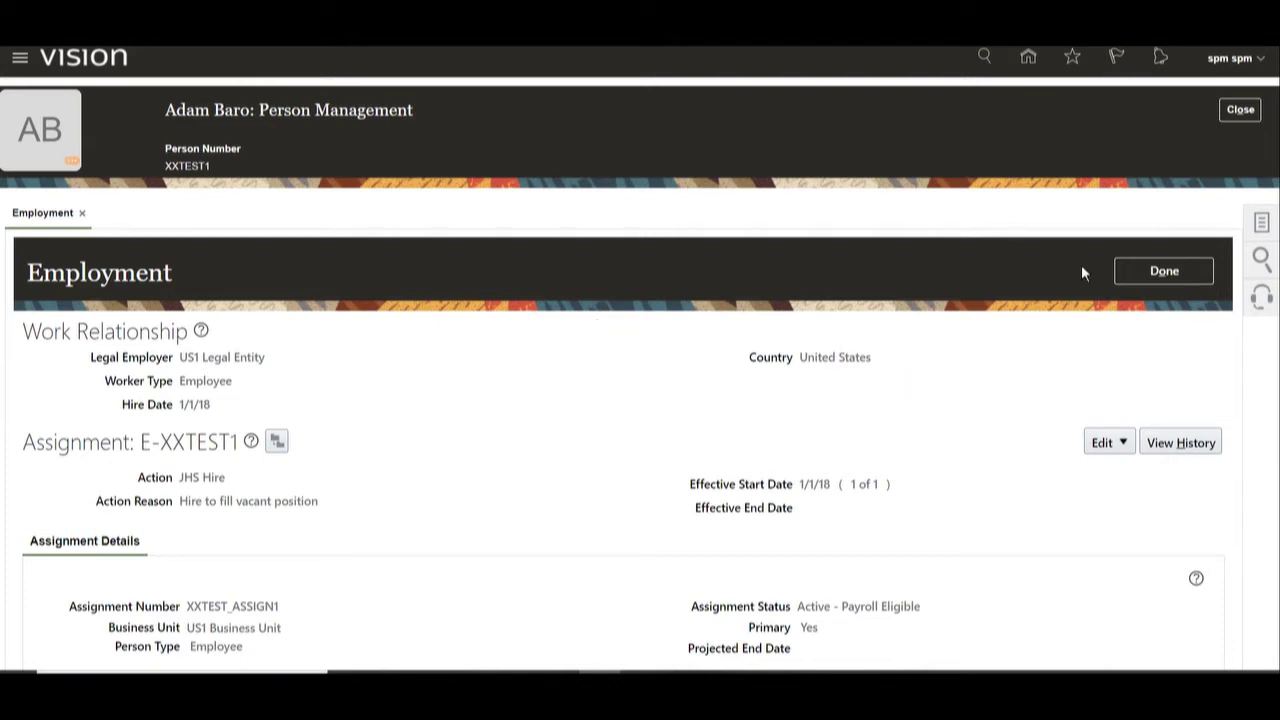
- Open Payroll > Element Entries for this employee from the Tasks panel
left_click(1262, 220)
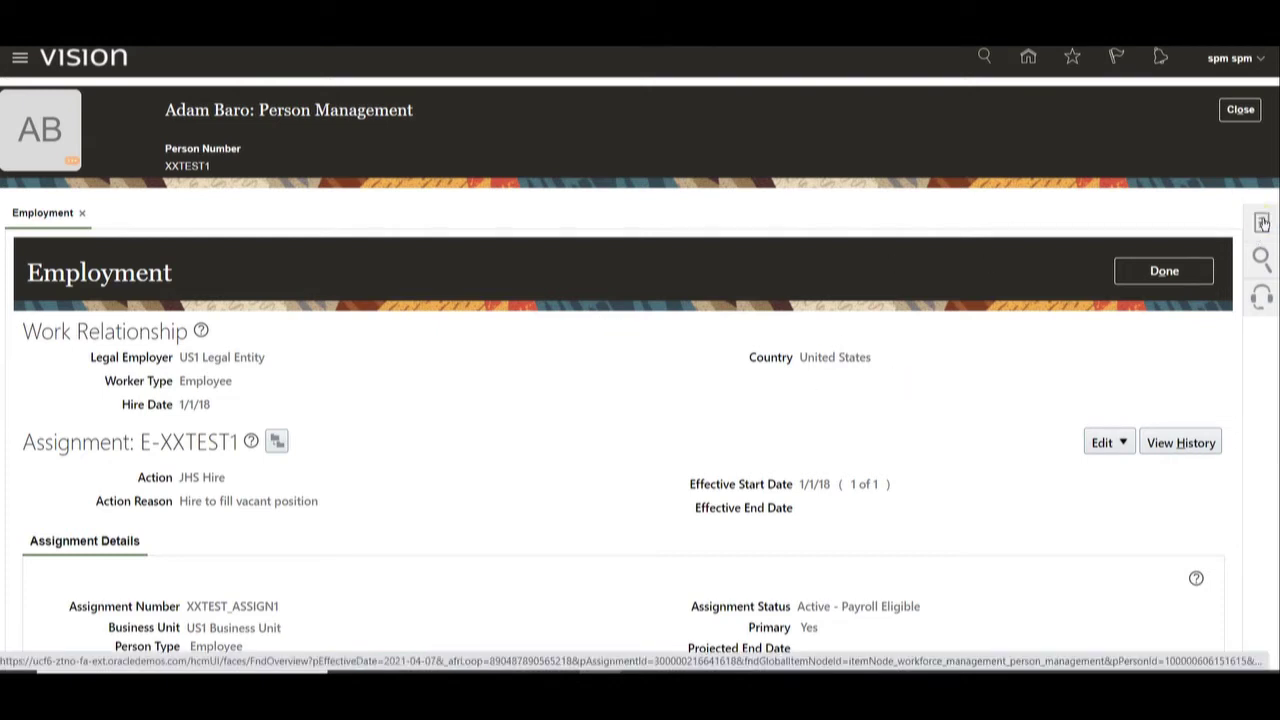
left_click(1263, 224)
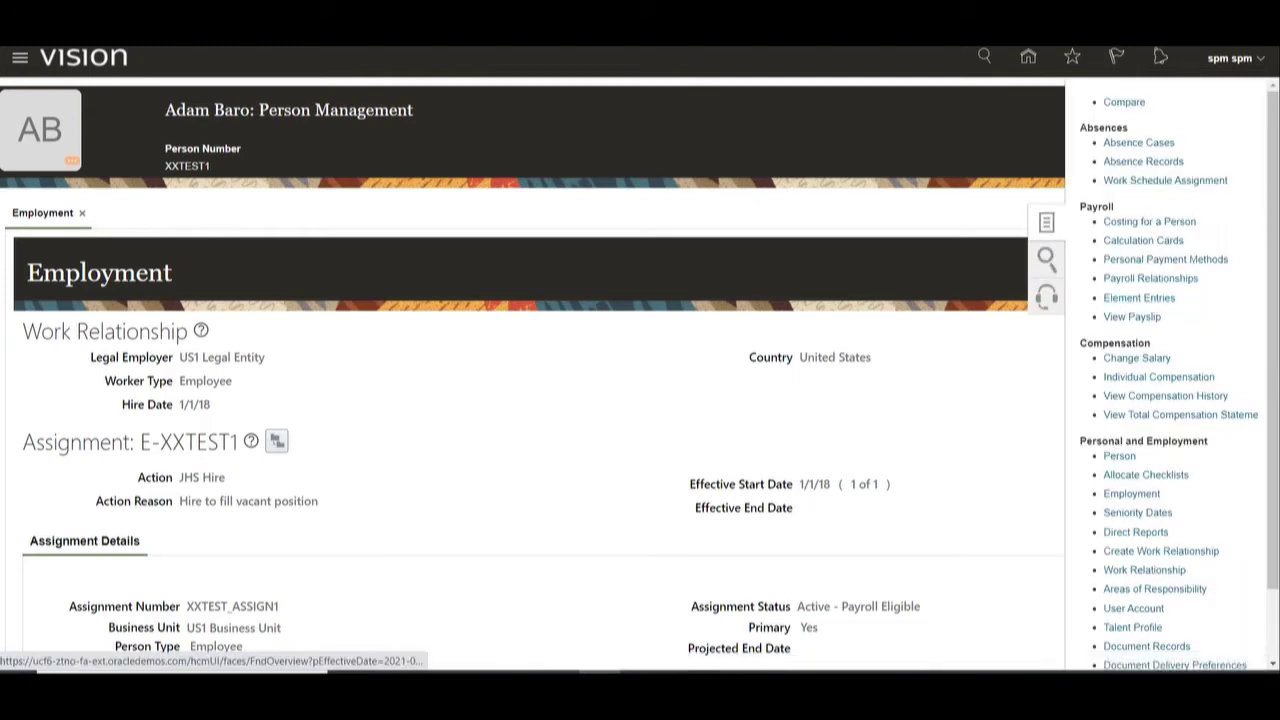
double_click(1096, 206)
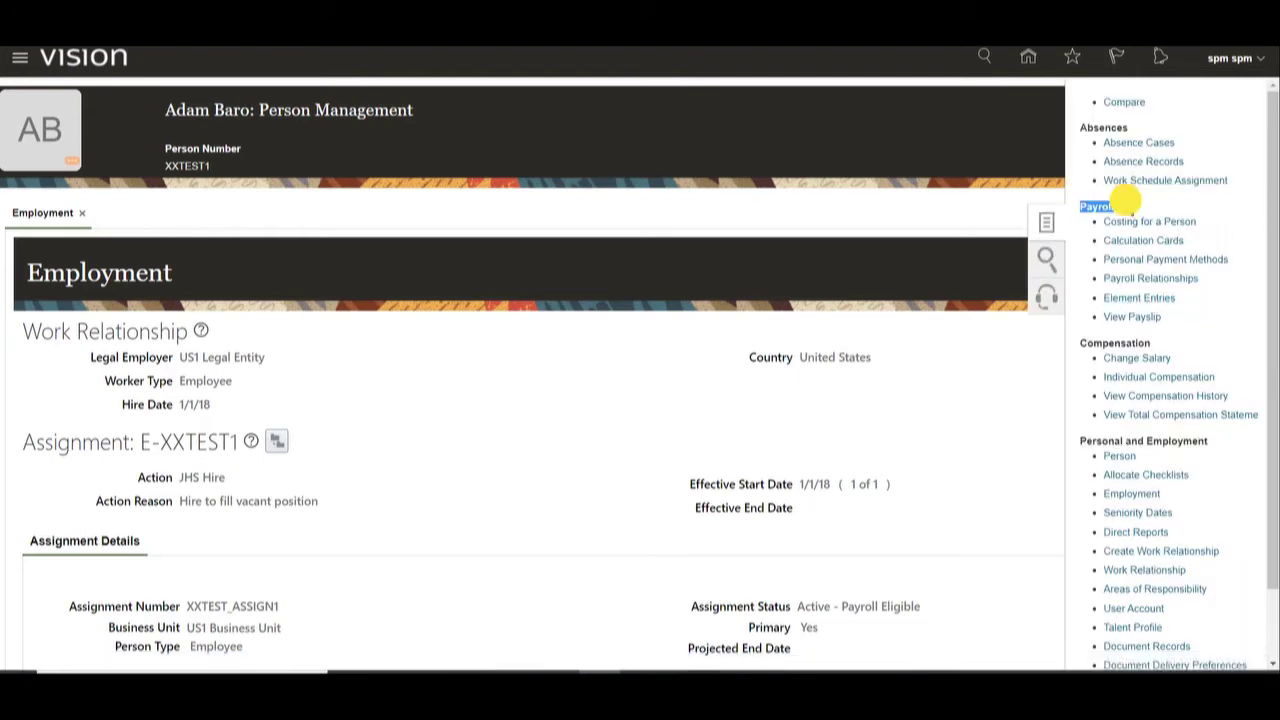
left_click(1125, 298)
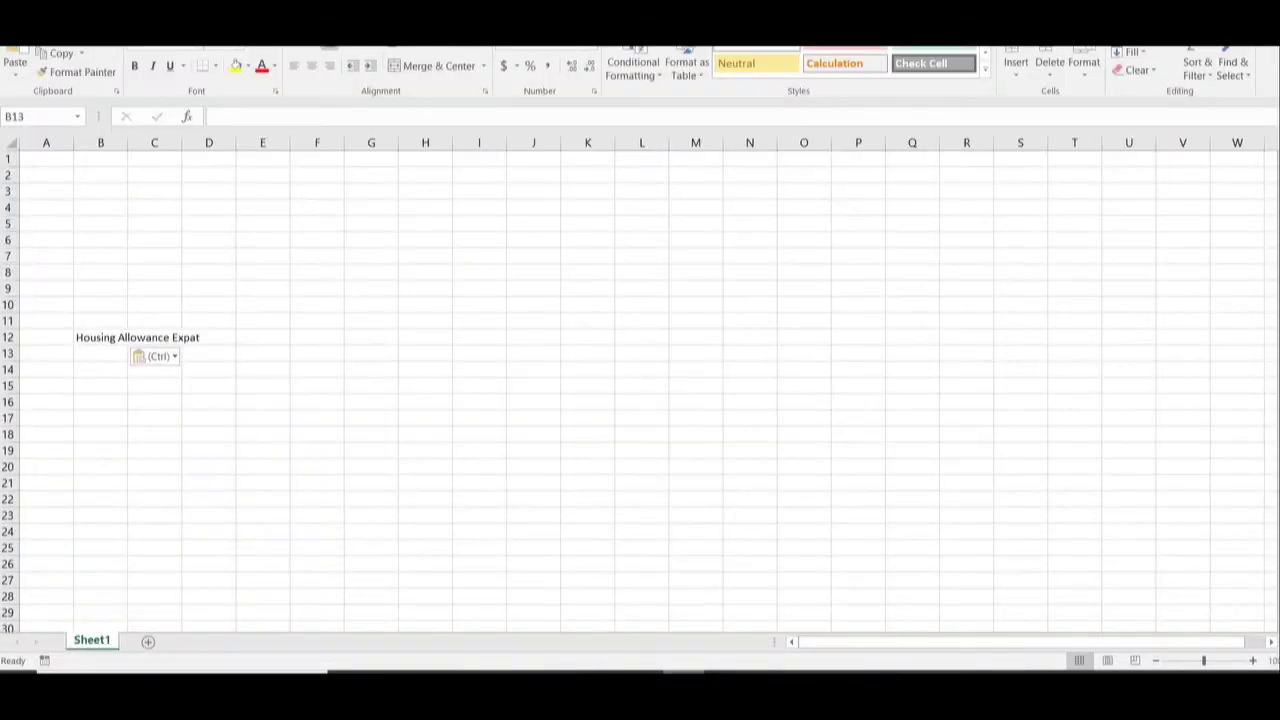
- Label A12 'Element Name' and autofit columns A and B to their contents
left_click(86, 336)
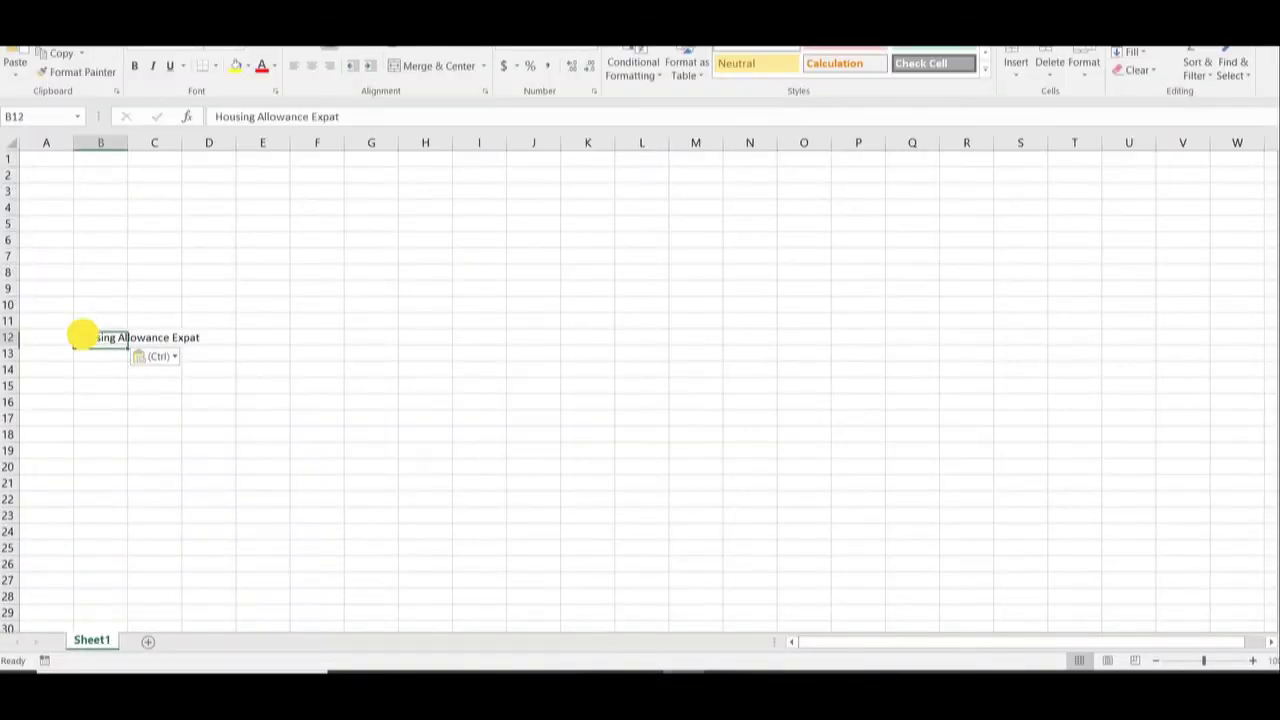
left_click(40, 345)
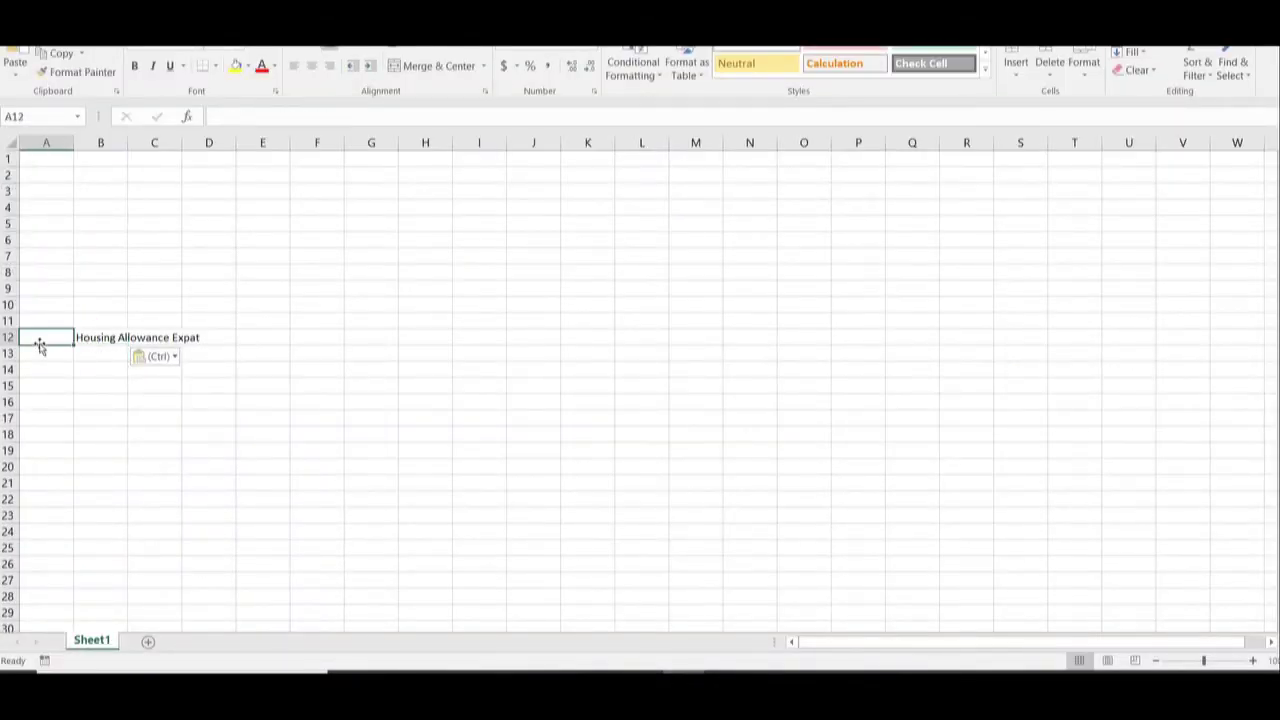
type("Element")
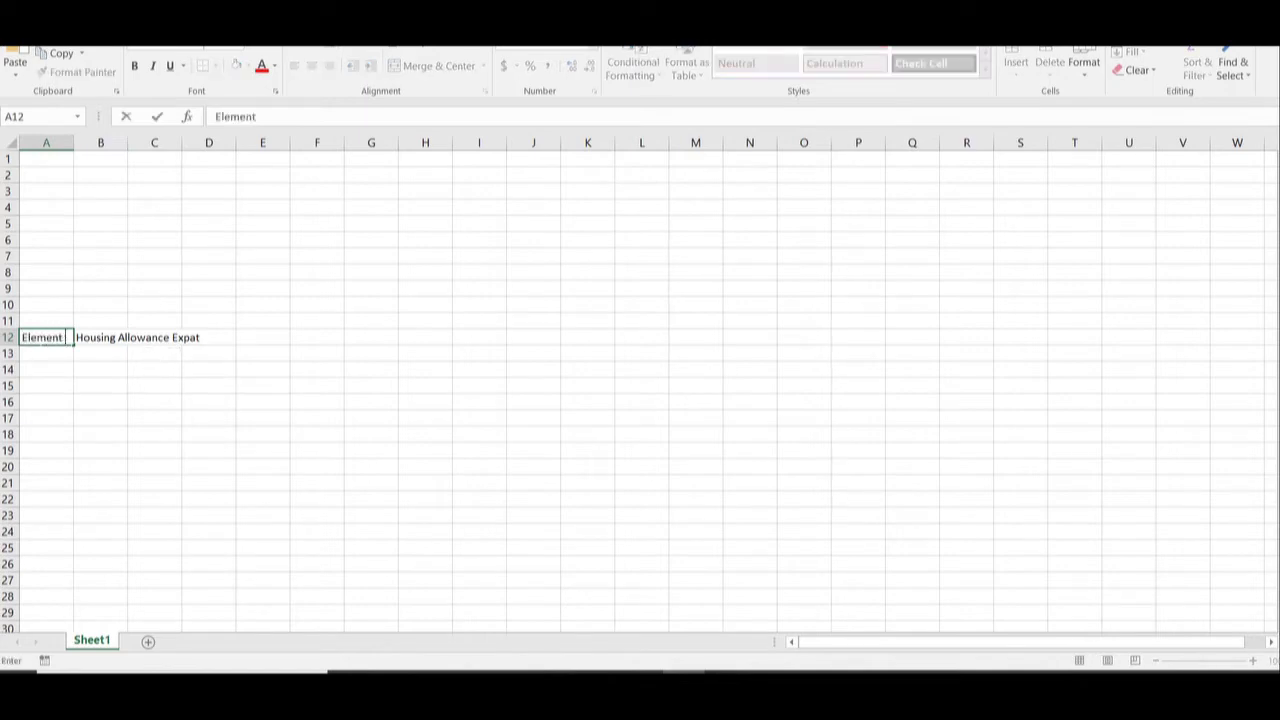
type(" Name")
key("Return")
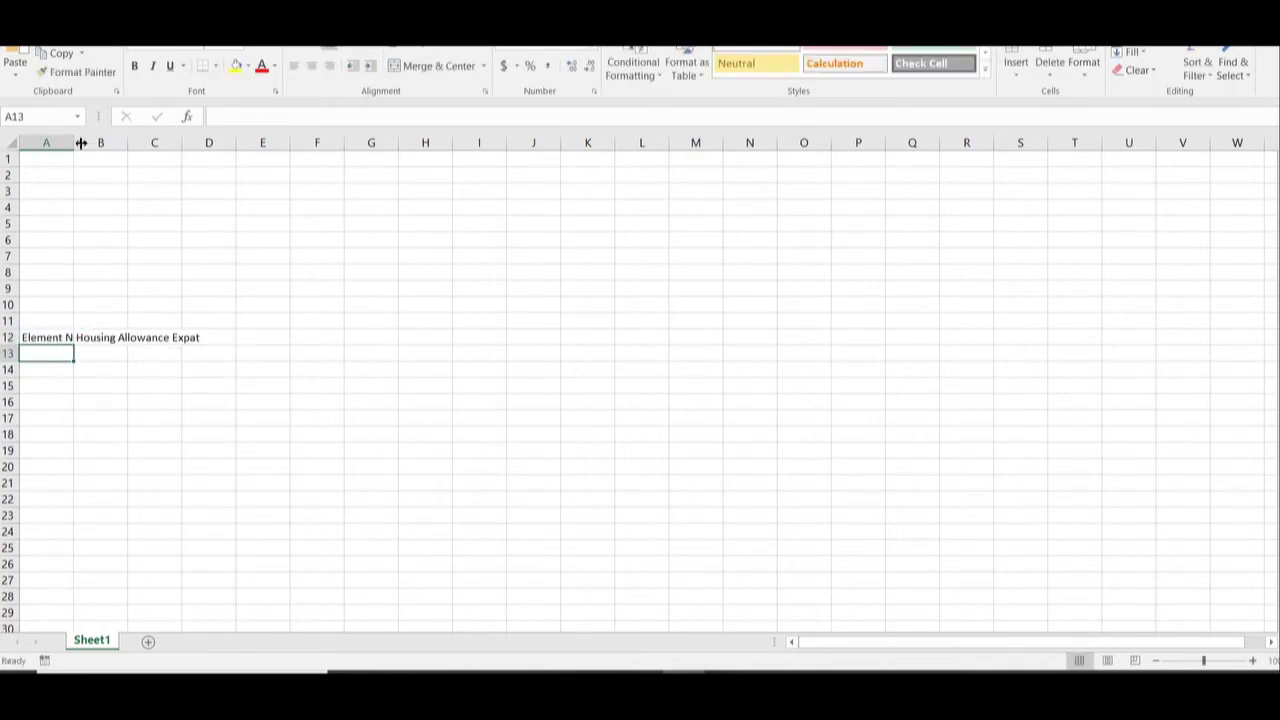
key("alt+h")
key("o")
key("i")
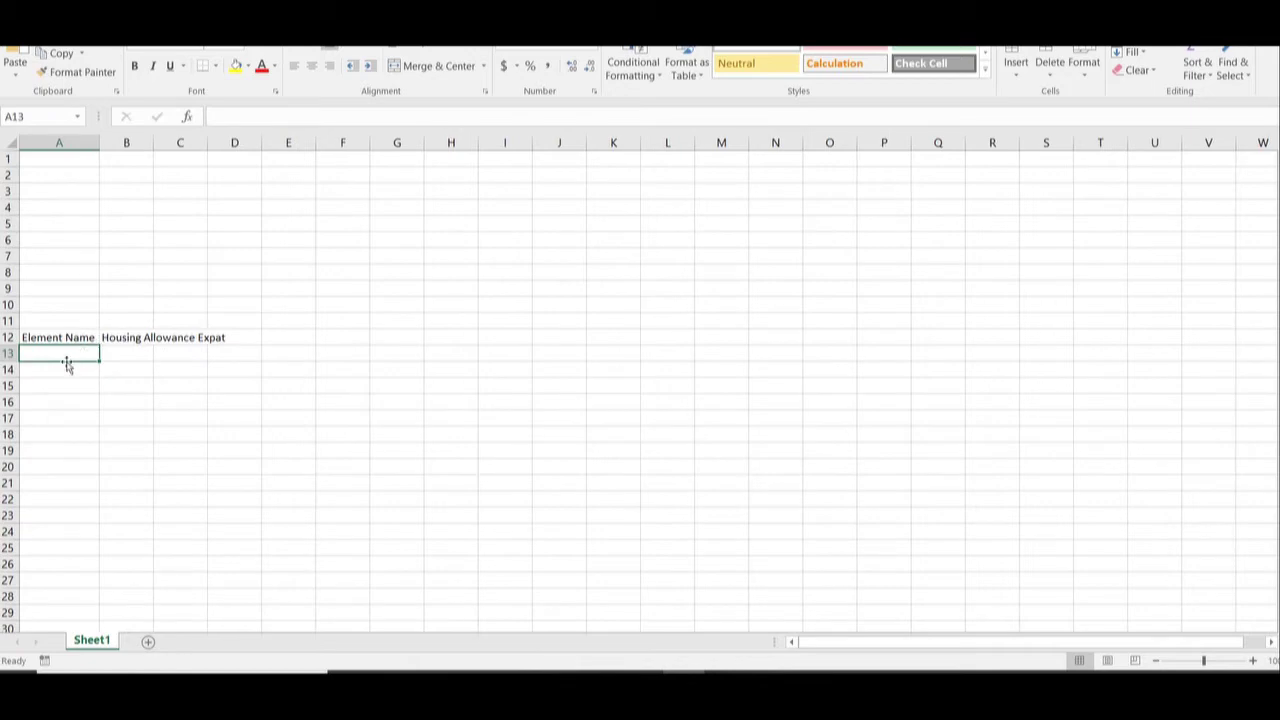
left_click(93, 343)
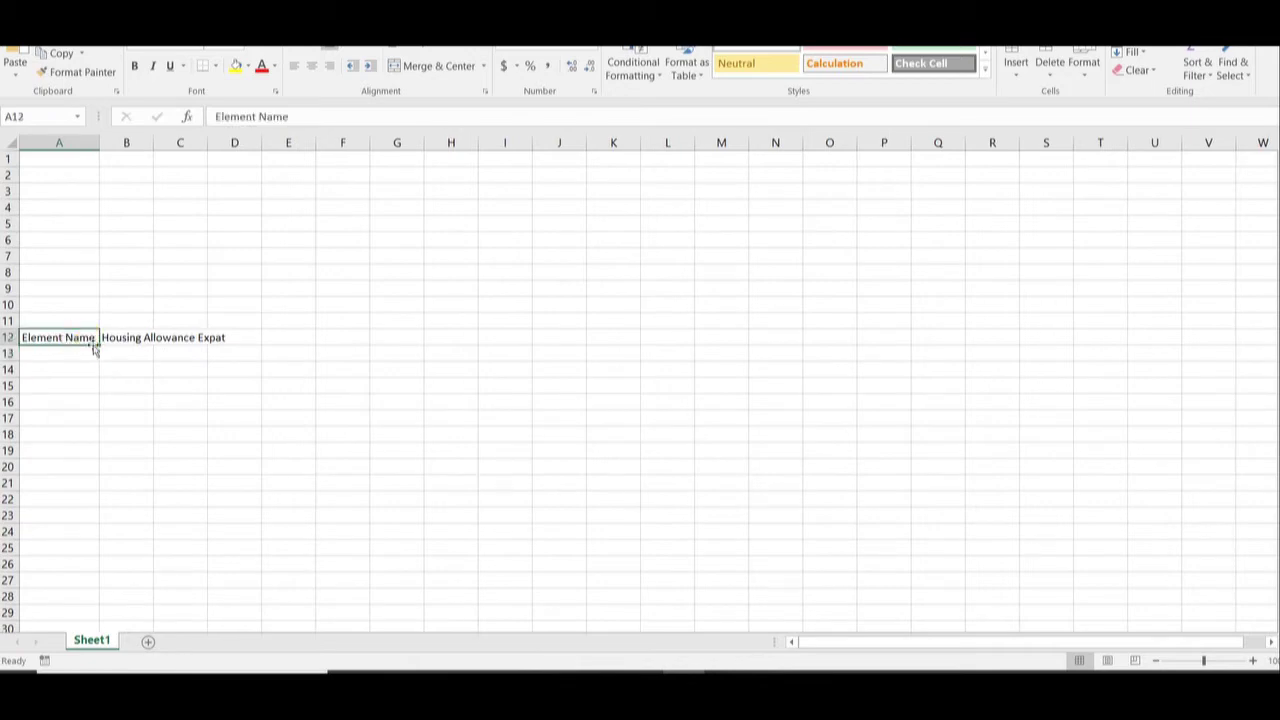
double_click(153, 143)
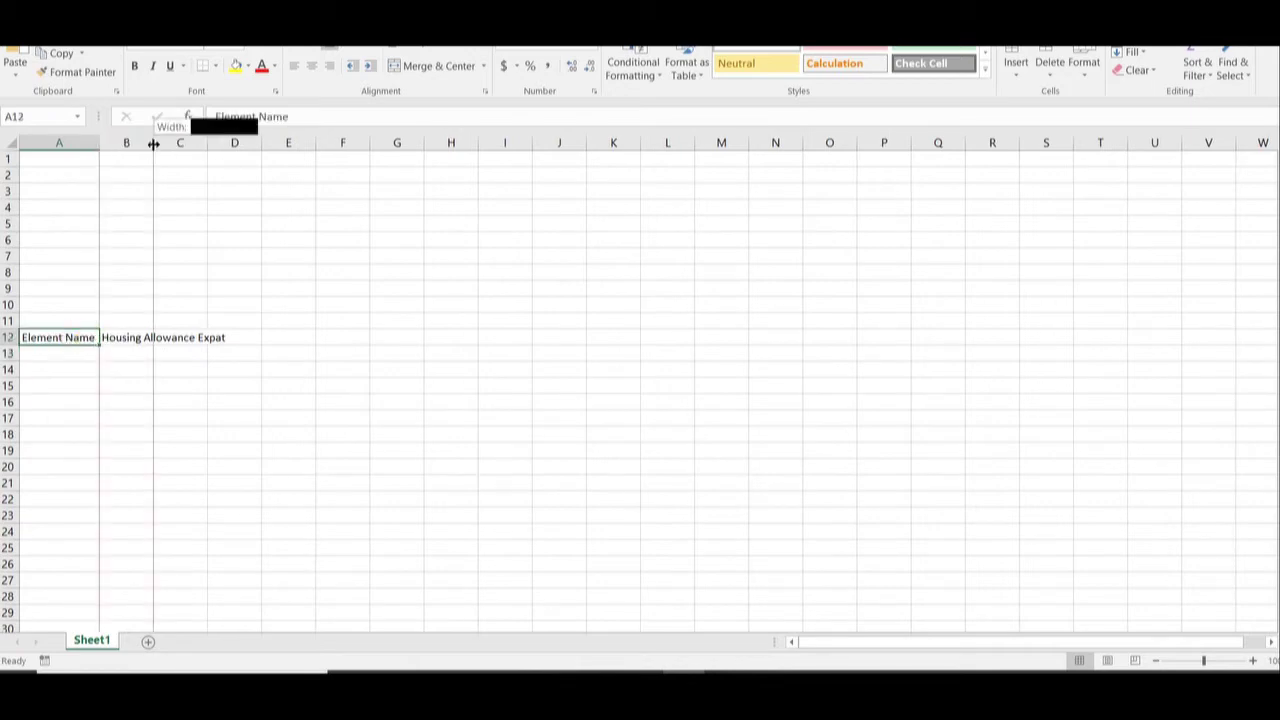
- Label A13 'Assignment' and copy the employee's assignment number from the HCM Employment page
left_click(54, 352)
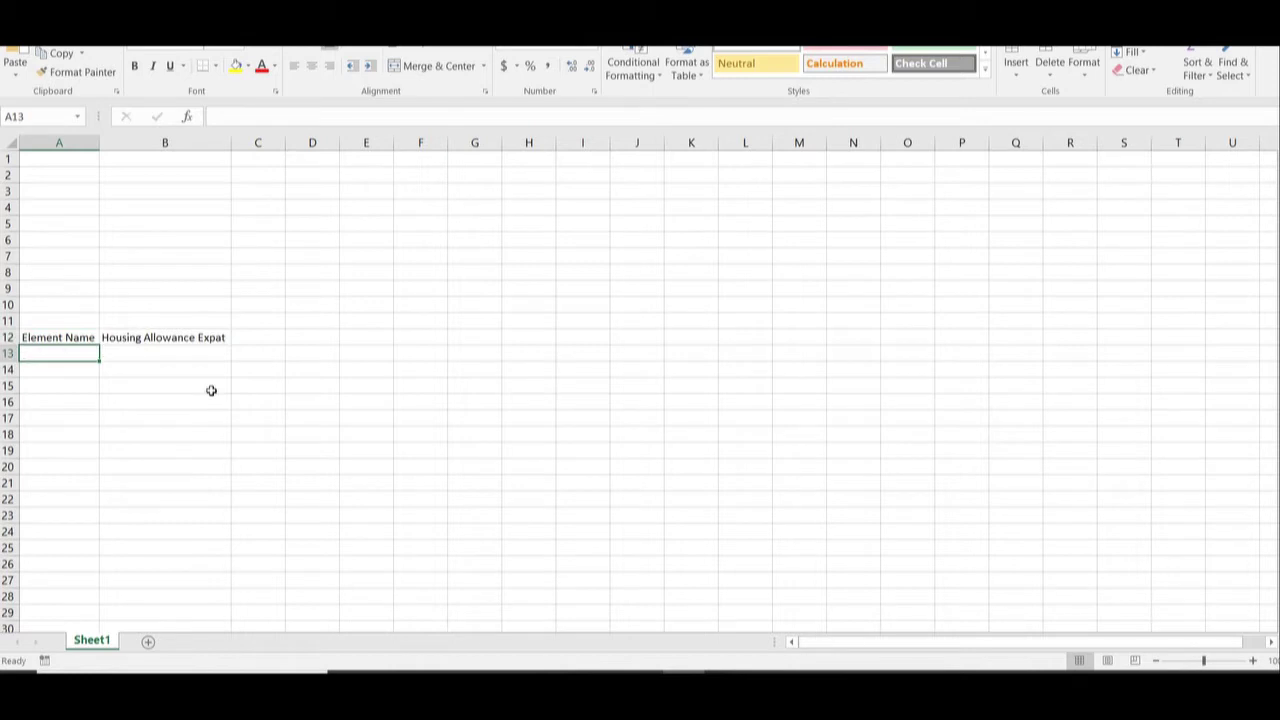
type("Assignmen")
type("nt")
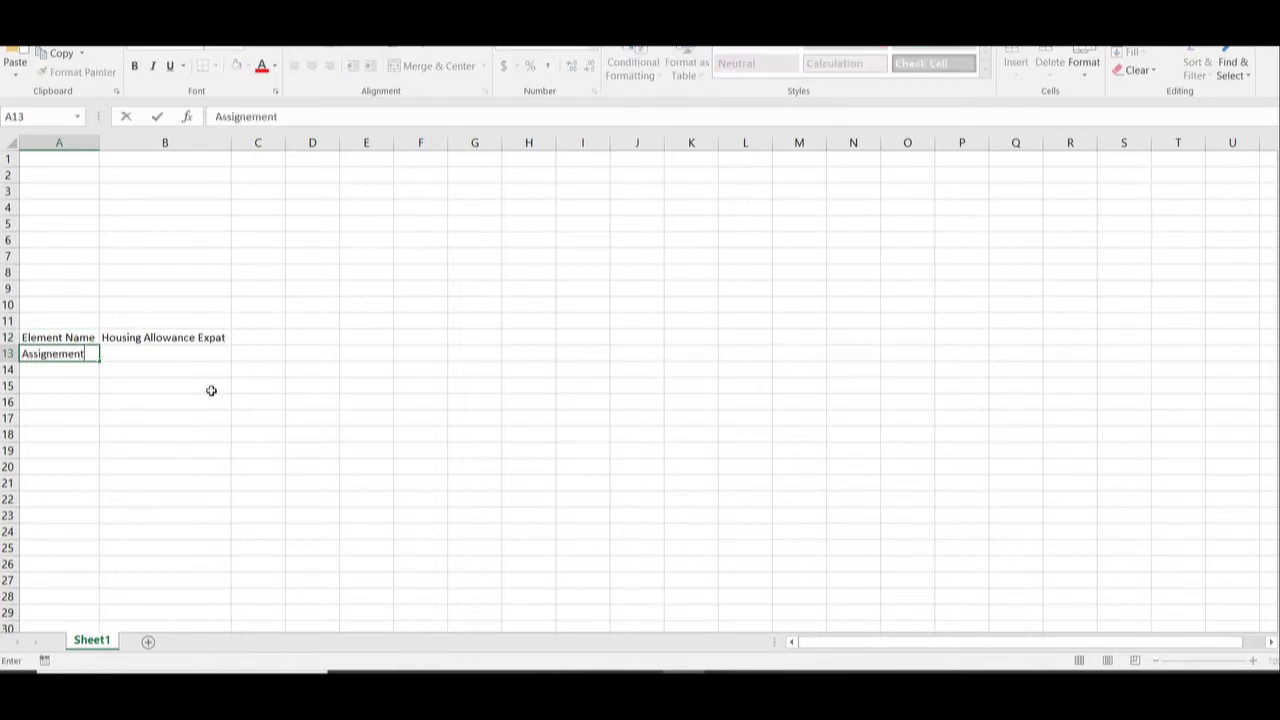
key("BackSpace")
key("BackSpace")
key("BackSpace")
key("BackSpace")
key("BackSpace")
type("ment")
key("Tab")
key("alt+Tab")
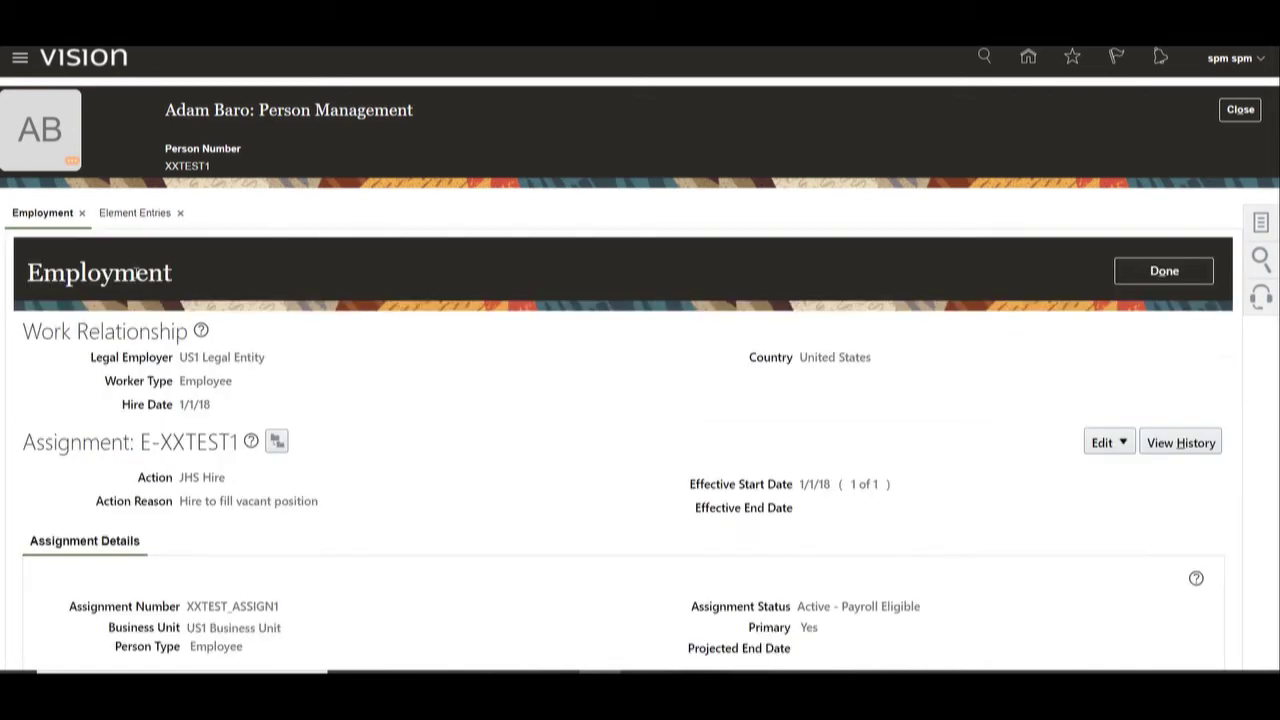
left_click_drag(283, 606, 185, 605)
key("ctrl+c")
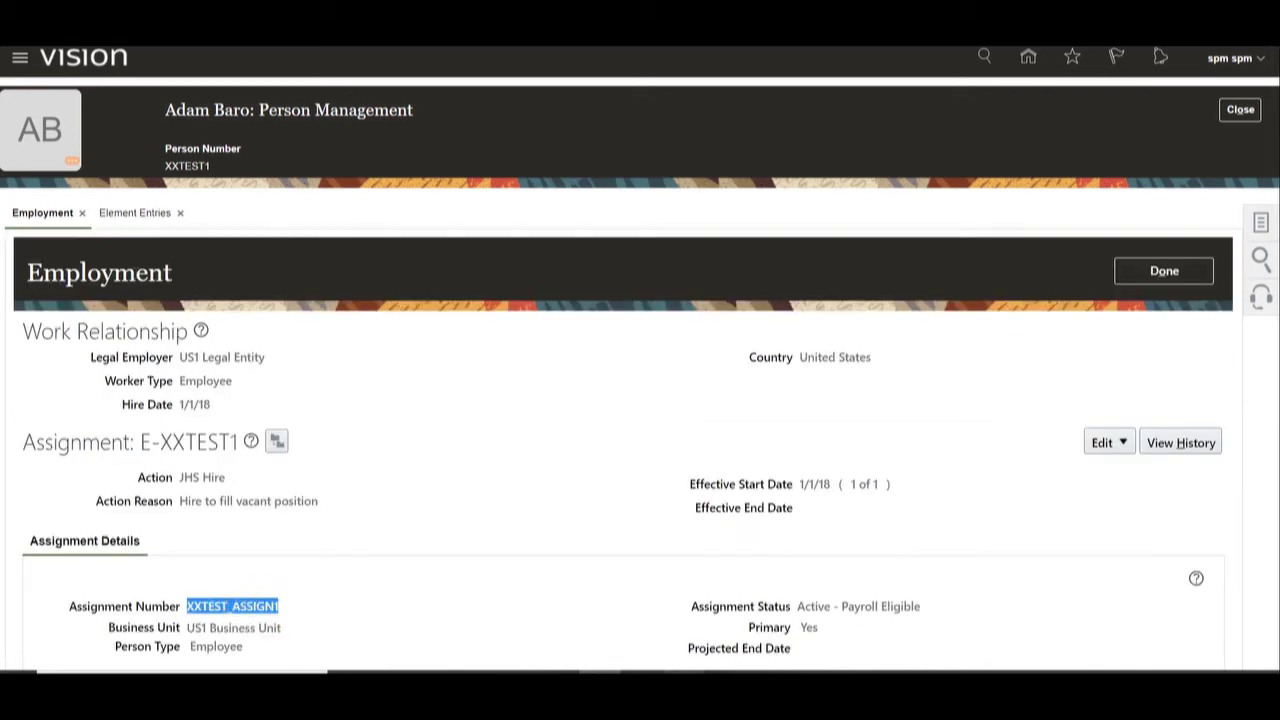
key("alt+Tab")
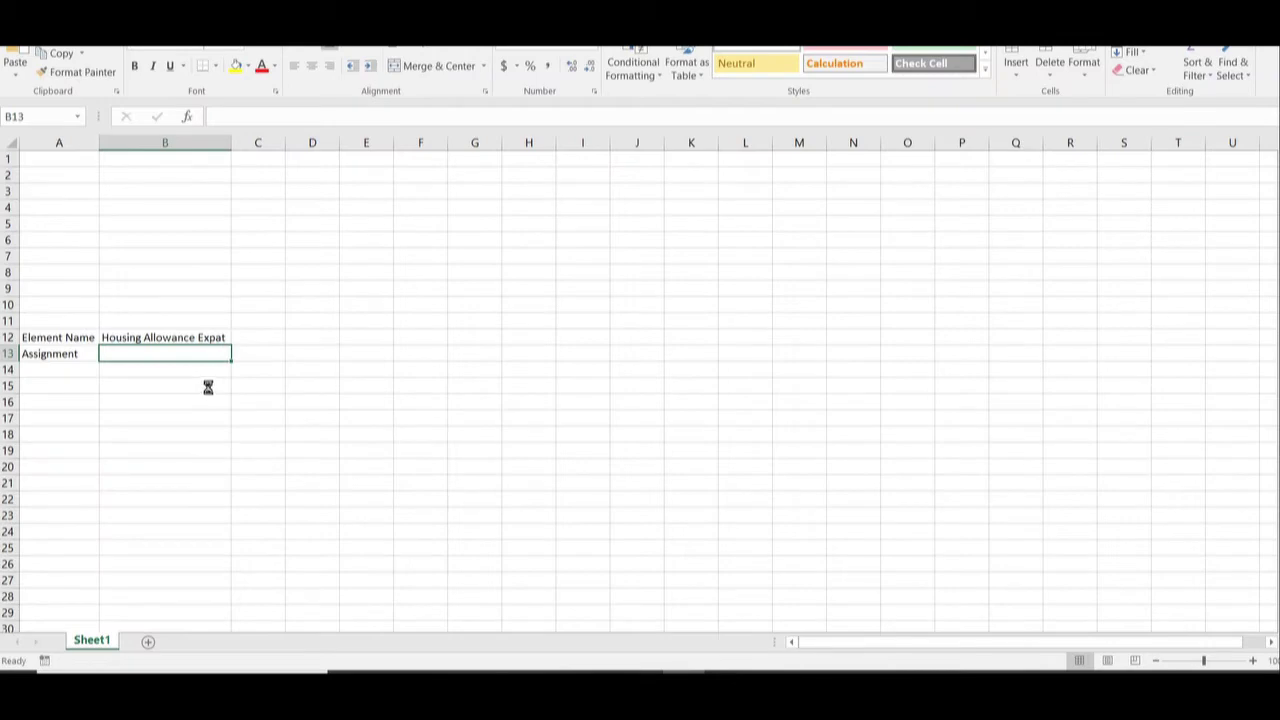
- Paste the assignment number into B13 and give it B12's formatting with Format Painter
key("ctrl+v")
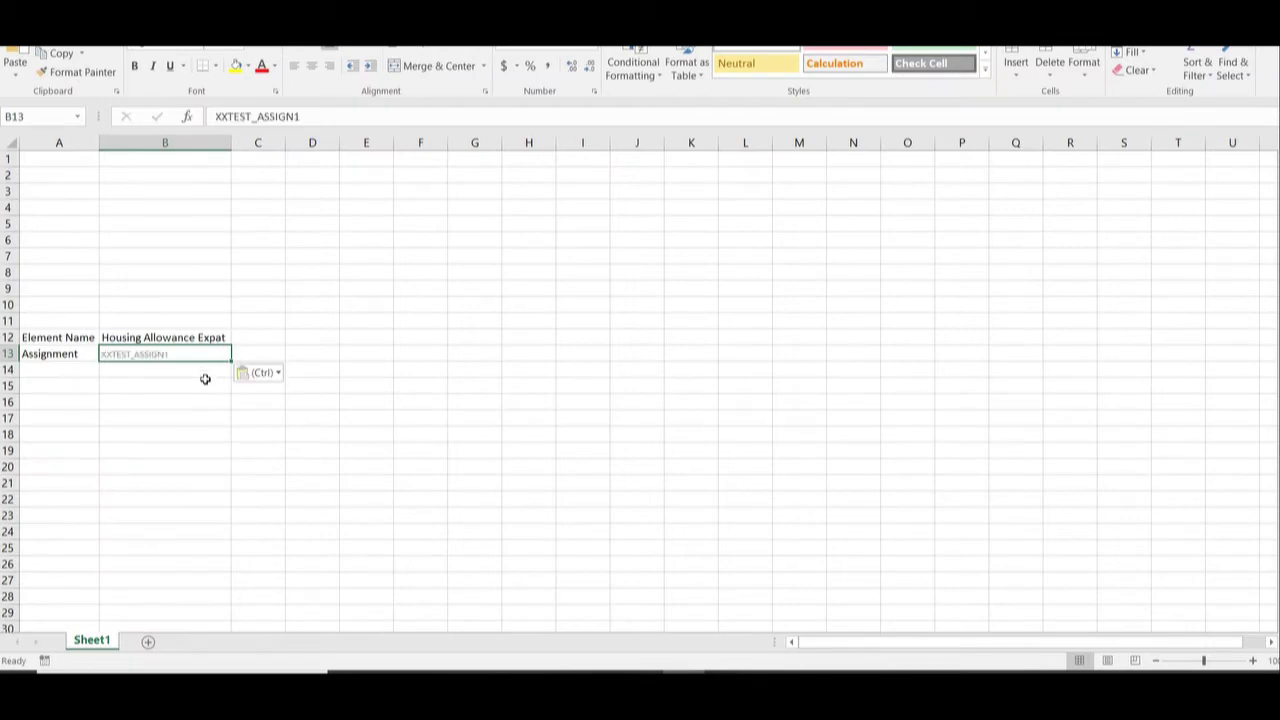
left_click(212, 337)
double_click(76, 72)
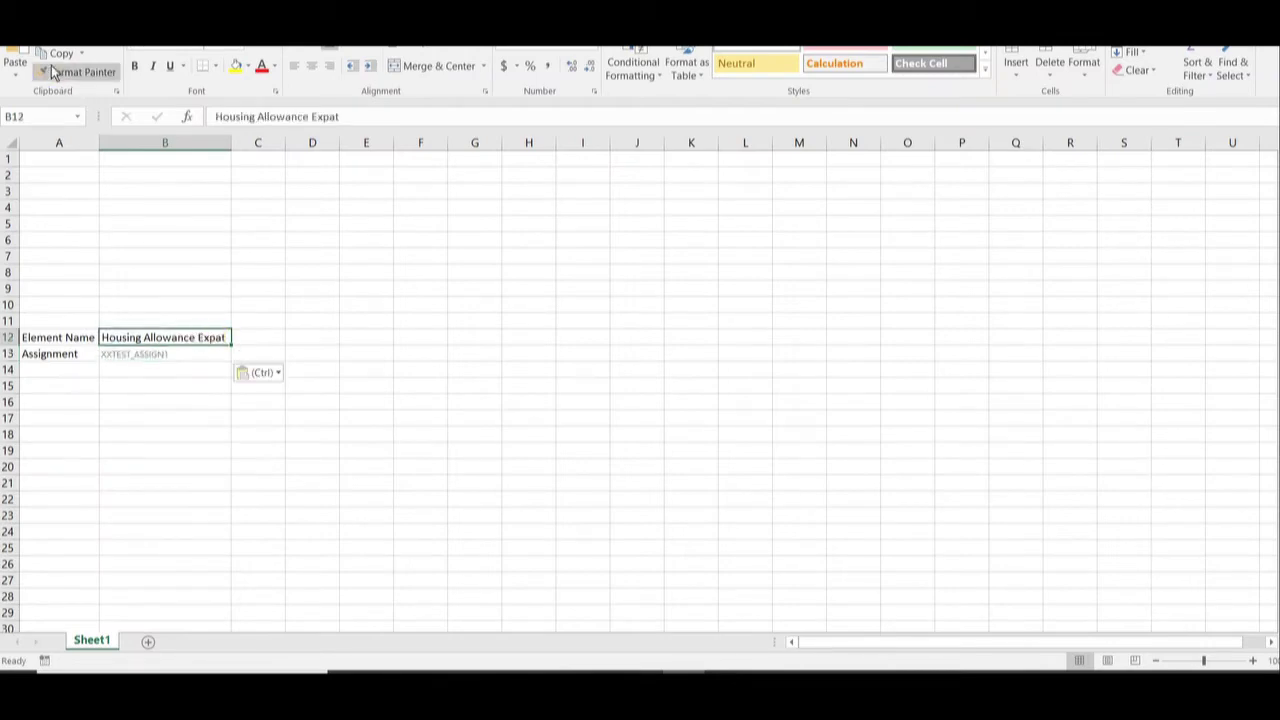
left_click(128, 352)
key("Escape")
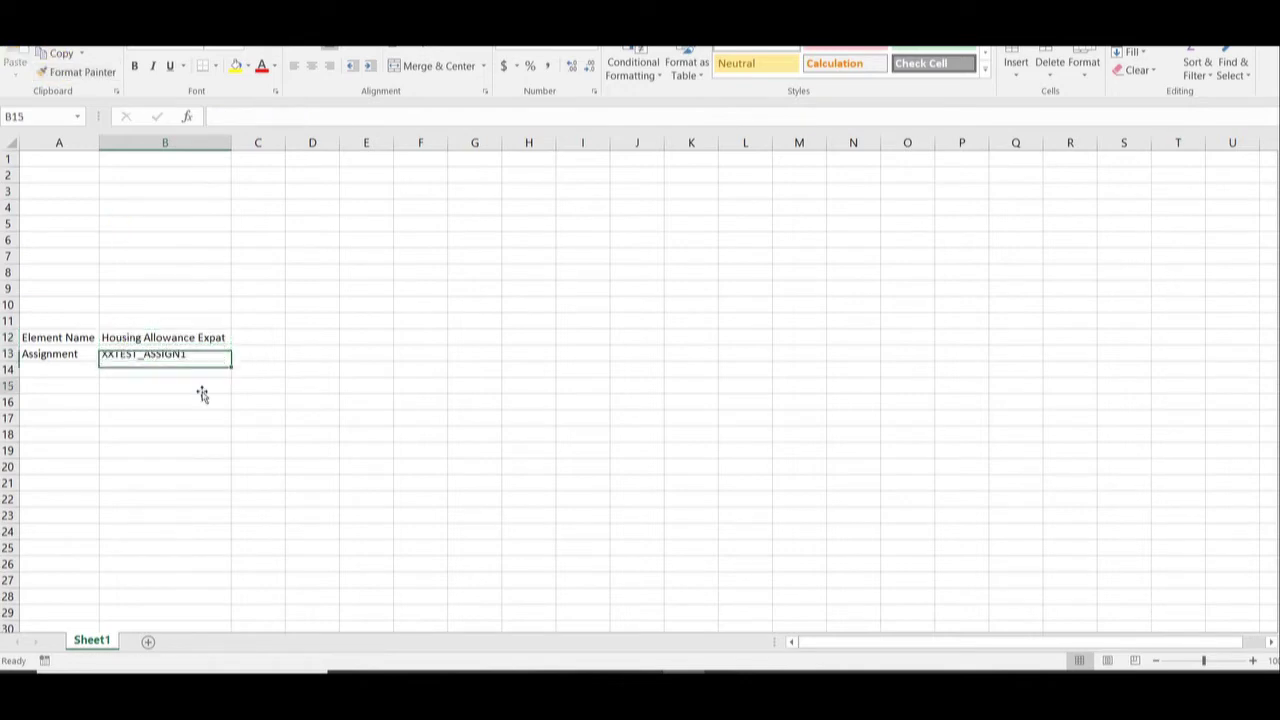
left_click(203, 389)
left_click(195, 352)
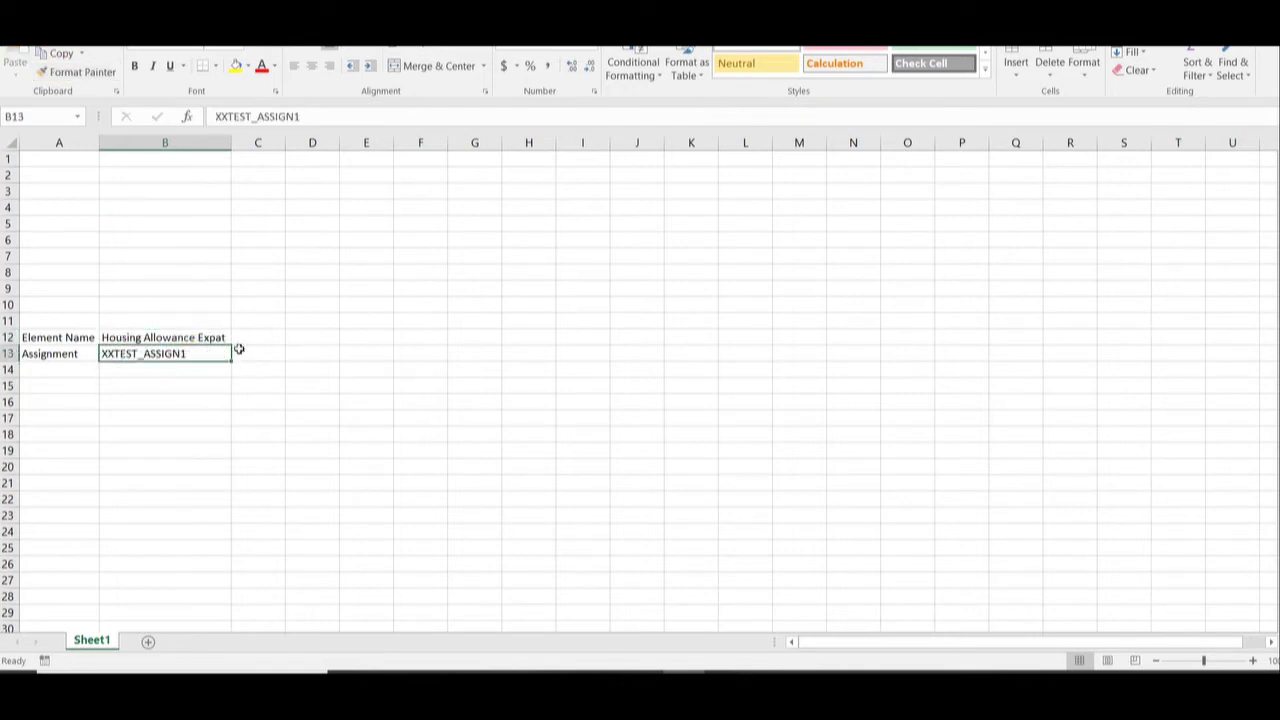
left_click_drag(92, 337, 157, 355)
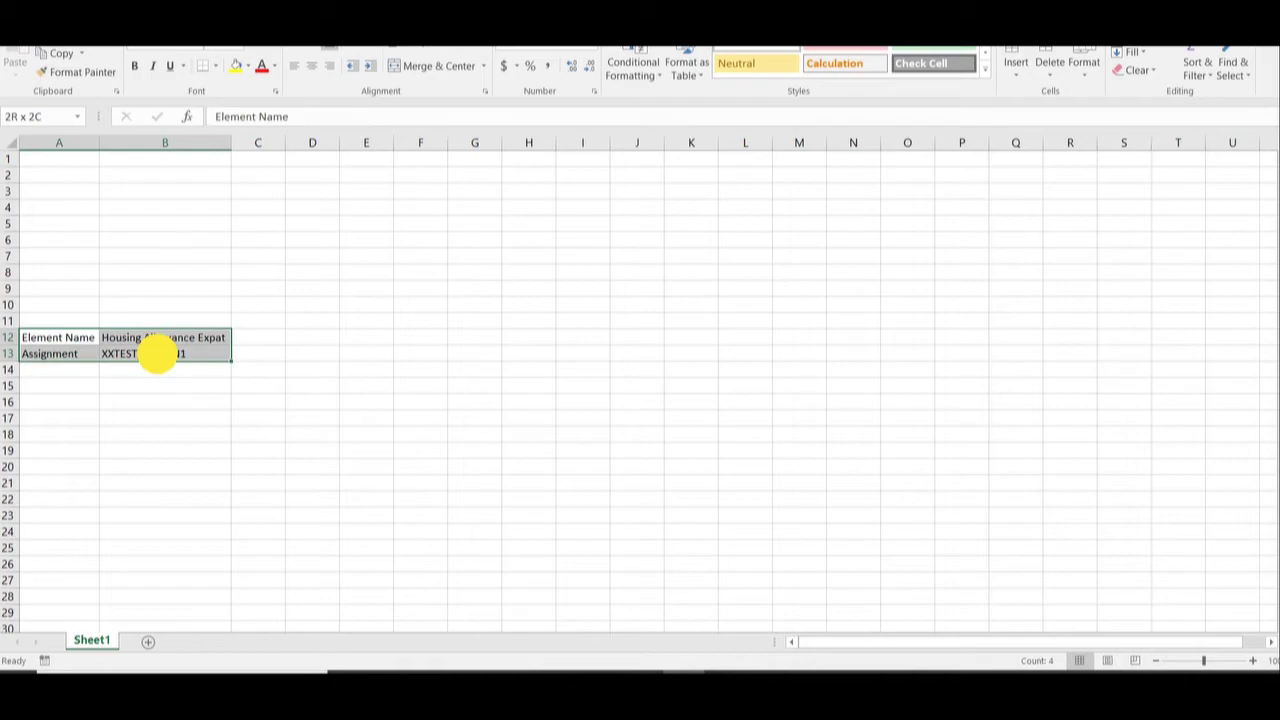
left_click(474, 366)
key("alt+Tab")
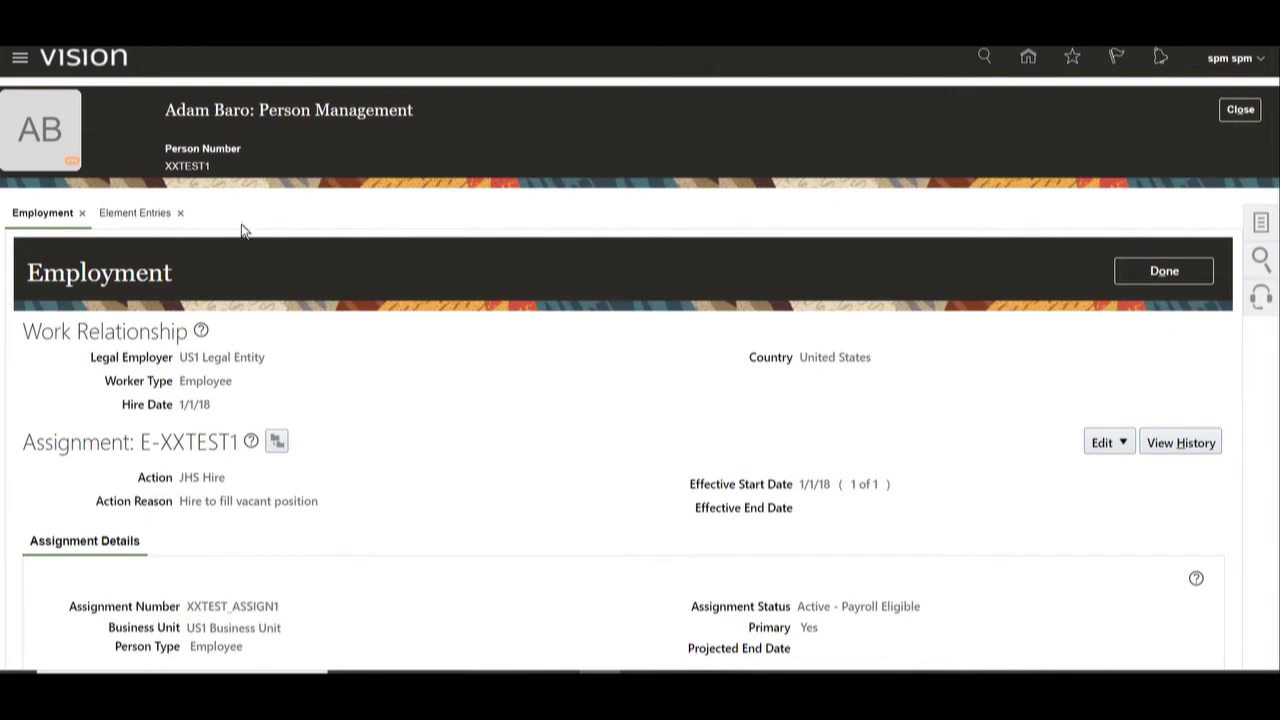
- Close the employee's Element Entries page and person record, then bring up the METADATA file
left_click(180, 213)
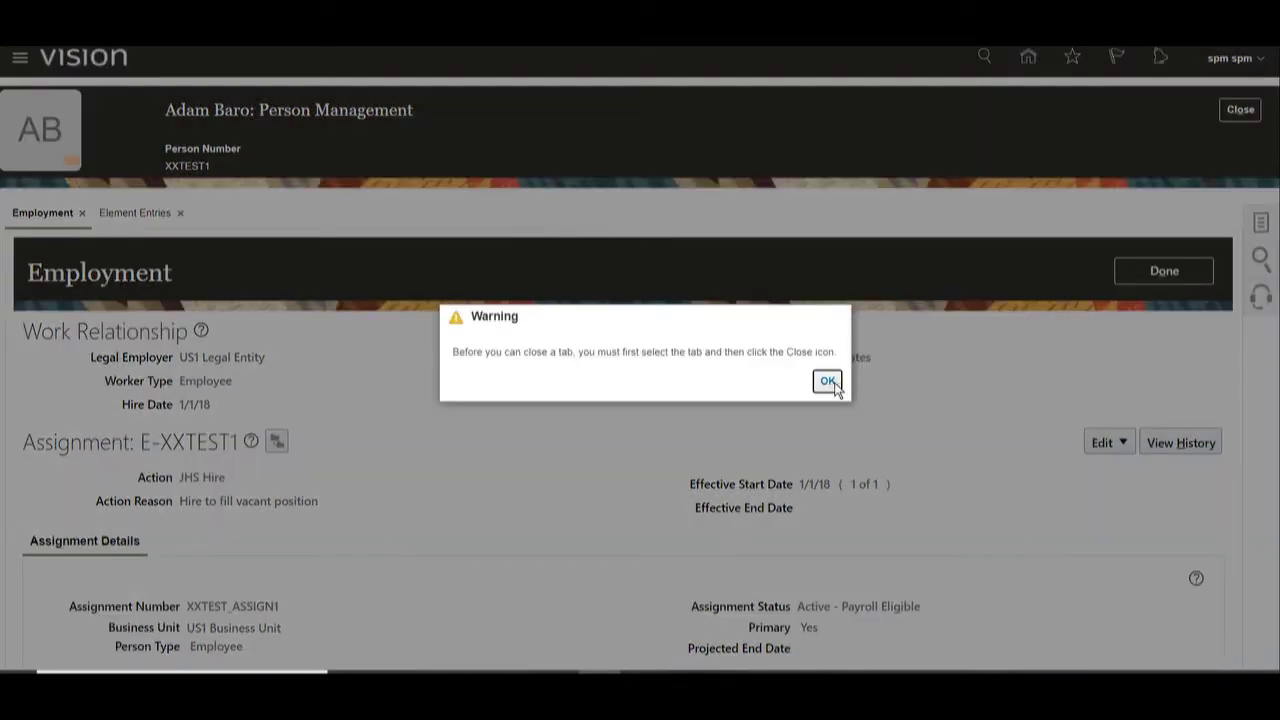
left_click(828, 381)
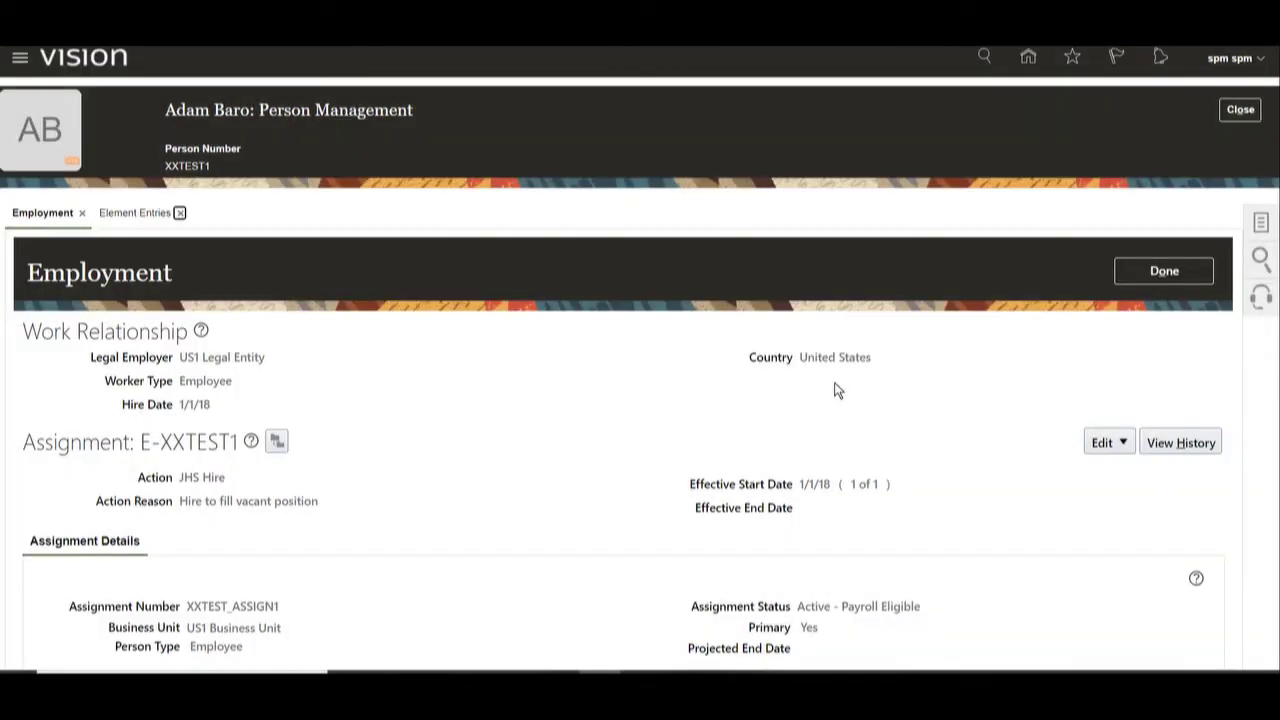
left_click(134, 213)
left_click(1237, 112)
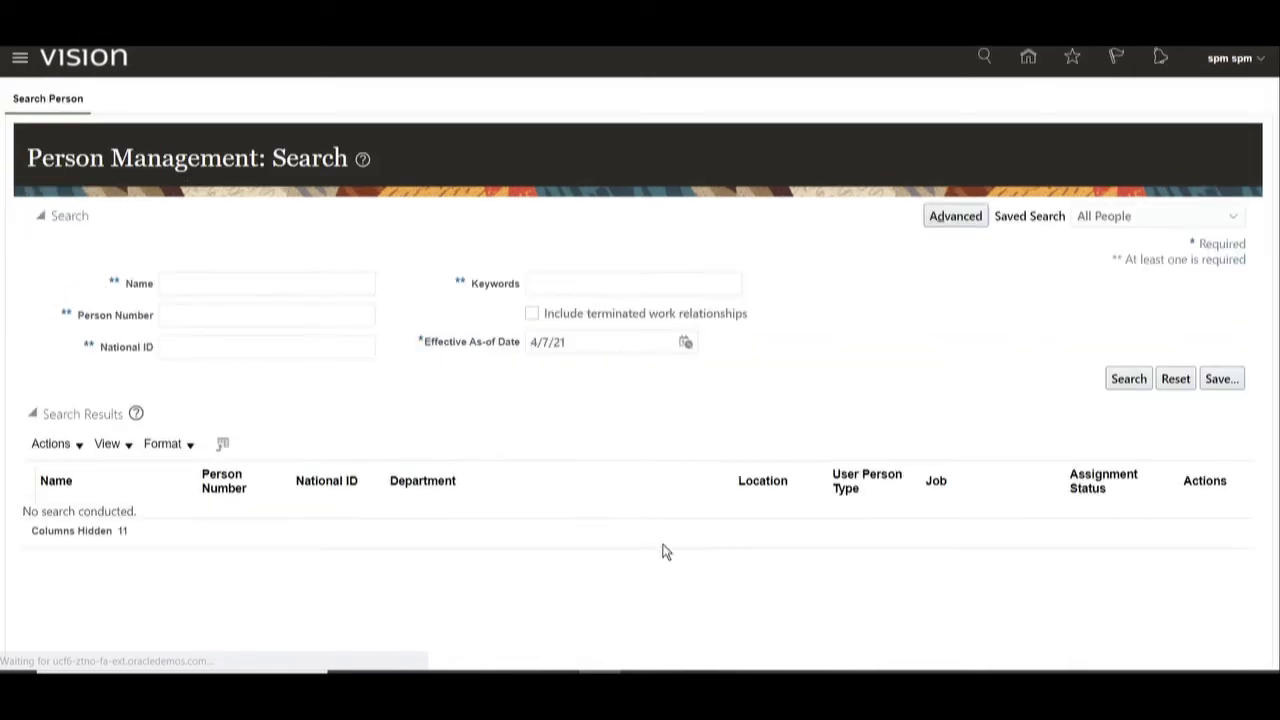
key("alt+Tab")
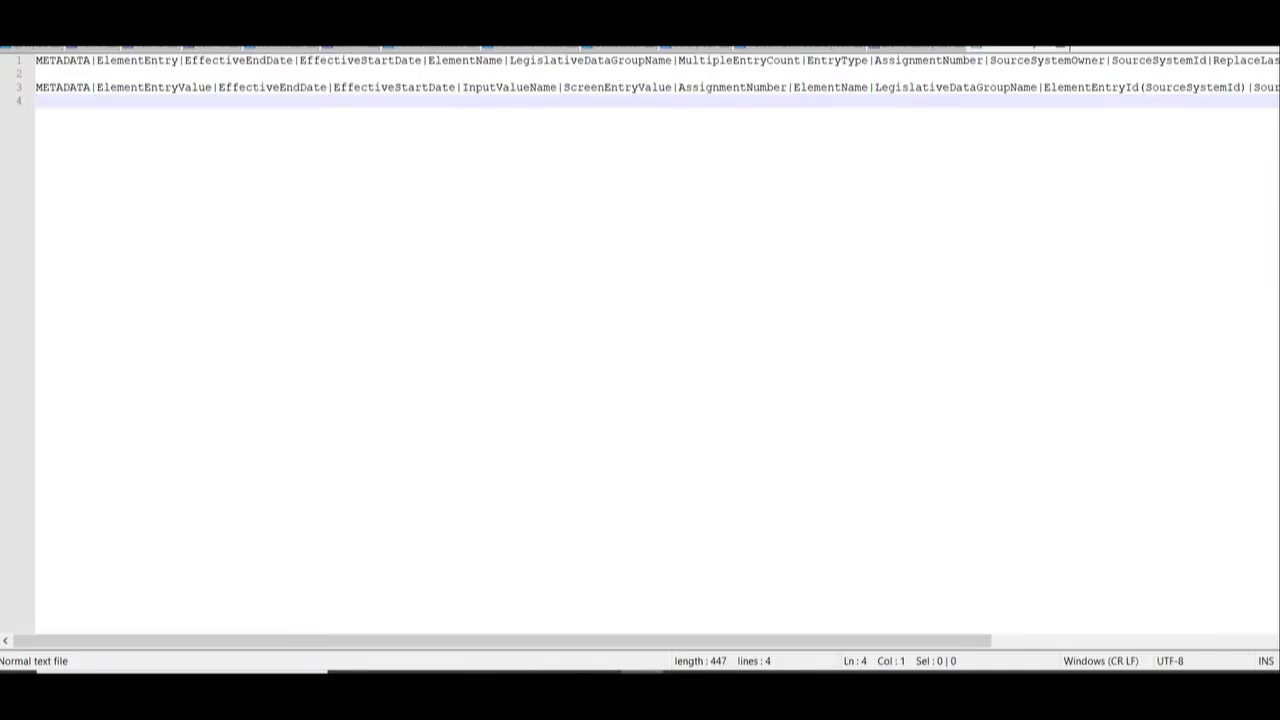
triple_click(116, 58)
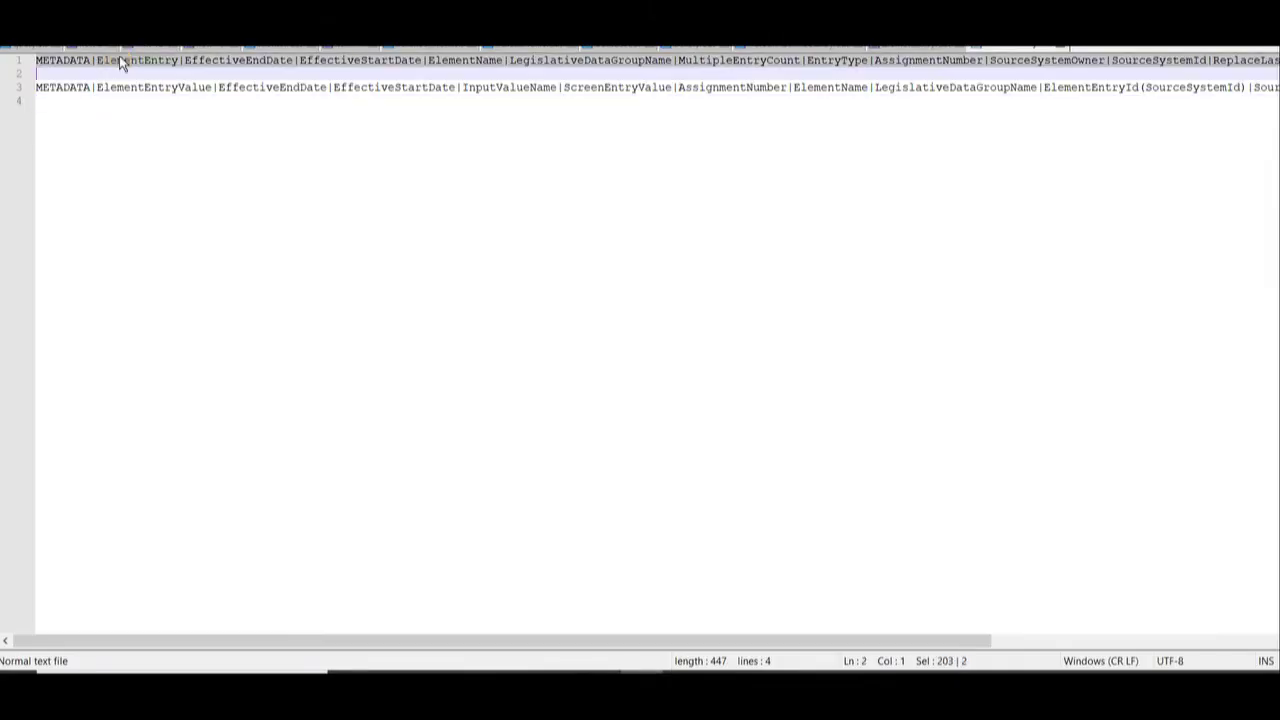
left_click(129, 60)
double_click(129, 60)
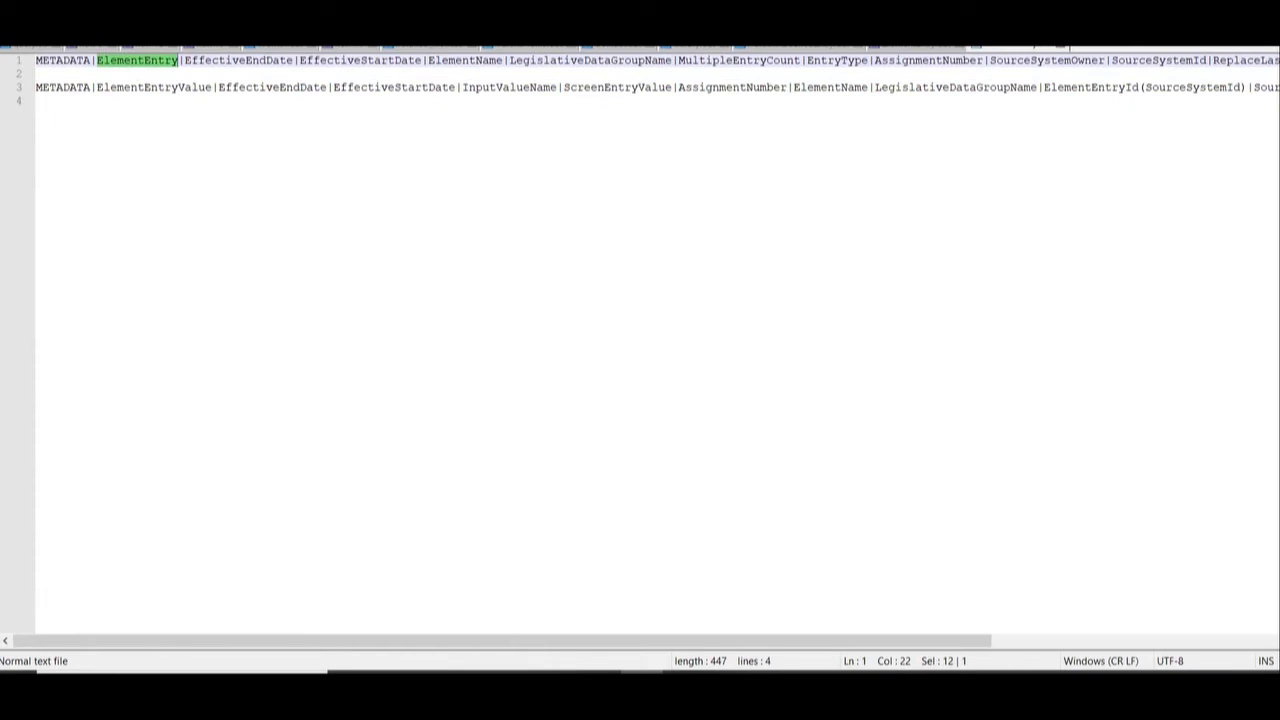
double_click(255, 60)
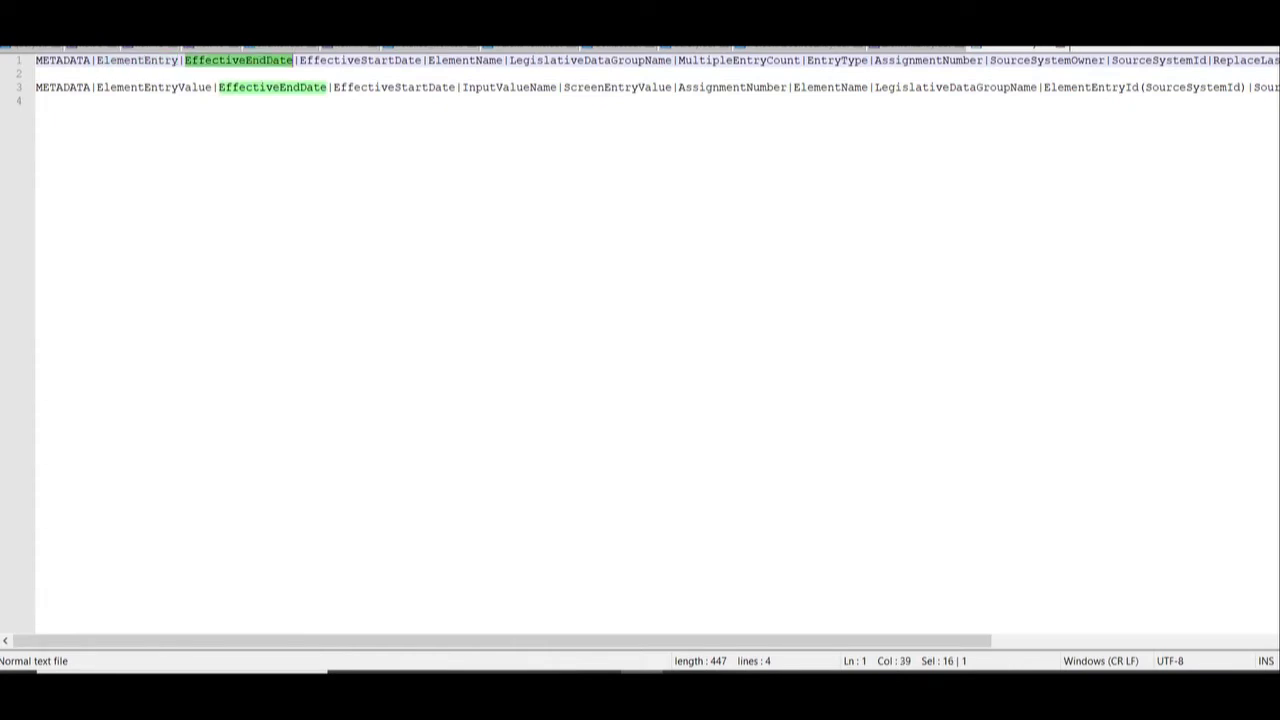
double_click(338, 60)
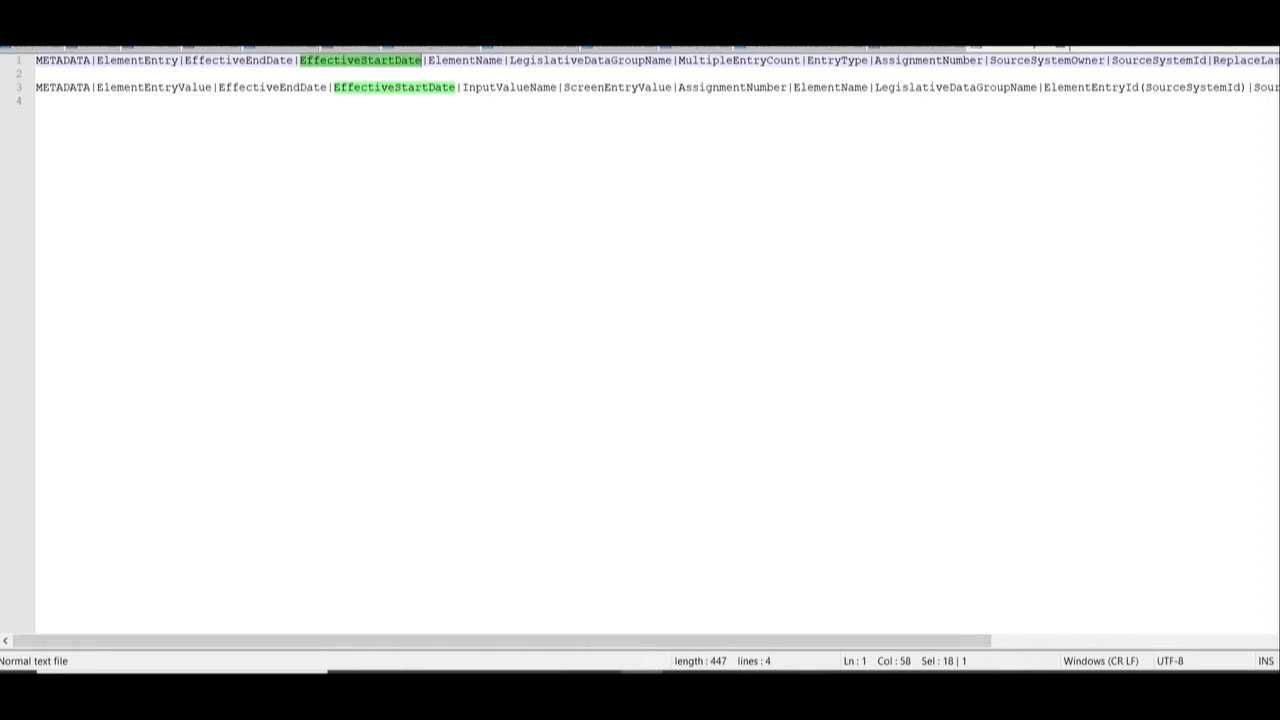
double_click(465, 60)
double_click(571, 60)
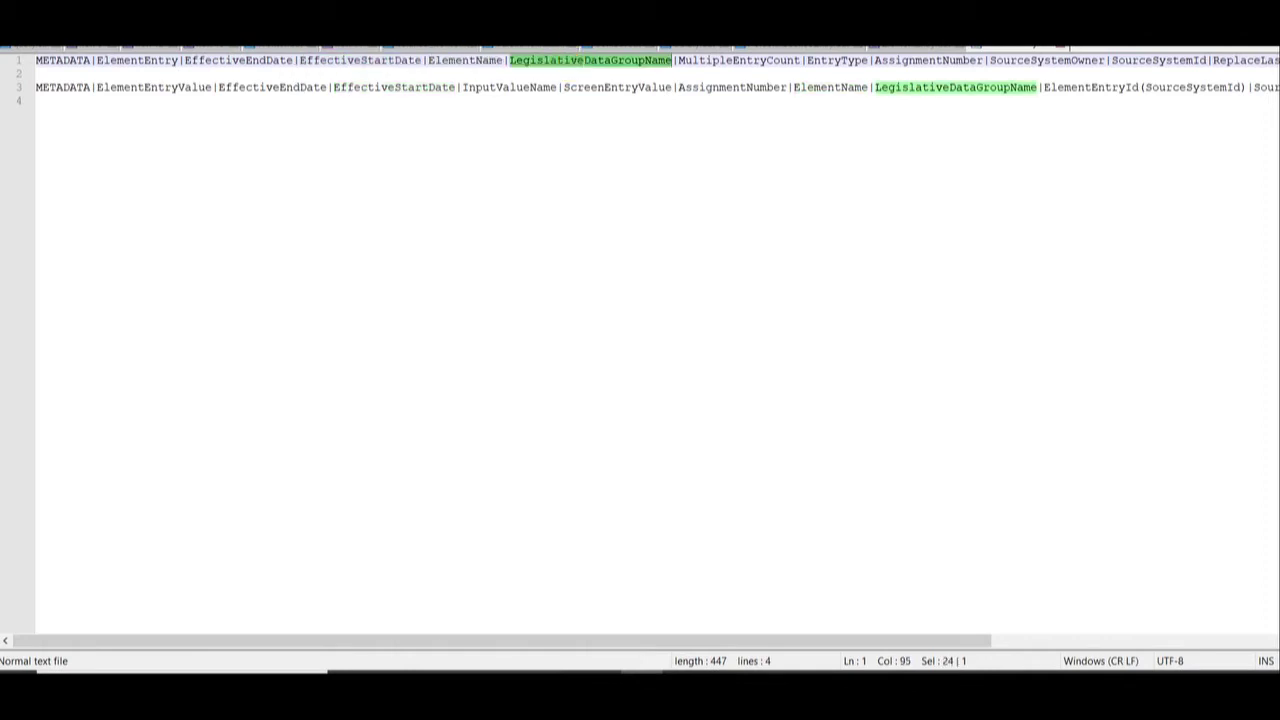
double_click(739, 60)
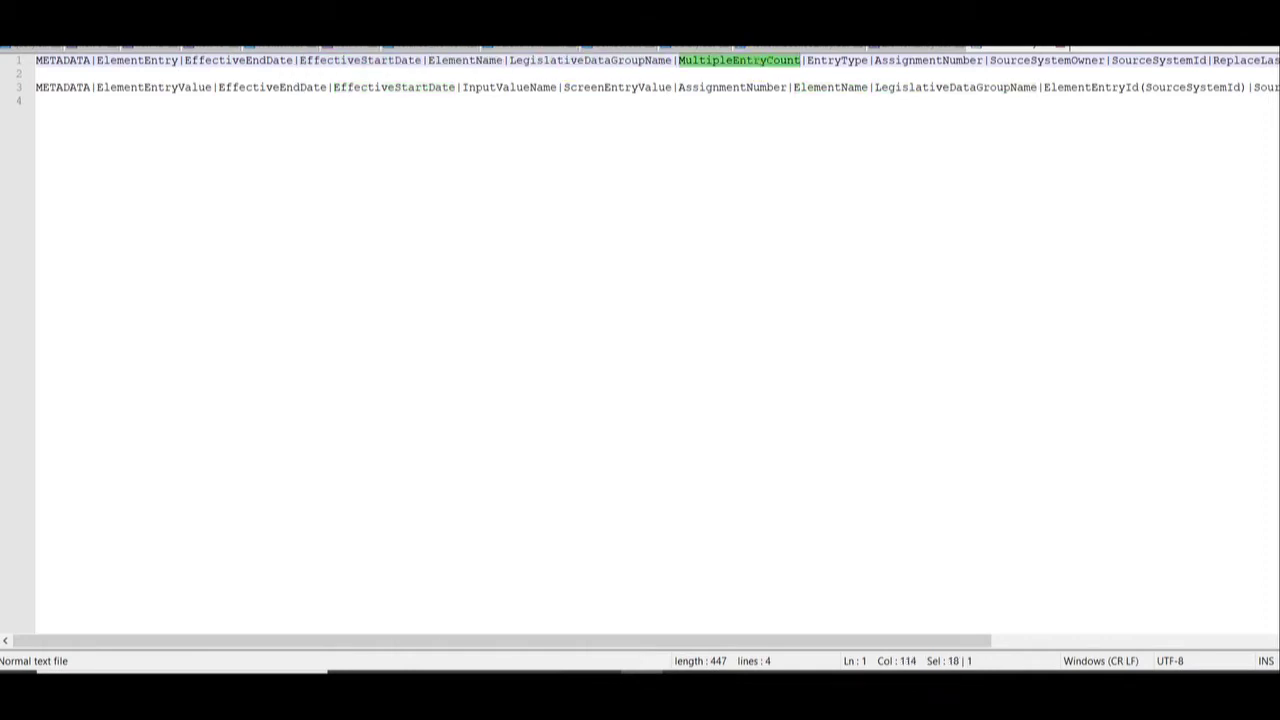
double_click(836, 60)
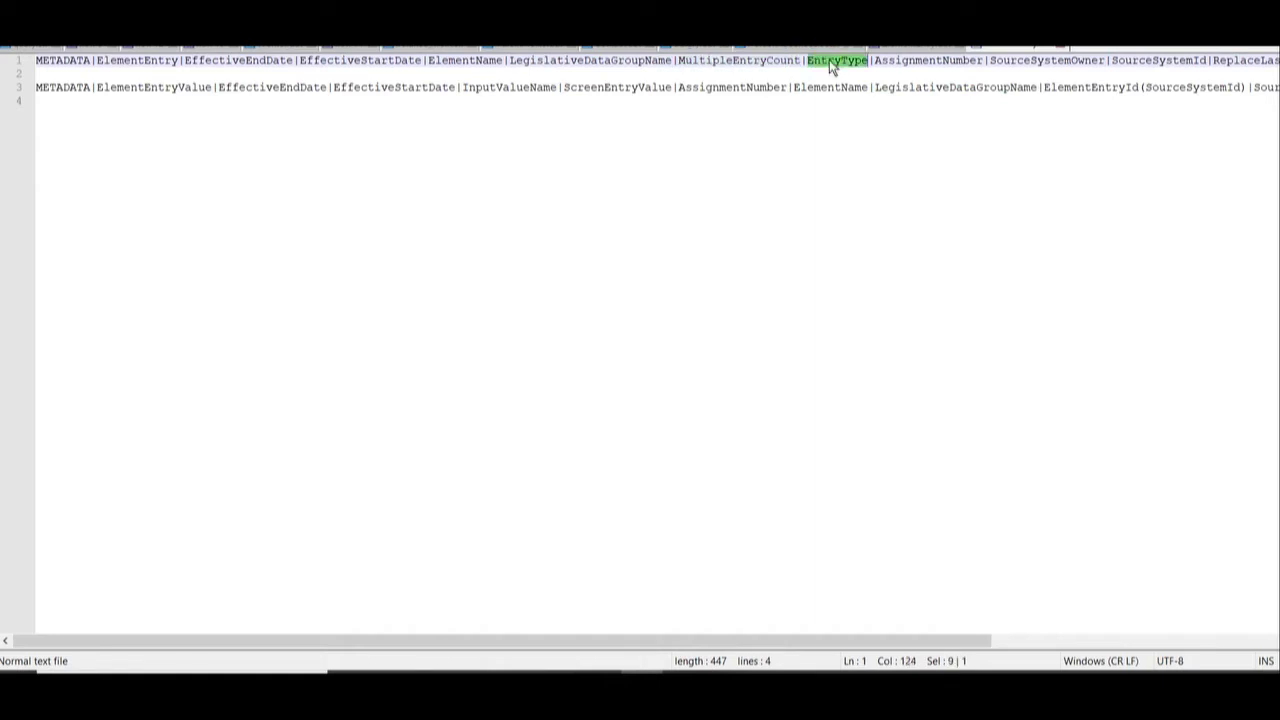
double_click(932, 62)
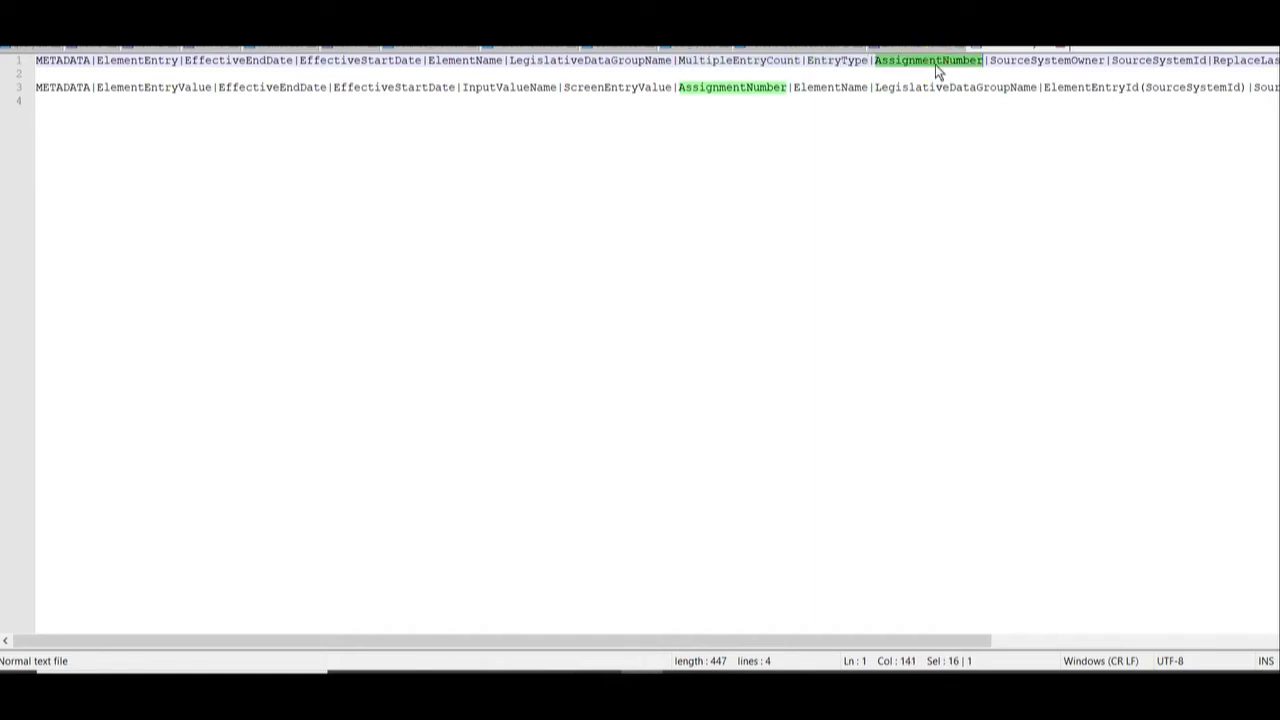
double_click(1040, 60)
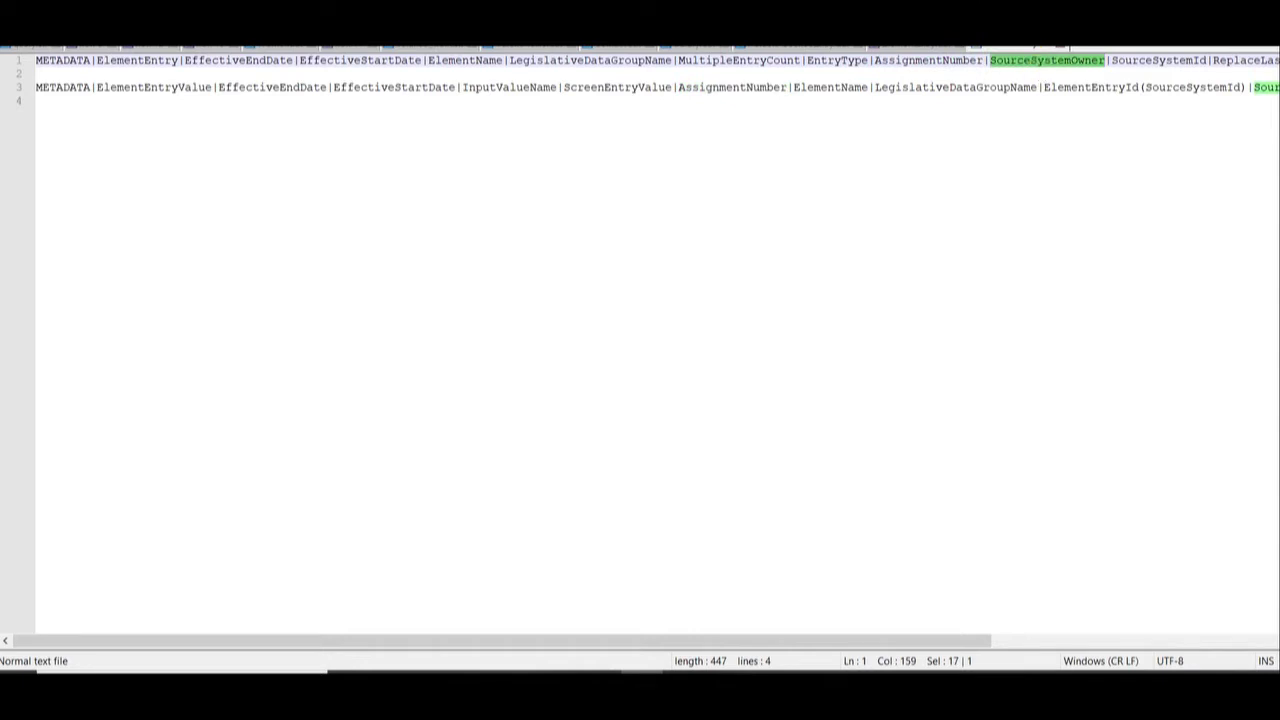
triple_click(1160, 60)
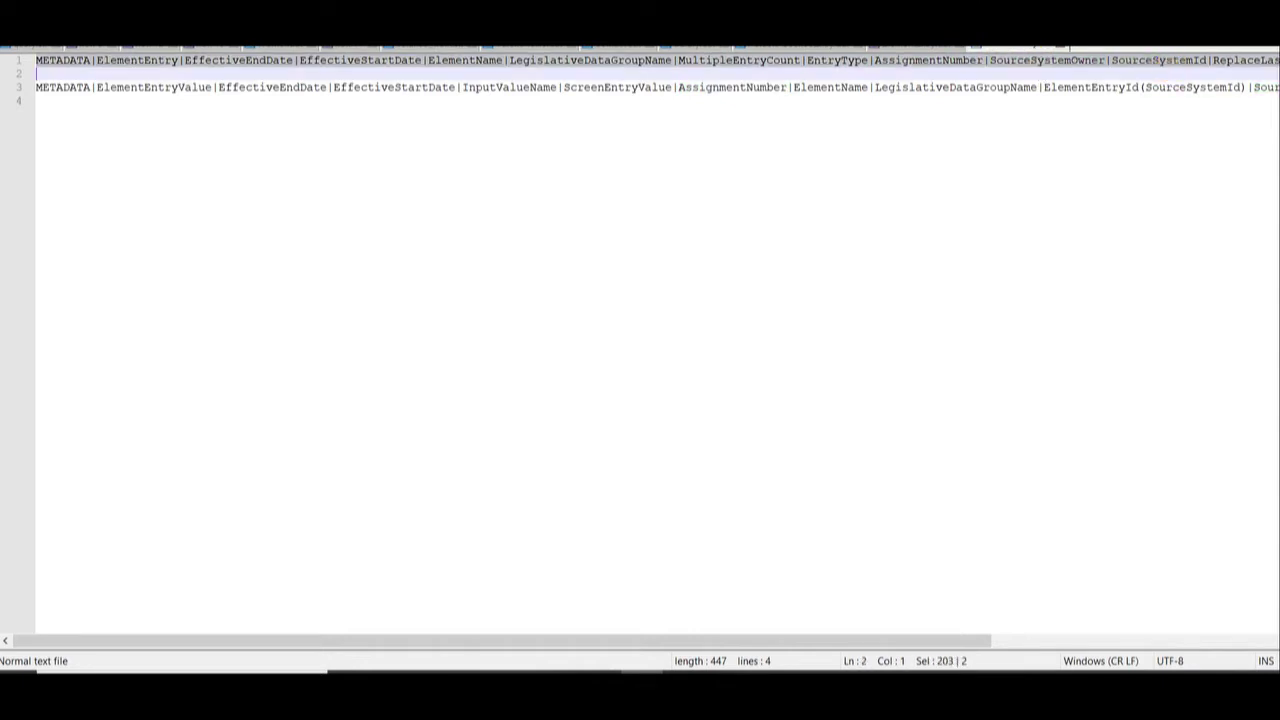
double_click(1158, 60)
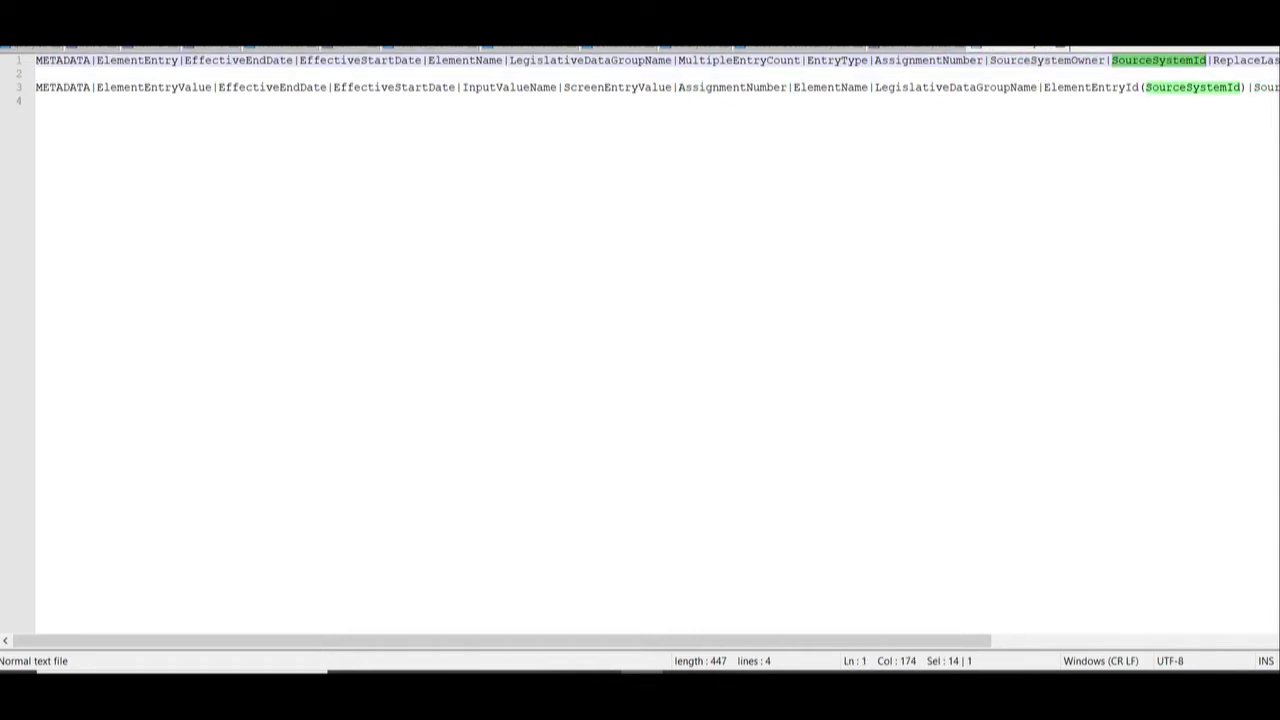
left_click_drag(866, 637, 1000, 634)
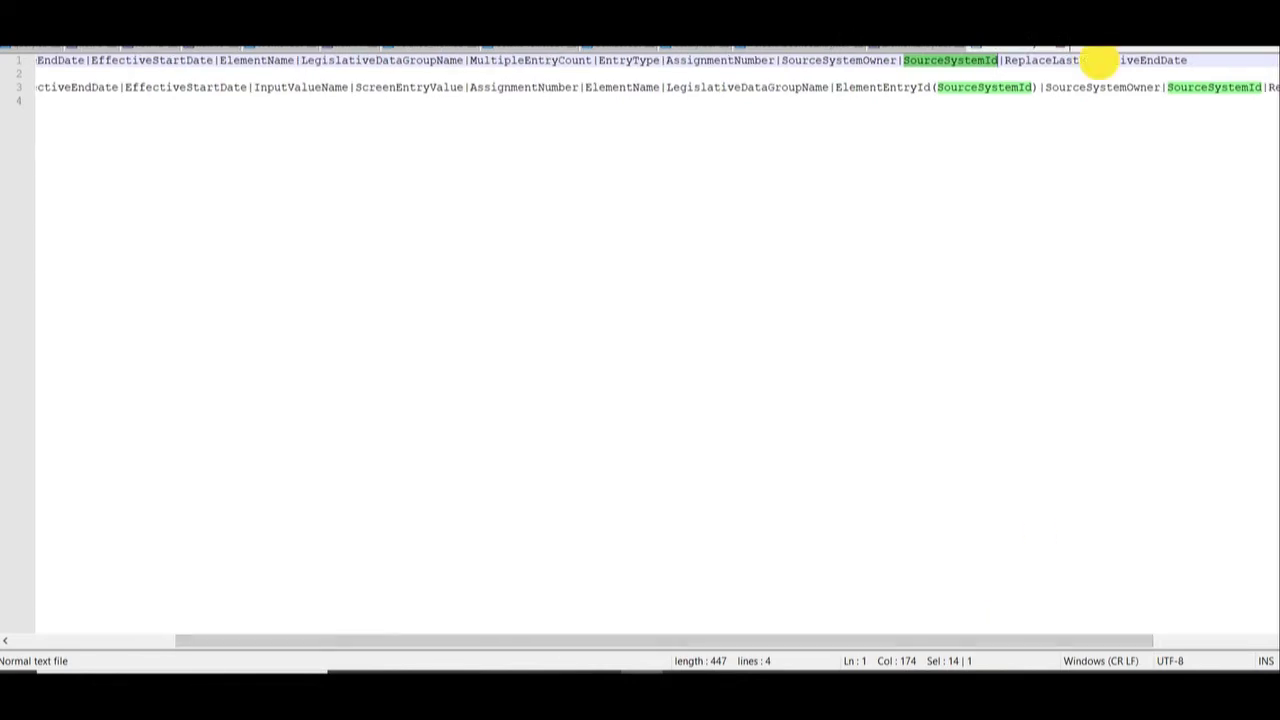
double_click(1098, 60)
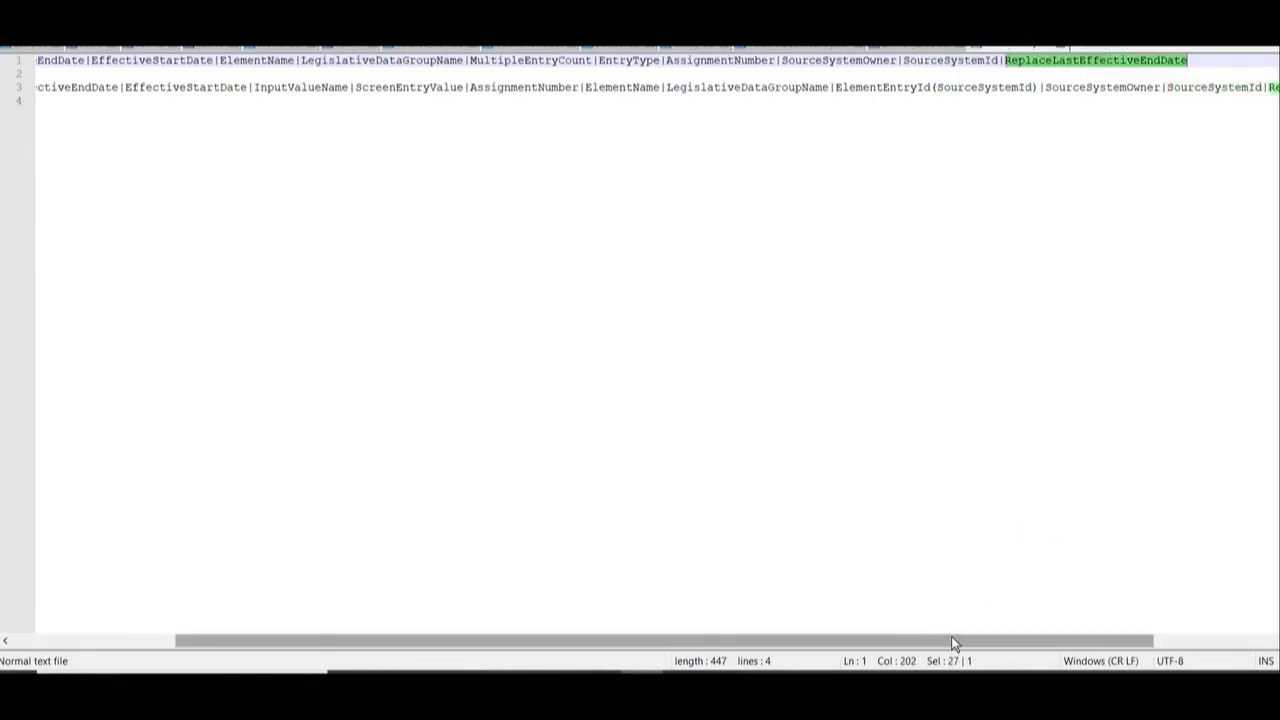
left_click_drag(951, 637, 631, 640)
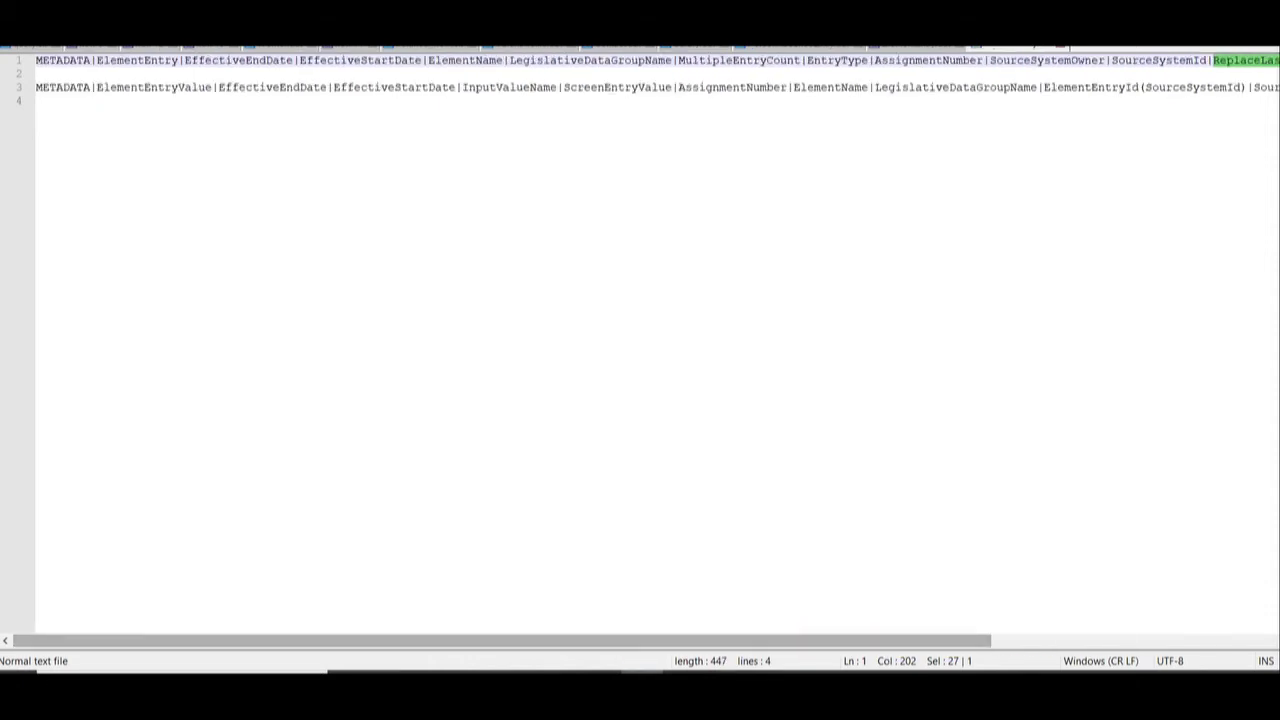
double_click(143, 60)
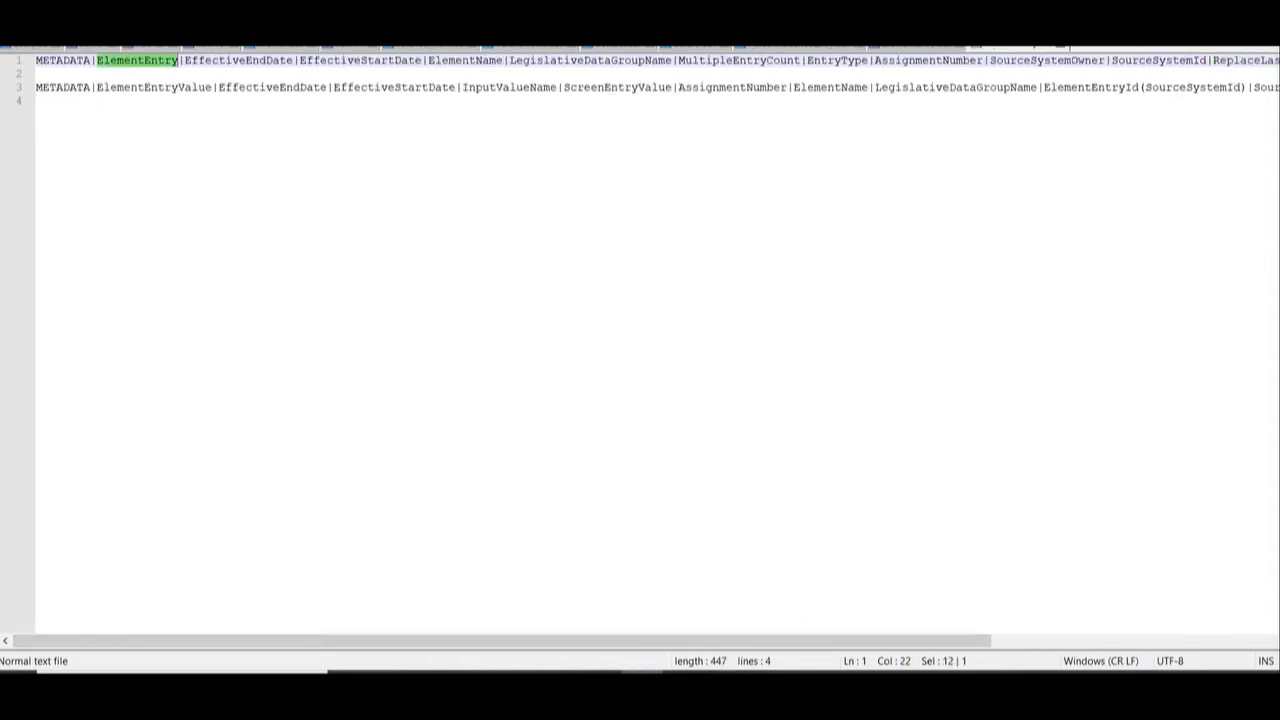
double_click(146, 89)
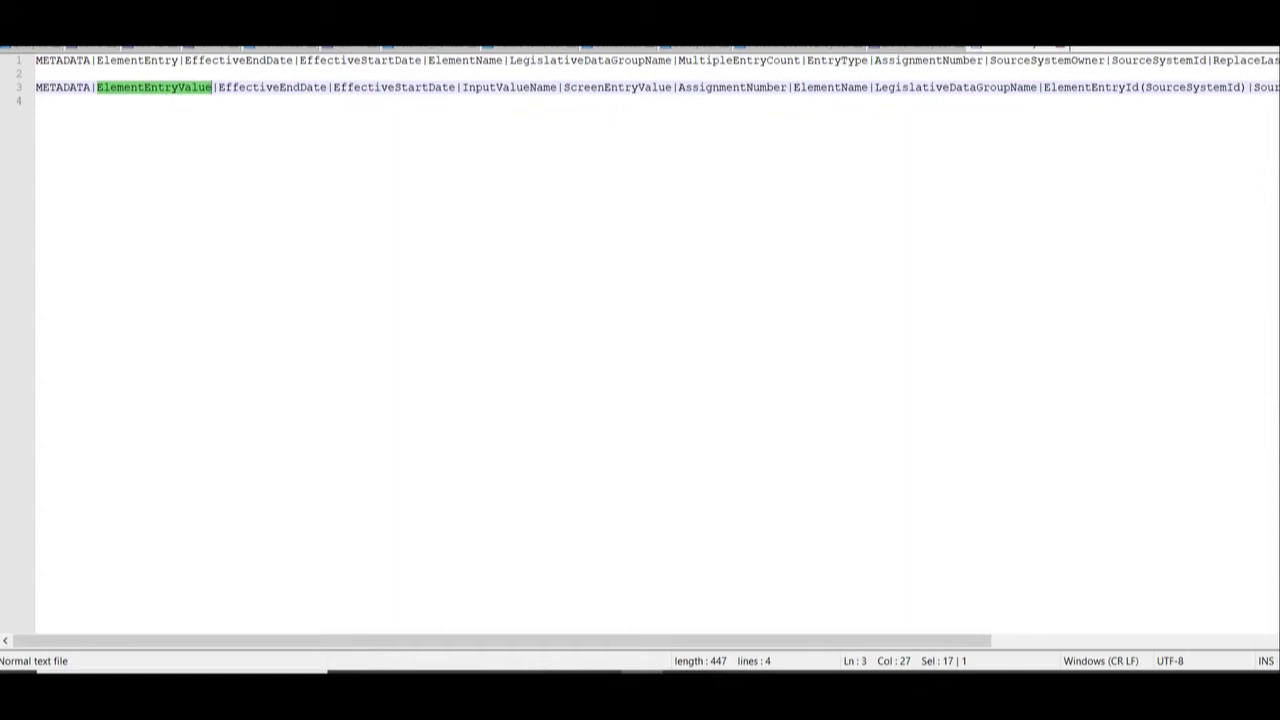
double_click(266, 87)
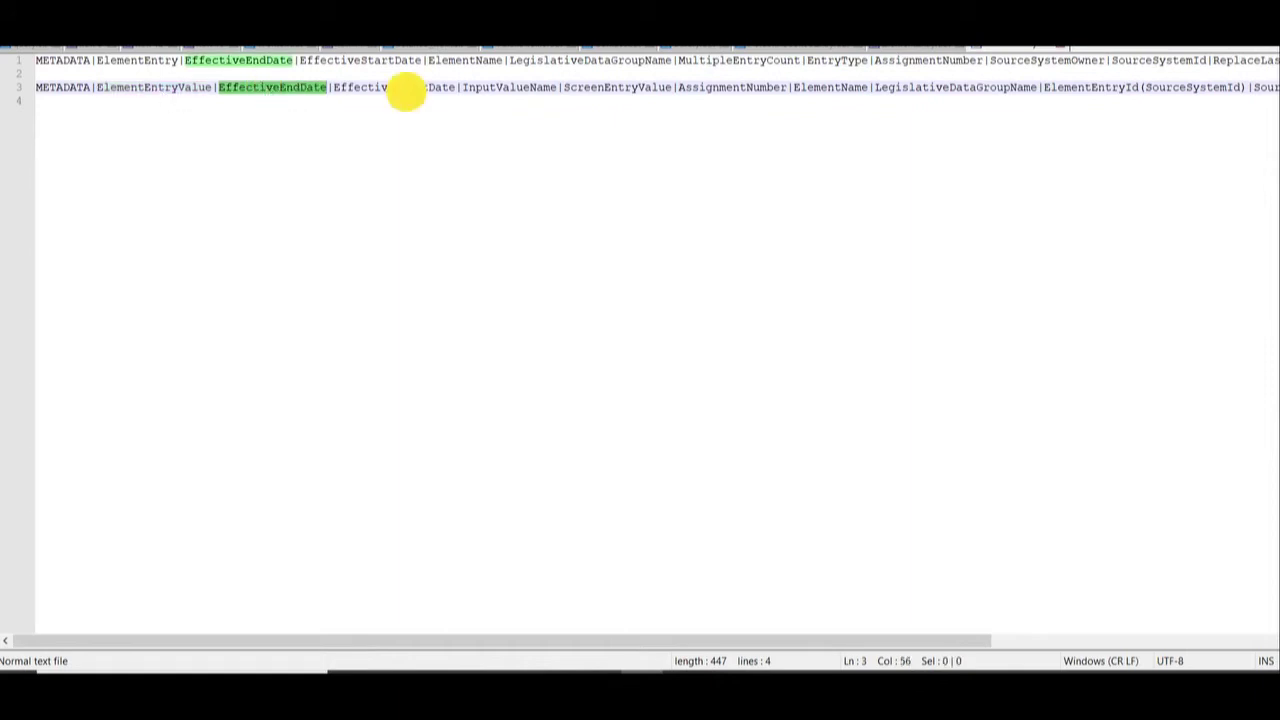
double_click(405, 88)
double_click(489, 88)
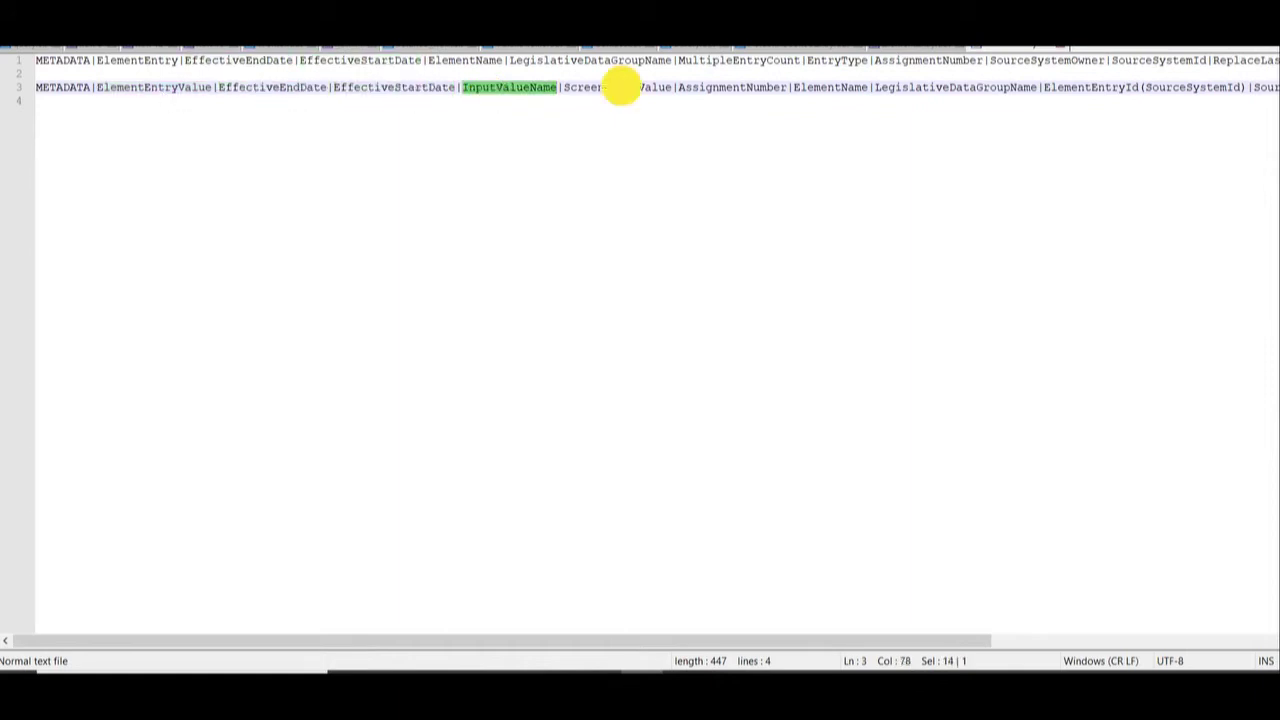
double_click(618, 87)
double_click(730, 88)
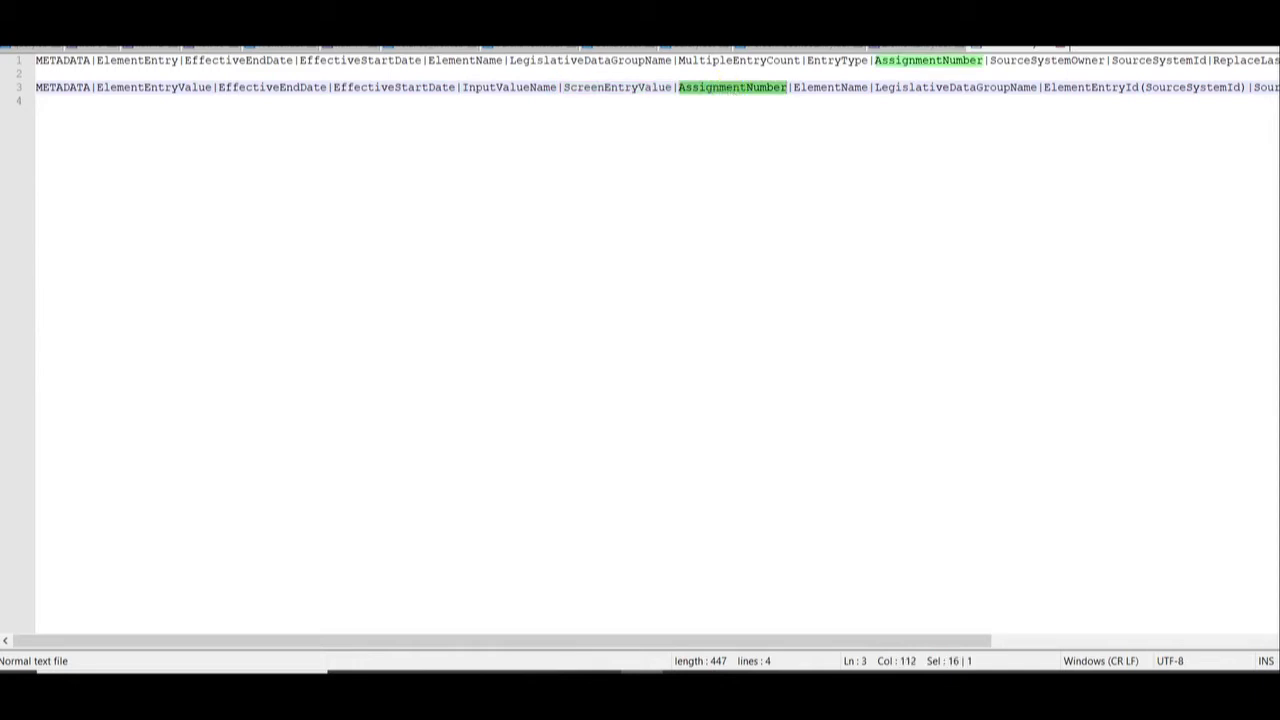
double_click(836, 88)
double_click(1012, 88)
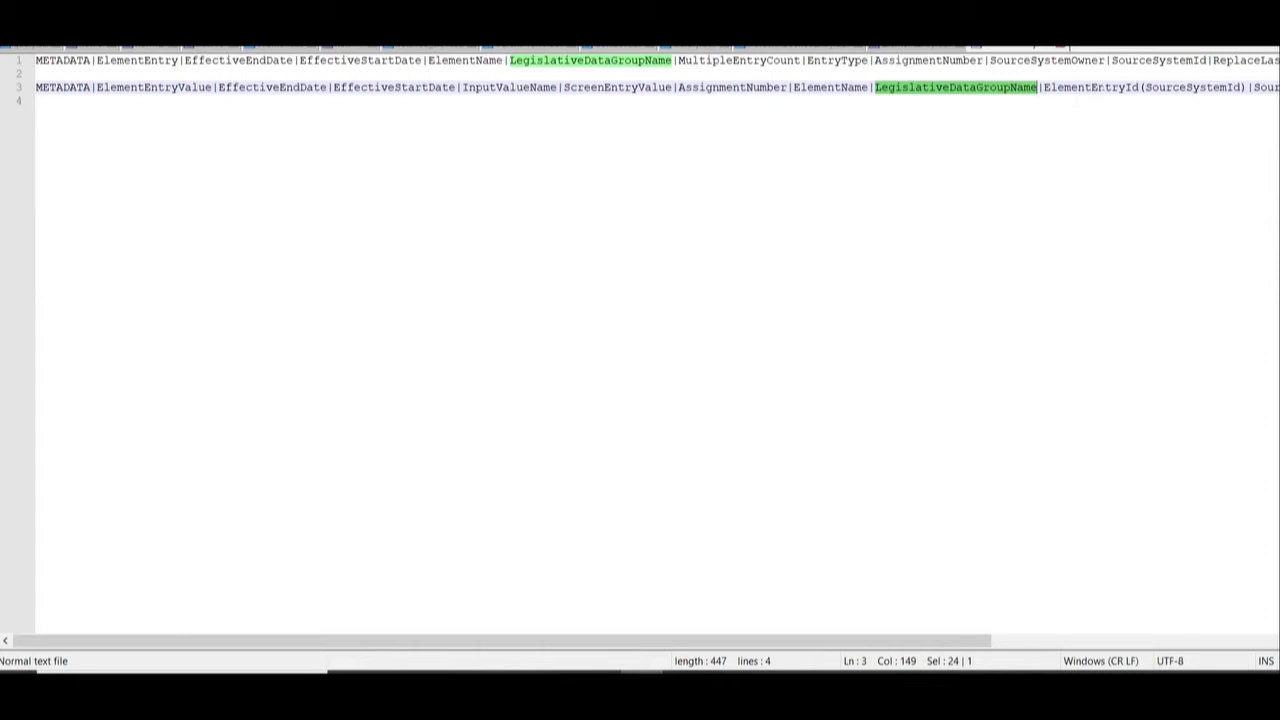
left_click(1100, 88)
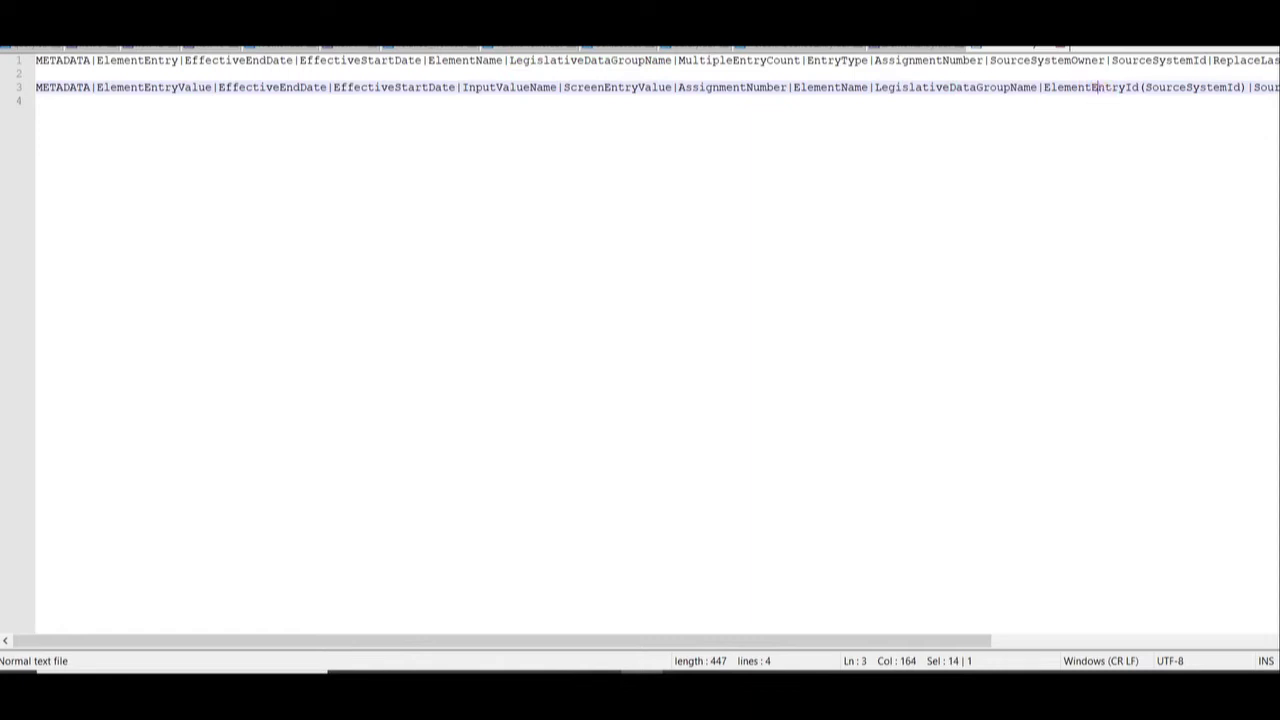
double_click(1106, 88)
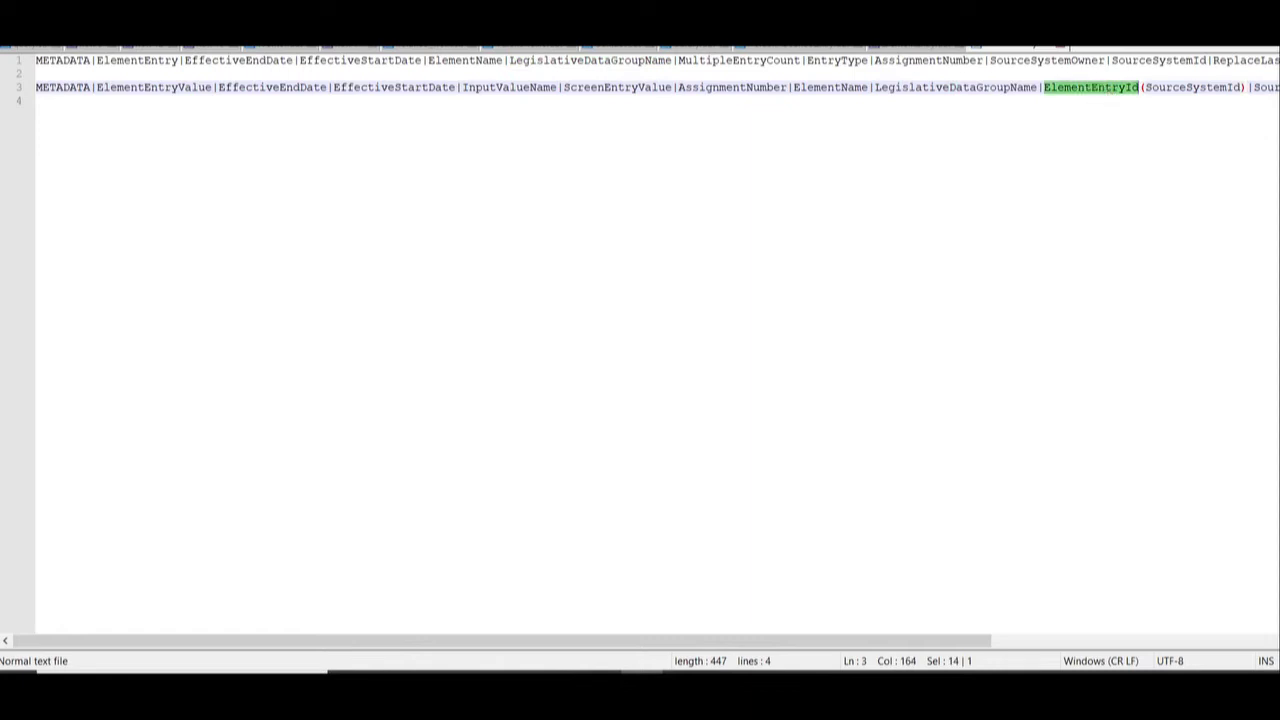
left_click(876, 60)
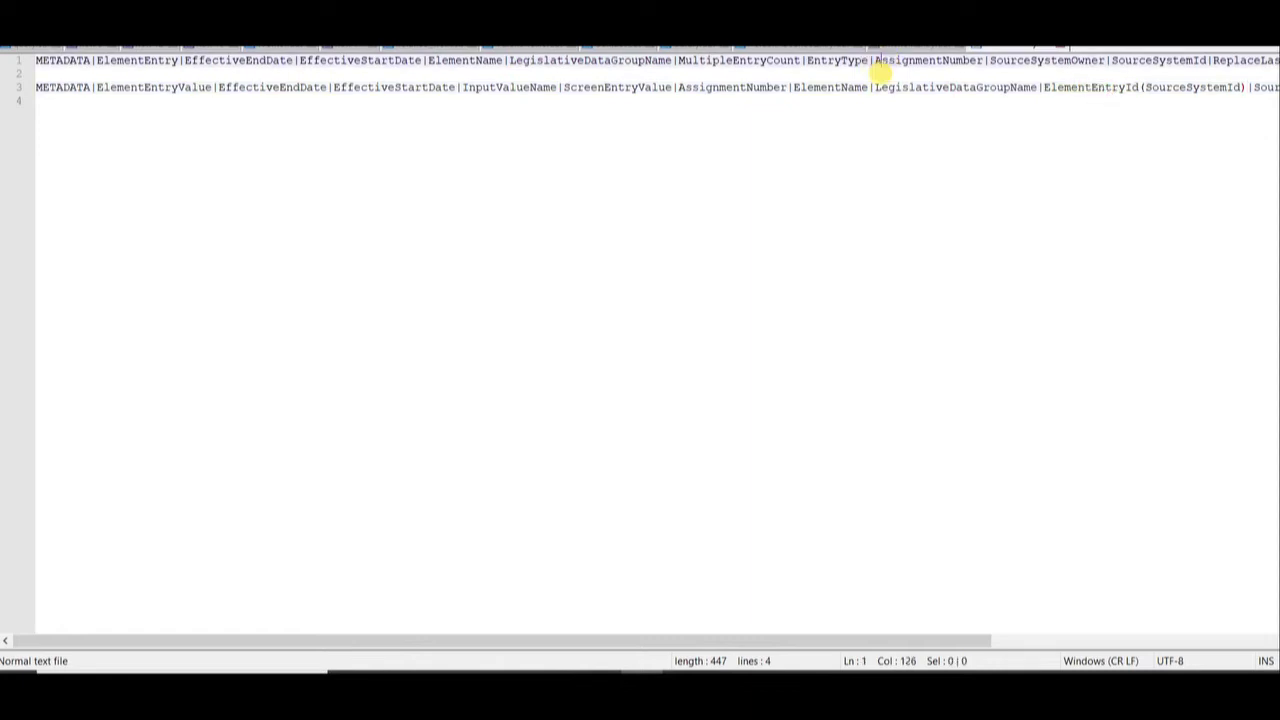
left_click_drag(694, 640, 963, 637)
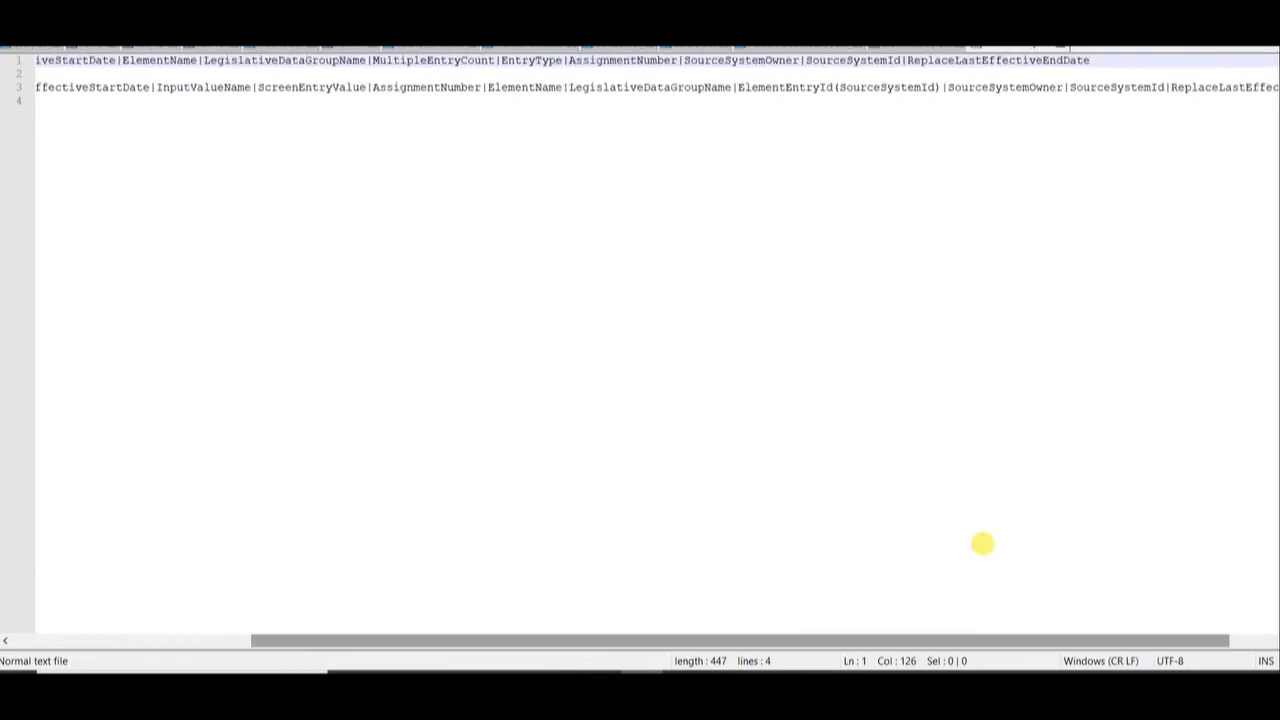
double_click(996, 88)
double_click(1137, 87)
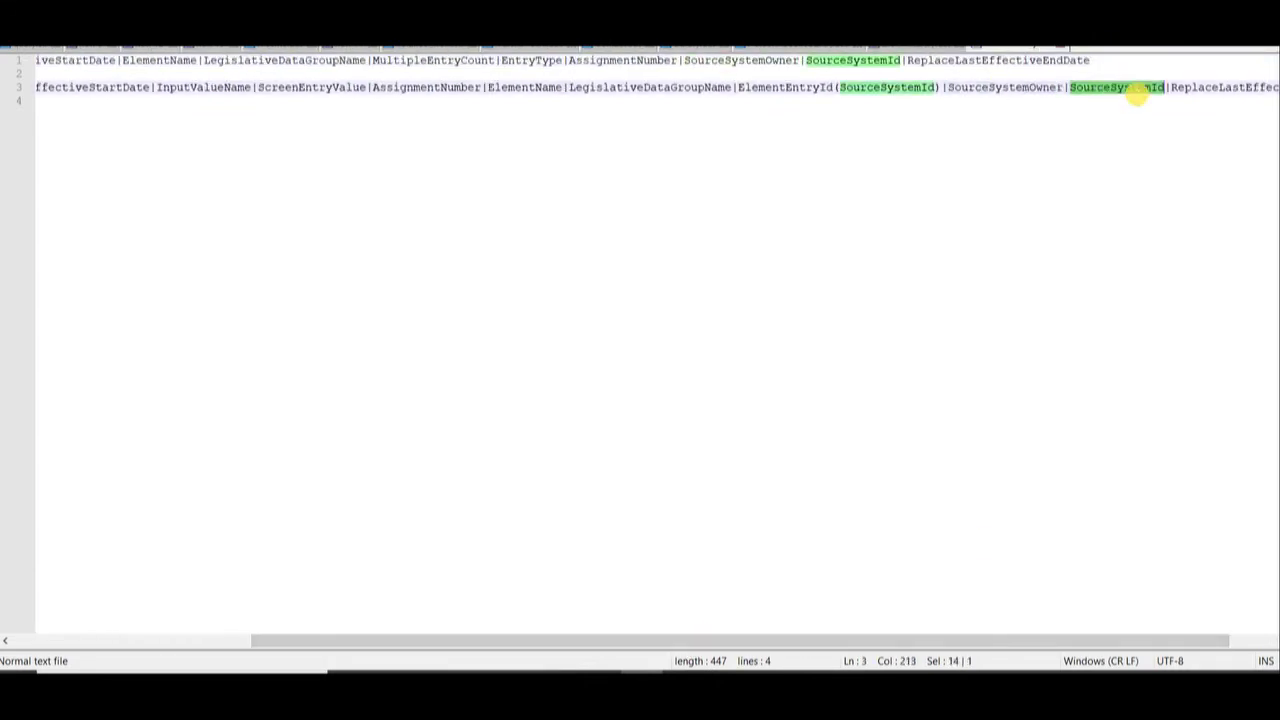
double_click(1229, 87)
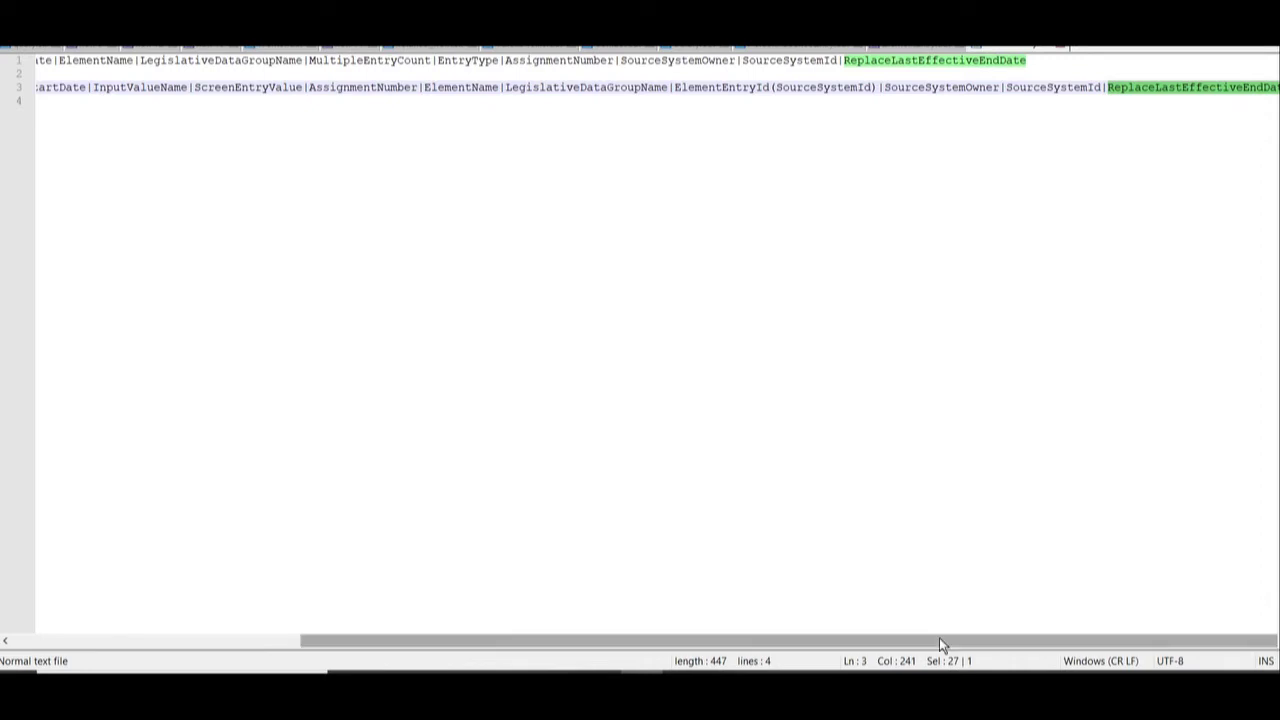
left_click_drag(943, 640, 486, 640)
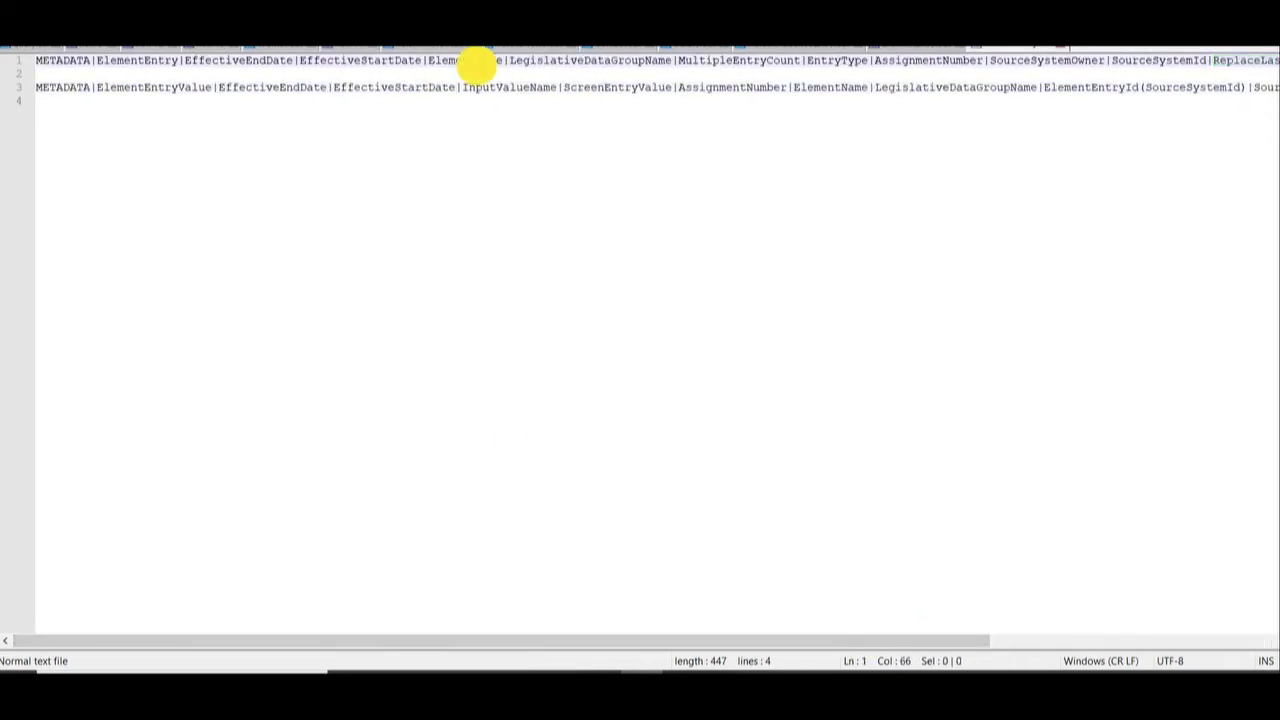
double_click(470, 60)
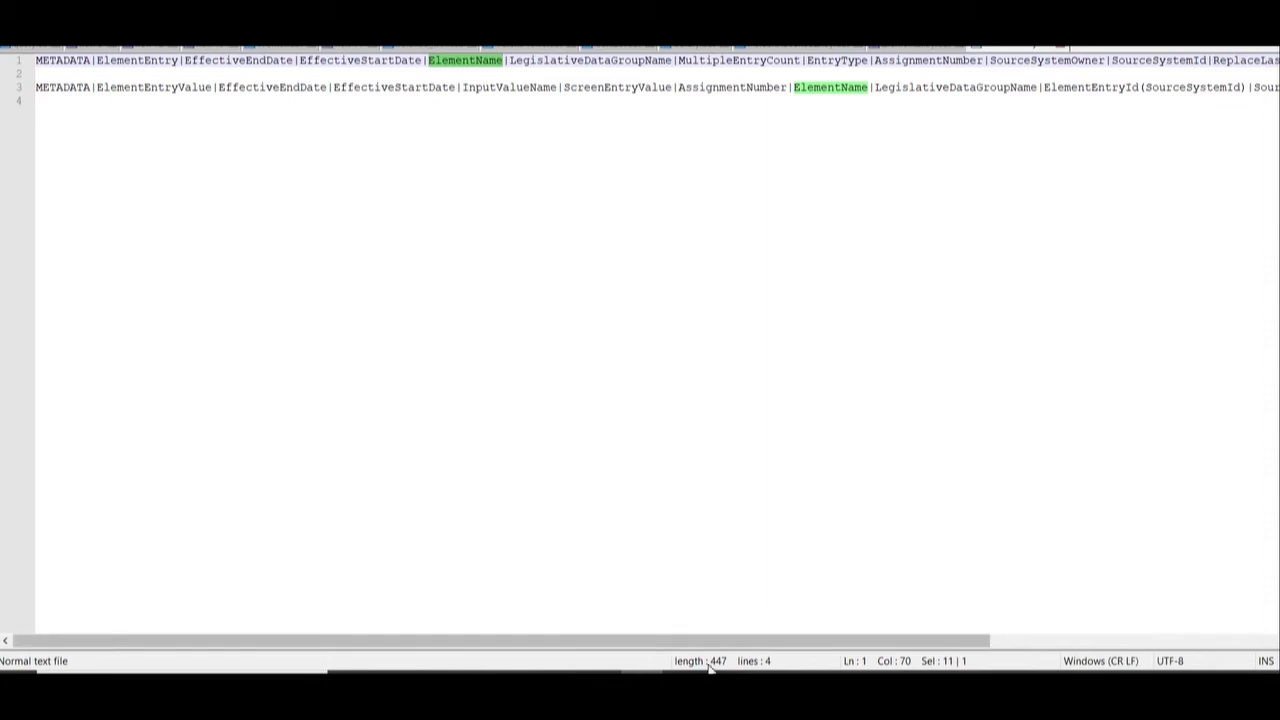
key("alt+Tab")
- Compare the Excel element name and assignment values with the AssignmentNumber header field
left_click(132, 353)
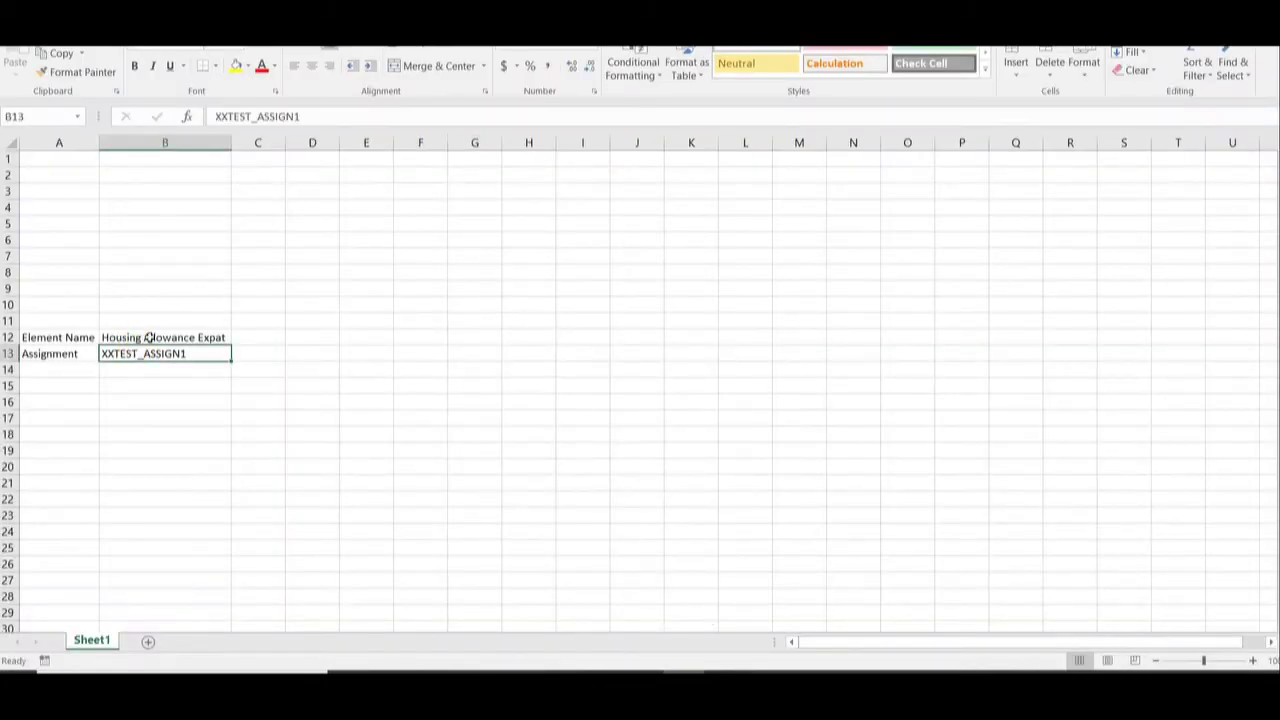
left_click(163, 337)
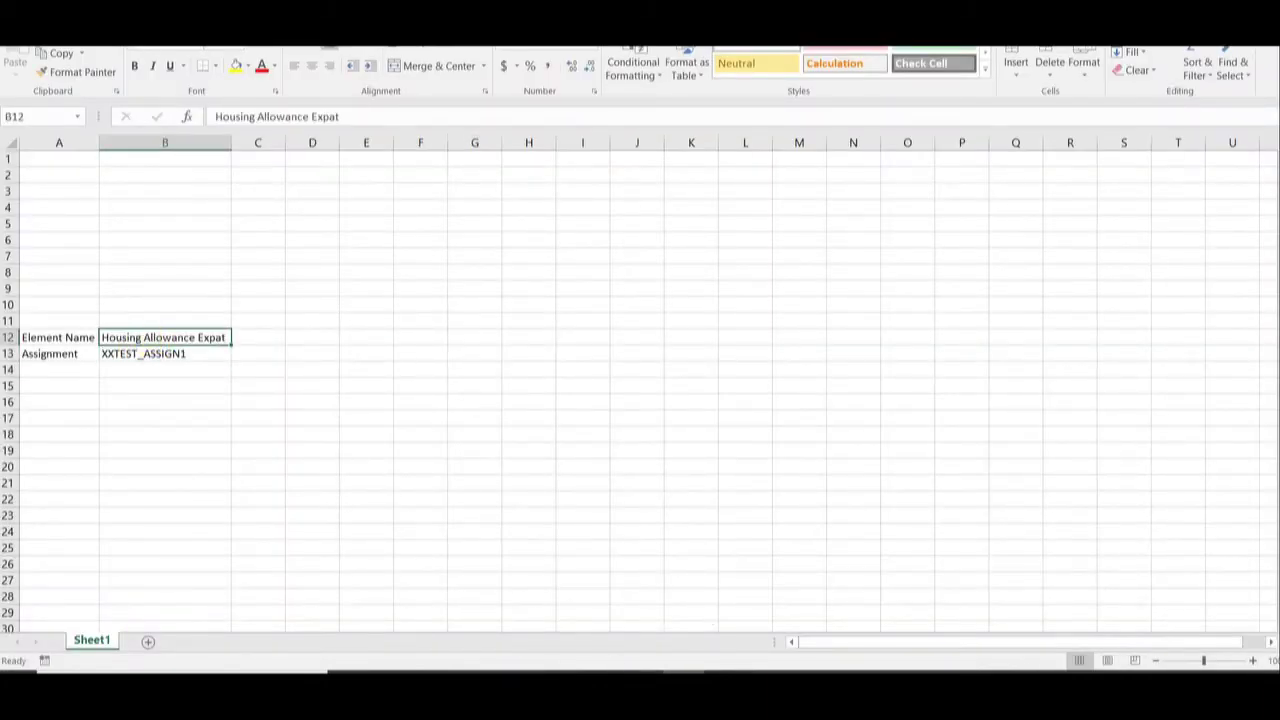
left_click(632, 672)
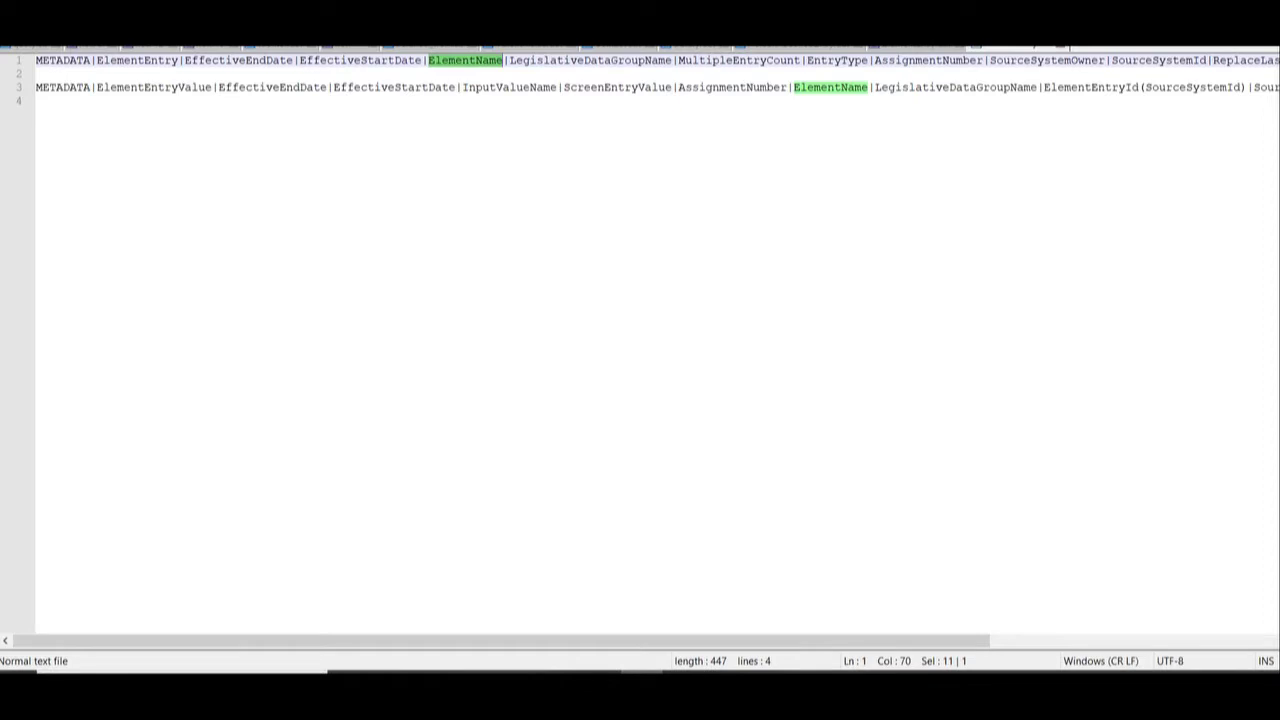
double_click(749, 87)
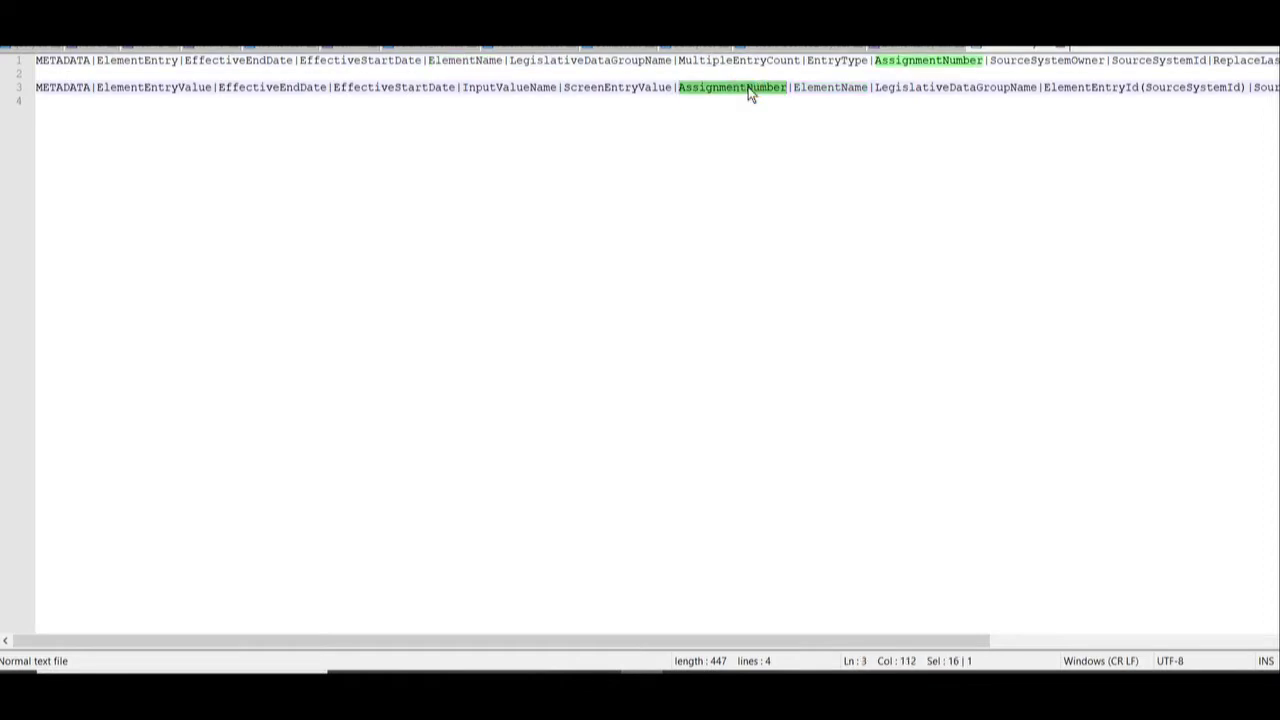
left_click(724, 672)
left_click(142, 354)
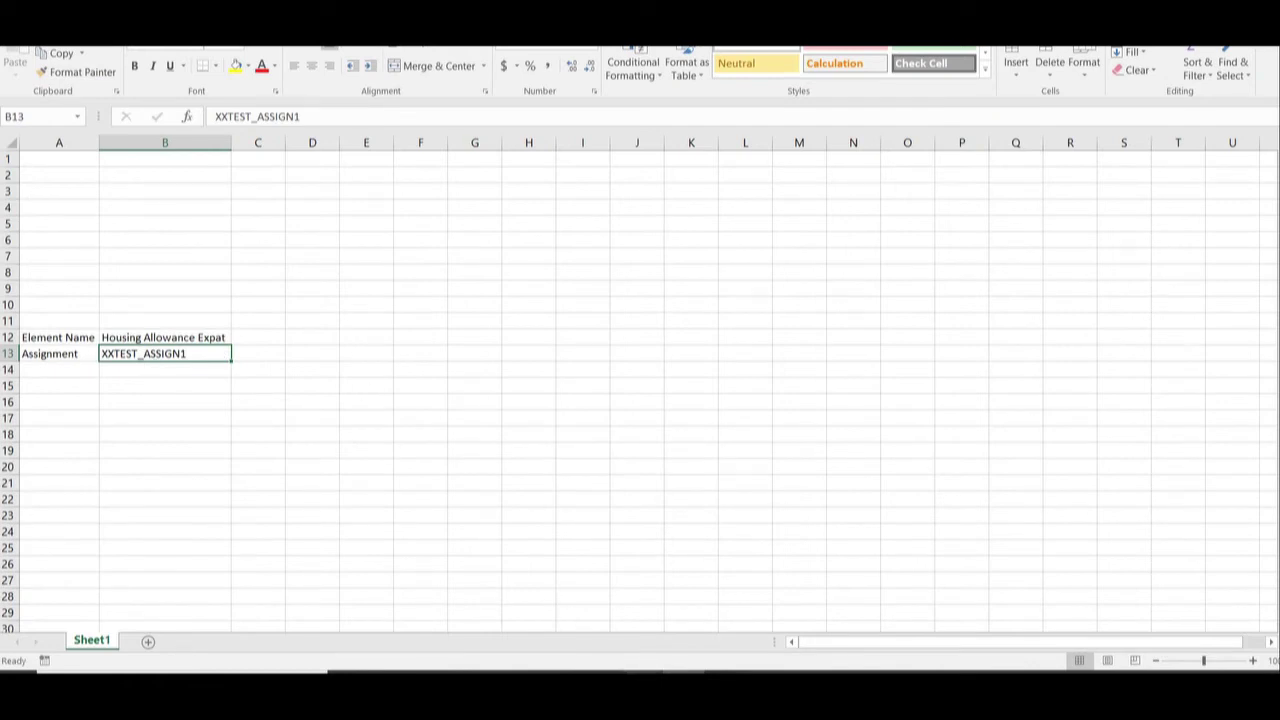
- Add row 14 with label LDG and value US Legislative Data Group
left_click(59, 372)
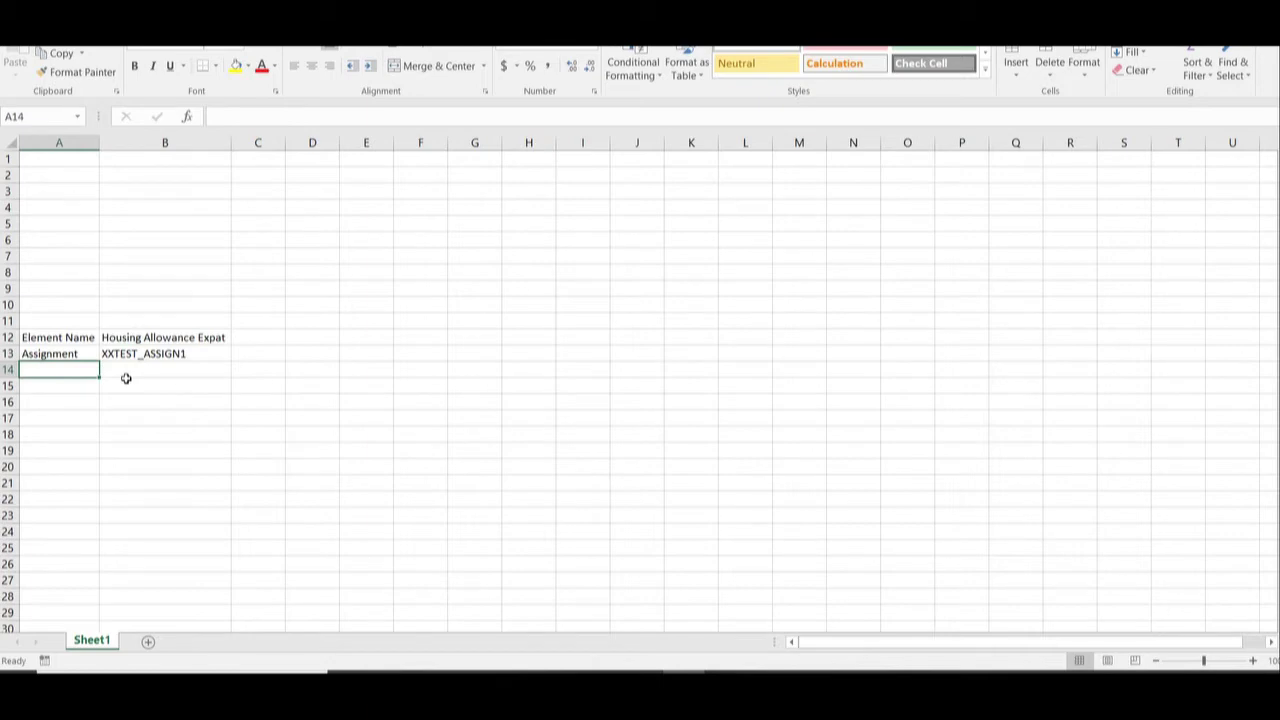
type("LDG")
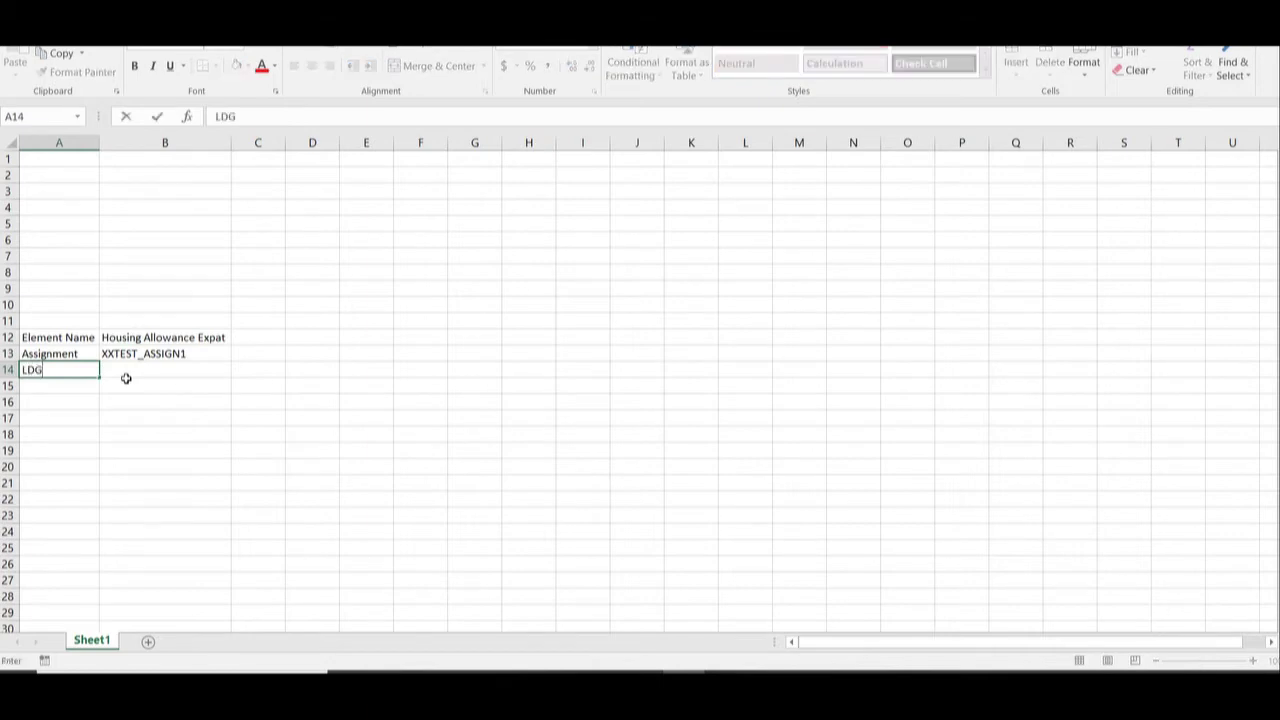
key("Tab")
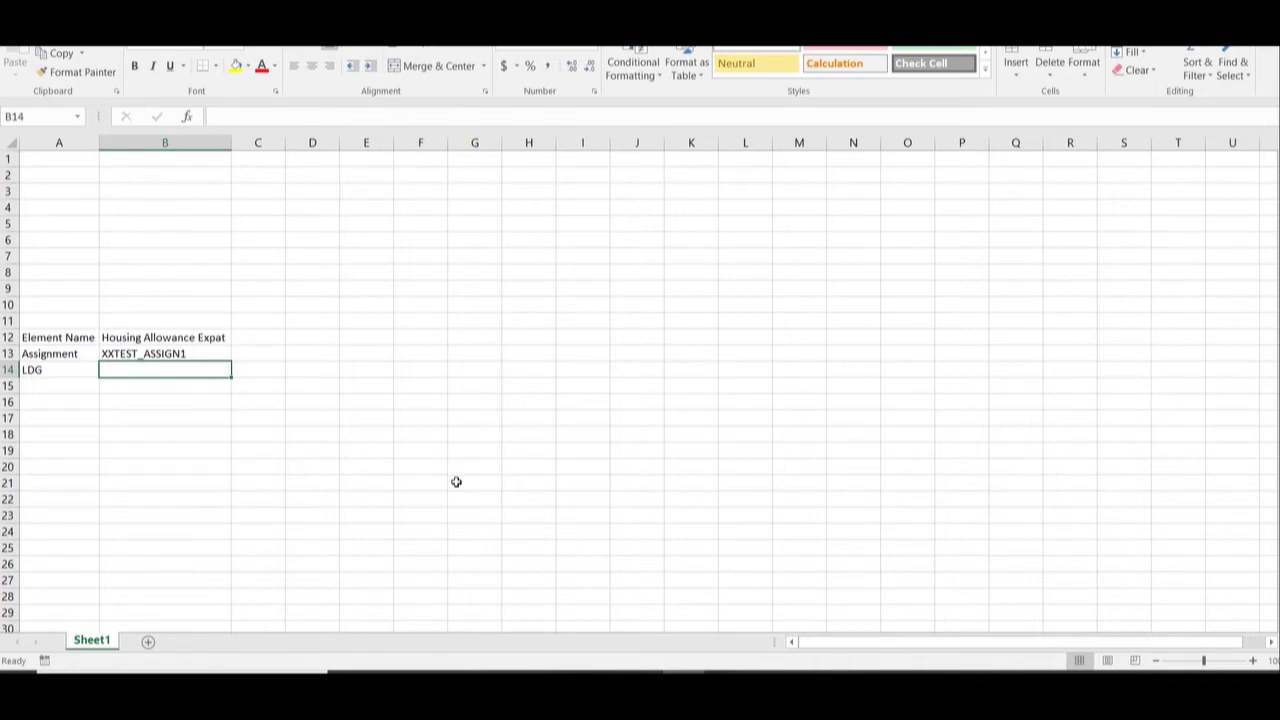
type("US")
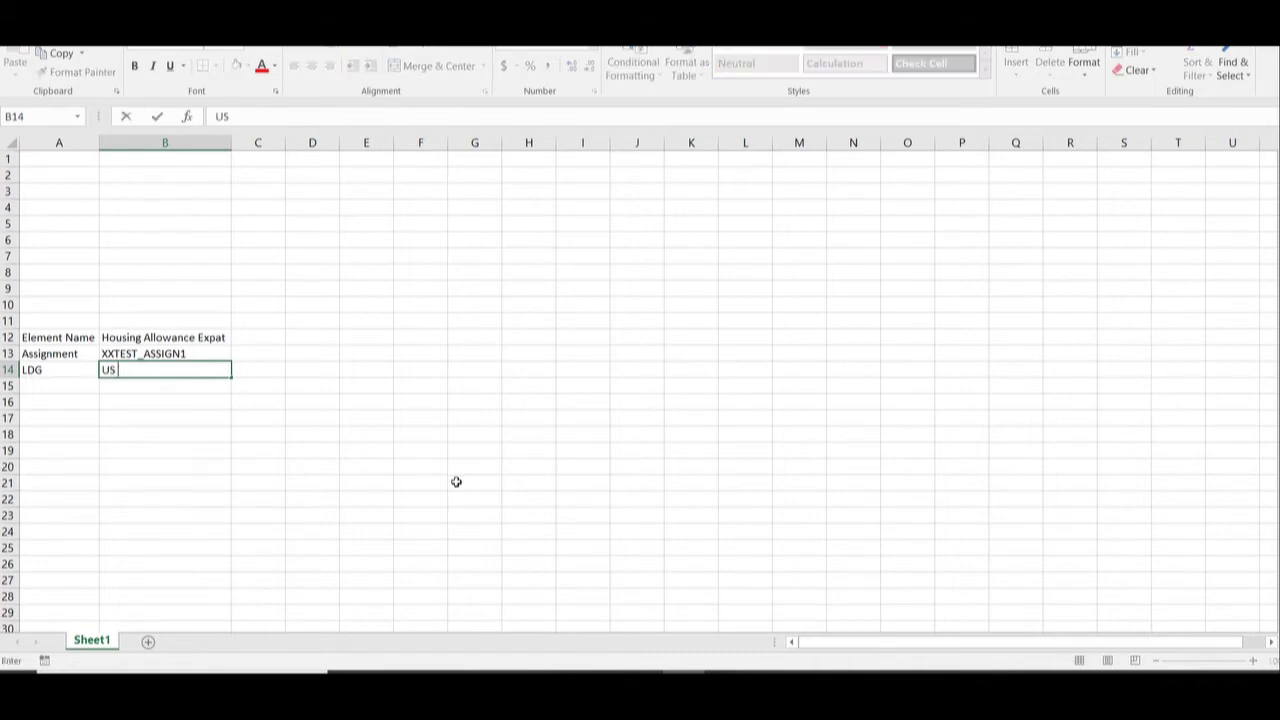
type(" Legislative ")
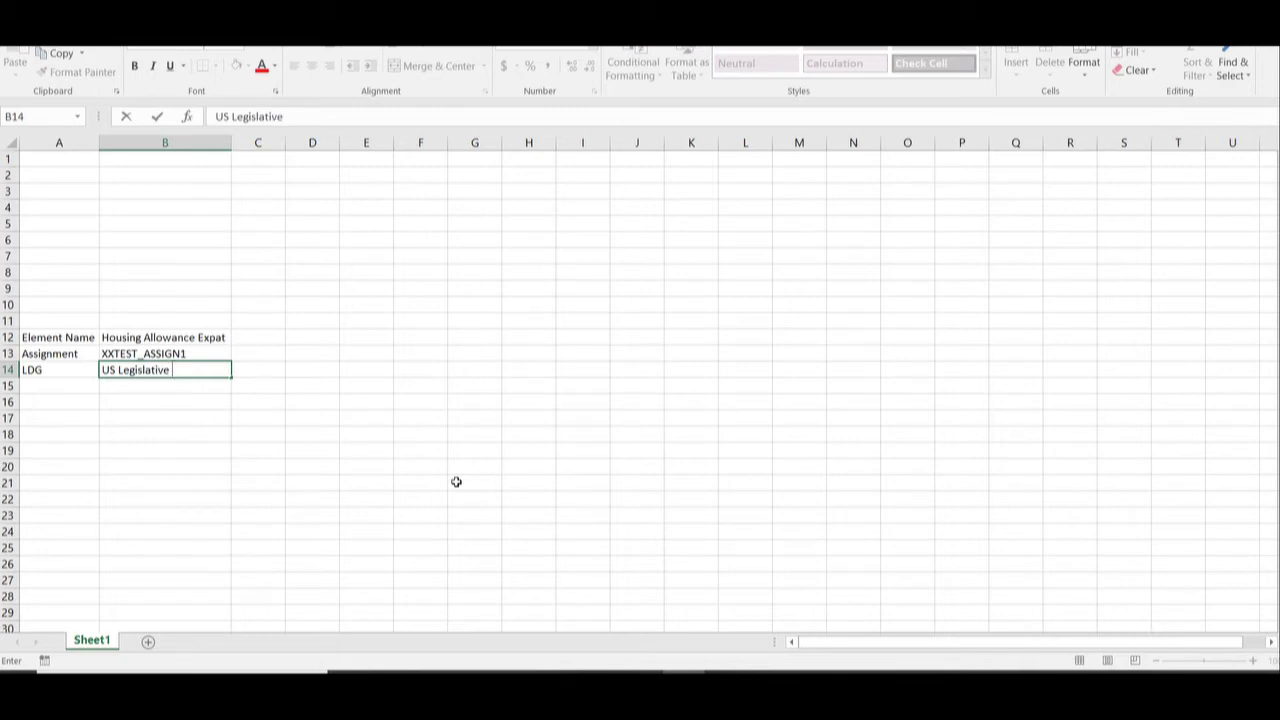
type("Data Group")
key("Return")
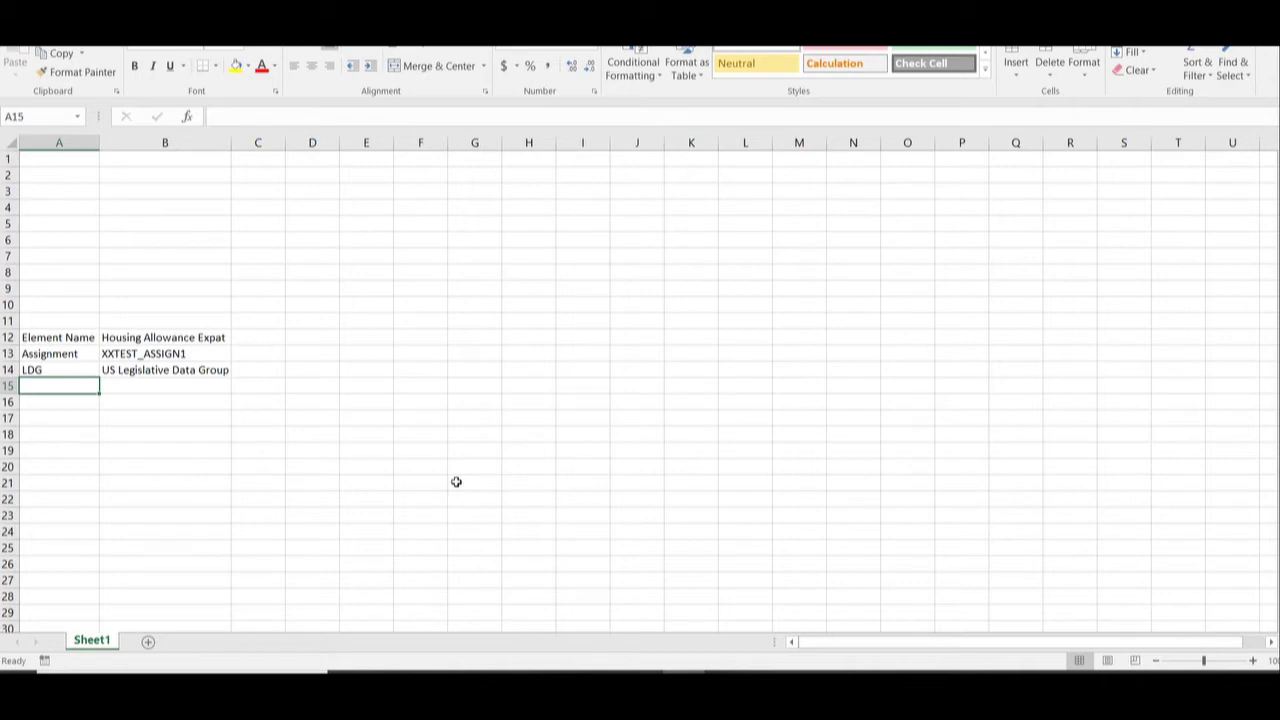
key("Down")
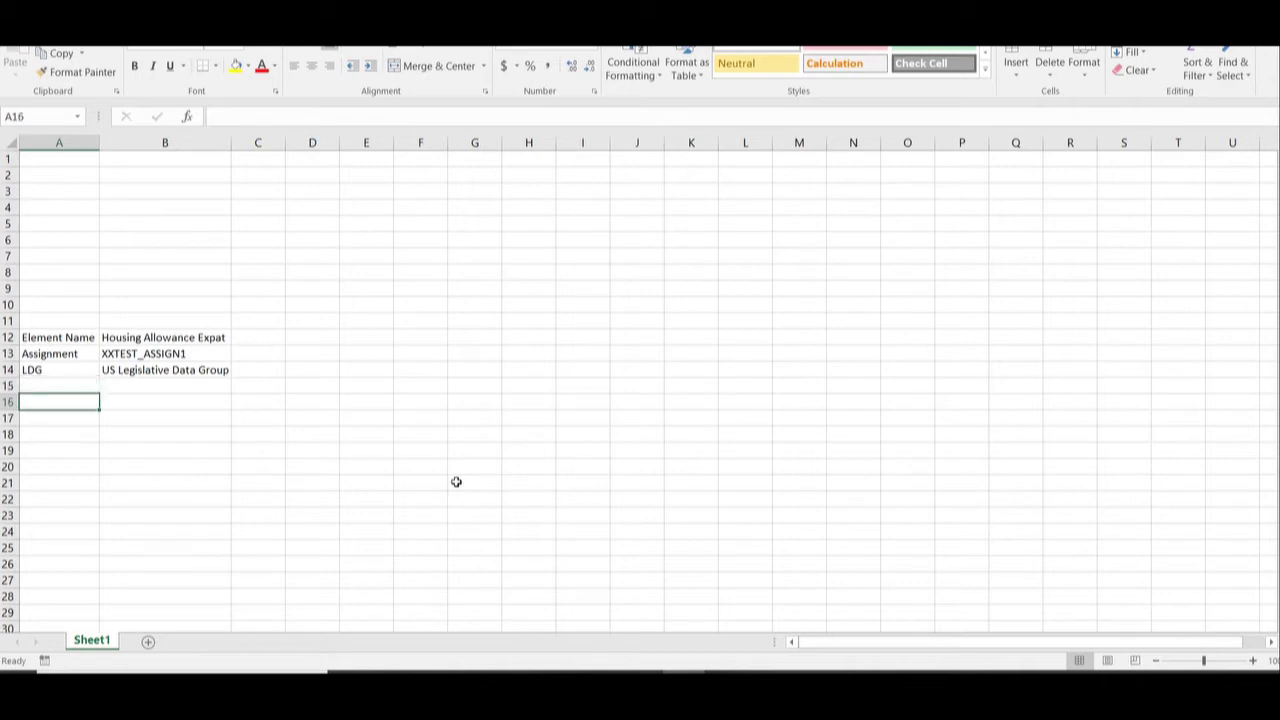
- Add an Input Value heading and a Periodicity row with value PRD
type("Inp")
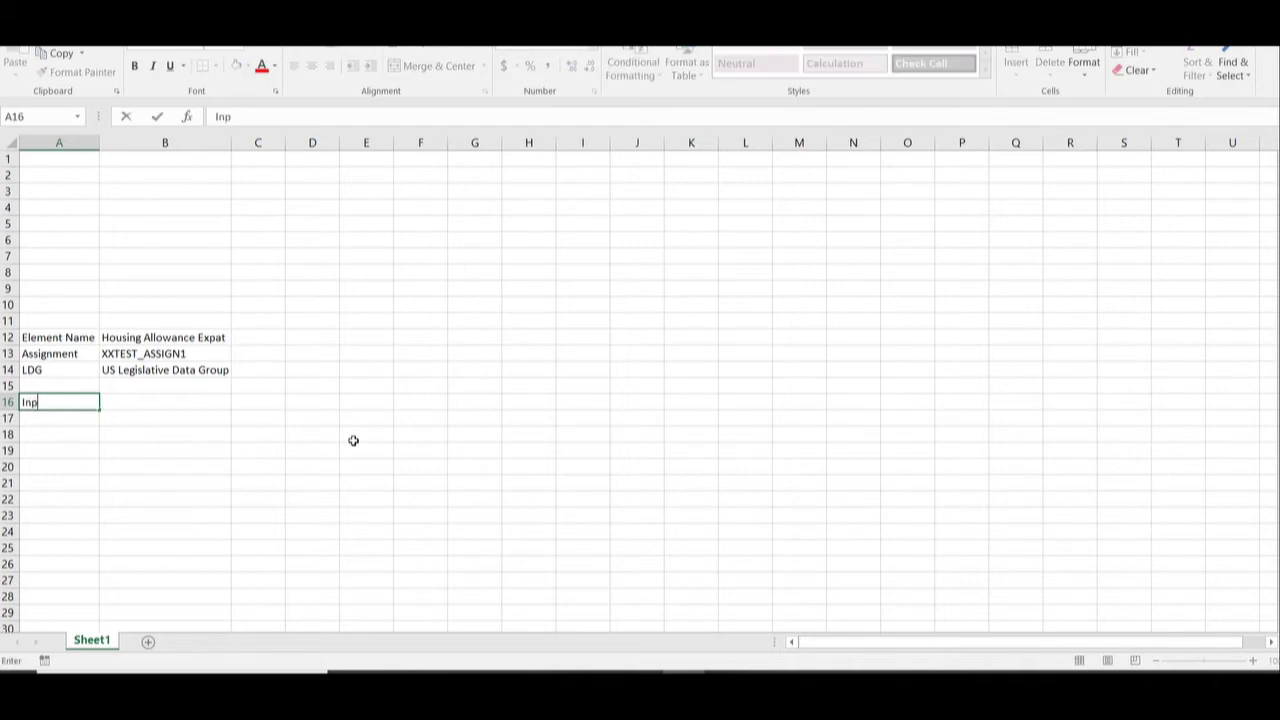
type("ut Value")
key("Return")
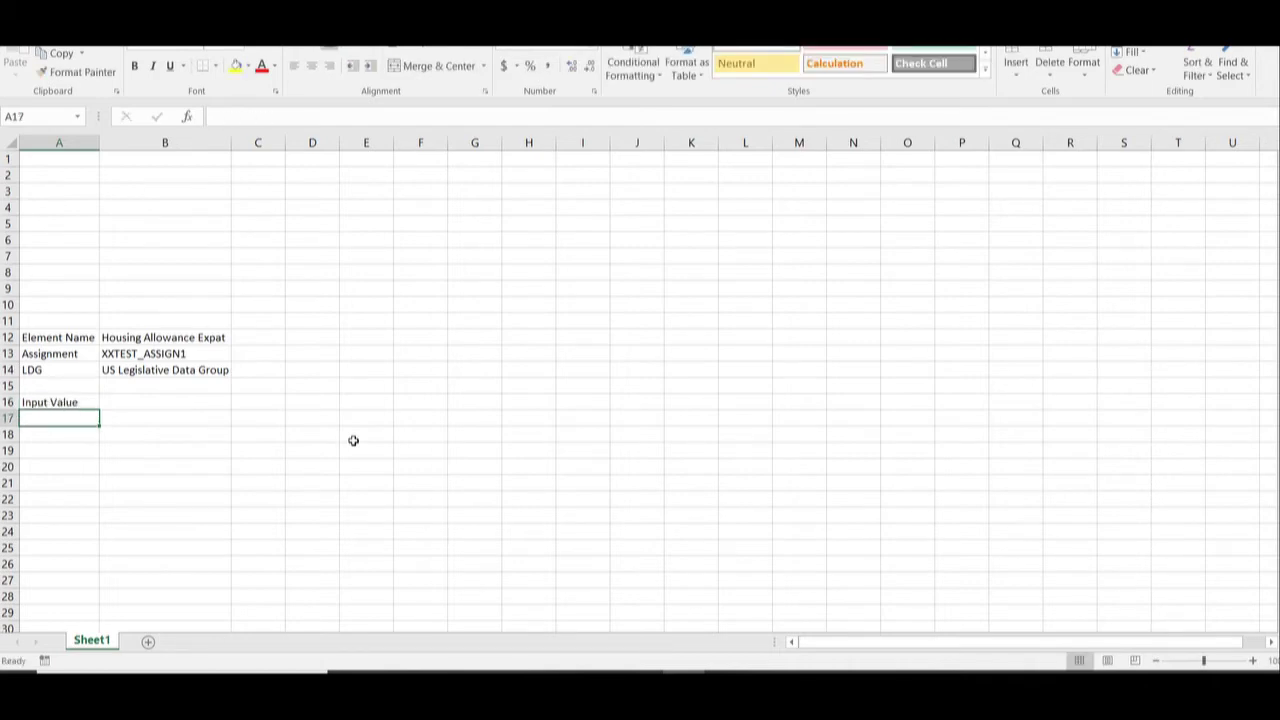
type("Peri")
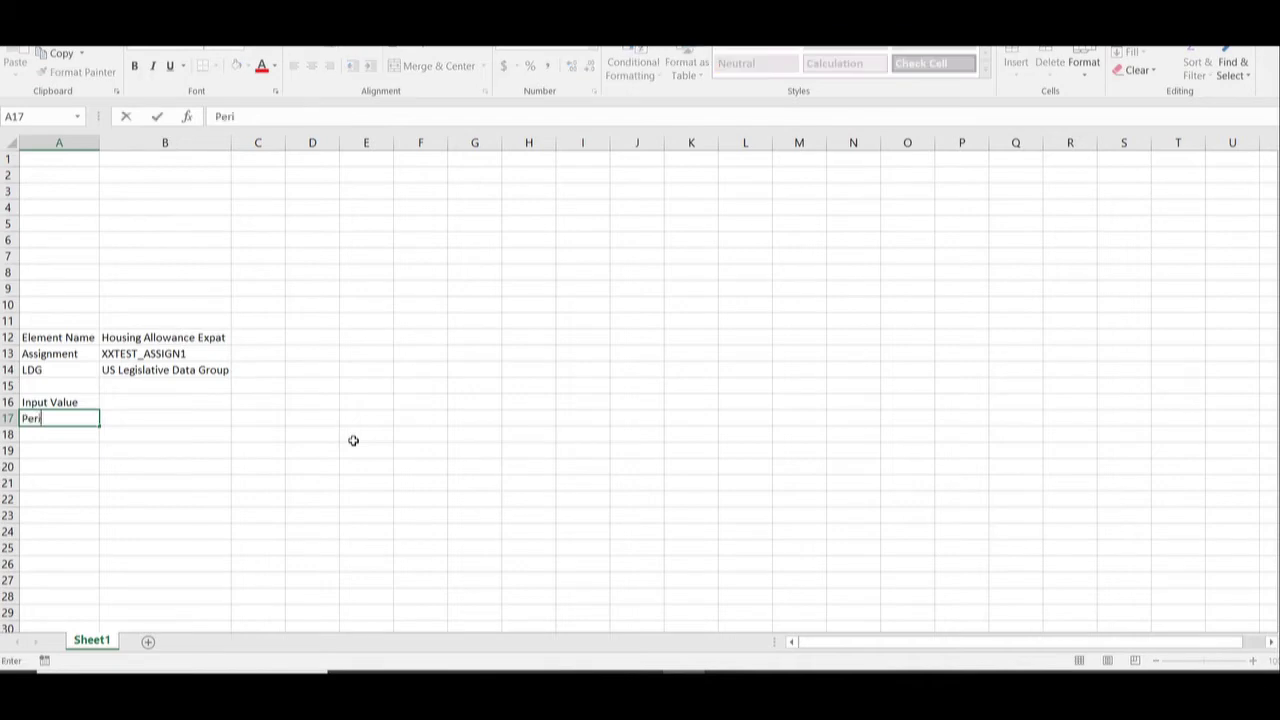
type("odicity")
key("Return")
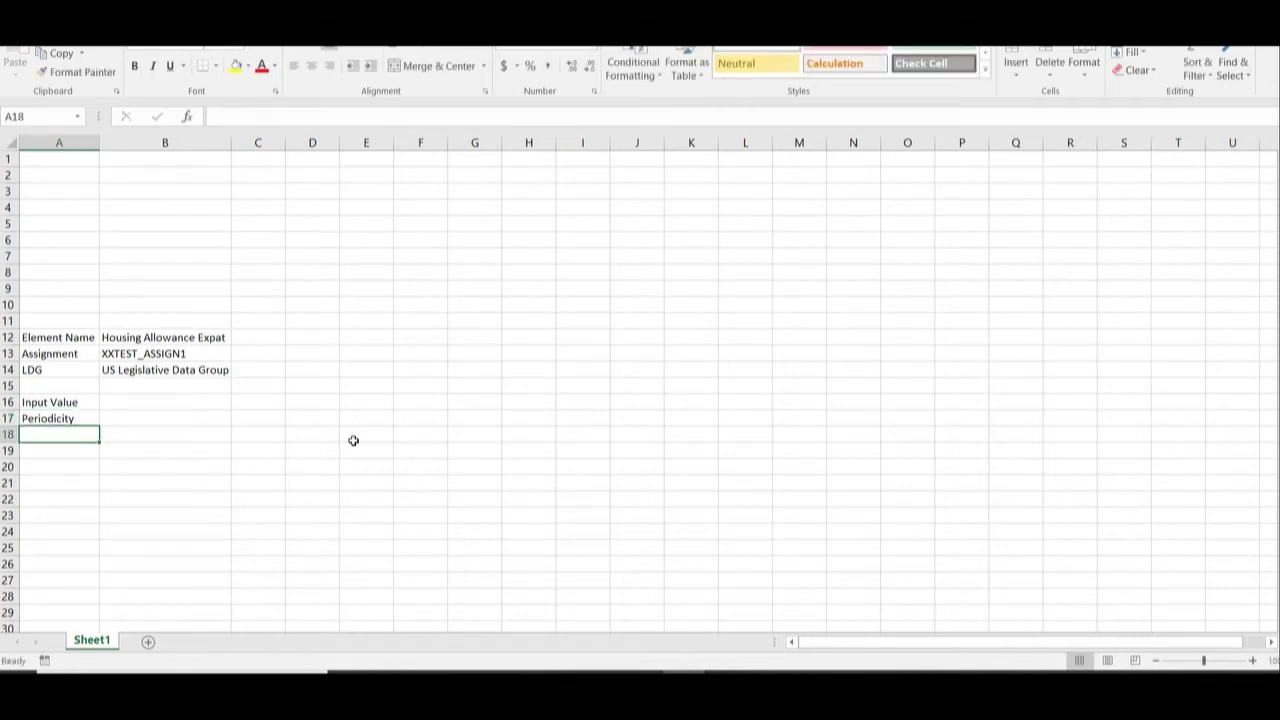
key("Up")
key("Right")
type("PRD")
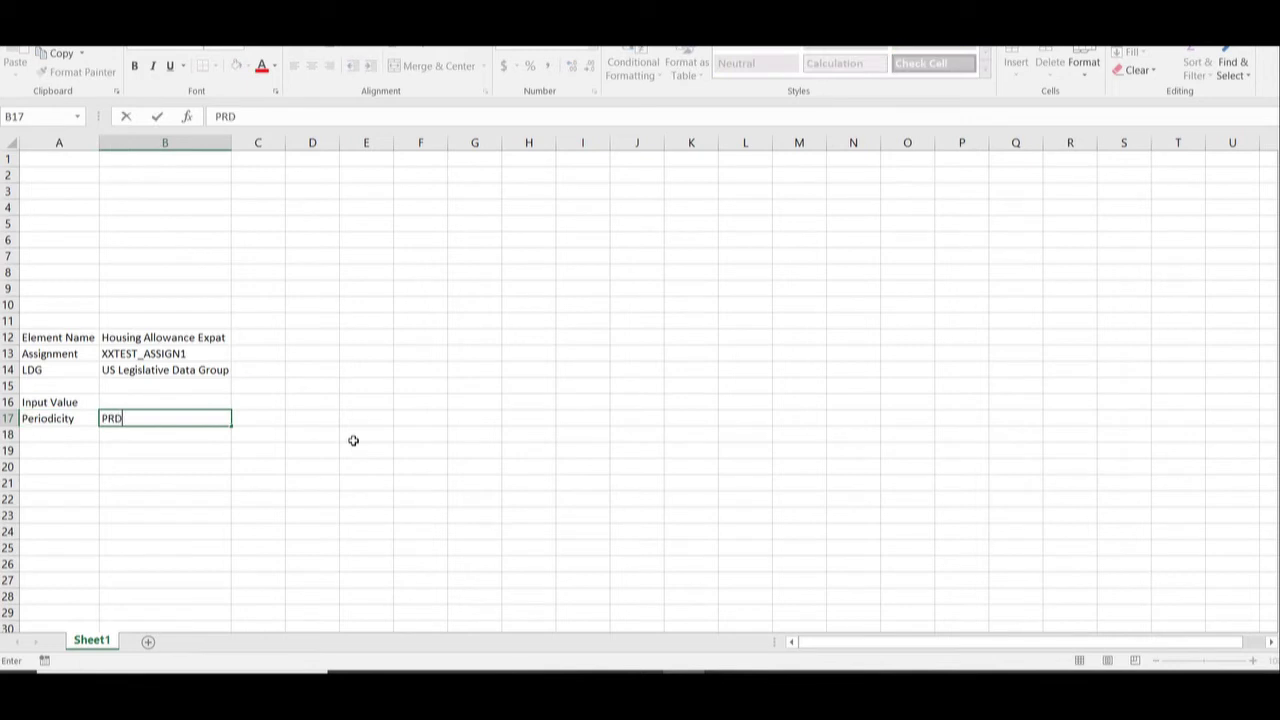
key("Return")
key("Left")
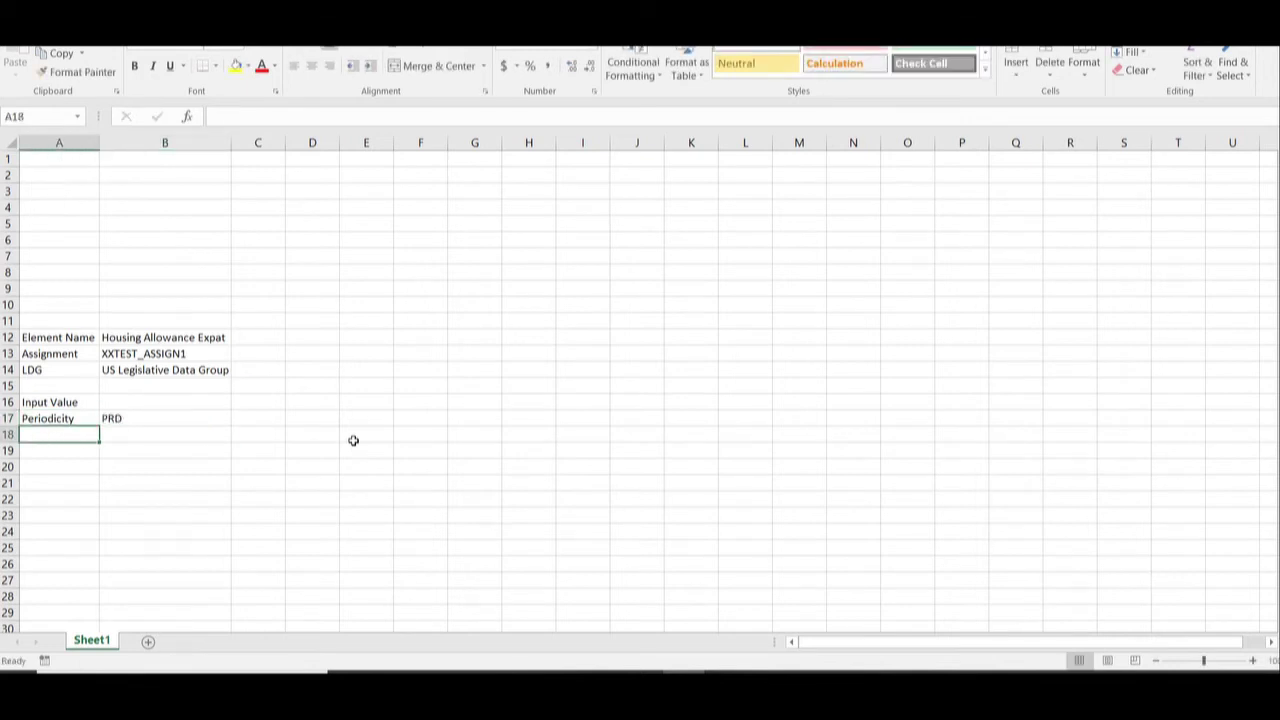
- Add the rows Amount 100 and Process Separately Y
type("Amount")
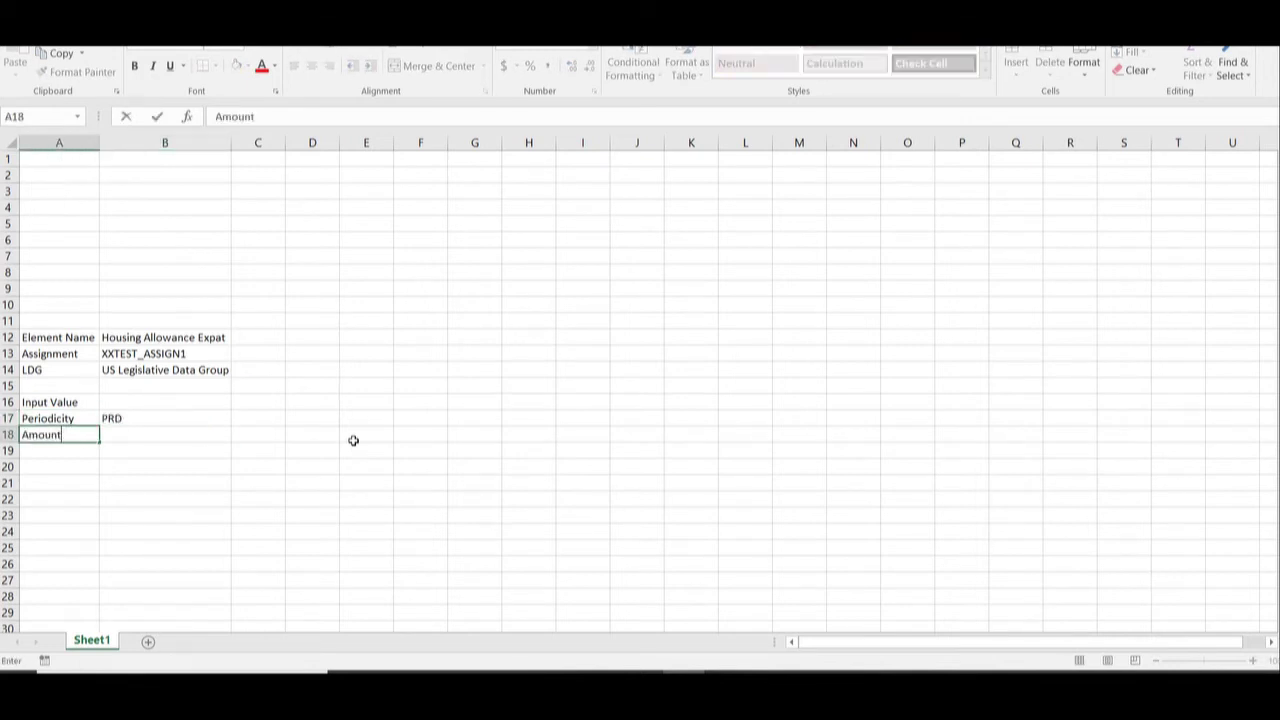
key("Right")
type("100")
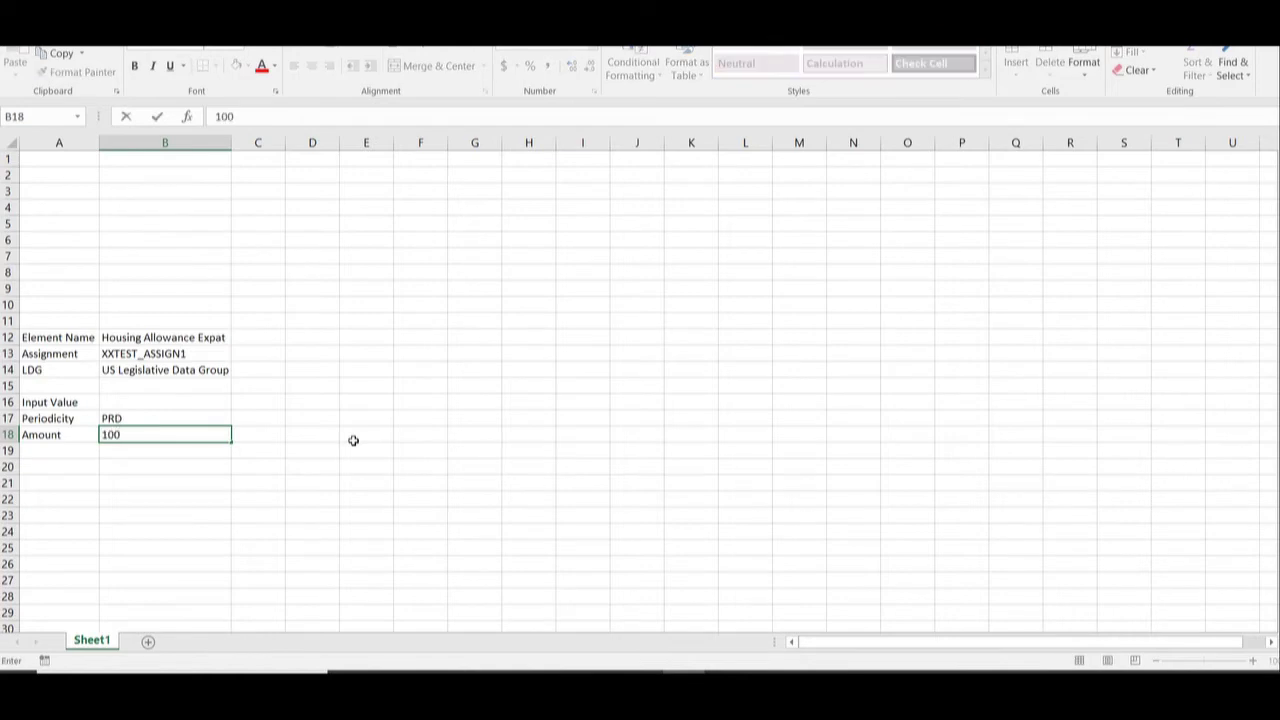
key("Return")
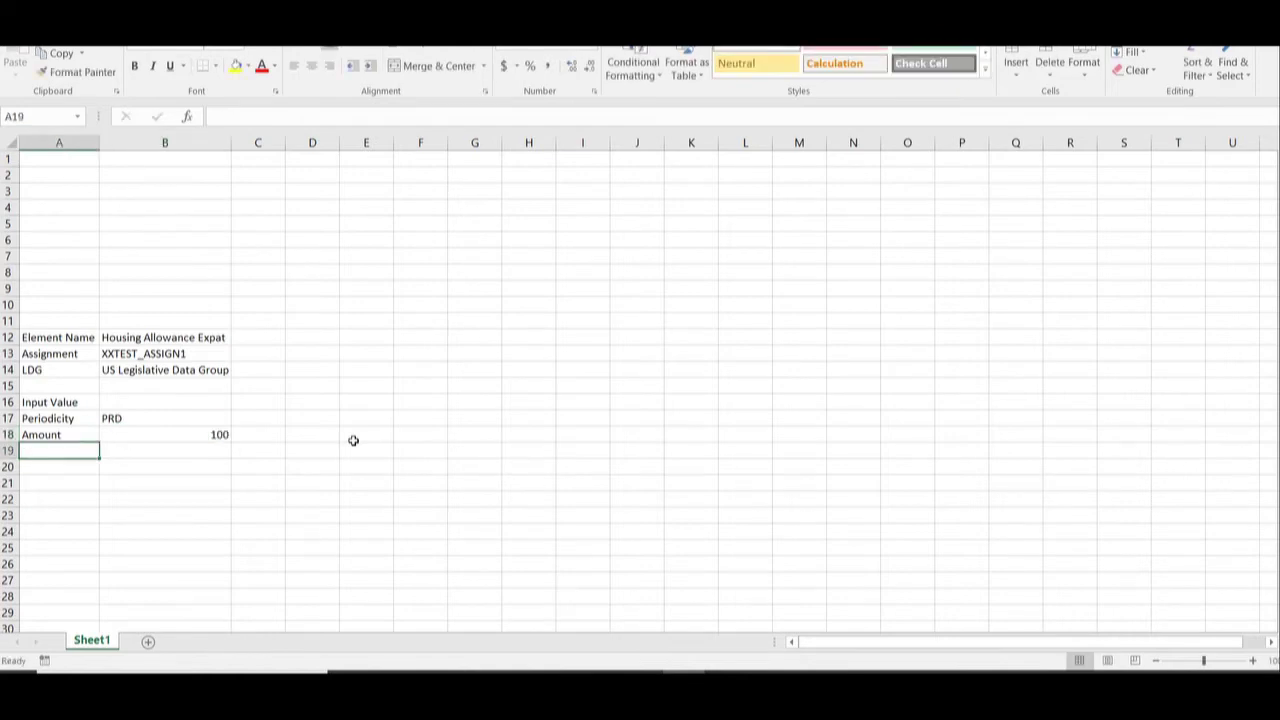
type("Pro")
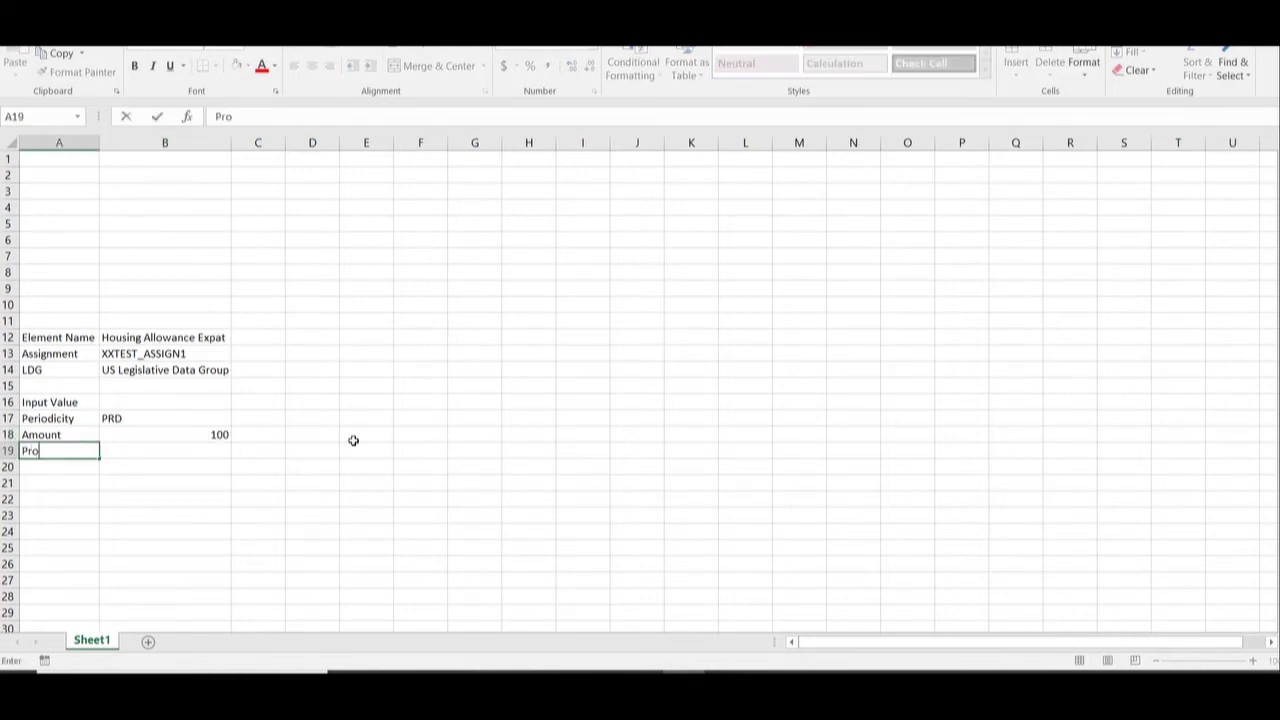
type("cess Separately")
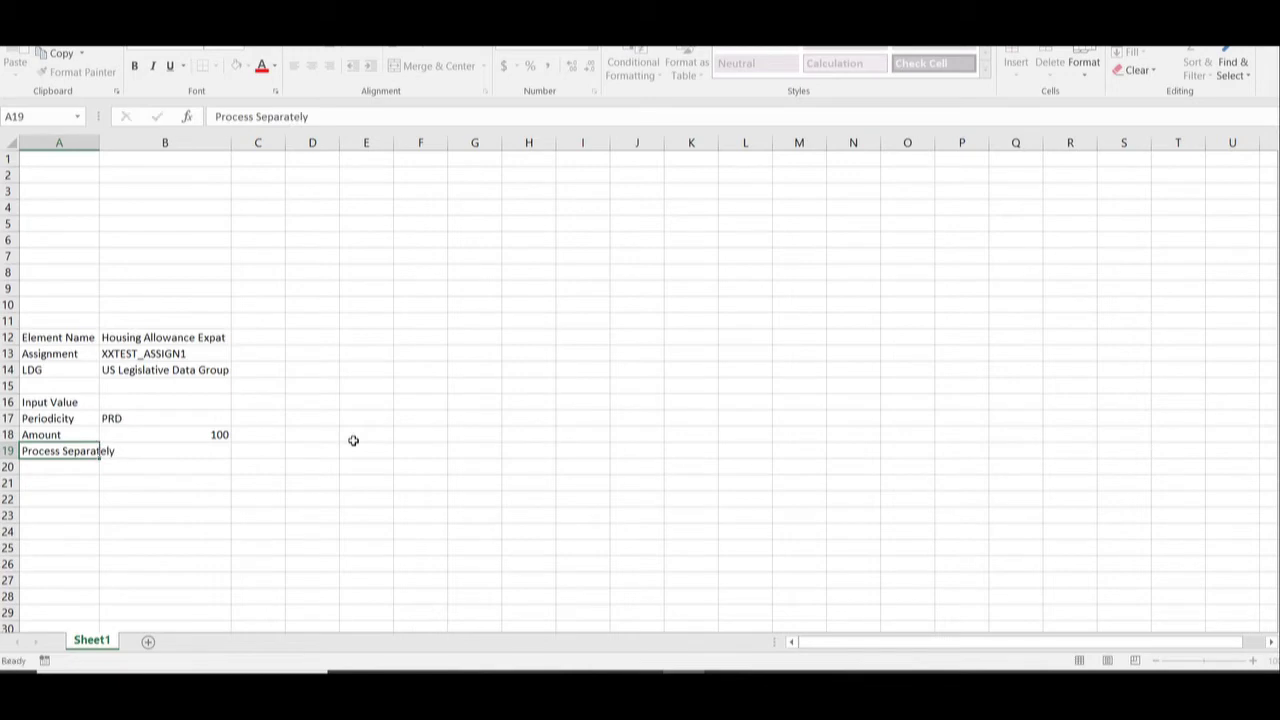
key("Tab")
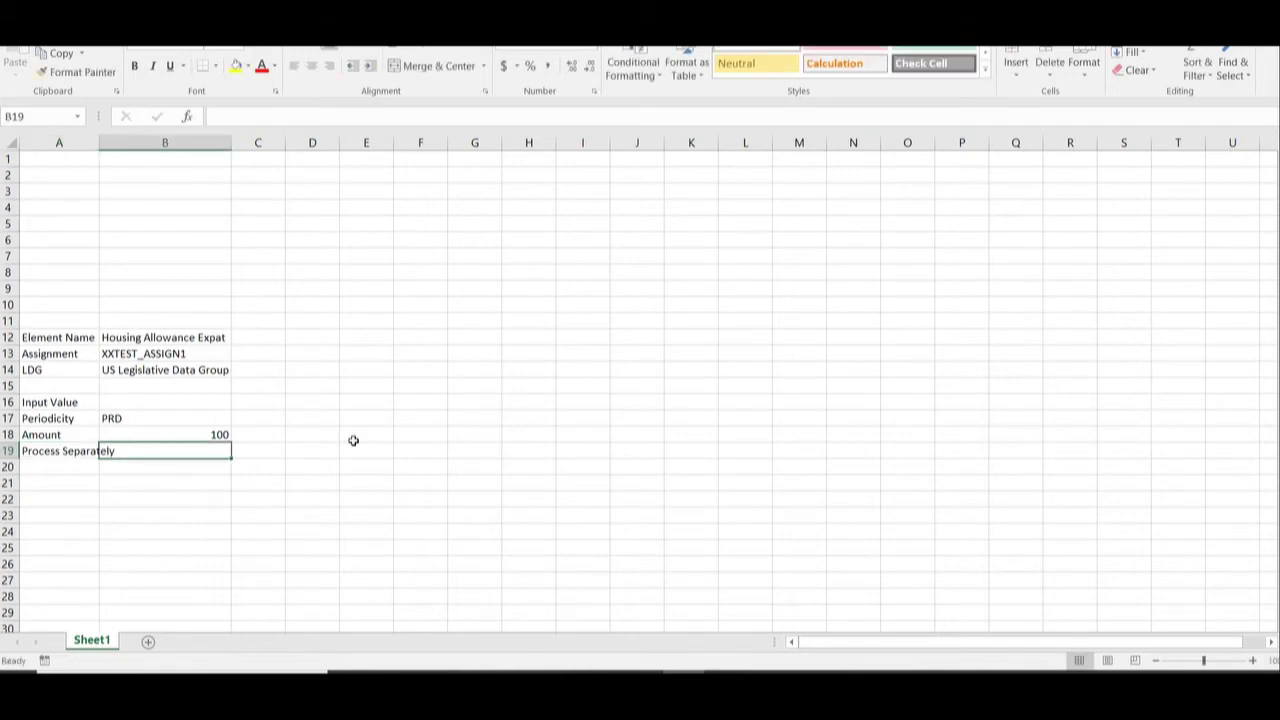
type("Y")
key("Return")
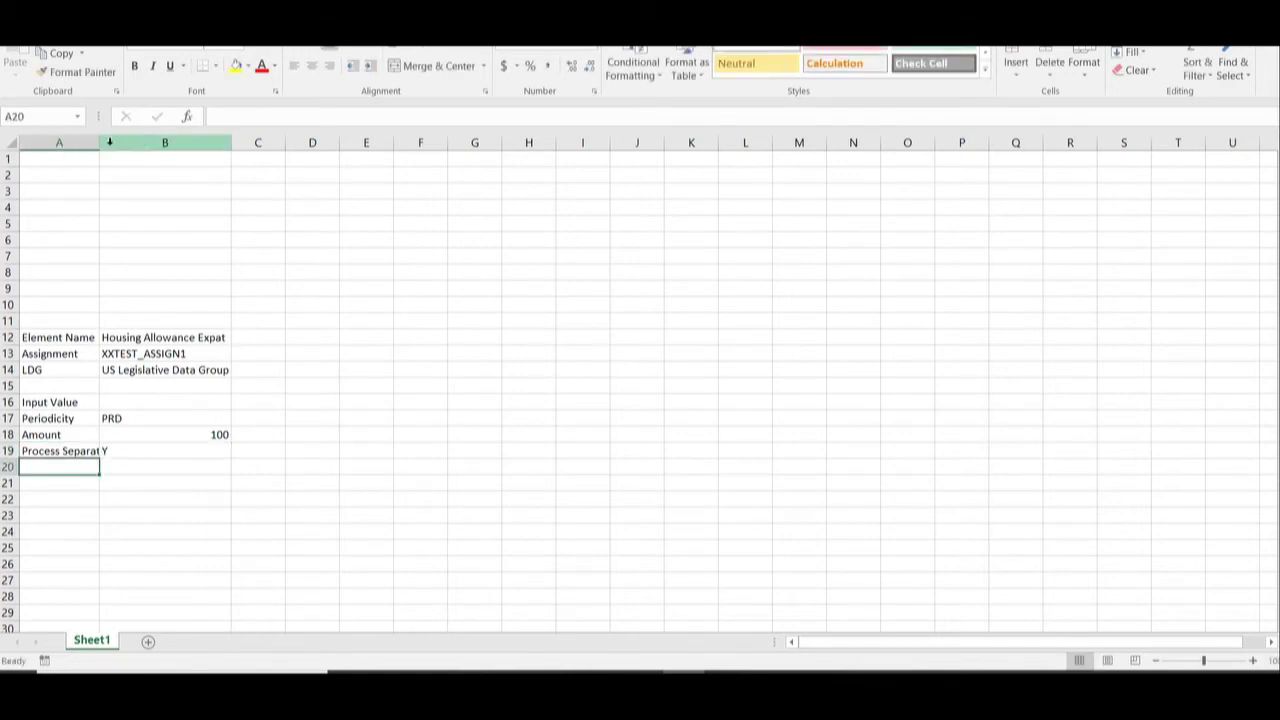
- Autofit column A, review the value blocks, and return to line 2 of the HDL file
double_click(100, 143)
left_click_drag(58, 338, 214, 366)
left_click_drag(50, 418, 174, 458)
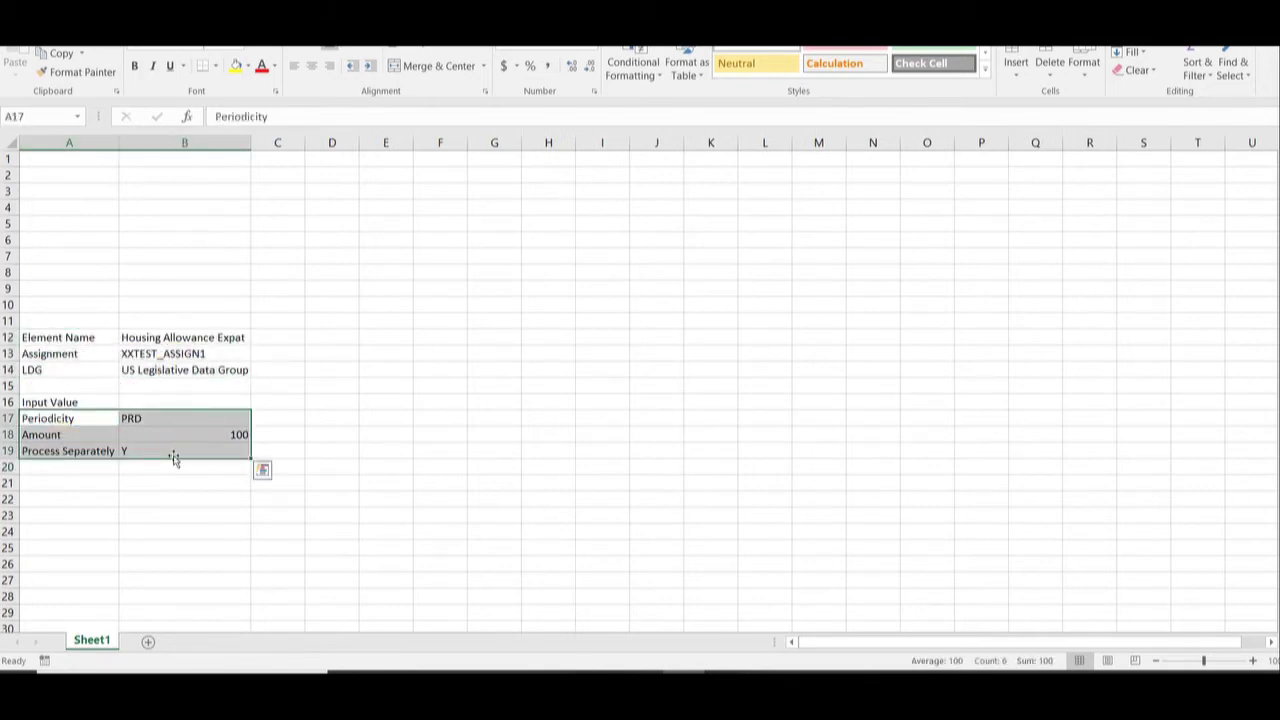
left_click(81, 453)
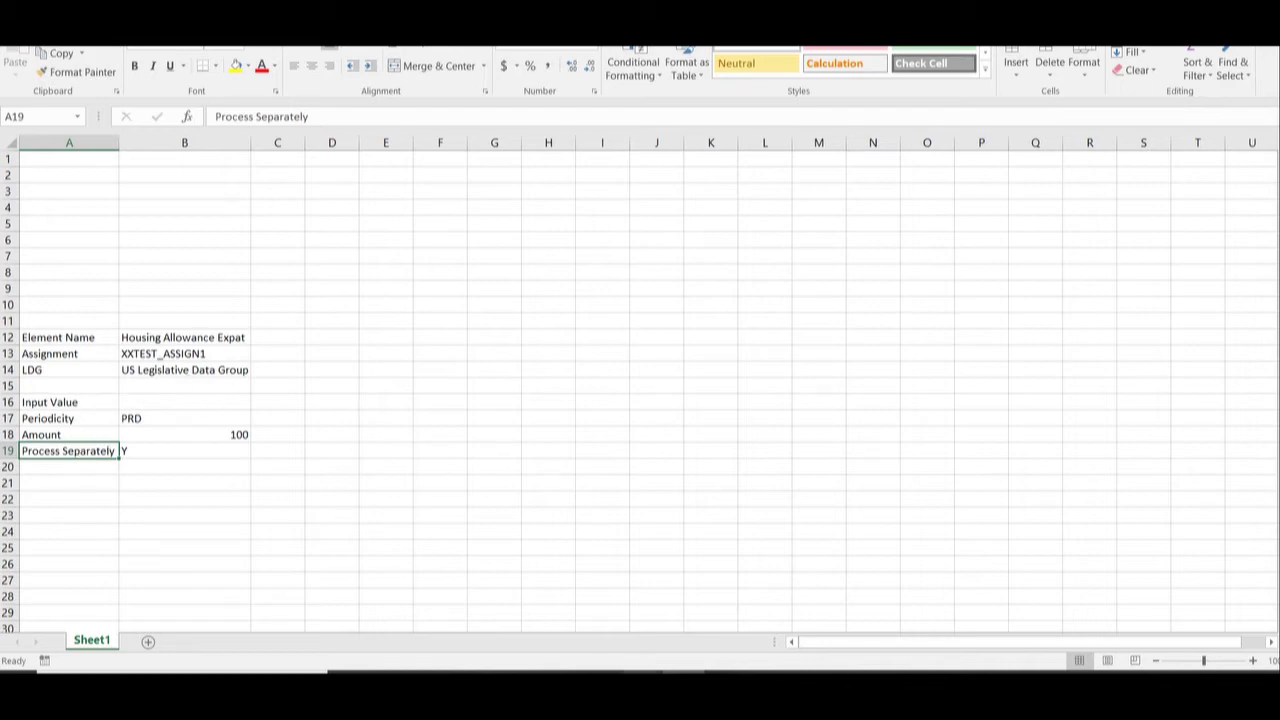
left_click(640, 672)
left_click(171, 70)
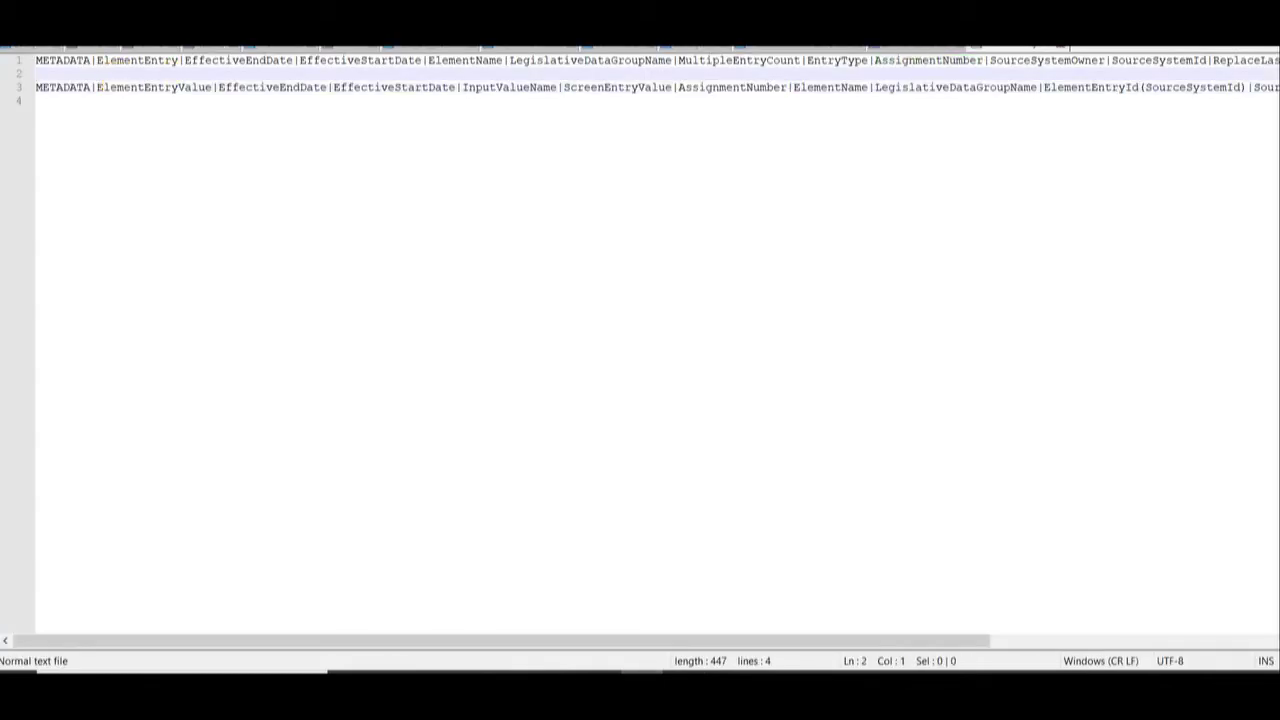
- Create line 2 as MERGE|ElementEntry|4712/12/31|2021/04/06|, copying ElementEntry from the header
key("Return")
key("Up")
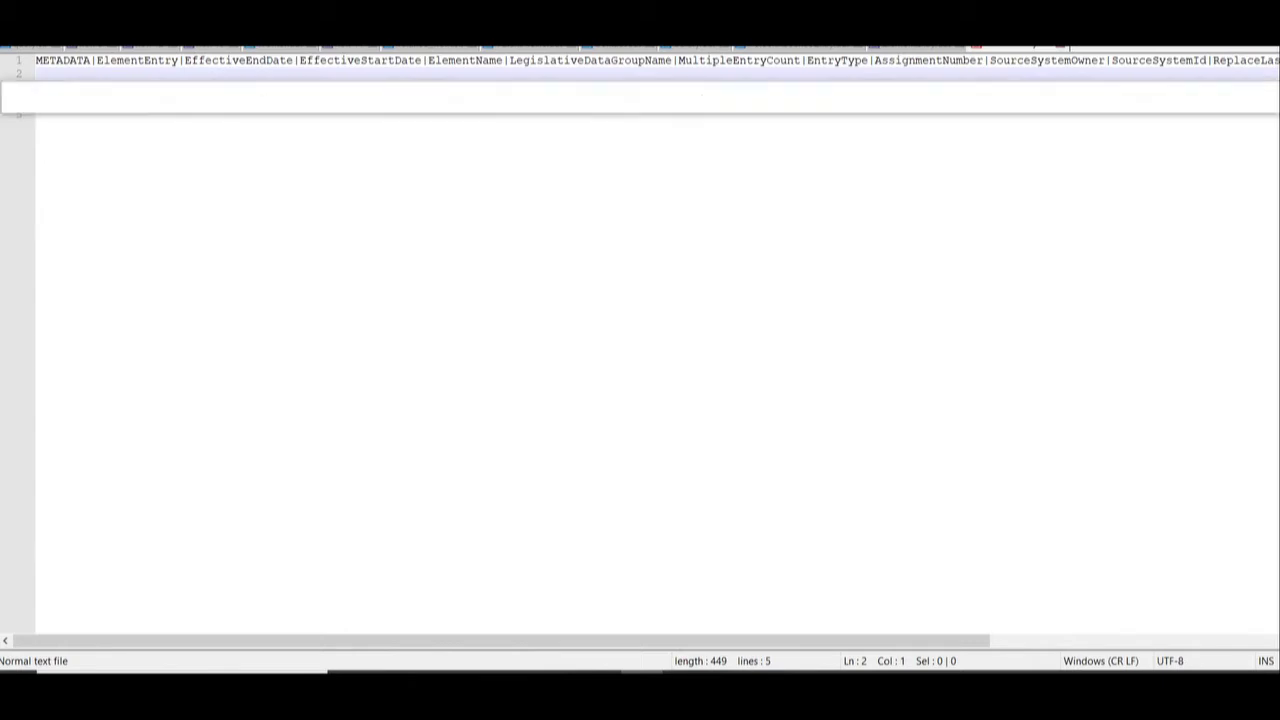
type("MERGE|")
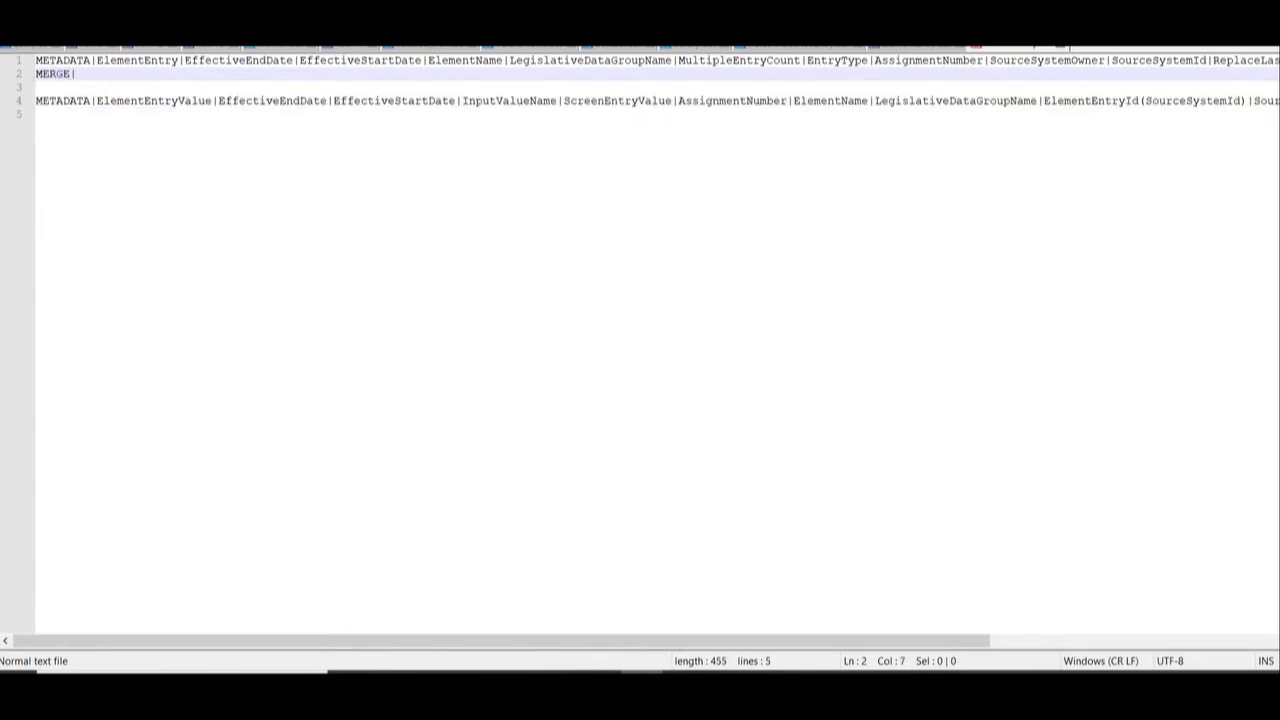
double_click(137, 60)
key("ctrl+c")
left_click(86, 78)
key("ctrl+v")
type("|")
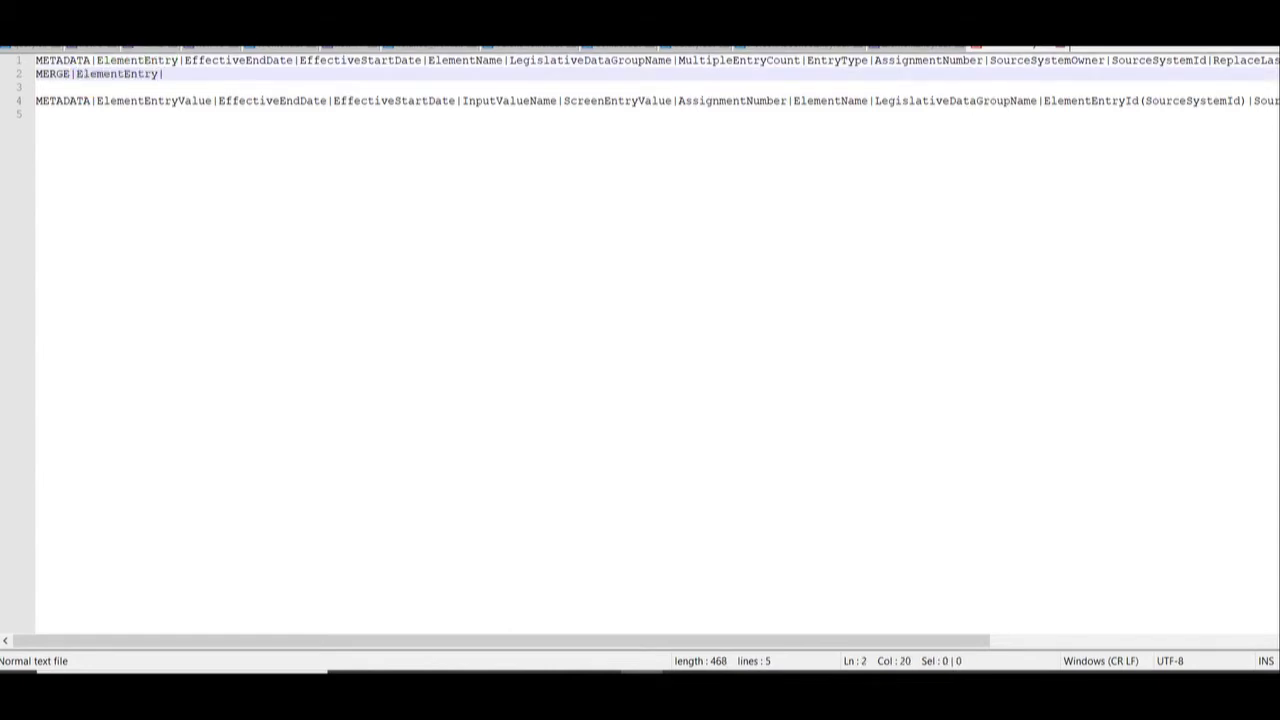
type("4712/12/31|2021/04/06|")
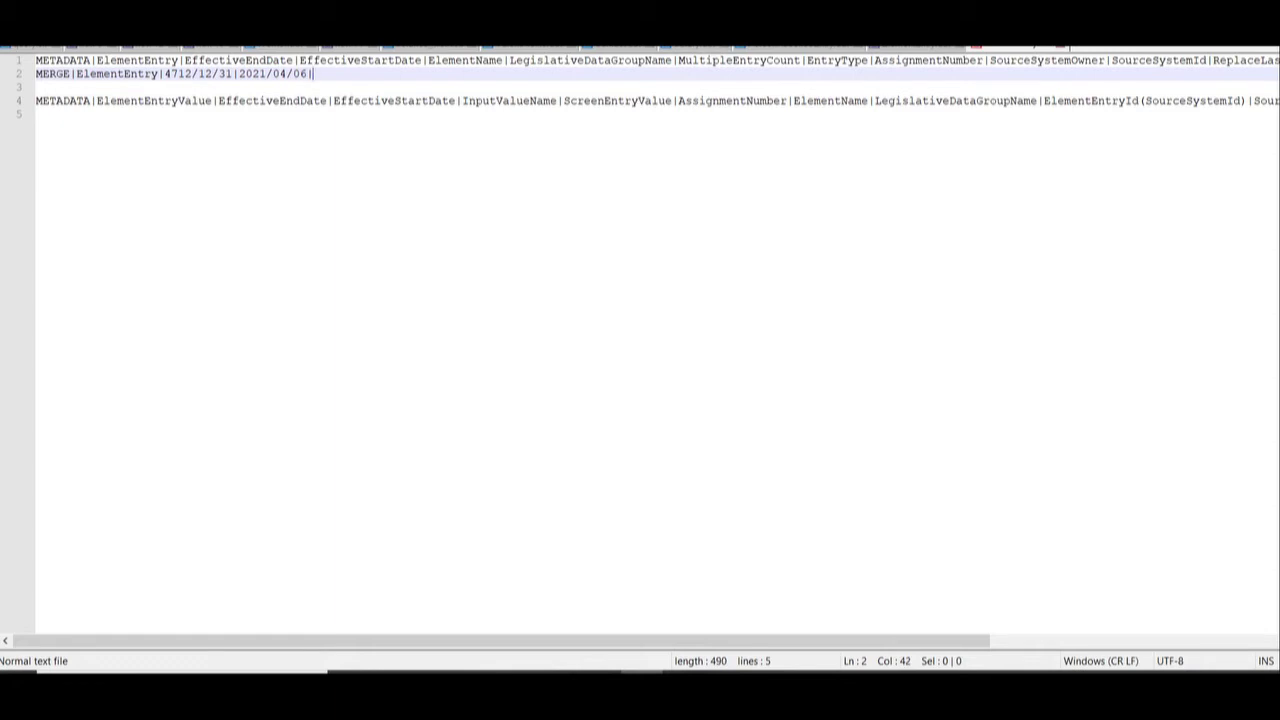
double_click(460, 60)
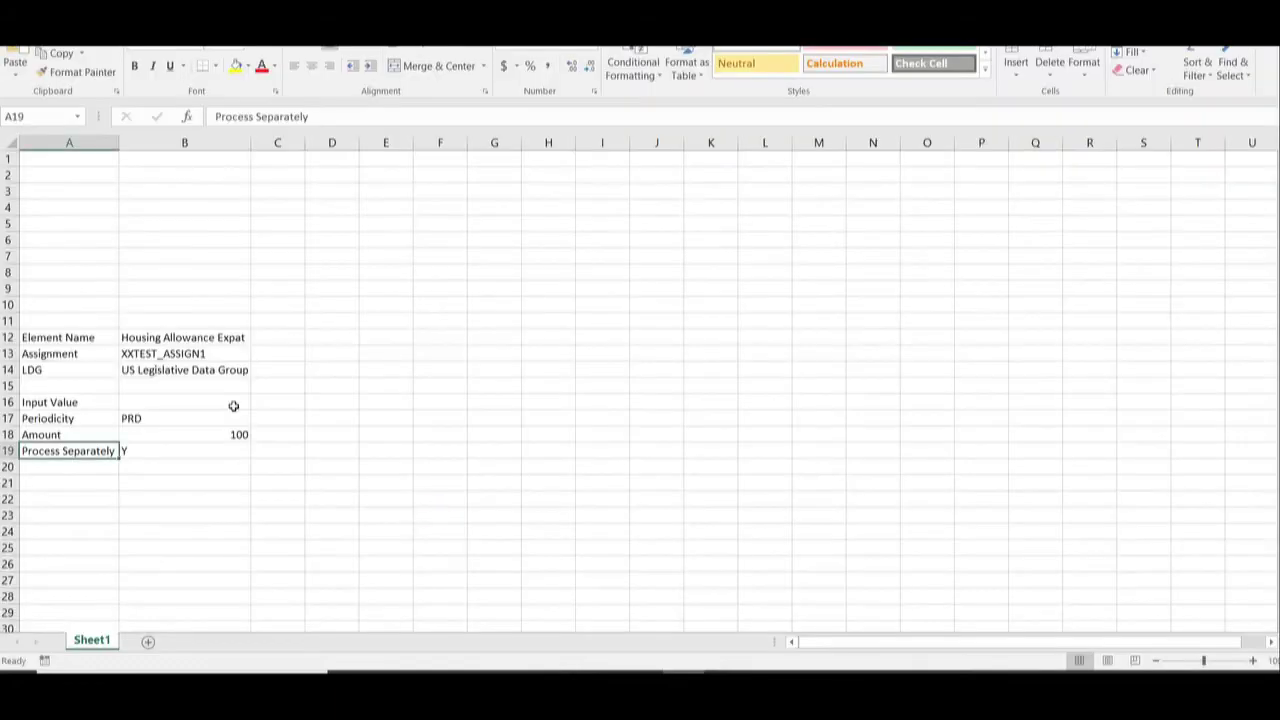
- Append the element name Housing Allowance Expat followed by a pipe to line 2
left_click(209, 337)
left_click_drag(363, 114, 152, 114)
key("alt+Tab")
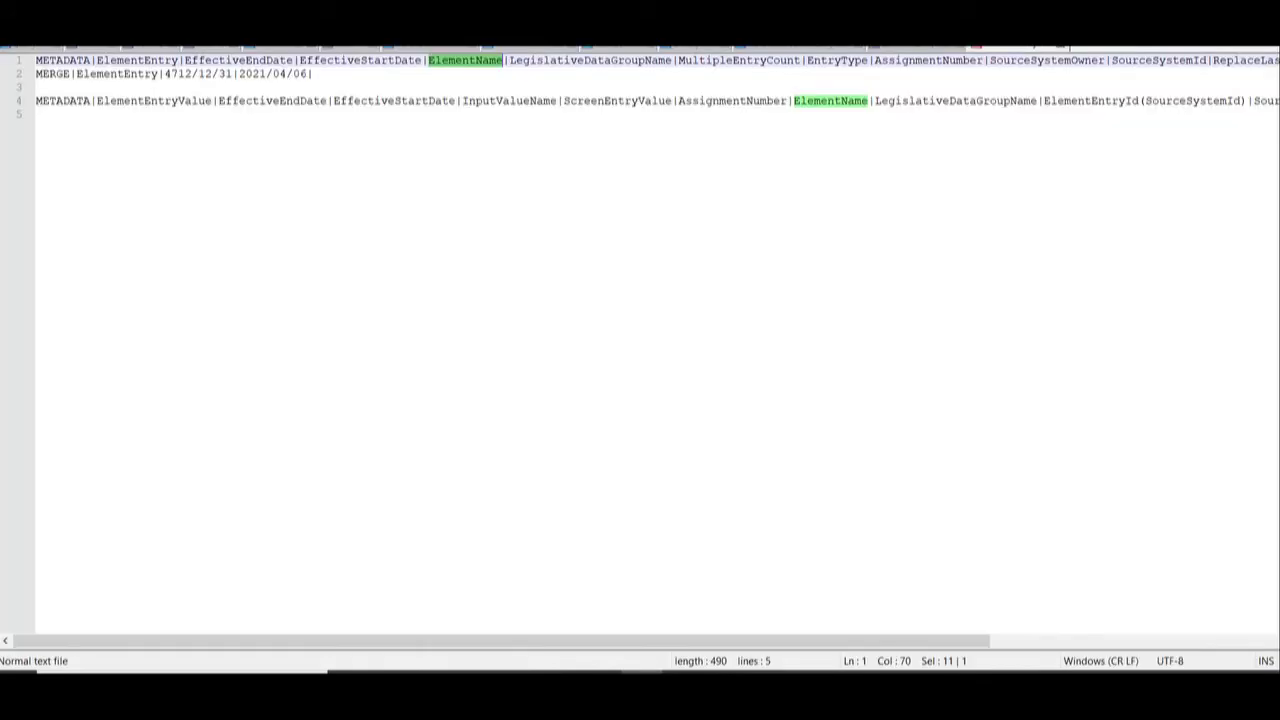
left_click(318, 74)
key("ctrl+v")
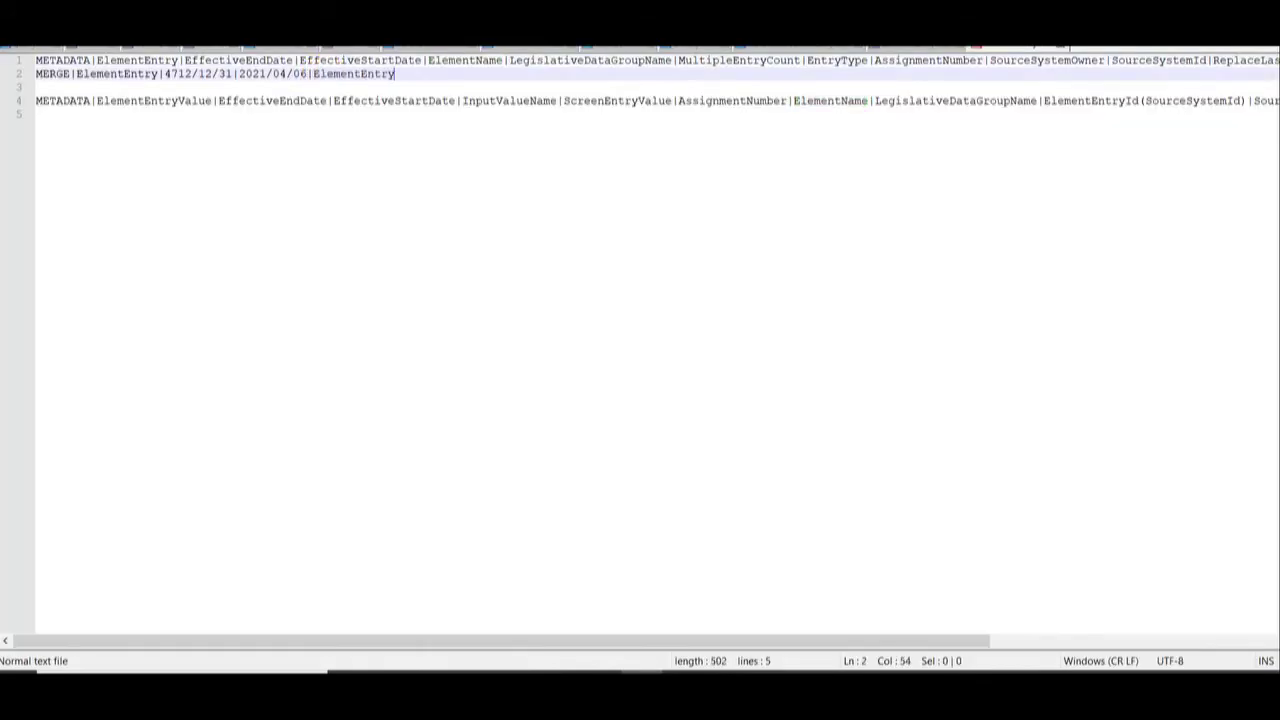
key("alt+Tab")
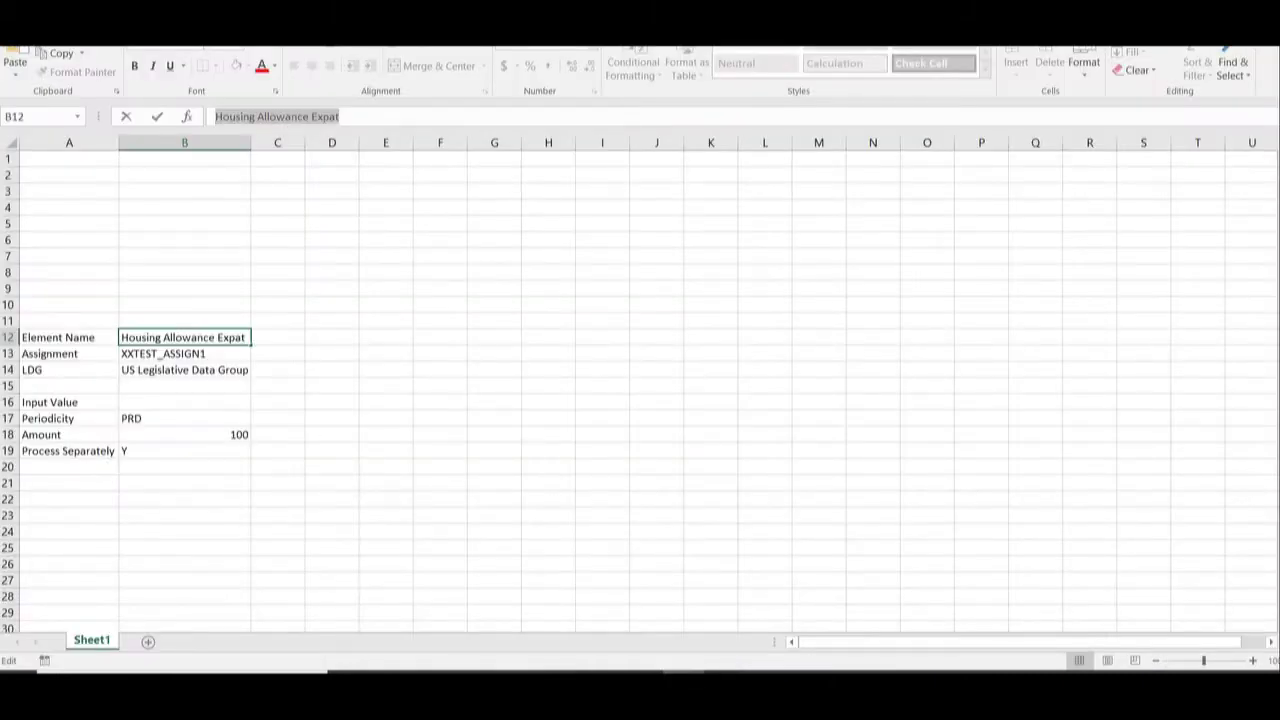
left_click_drag(345, 116, 213, 116)
key("alt+Tab")
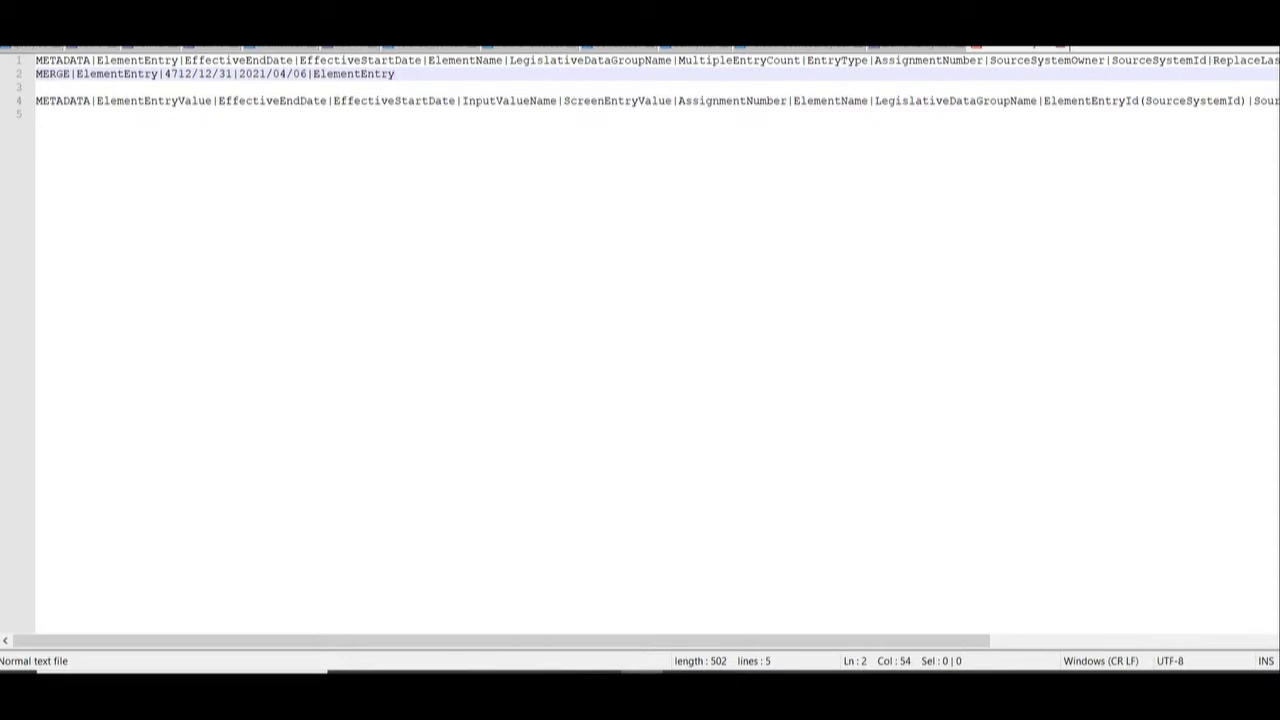
key("ctrl+shift+Left")
key("ctrl+v")
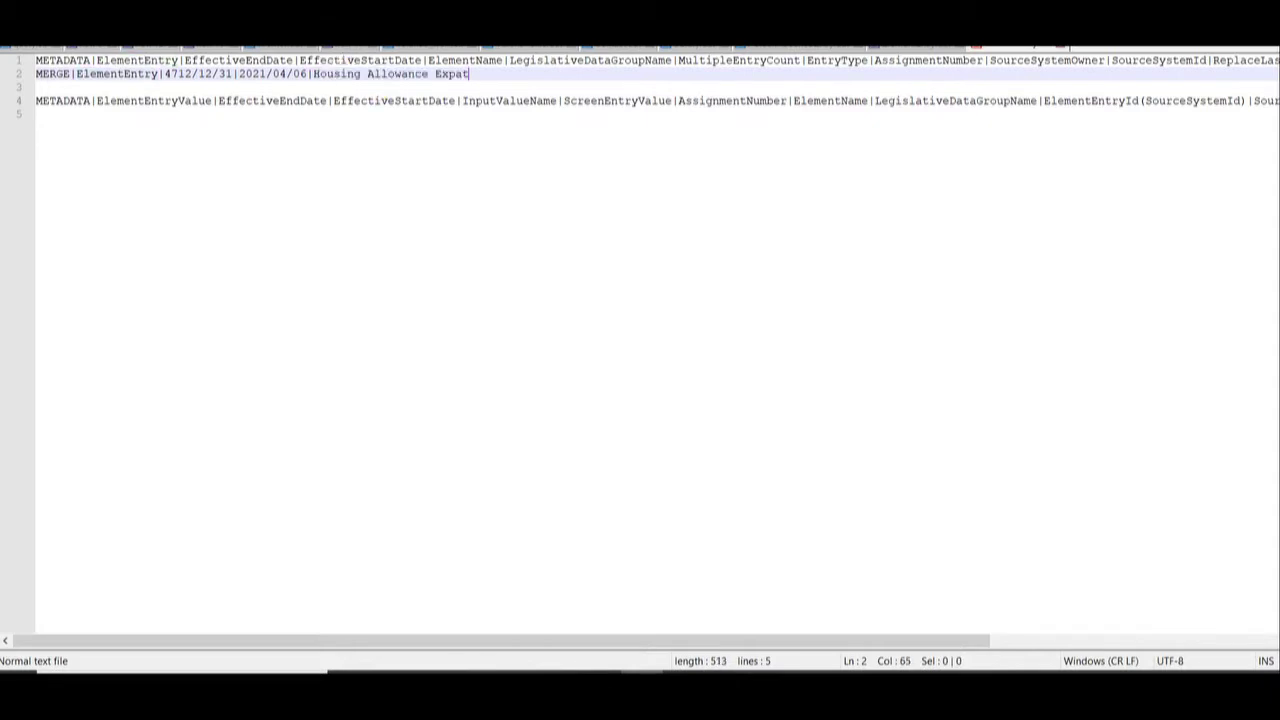
type("|")
double_click(588, 60)
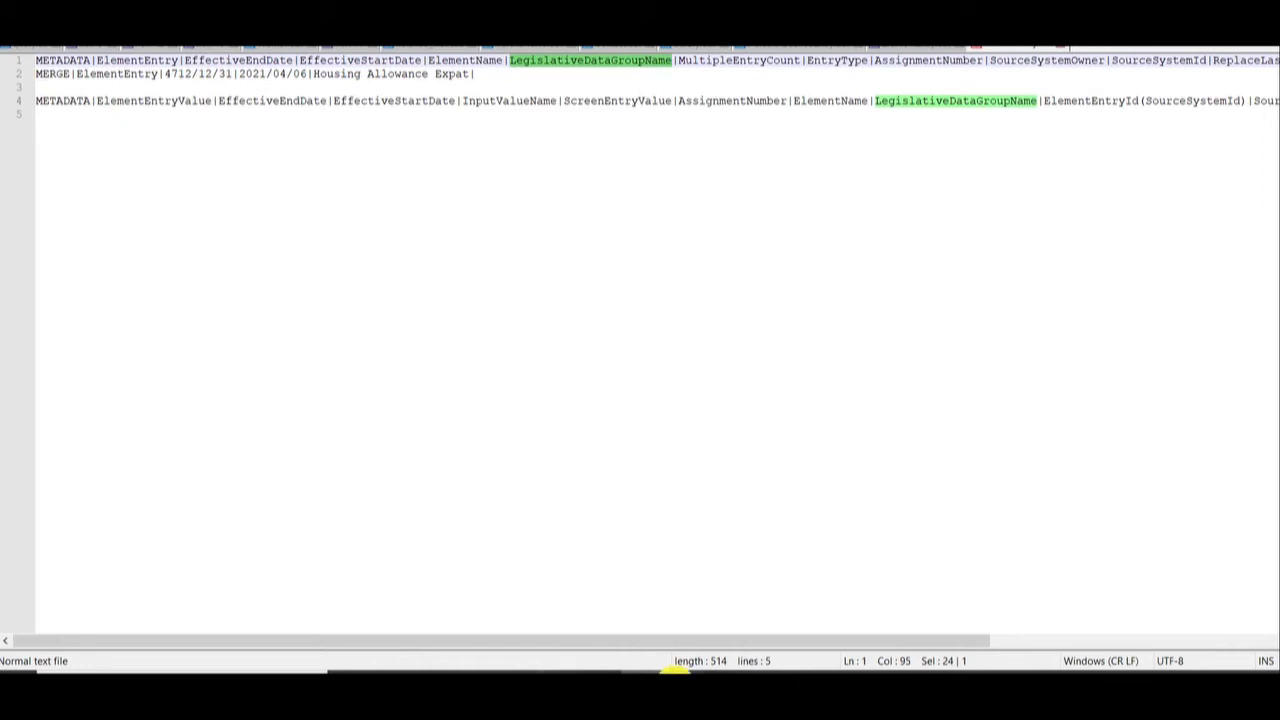
- Append US Legislative Data Group and a pipe, leaving the MultipleEntryCount field next
left_click(680, 671)
left_click(168, 369)
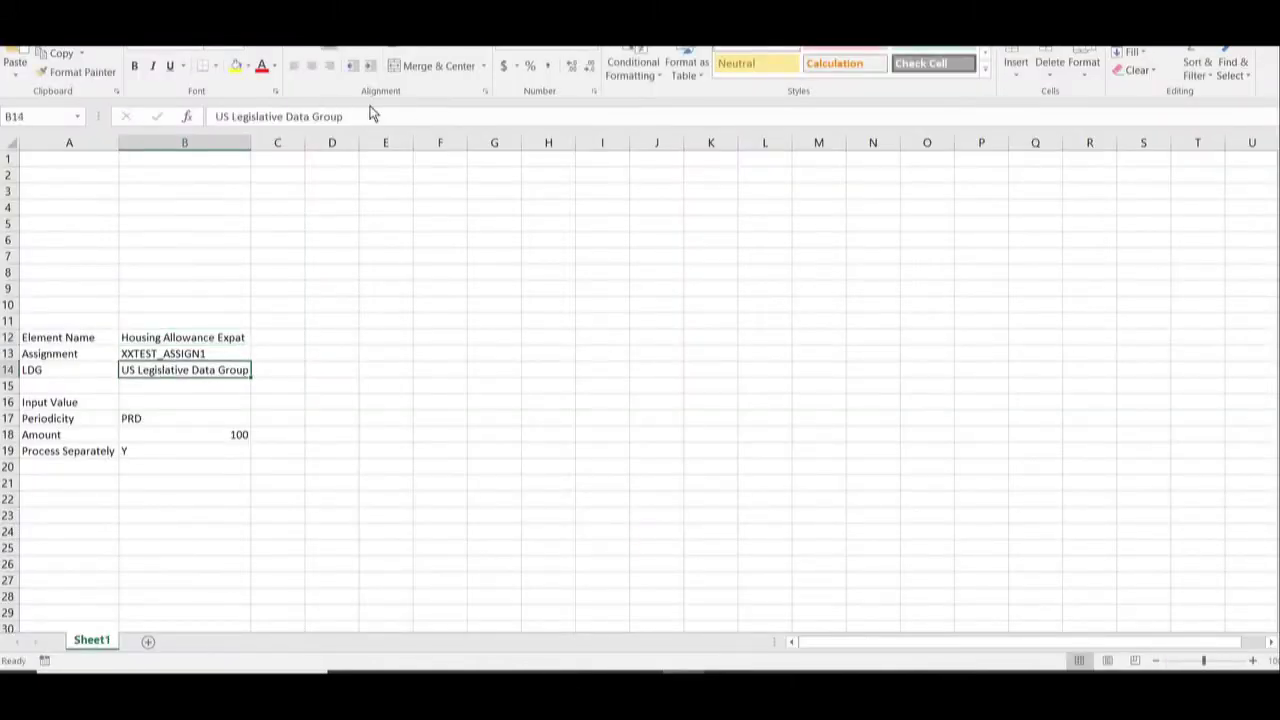
left_click_drag(216, 116, 343, 116)
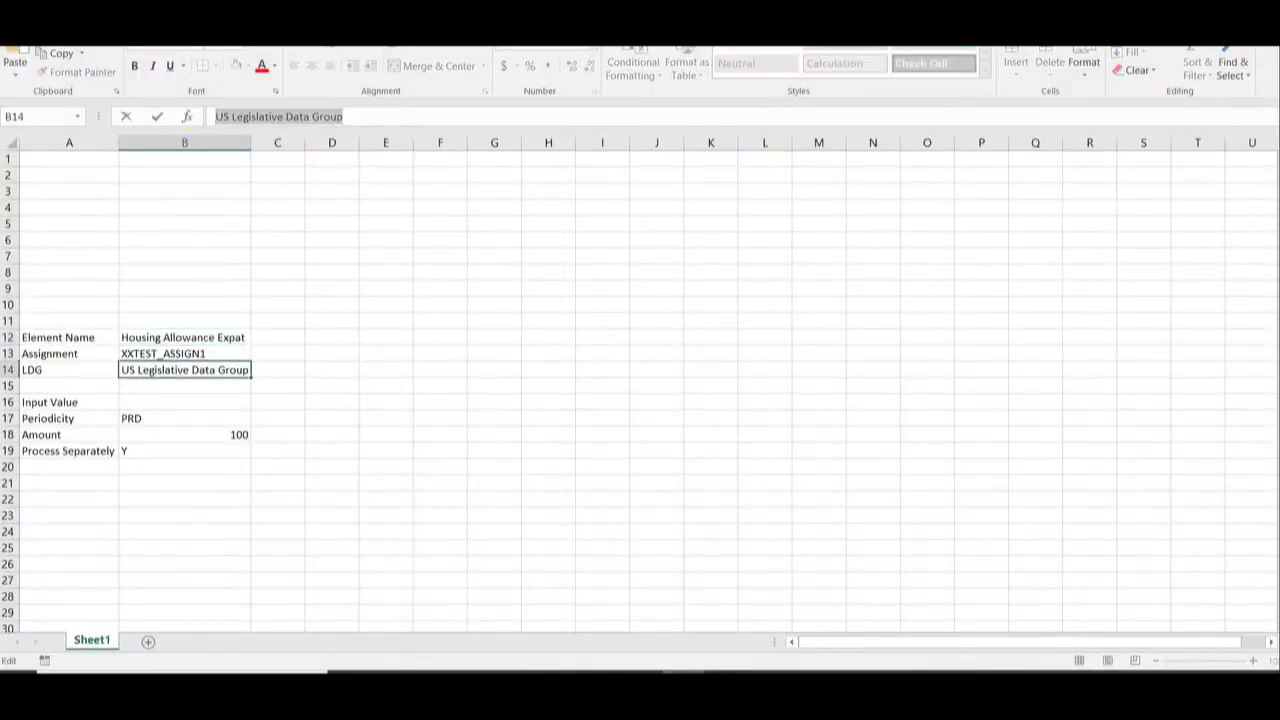
left_click(680, 671)
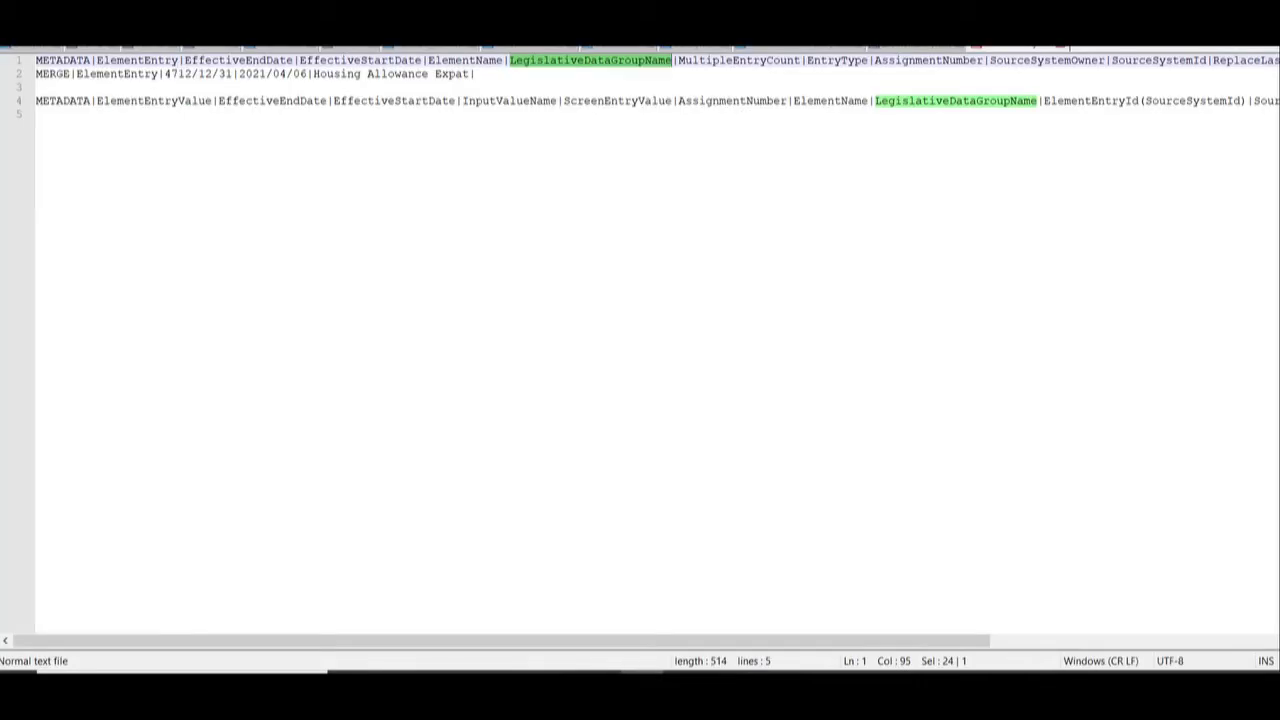
key("ctrl+v")
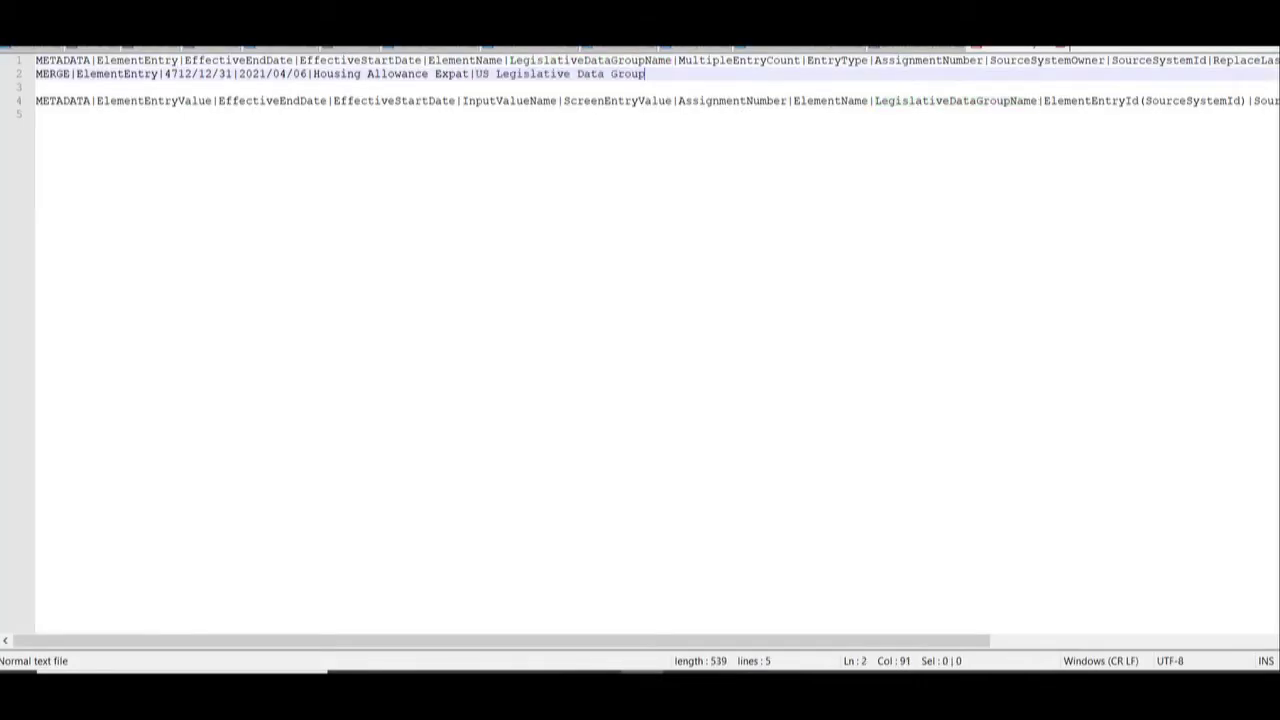
type("|")
double_click(727, 60)
left_click(674, 74)
- Add a blank entry count and entry type E to the ElementEntry line 2
type("||")
double_click(836, 60)
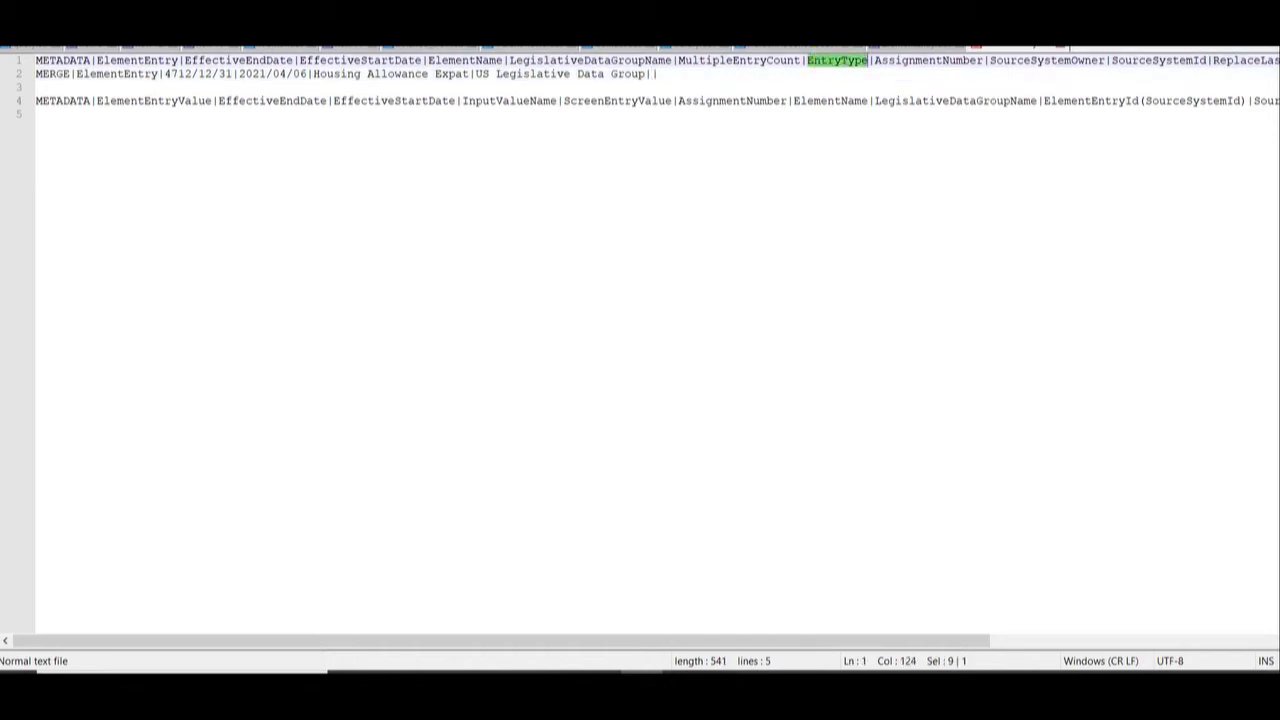
left_click(684, 75)
type("E")
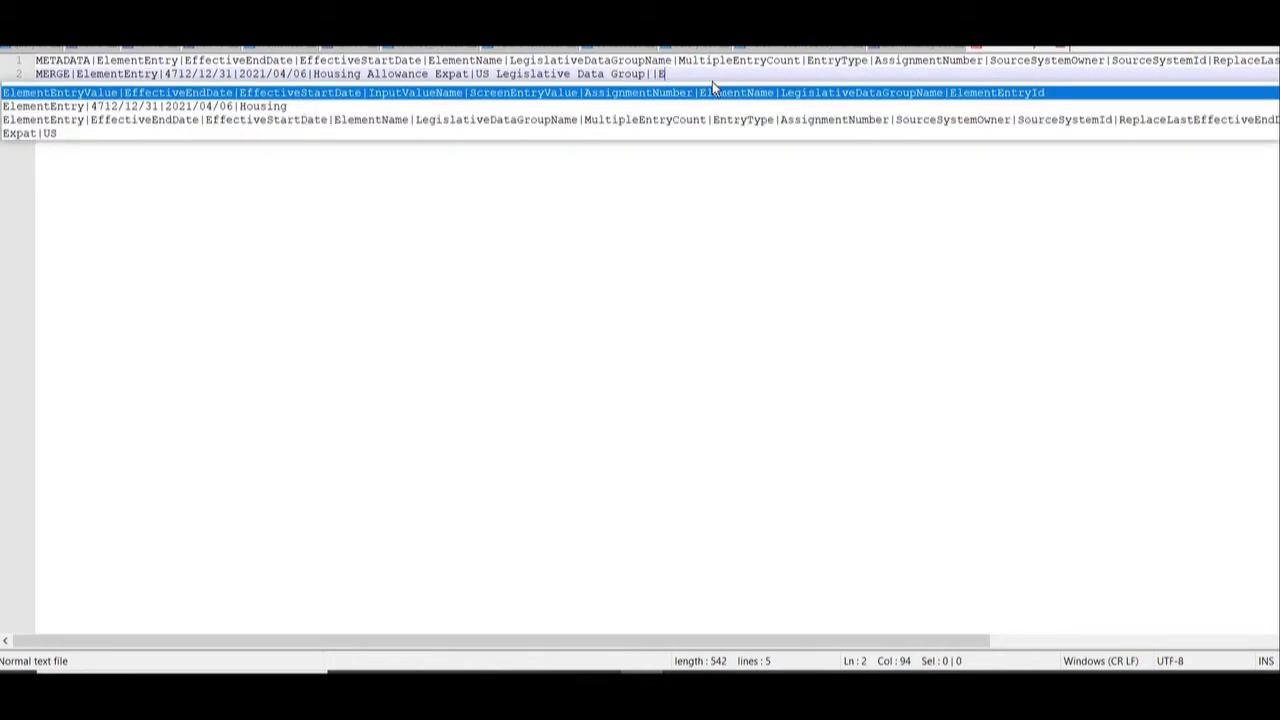
type("|")
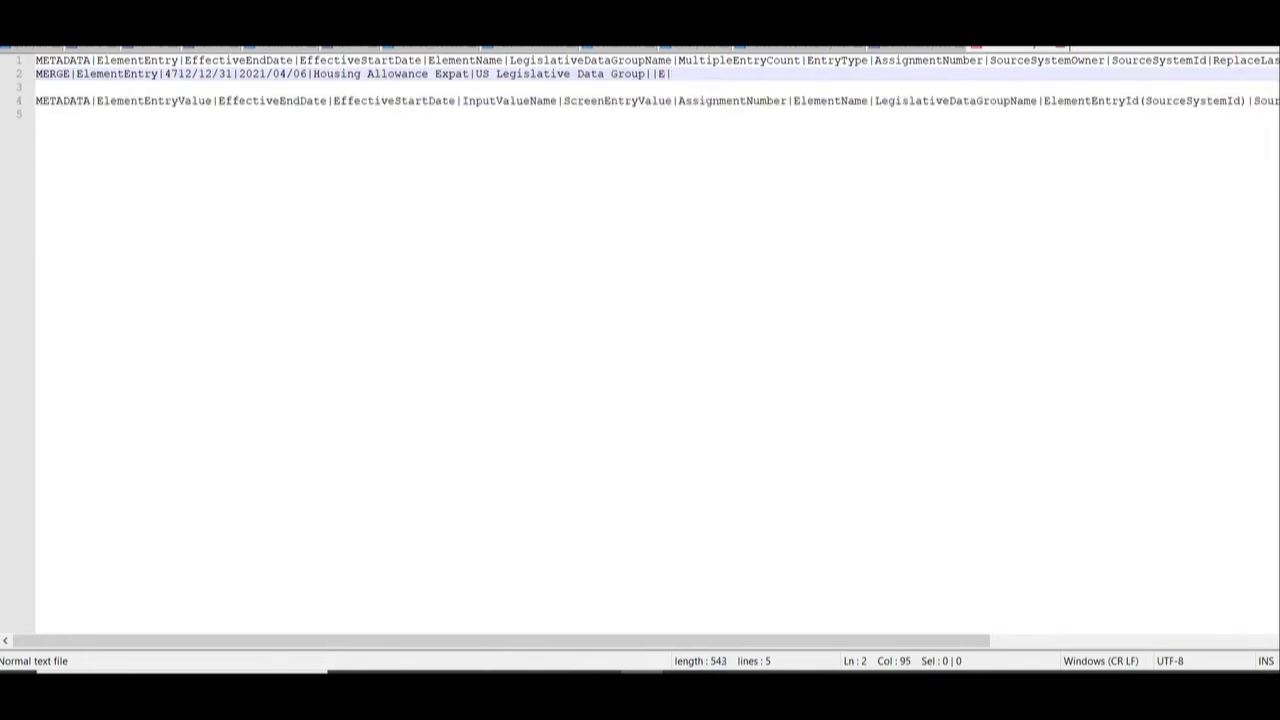
- Append assignment number XXTEST_ASSIGN1, copied from Excel cell B13, to line 2
double_click(903, 60)
left_click(671, 670)
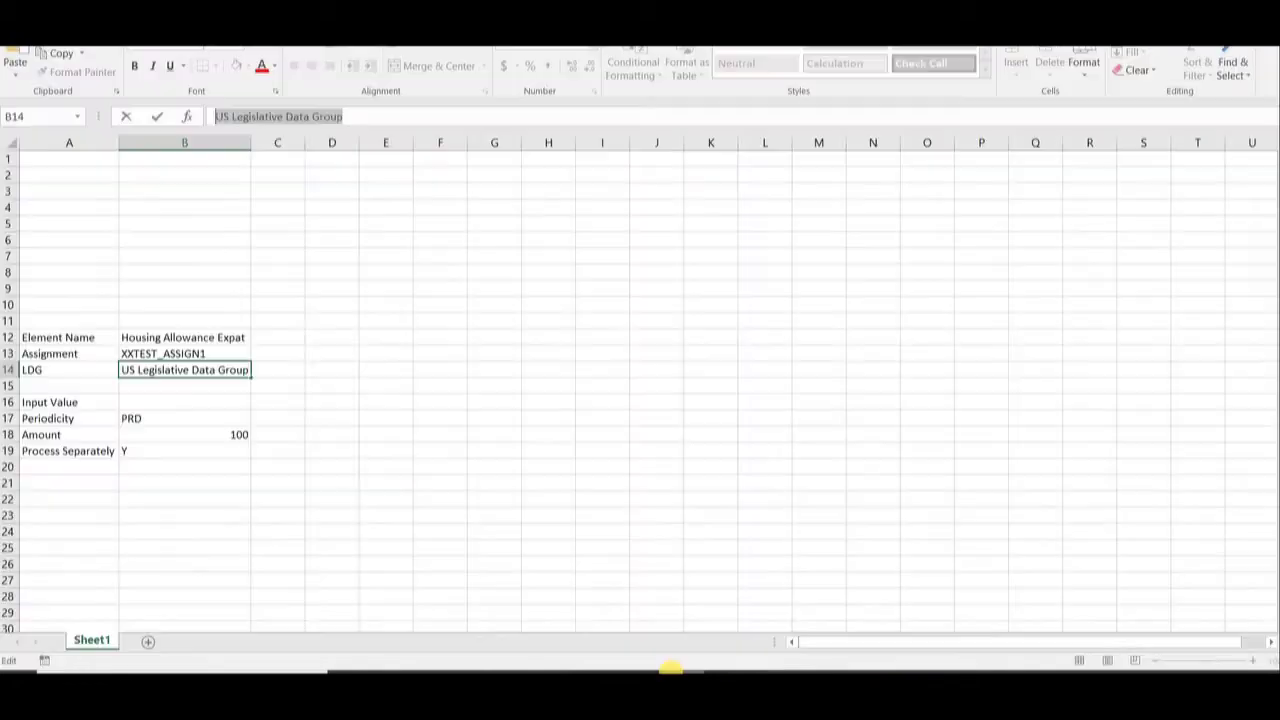
left_click(155, 354)
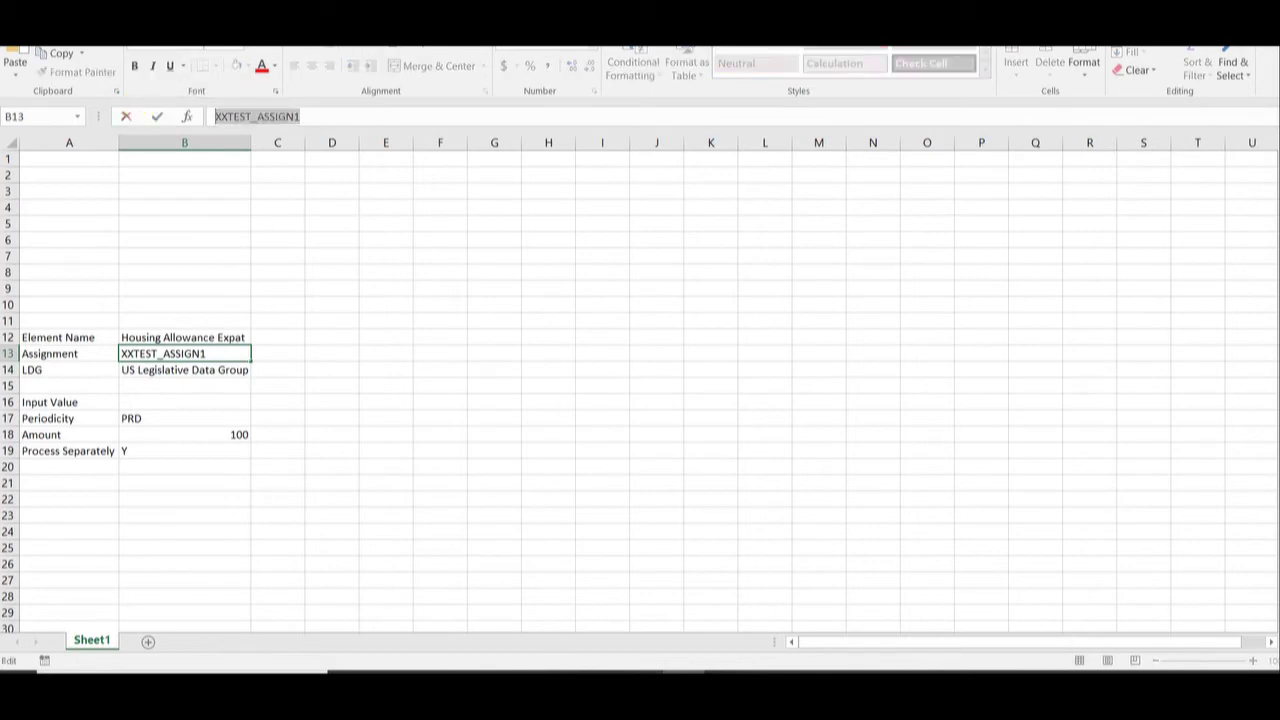
left_click(642, 670)
left_click(672, 74)
key("ctrl+v")
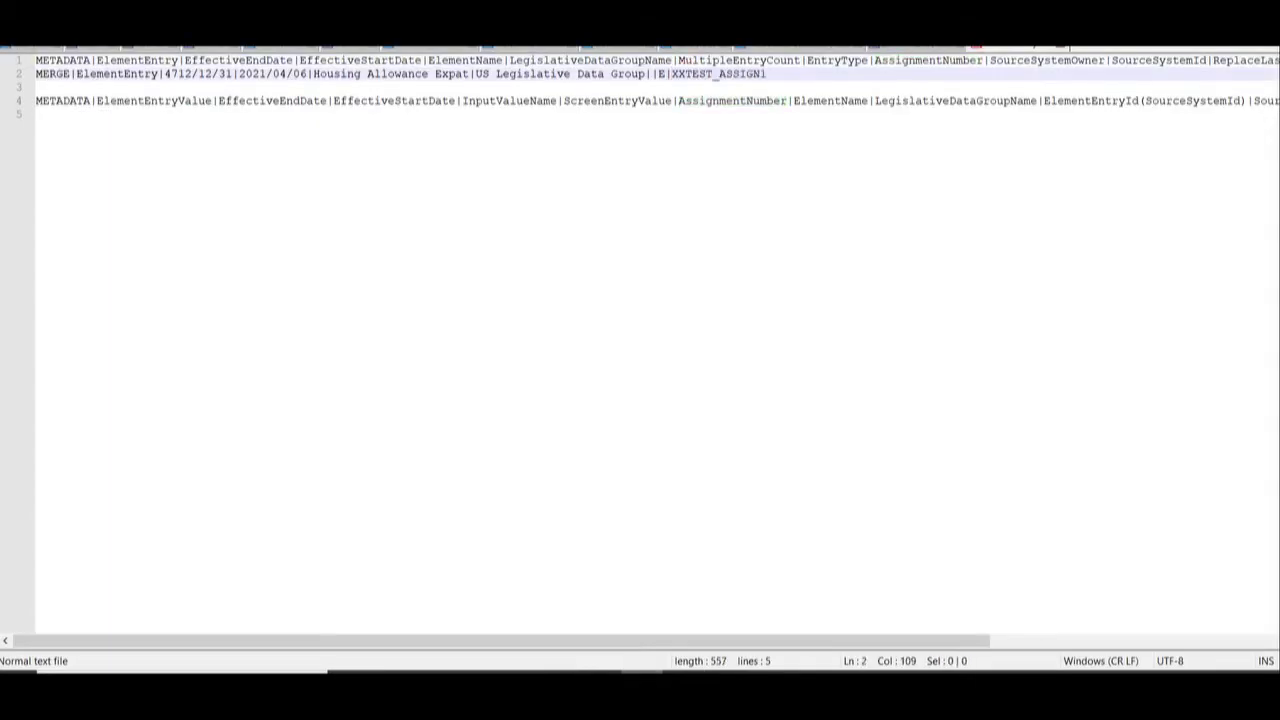
type("|")
- Append source system owner XXTEST and source system ID XXTEST_ENTRY2, pipe-terminated
double_click(1020, 60)
left_click(773, 74)
type("XXTEST")
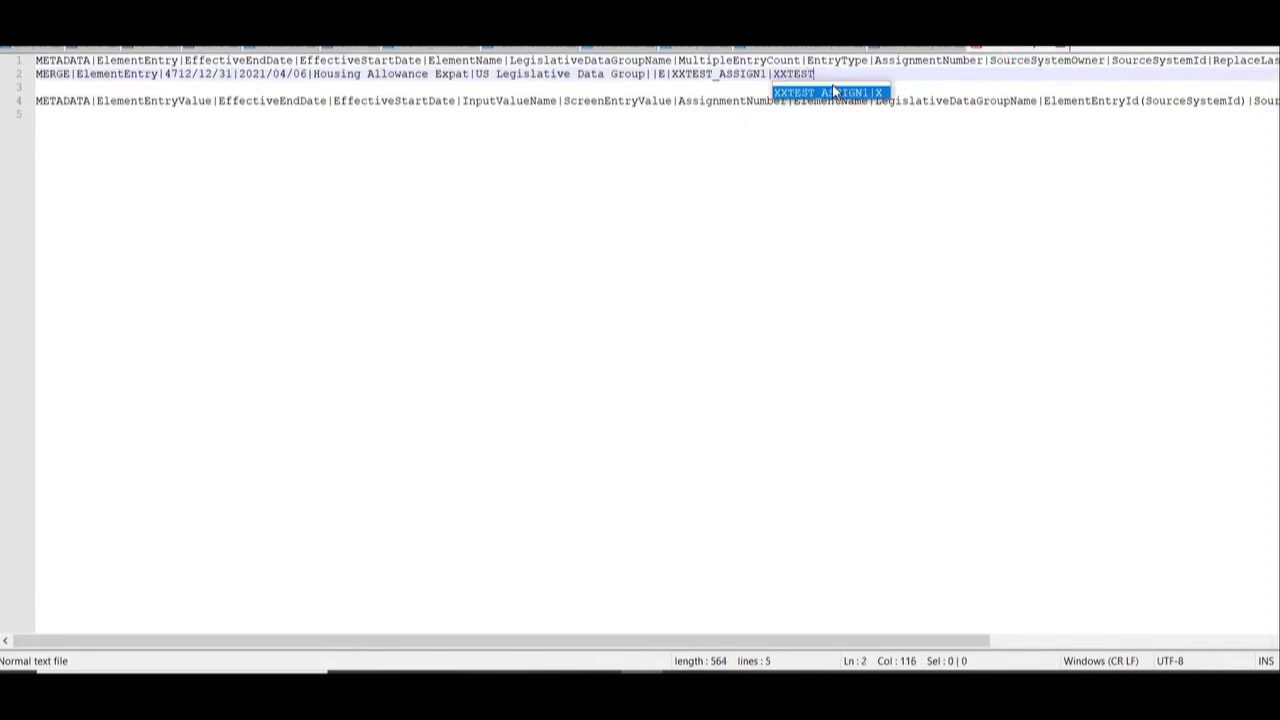
type("|")
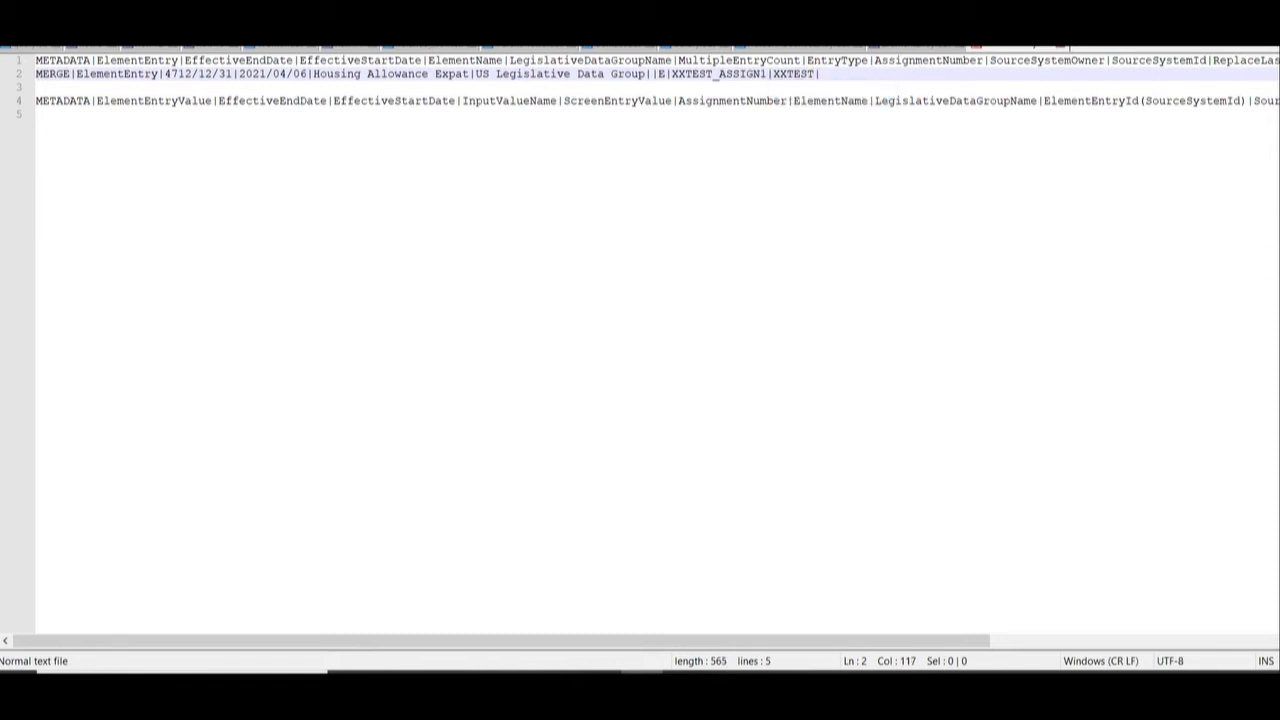
double_click(1160, 60)
left_click(828, 74)
type("X")
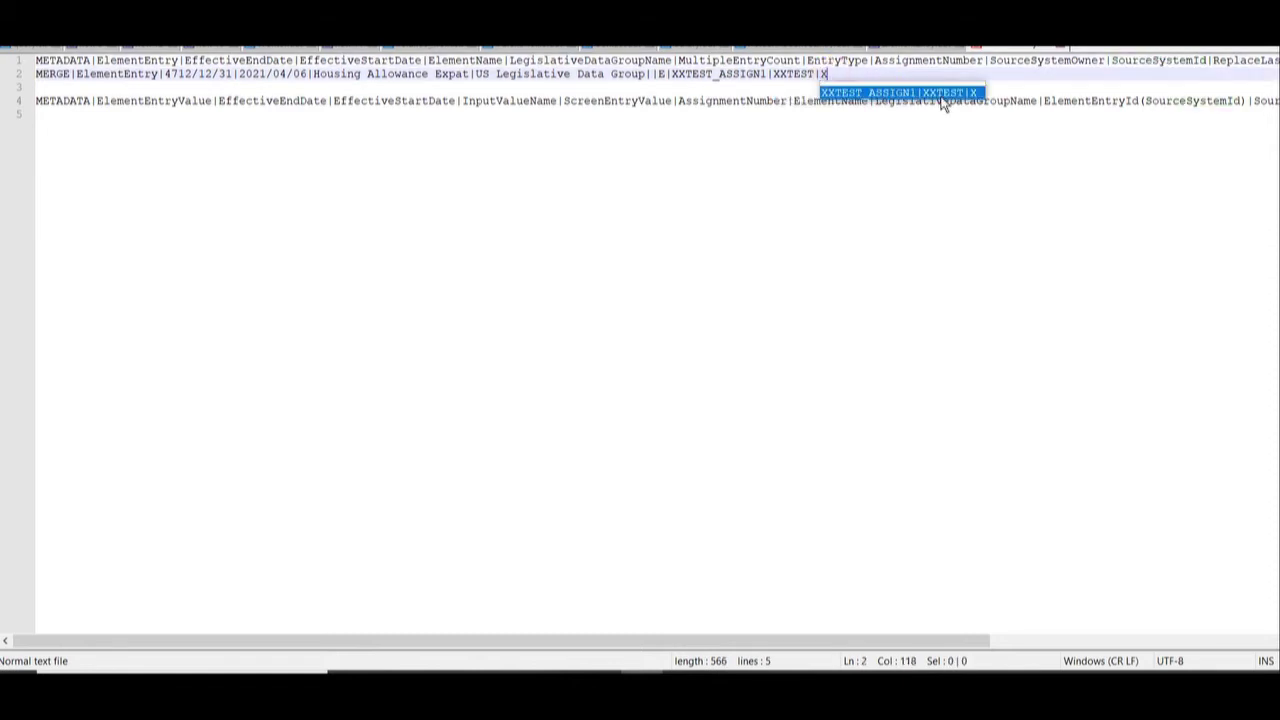
type("XTS")
type("EST")
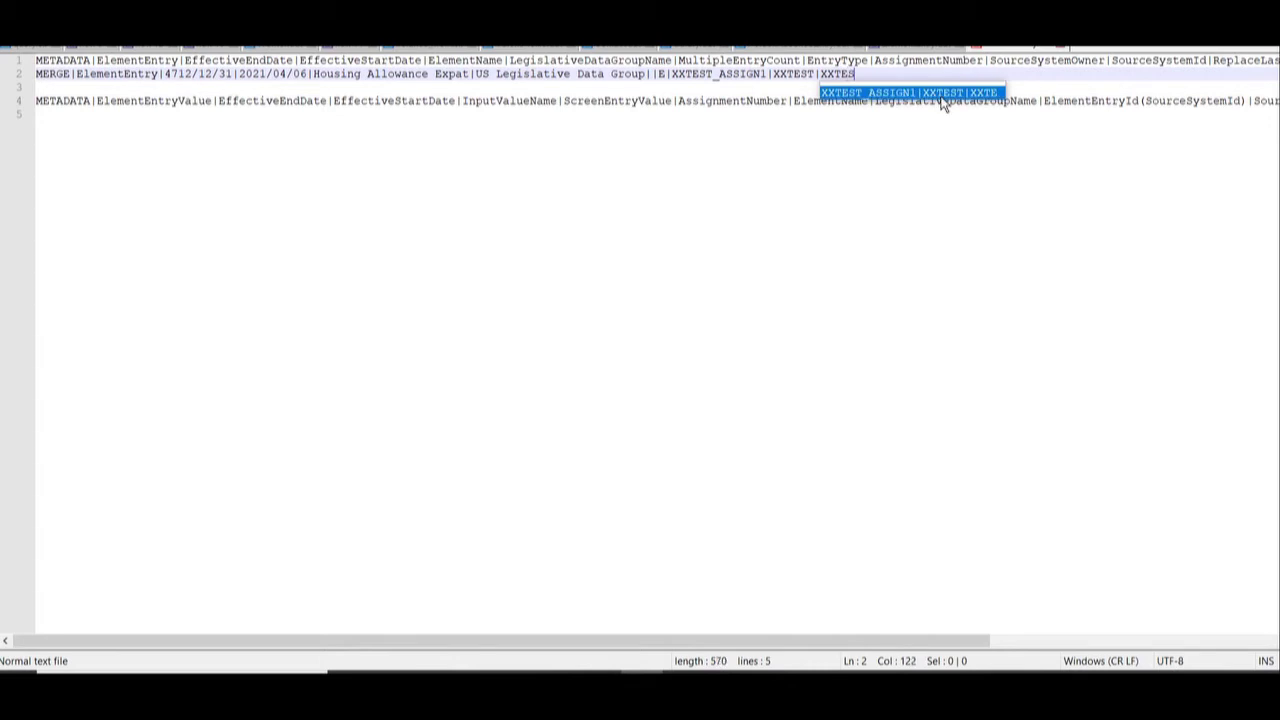
type("_ENTR")
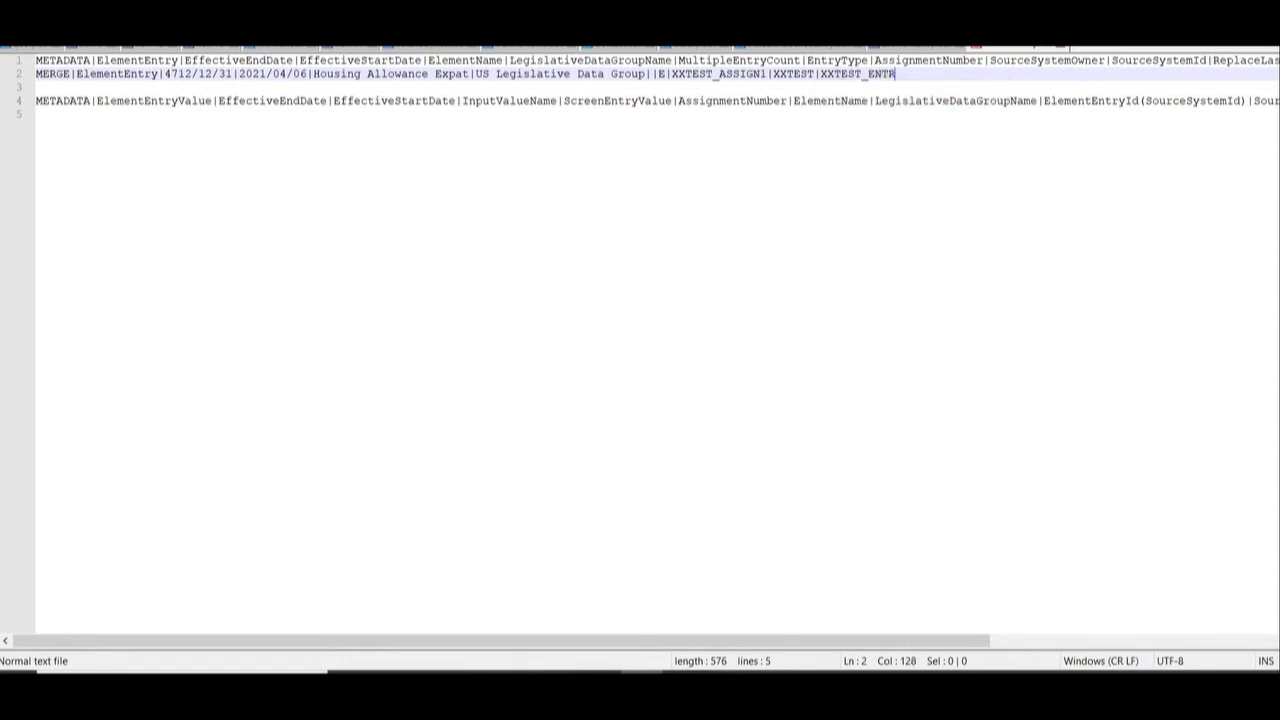
type("Y2|")
double_click(1243, 60)
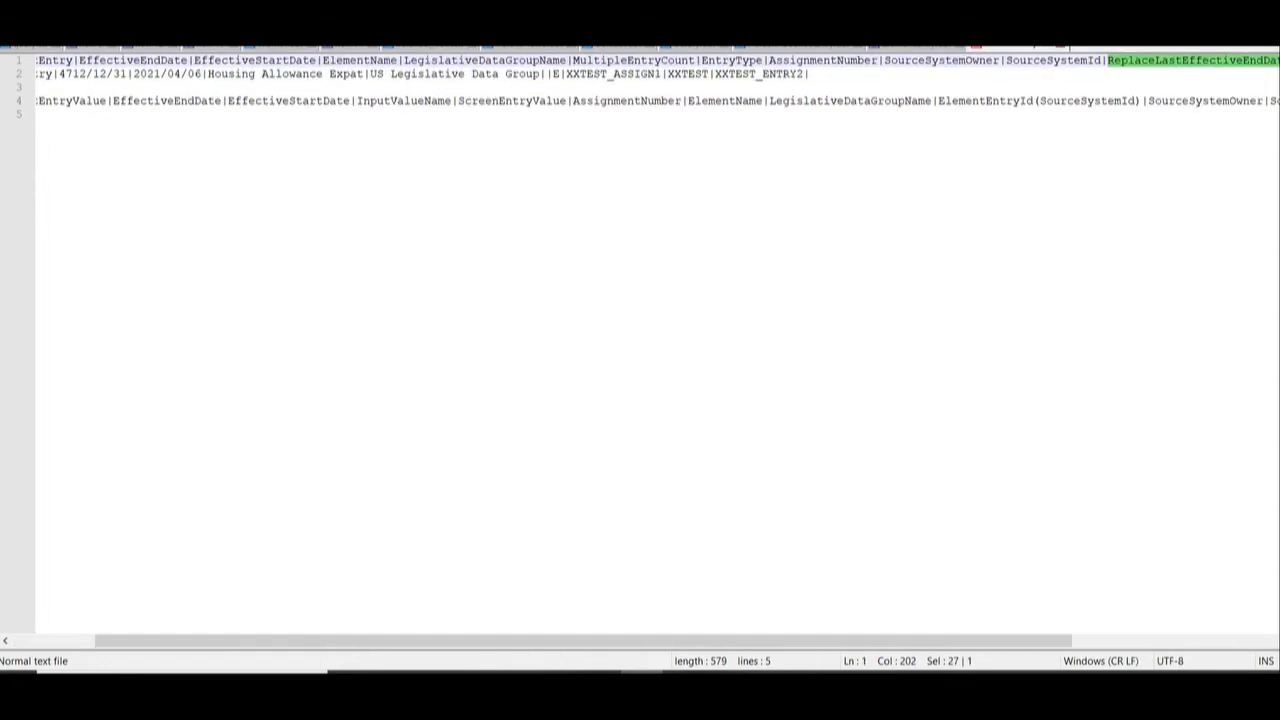
left_click(838, 87)
left_click(941, 73)
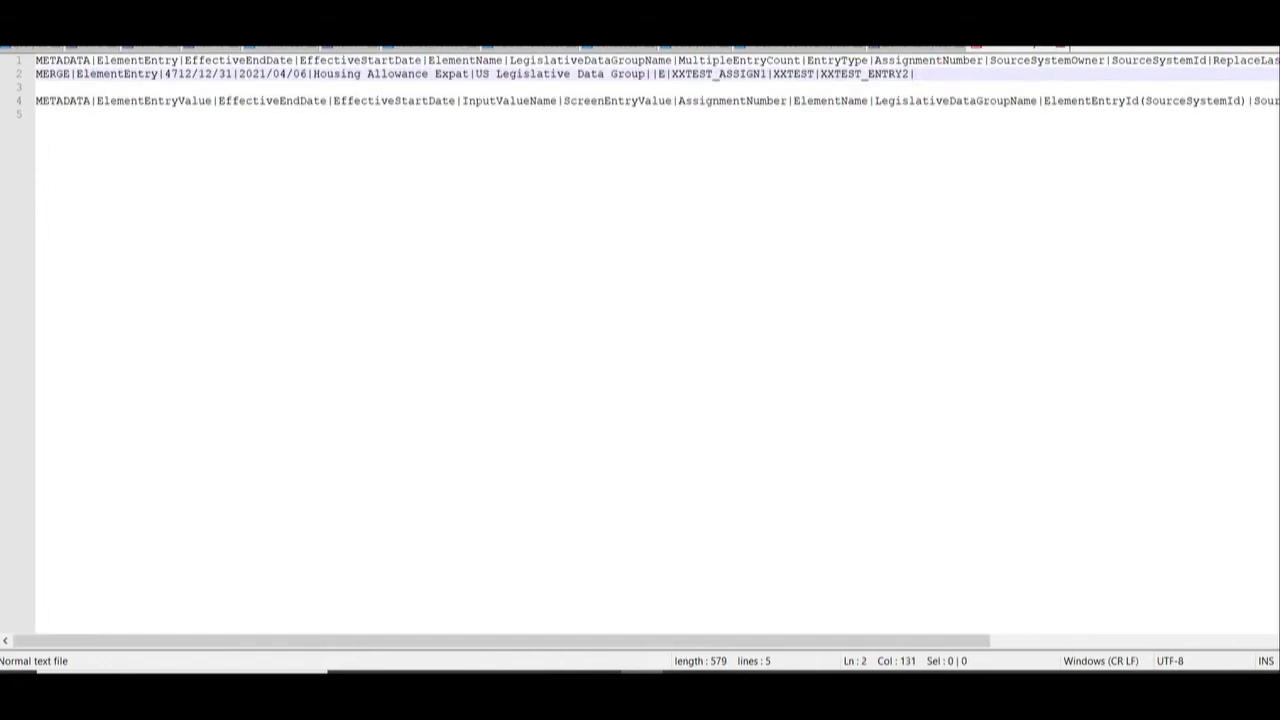
left_click(324, 114)
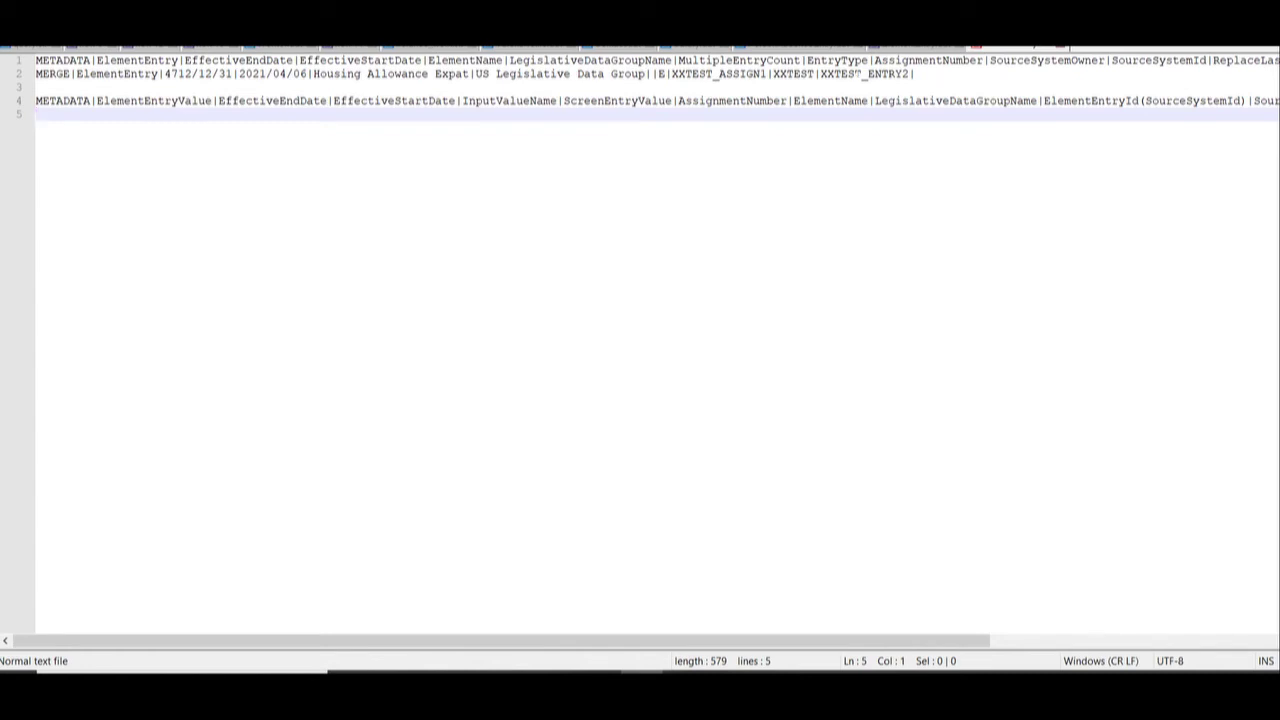
- Start line 5 with MERGE|ElementEntryValue, reusing the name from line 4
left_click_drag(931, 71, 14, 71)
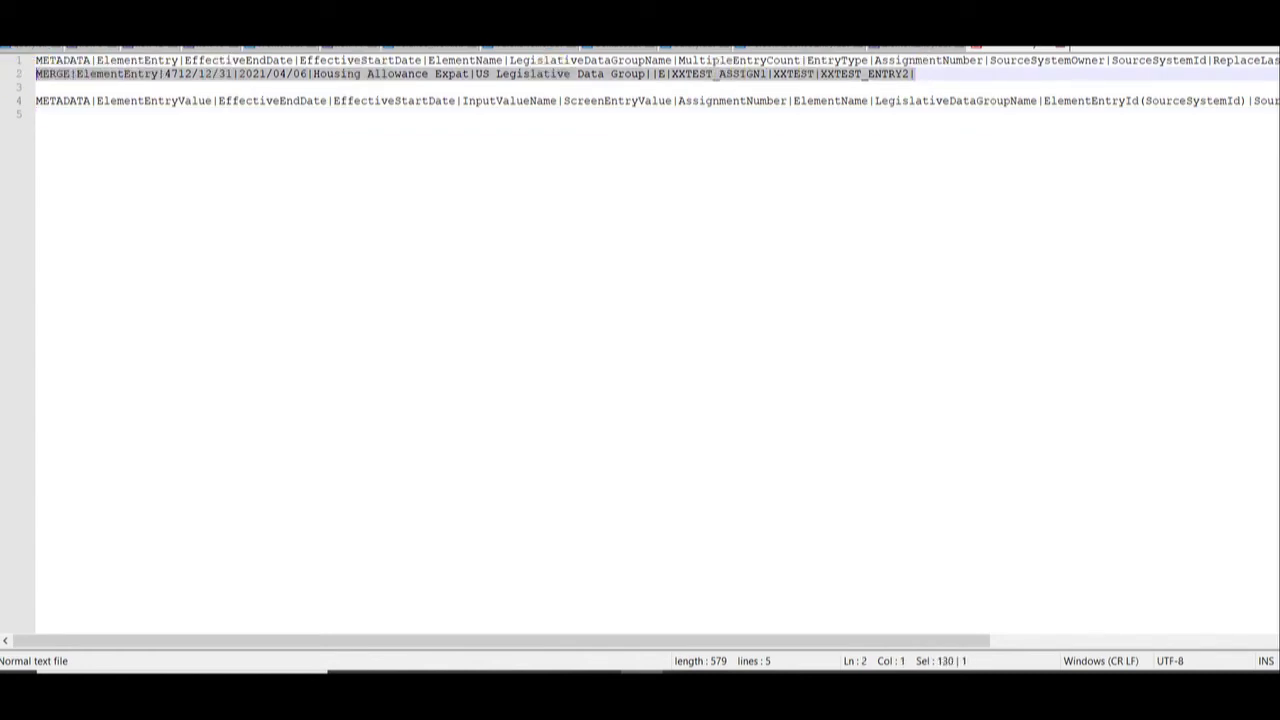
double_click(143, 60)
double_click(114, 100)
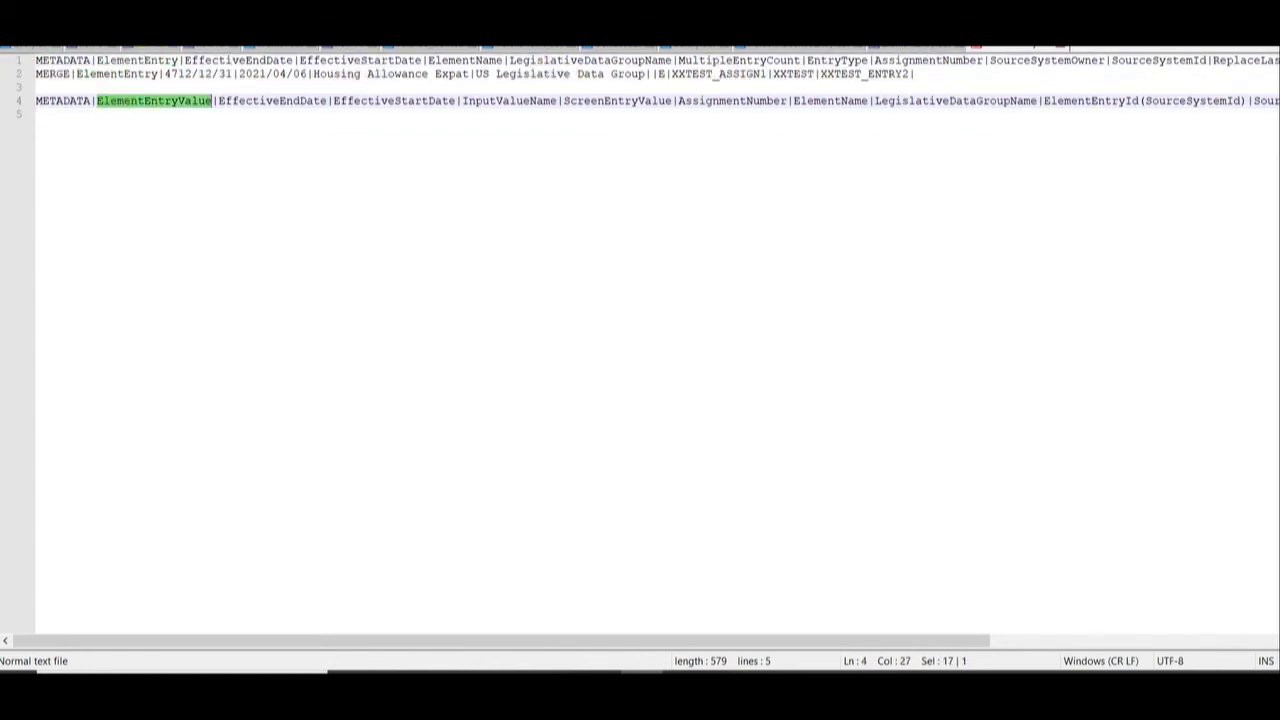
left_click(200, 114)
type("ME")
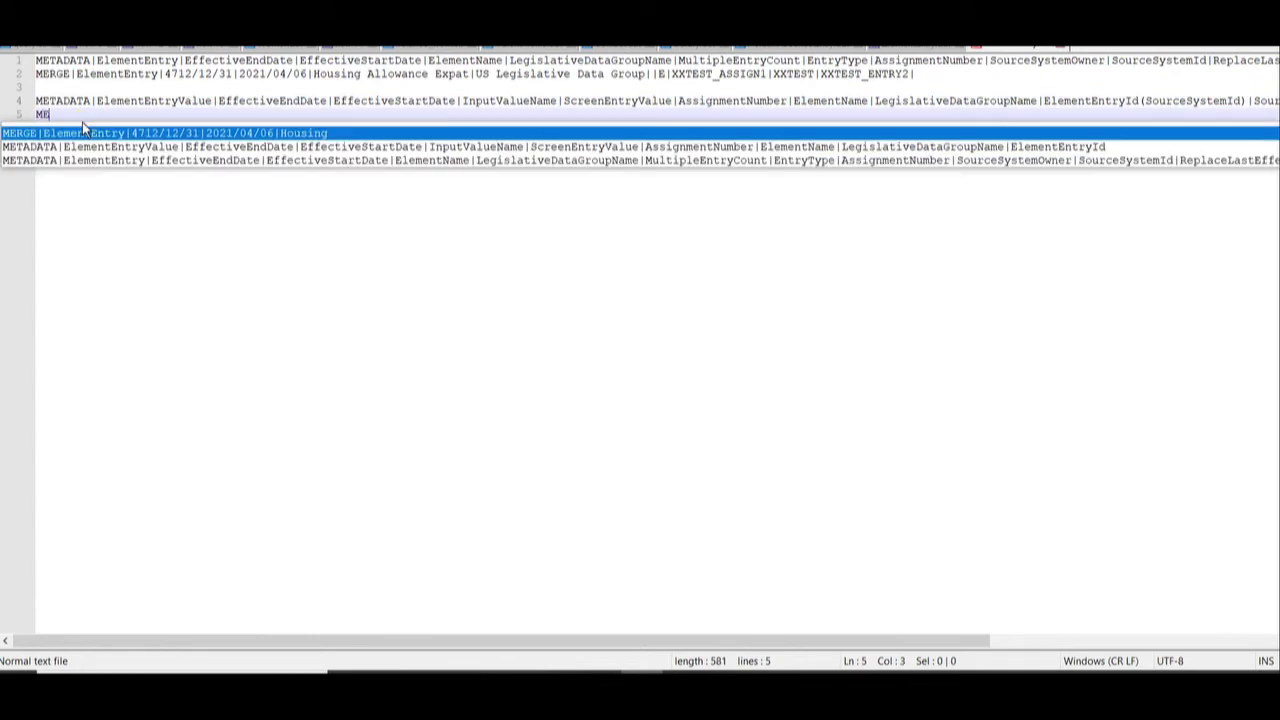
type("RGE|")
double_click(150, 101)
key("ctrl+c")
left_click(120, 112)
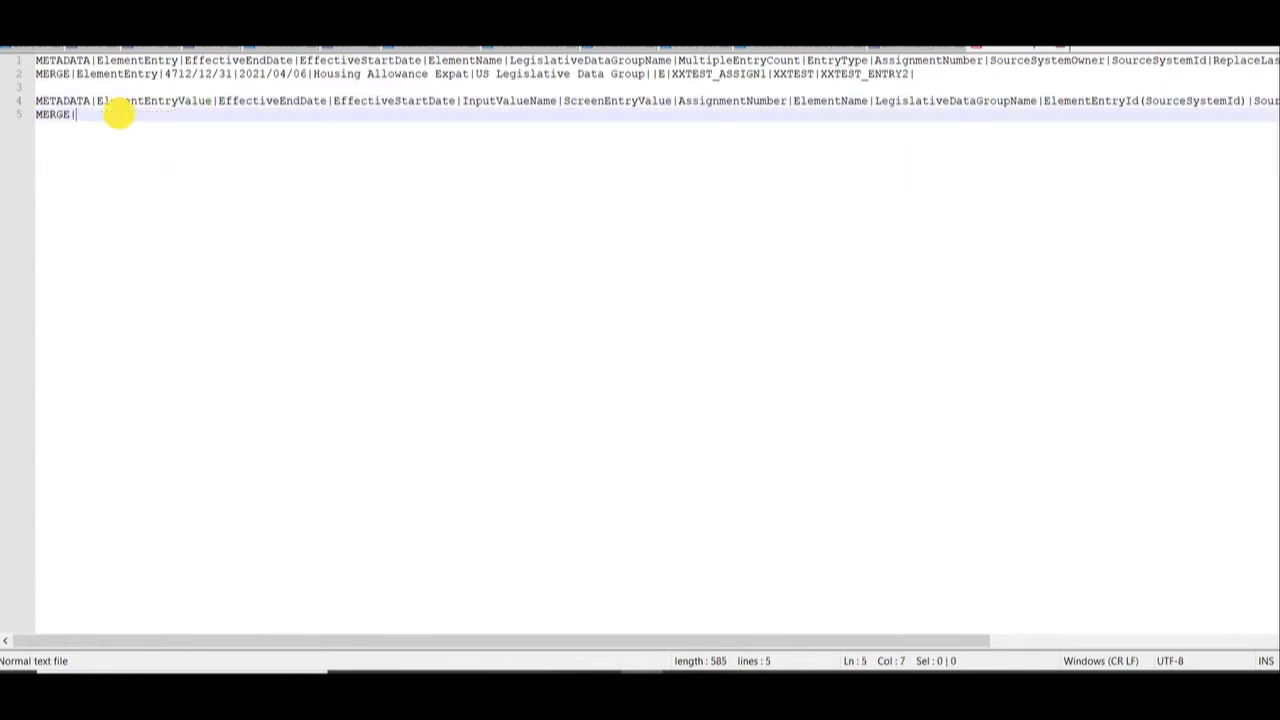
key("ctrl+v")
type("|")
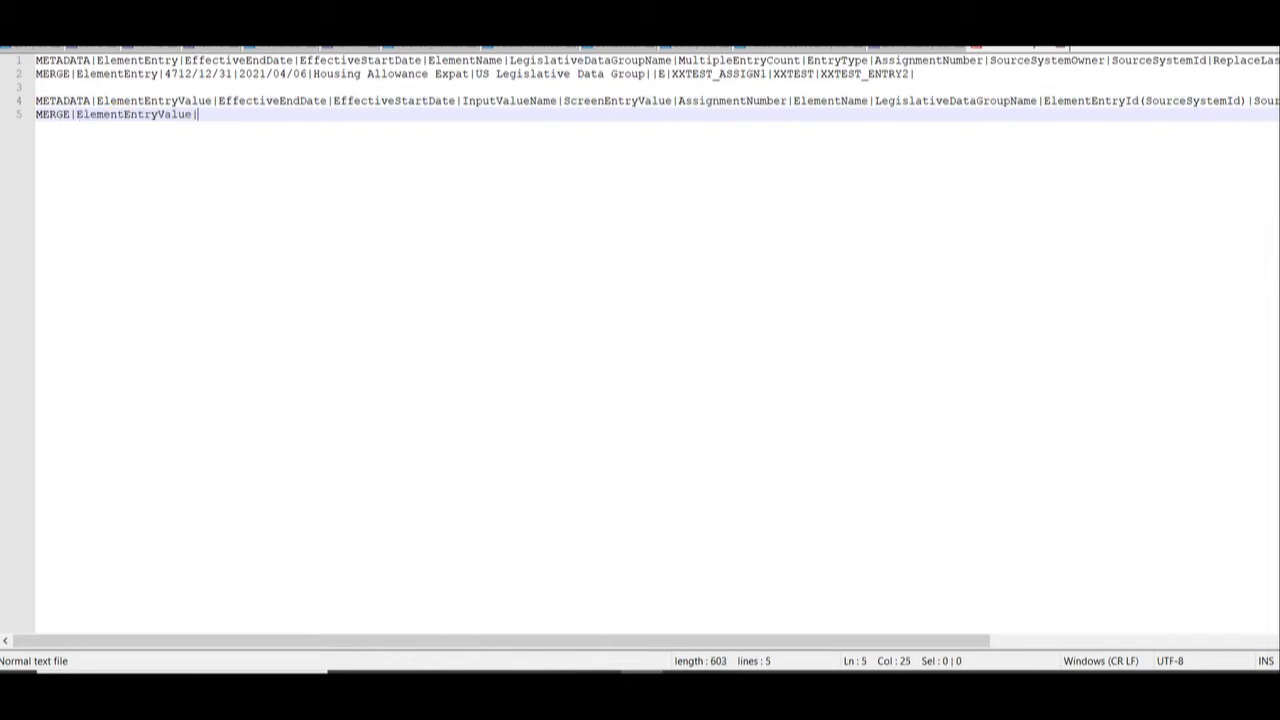
- Copy the dates 4712/12/31|2021/04/06 from line 2 onto line 5
left_click_drag(165, 74, 310, 72)
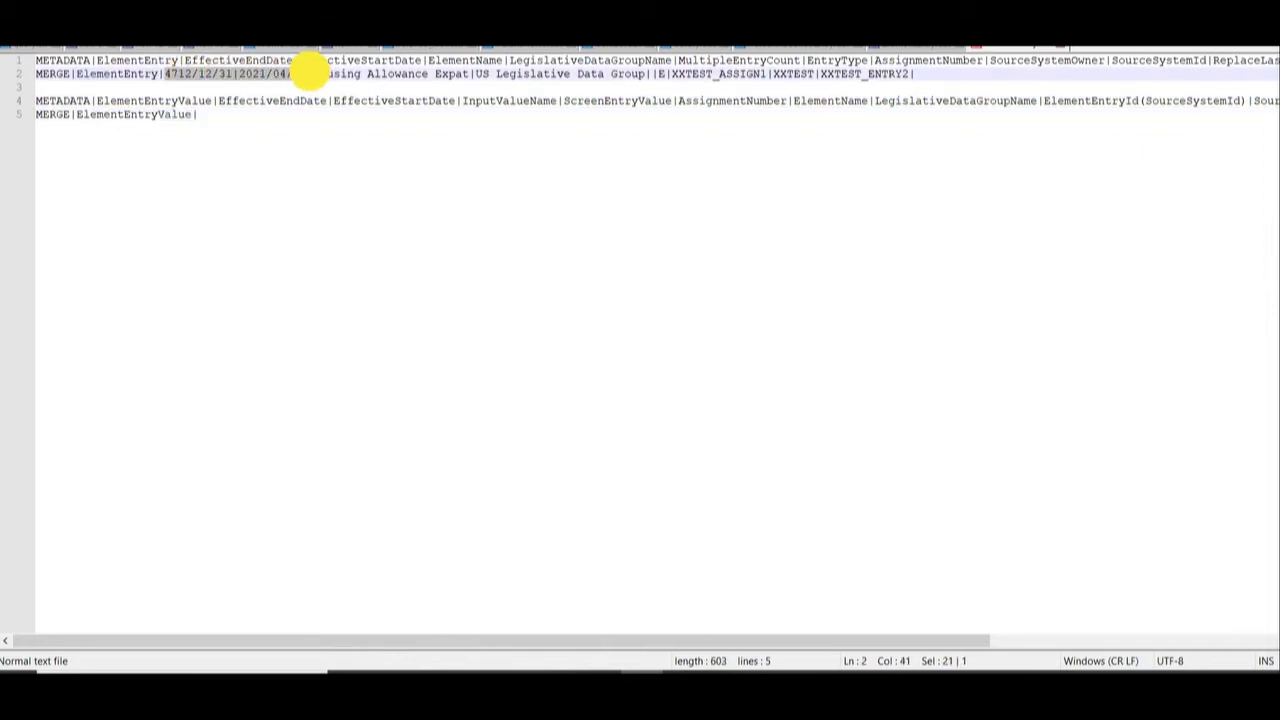
key("ctrl+c")
left_click(198, 114)
key("ctrl+v")
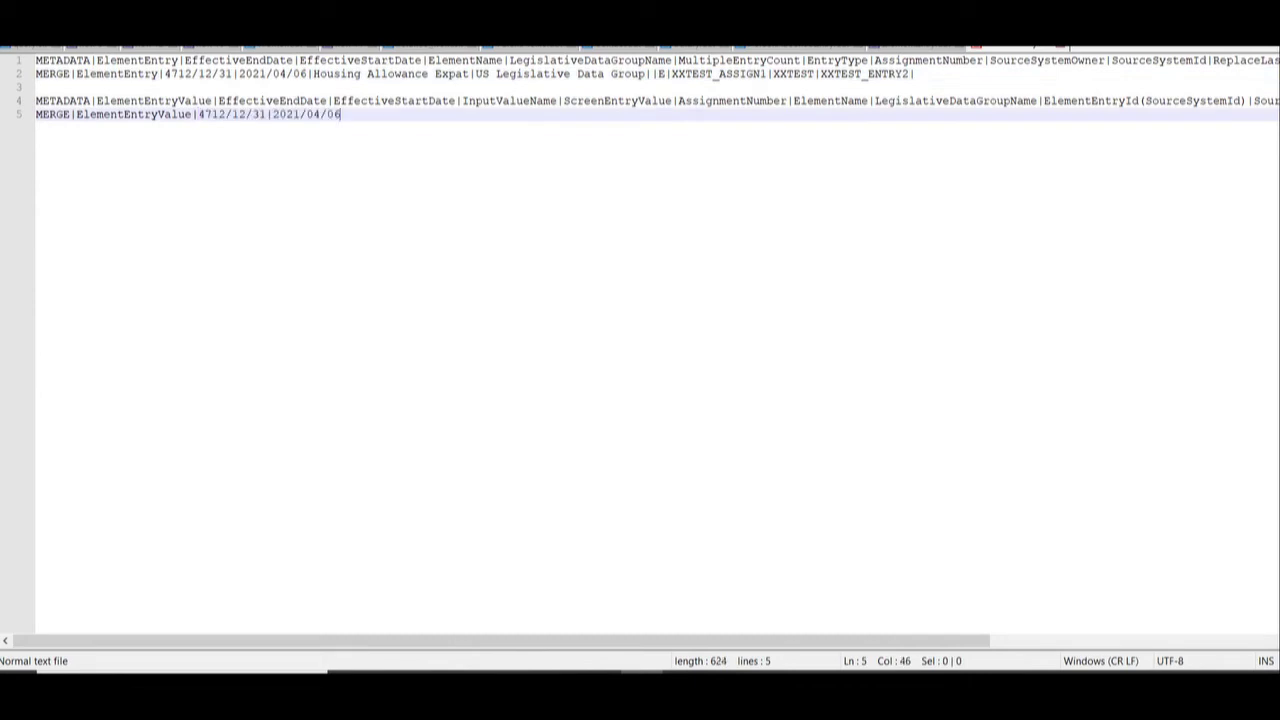
type("|")
- Add input value name Periodicity from Excel cell A17 to line 5
double_click(503, 103)
key("alt+Tab")
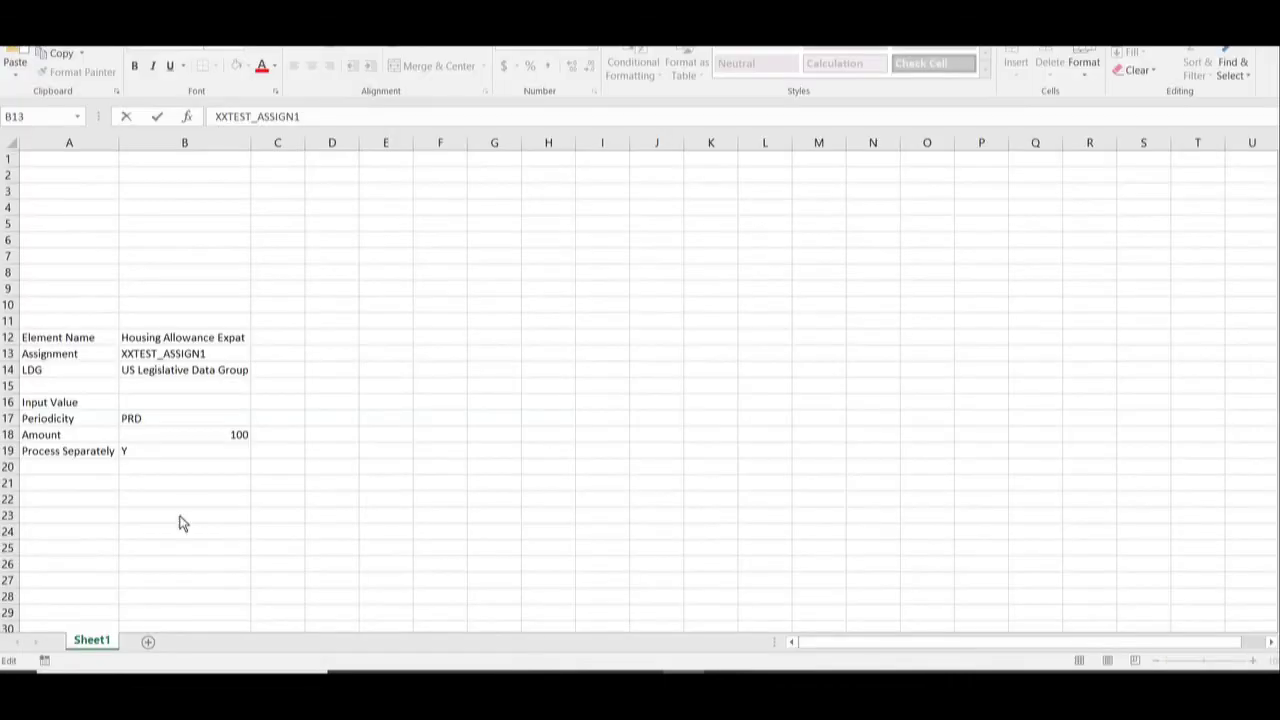
left_click(57, 418)
left_click_drag(286, 114, 94, 116)
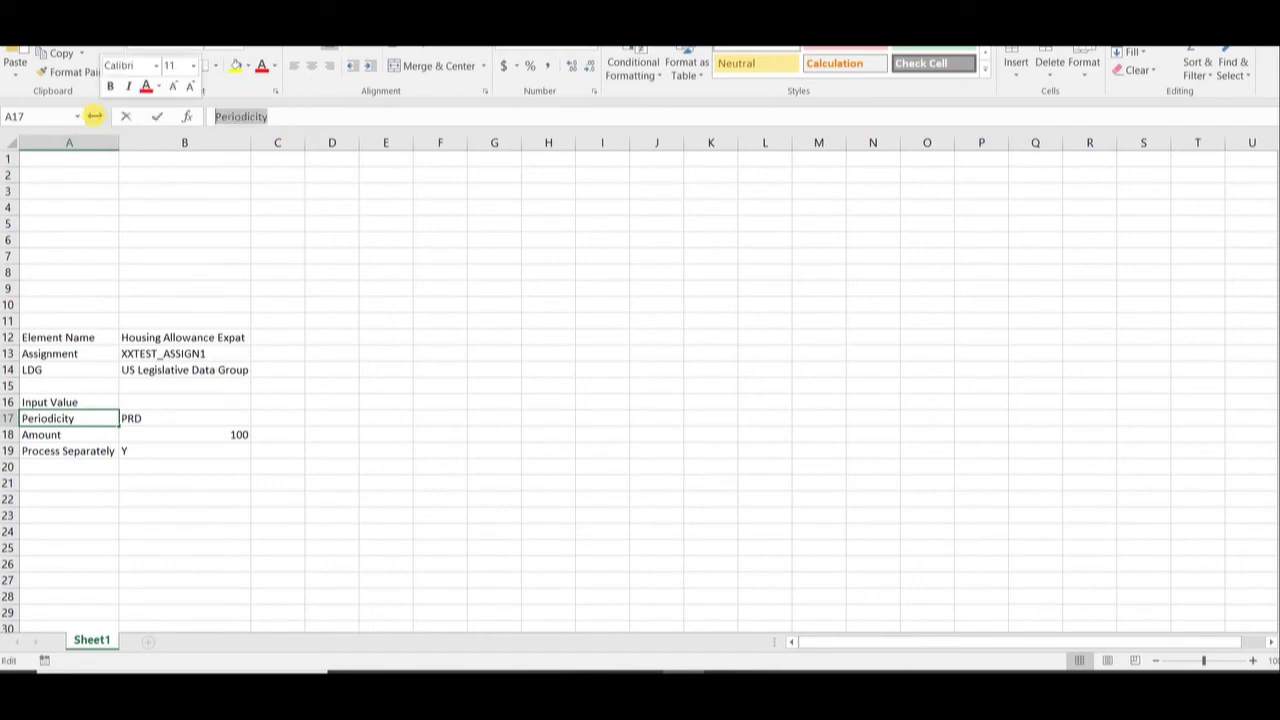
key("alt+Tab")
left_click(346, 114)
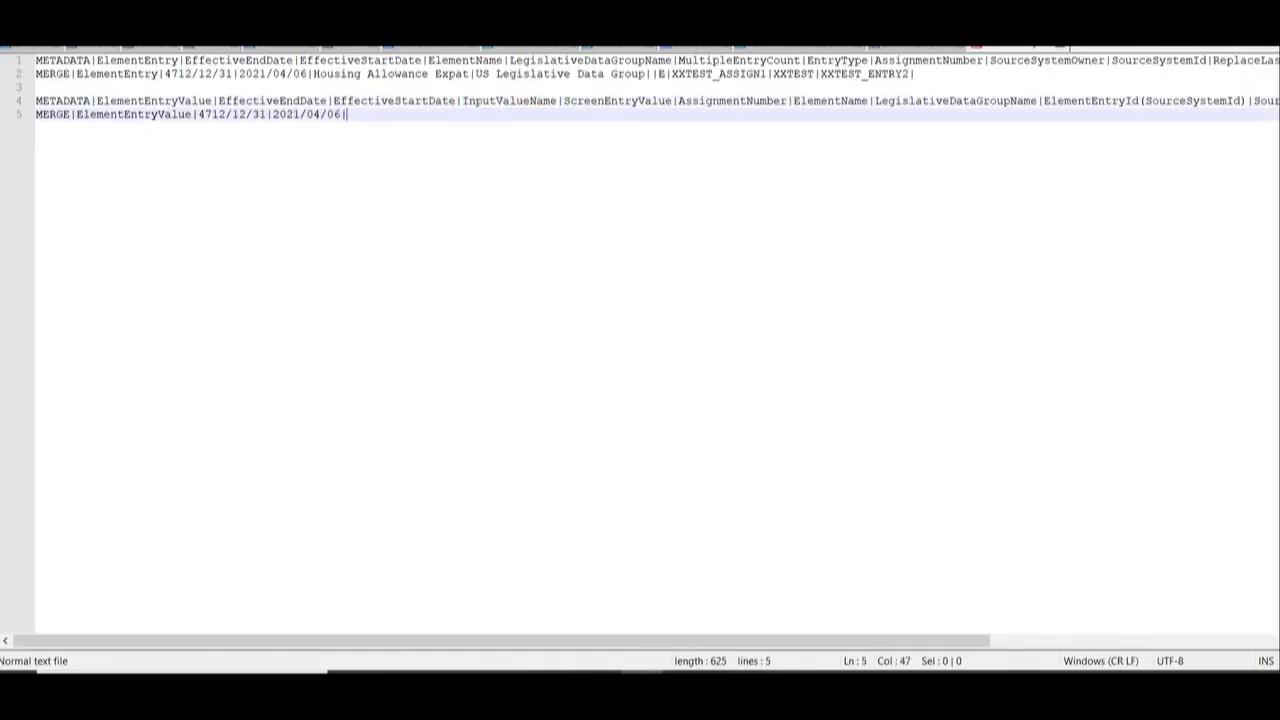
key("ctrl+v")
type("|")
- Add screen entry value PRD from Excel cell B17 after Periodicity
double_click(618, 101)
key("alt+Tab")
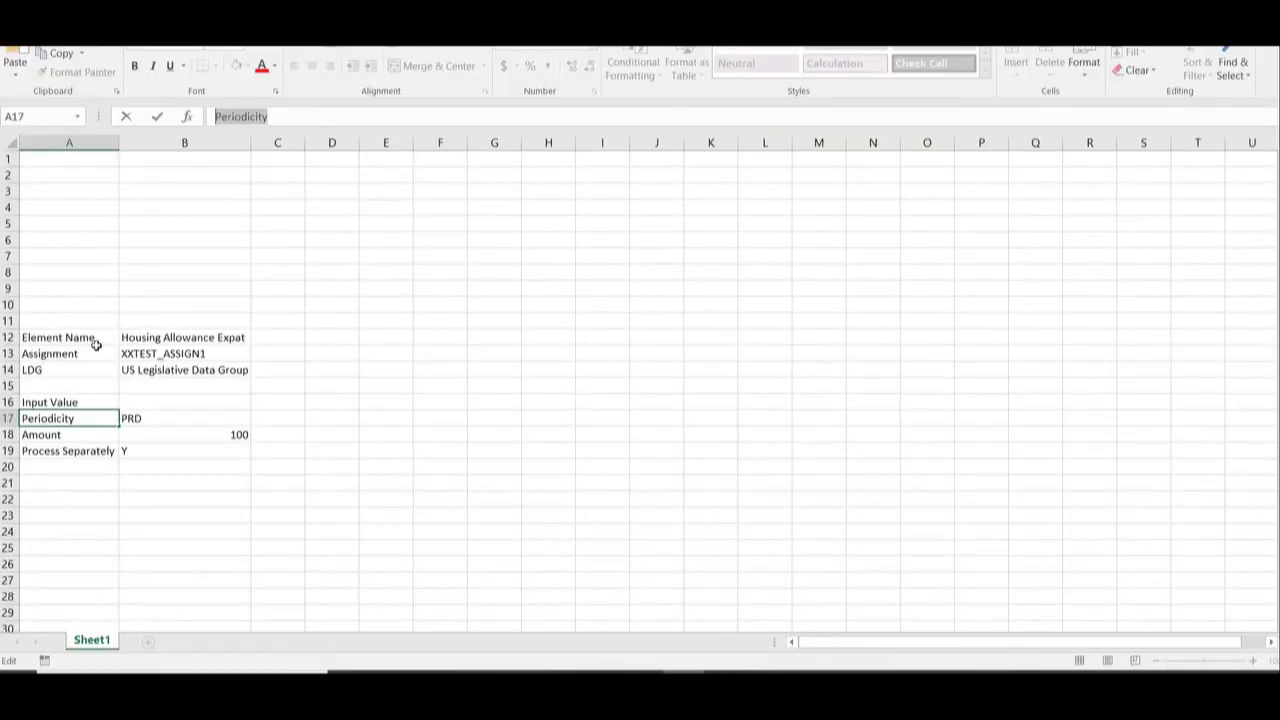
left_click(157, 418)
left_click_drag(250, 116, 163, 116)
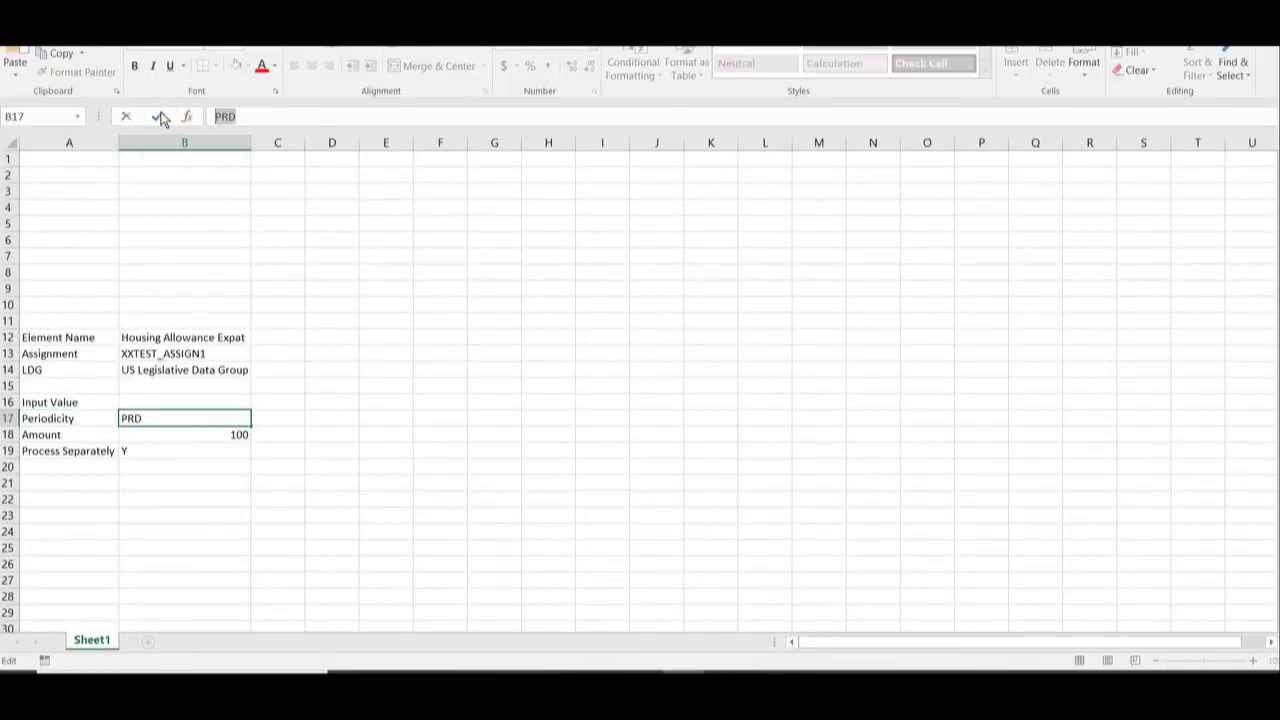
key("ctrl+c")
key("alt+Tab")
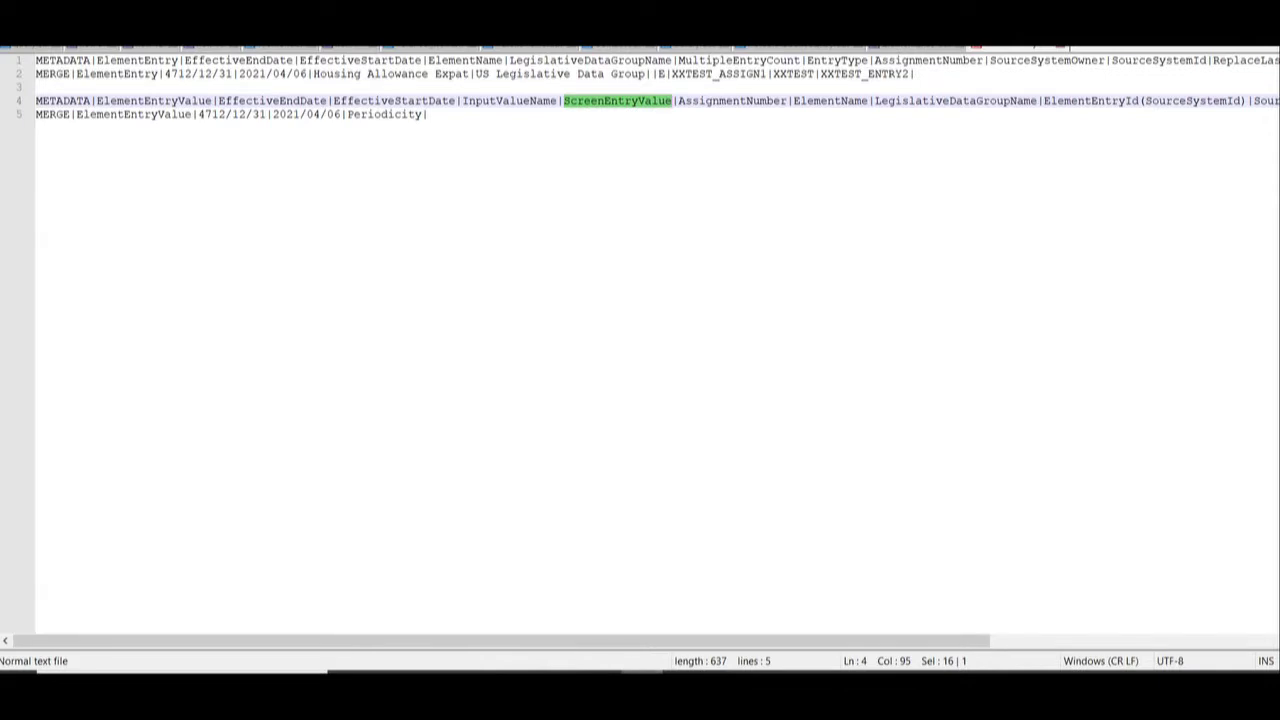
left_click(451, 114)
key("ctrl+v")
double_click(434, 114)
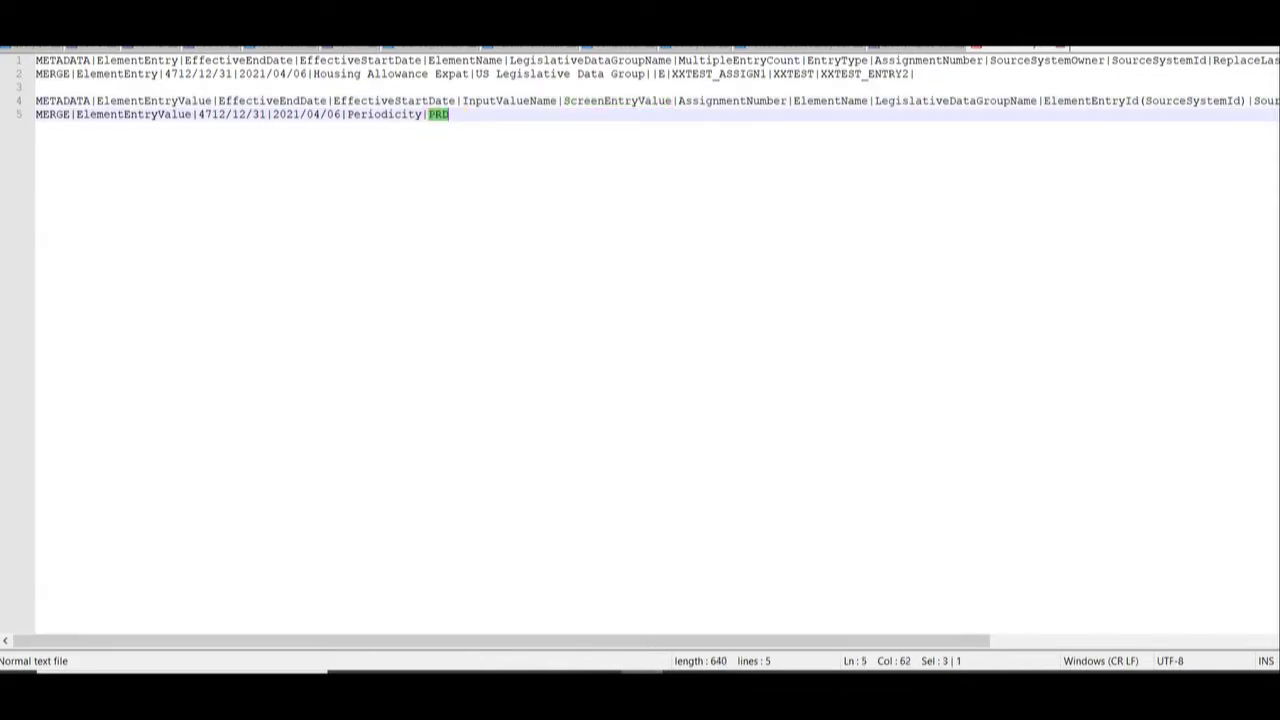
key("Right")
type("|")
- Append XXTEST_ASSIGN1 and Housing Allowance Expat, copied from line 2, to line 5
double_click(750, 101)
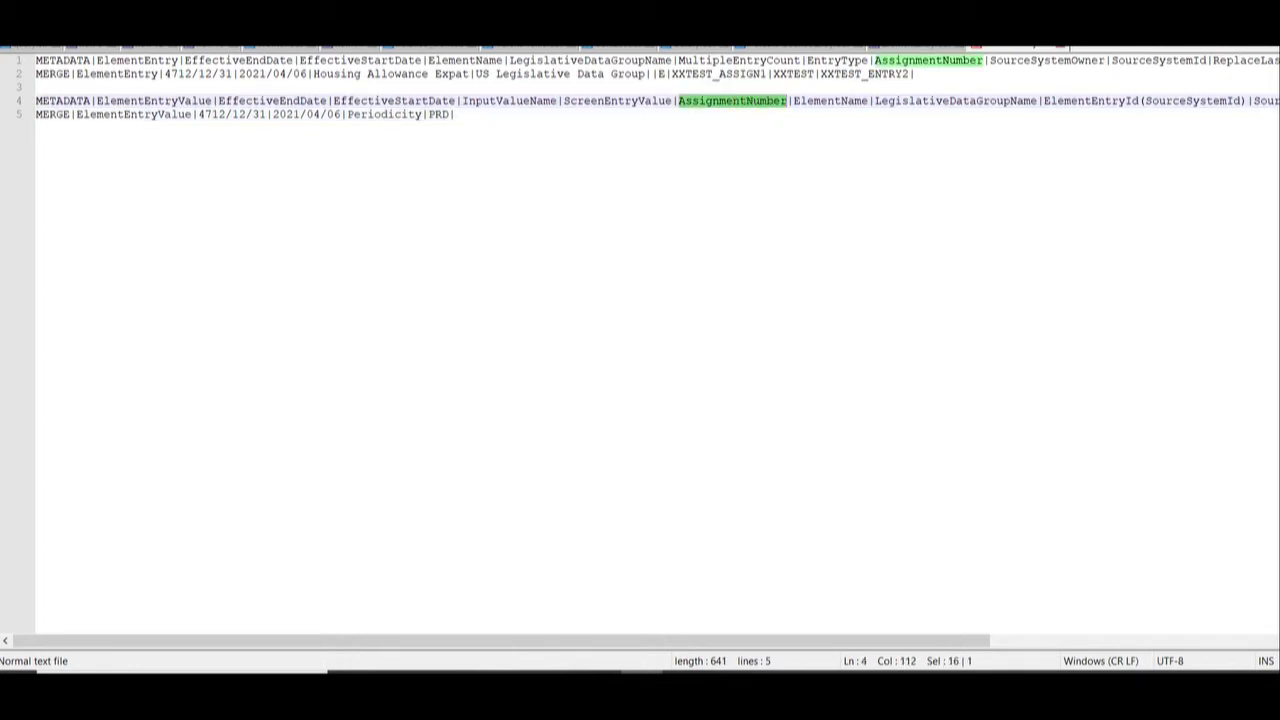
triple_click(695, 74)
double_click(698, 75)
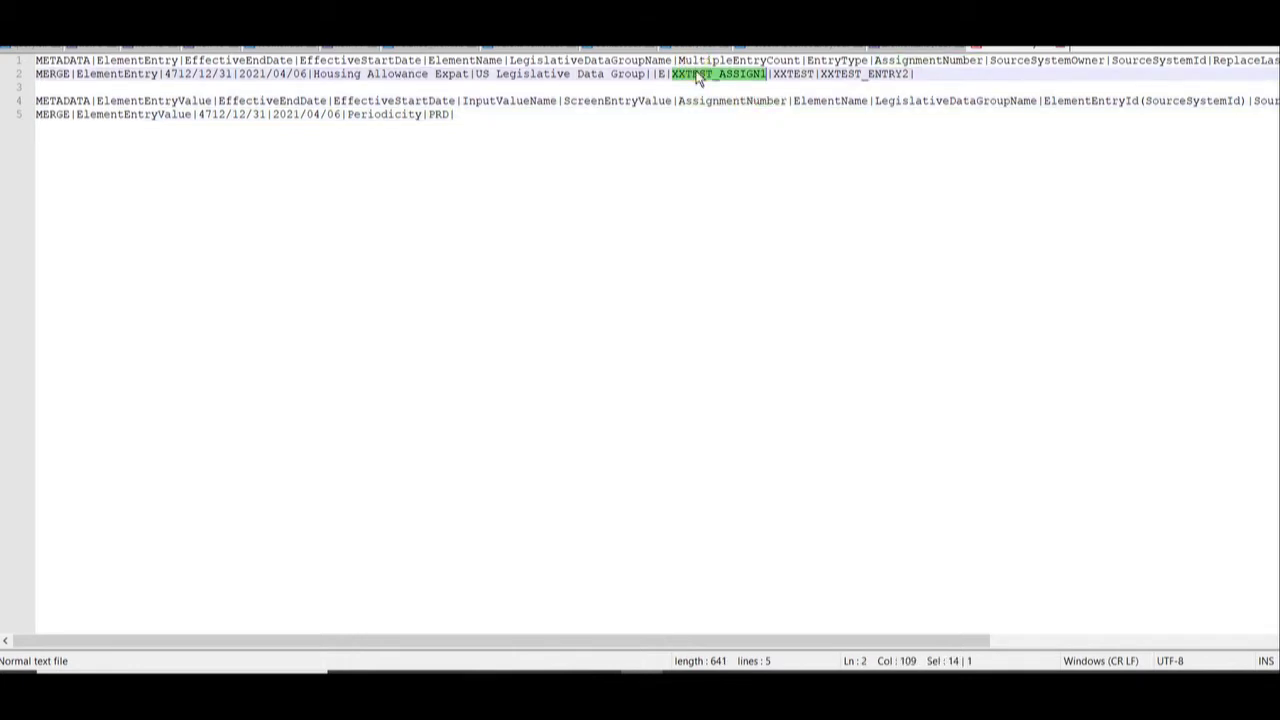
left_click(567, 139)
key("ctrl+v")
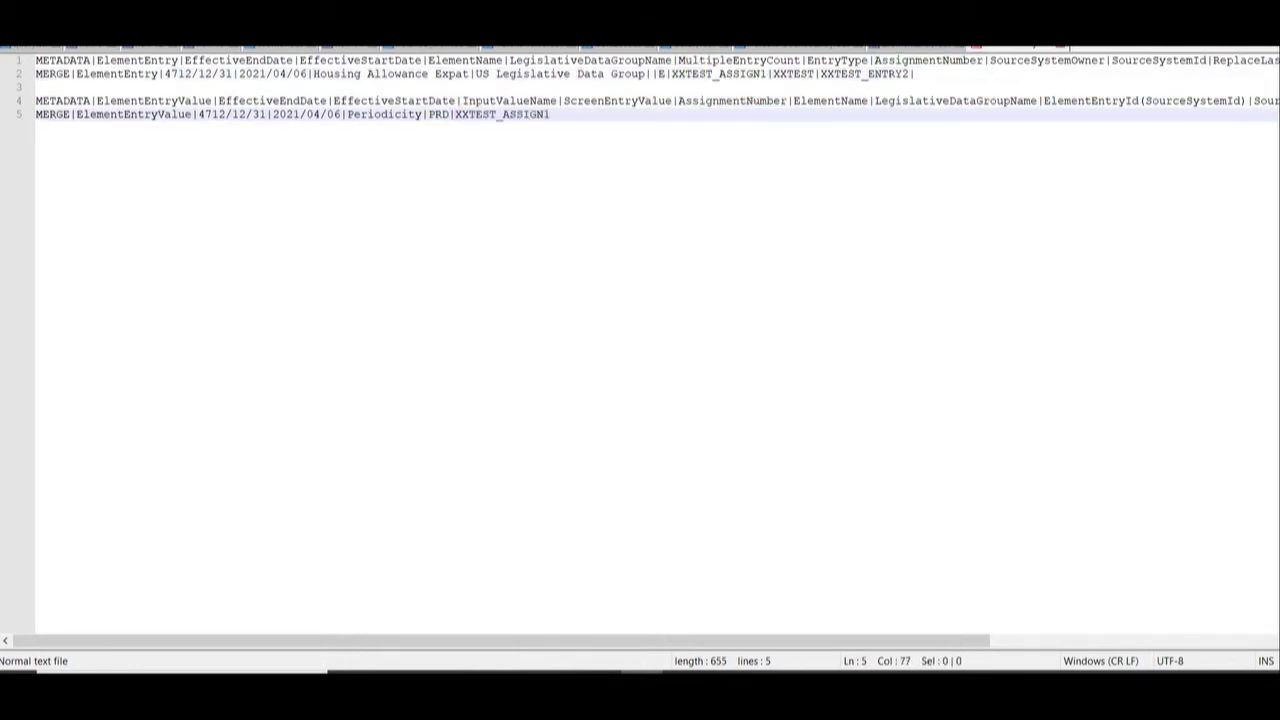
type("|")
double_click(811, 101)
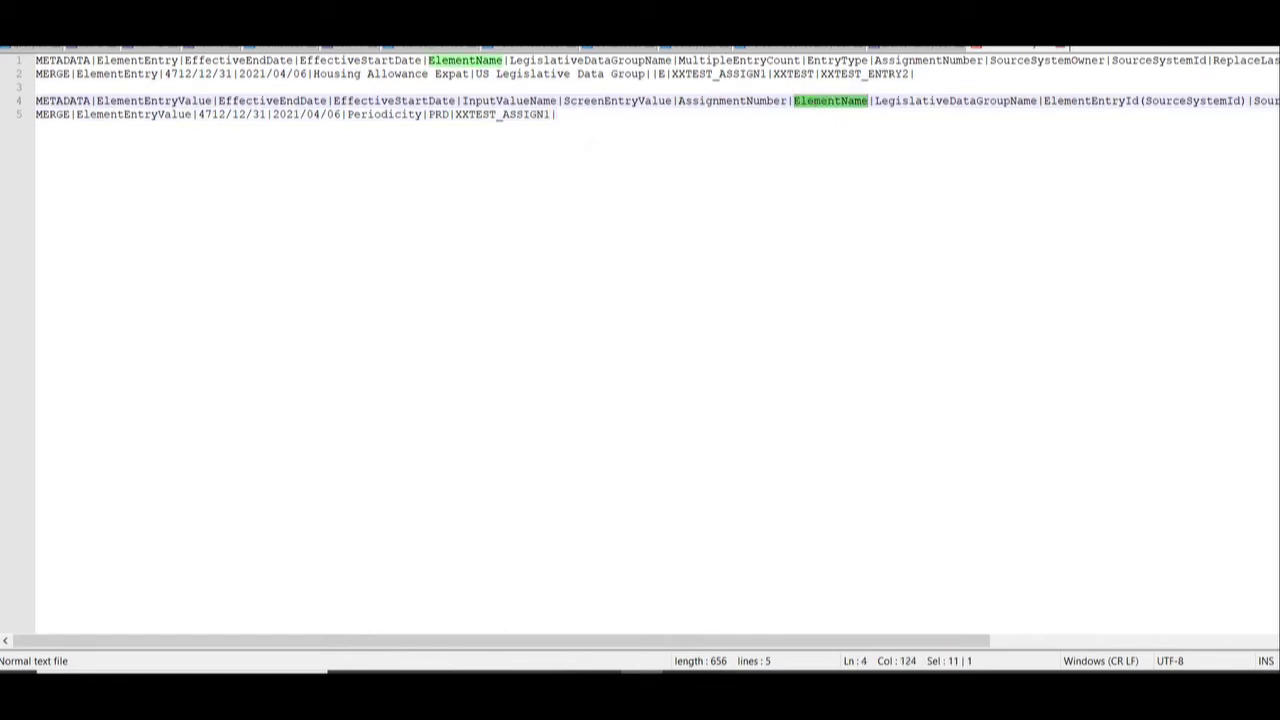
left_click_drag(468, 74, 313, 72)
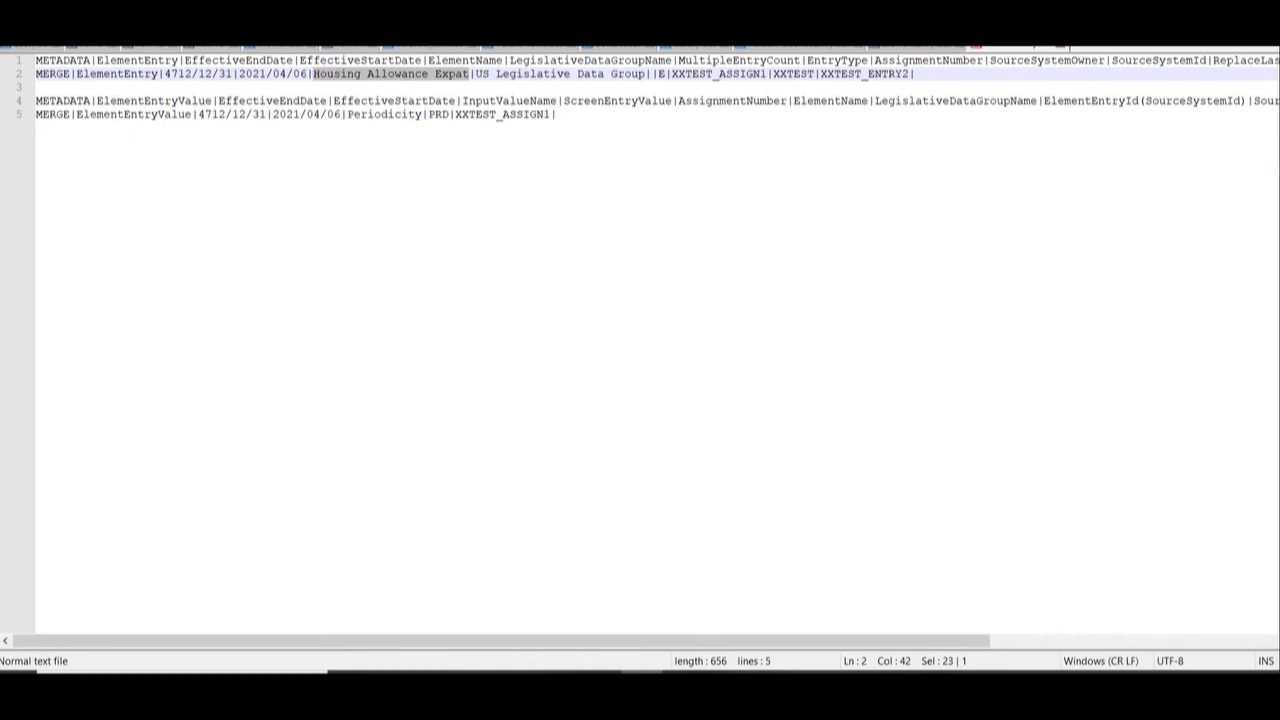
key("ctrl+c")
left_click(677, 149)
key("ctrl+v")
type("|")
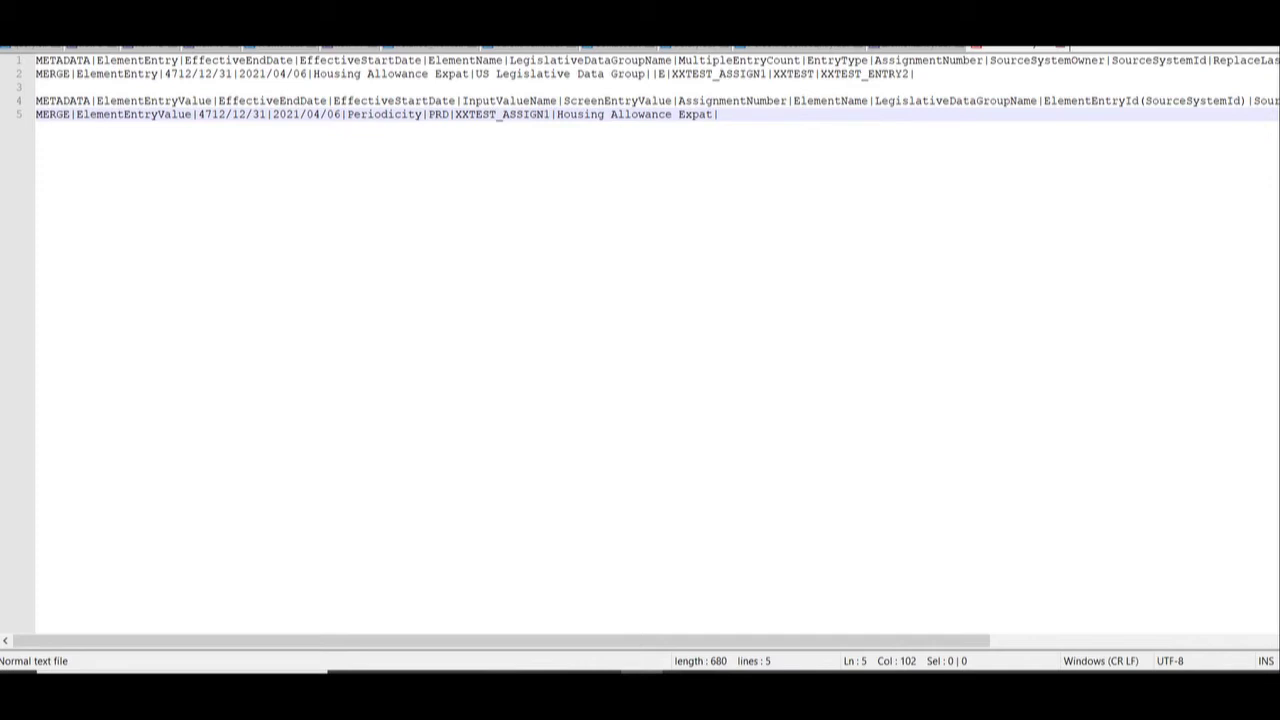
- Append US Legislative Data Group, copied from line 2, to line 5
double_click(920, 100)
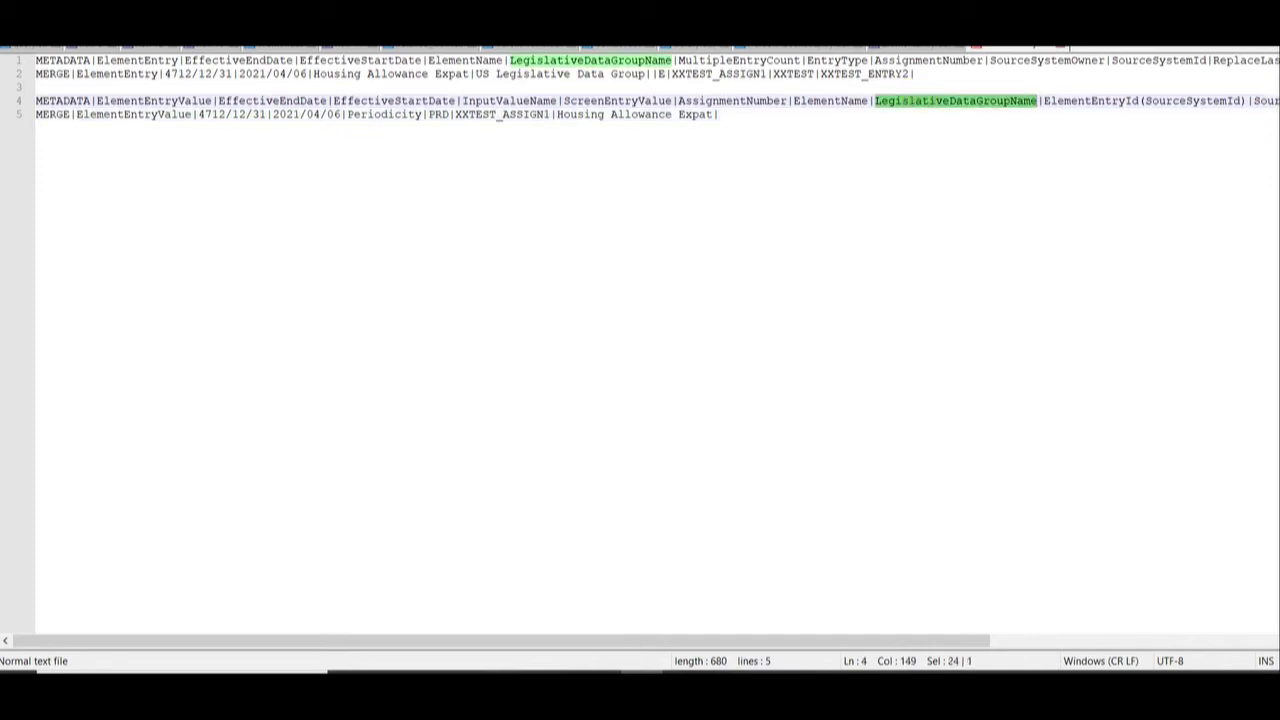
left_click_drag(645, 74, 475, 74)
key("ctrl+c")
left_click(718, 114)
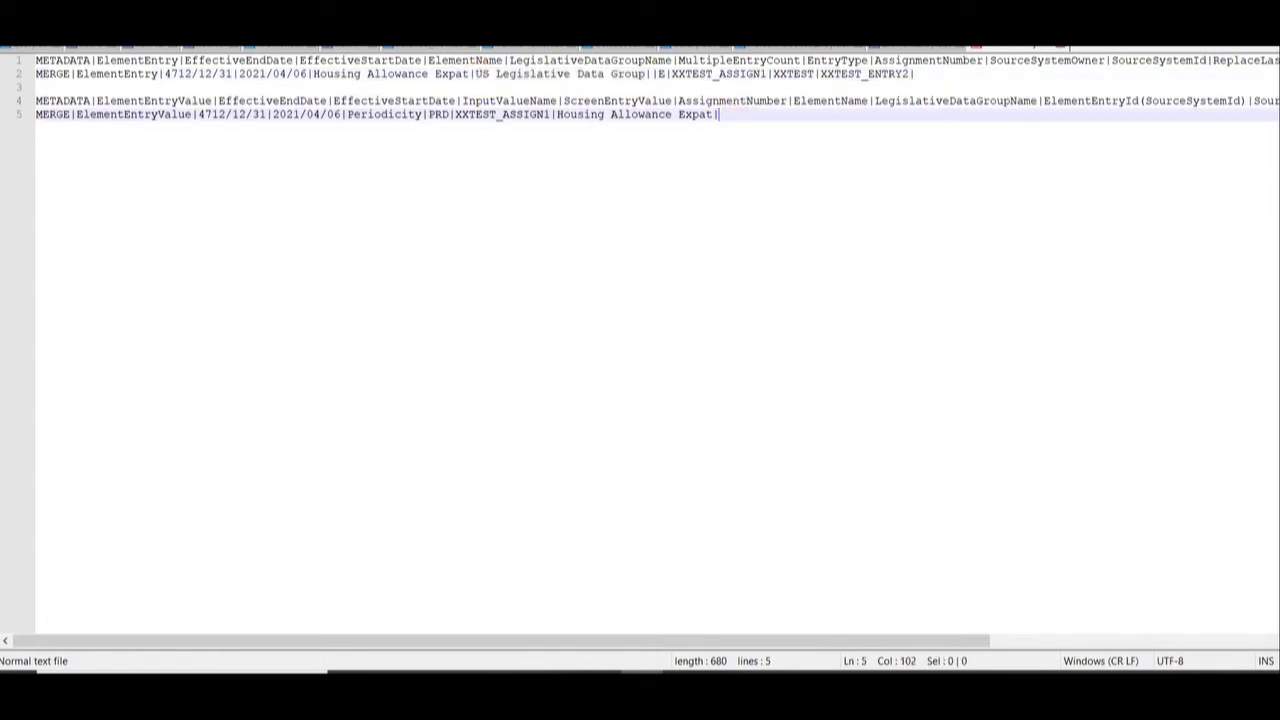
key("ctrl+v")
type("|")
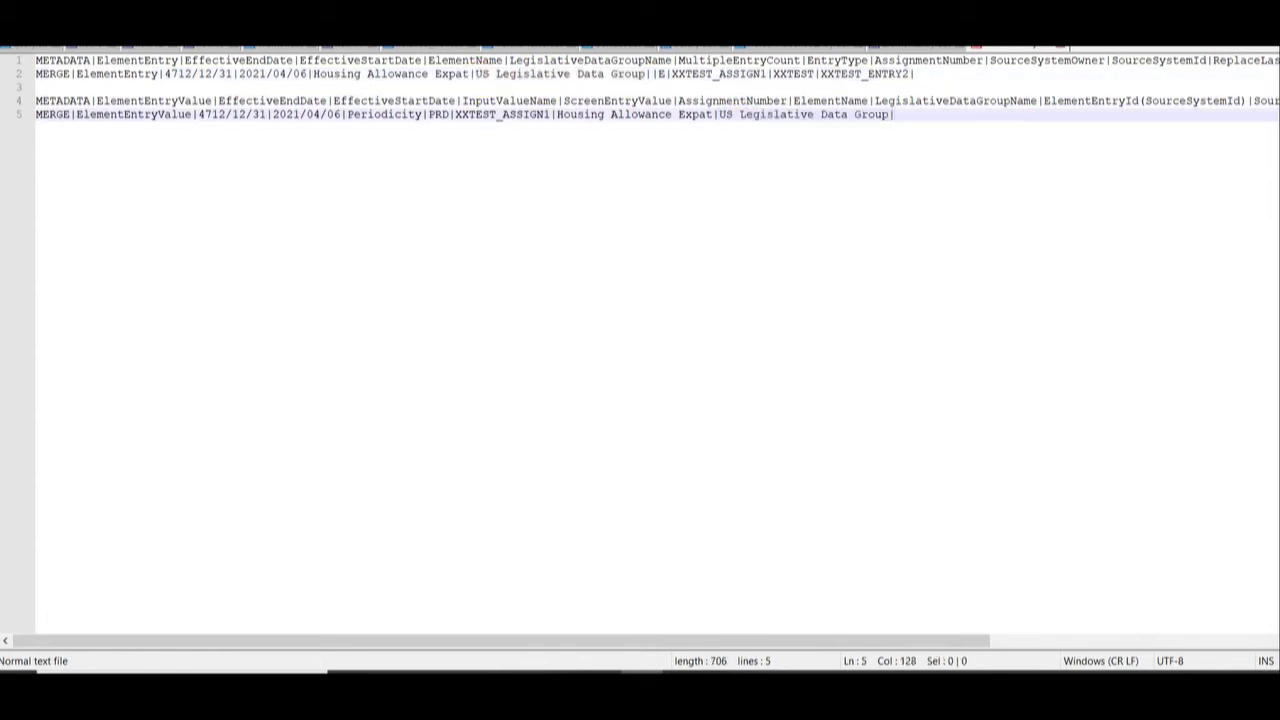
- Append element entry ID XXTEST_ENTRY2, copied from line 2, to line 5
double_click(1103, 100)
left_click(1103, 100)
double_click(1188, 100)
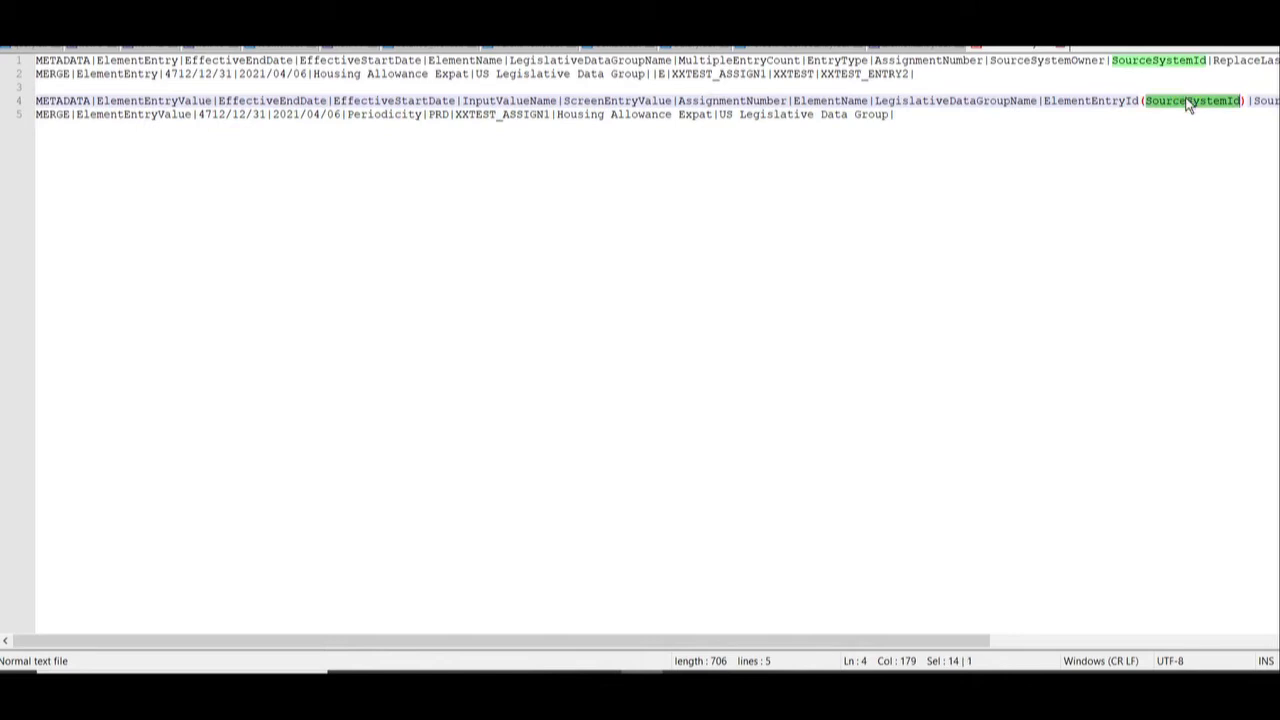
double_click(1100, 100)
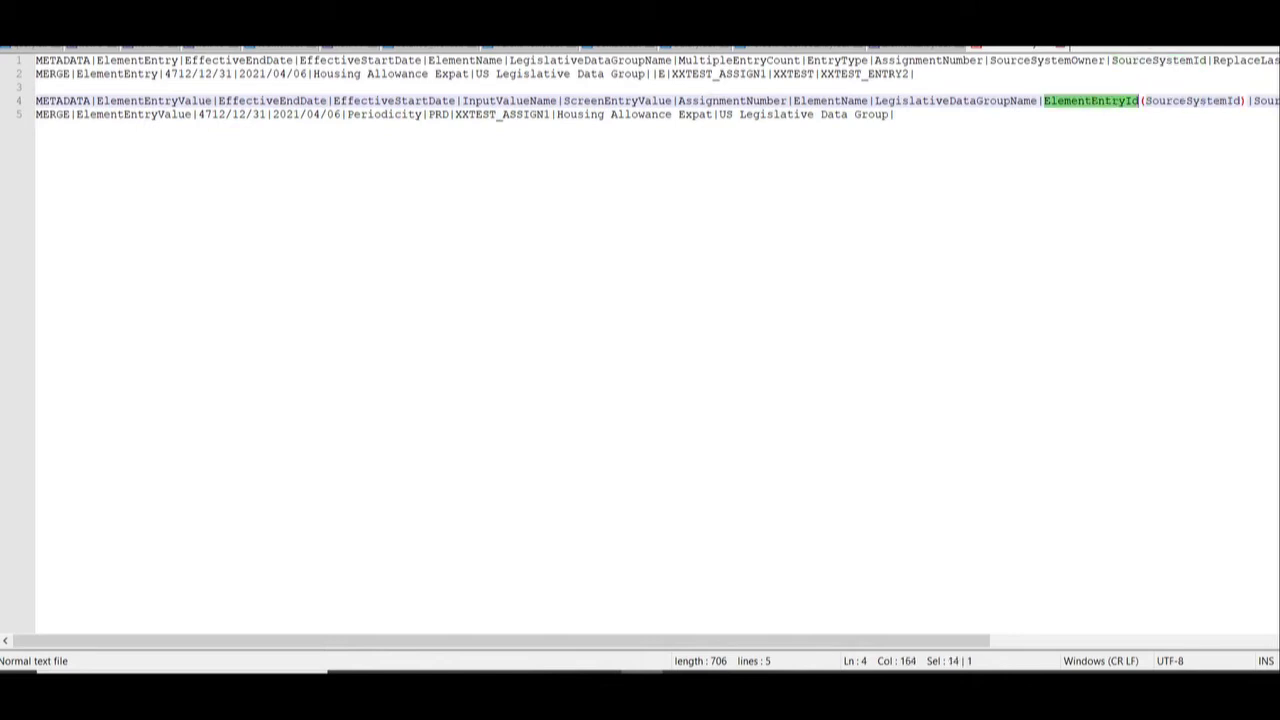
double_click(1150, 60)
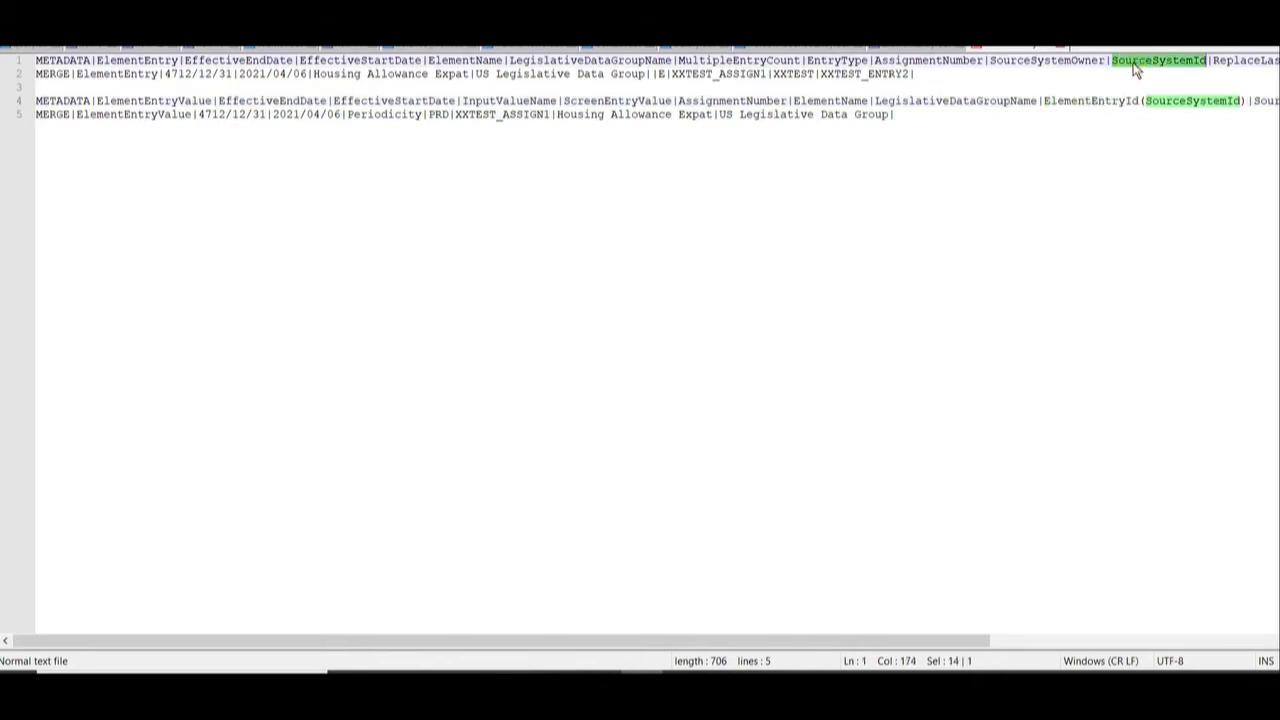
double_click(864, 74)
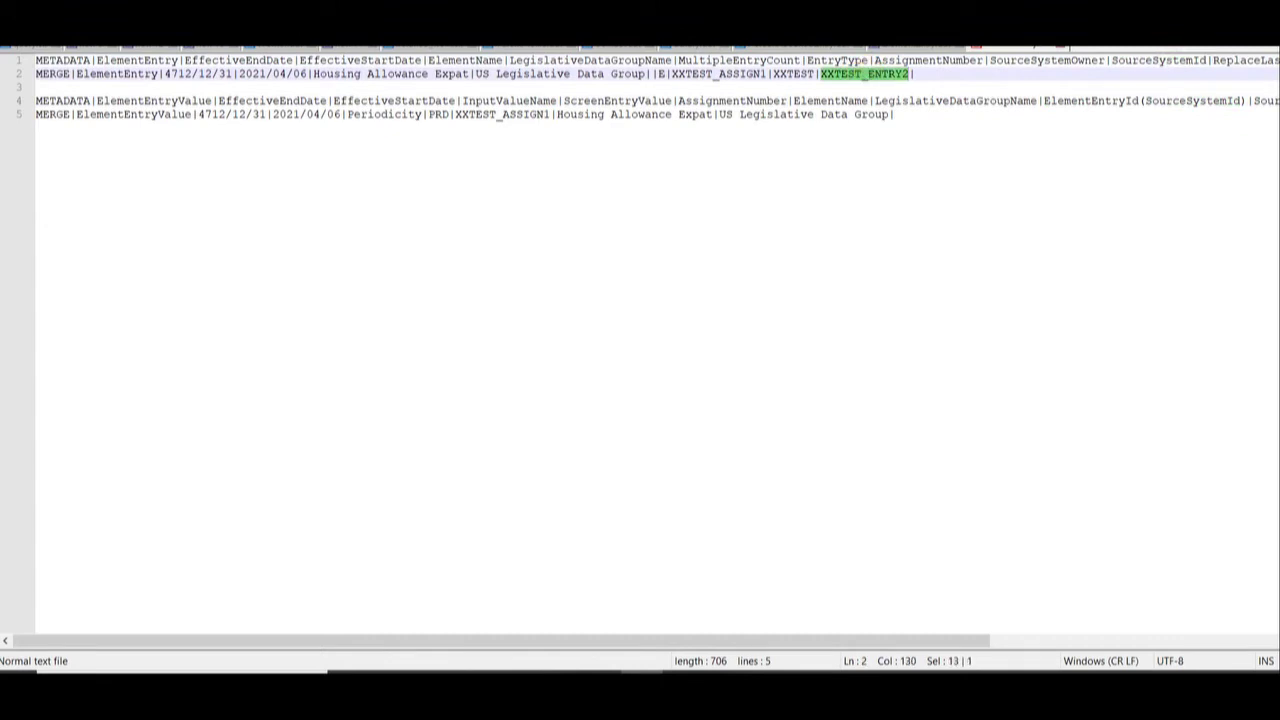
key("ctrl+c")
left_click(894, 114)
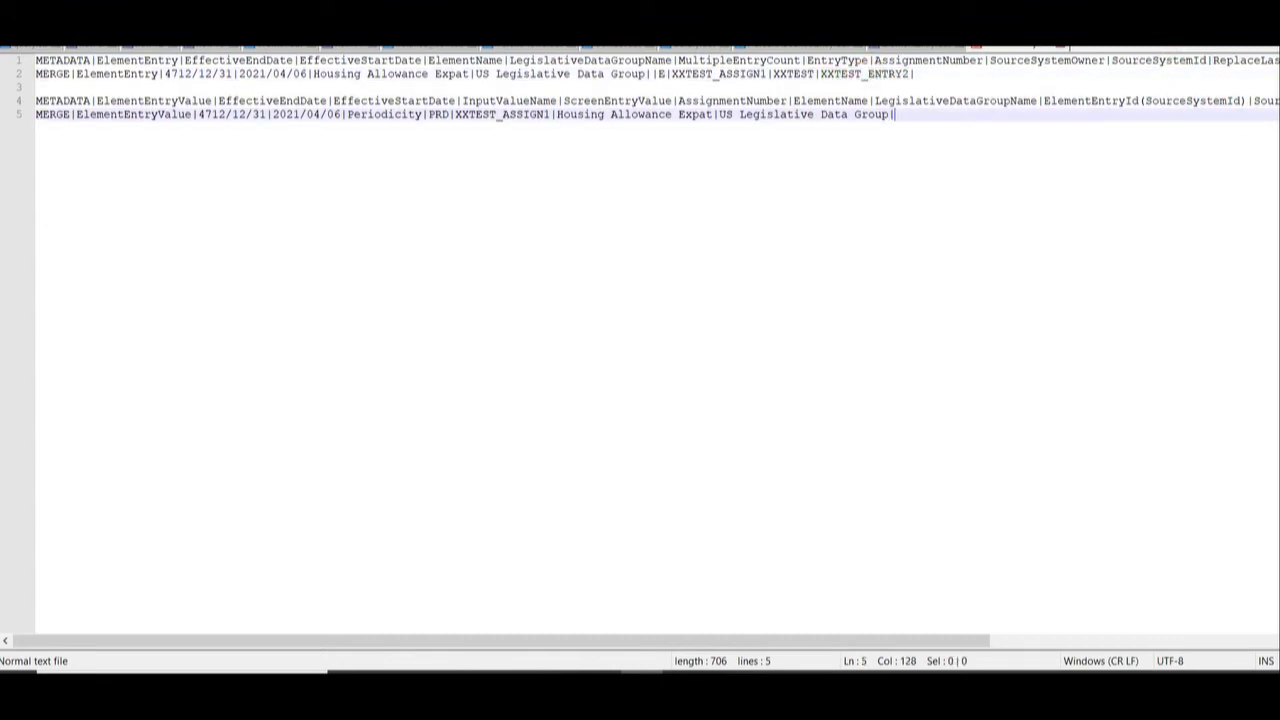
key("ctrl+v")
- Append source system owner XXTEST, copied from line 2, to line 5
type("|")
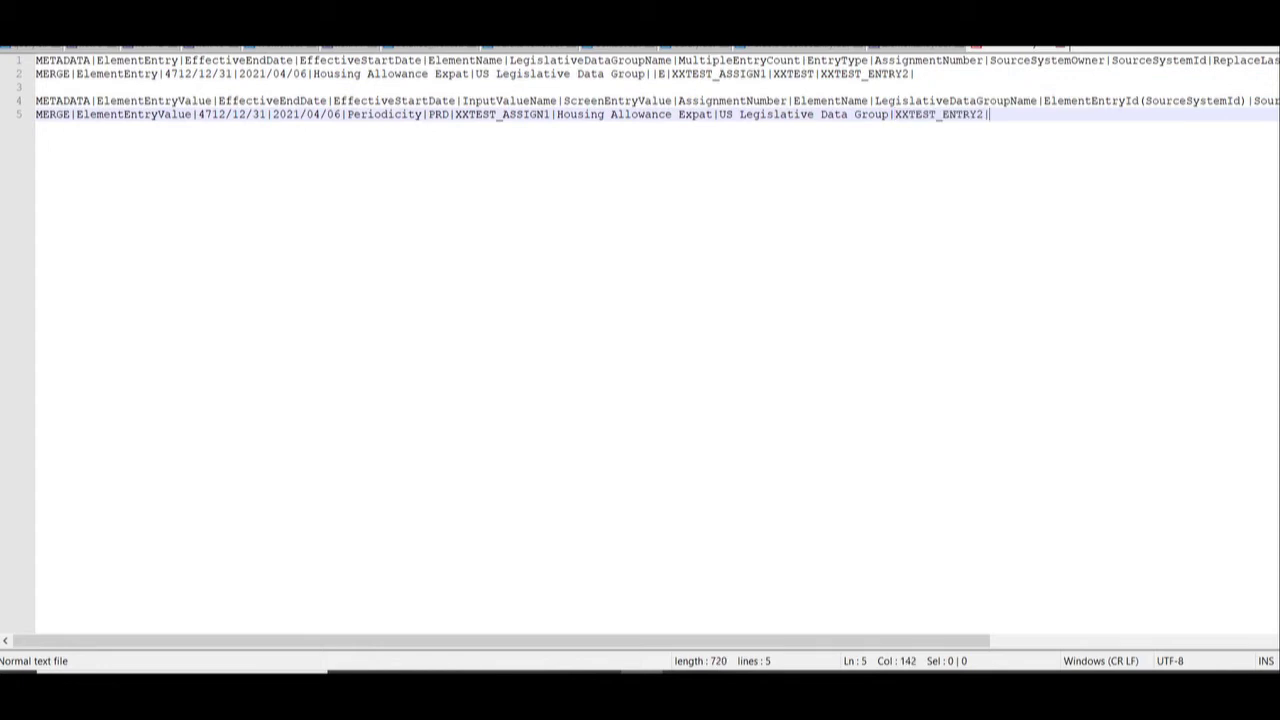
left_click_drag(666, 640, 971, 638)
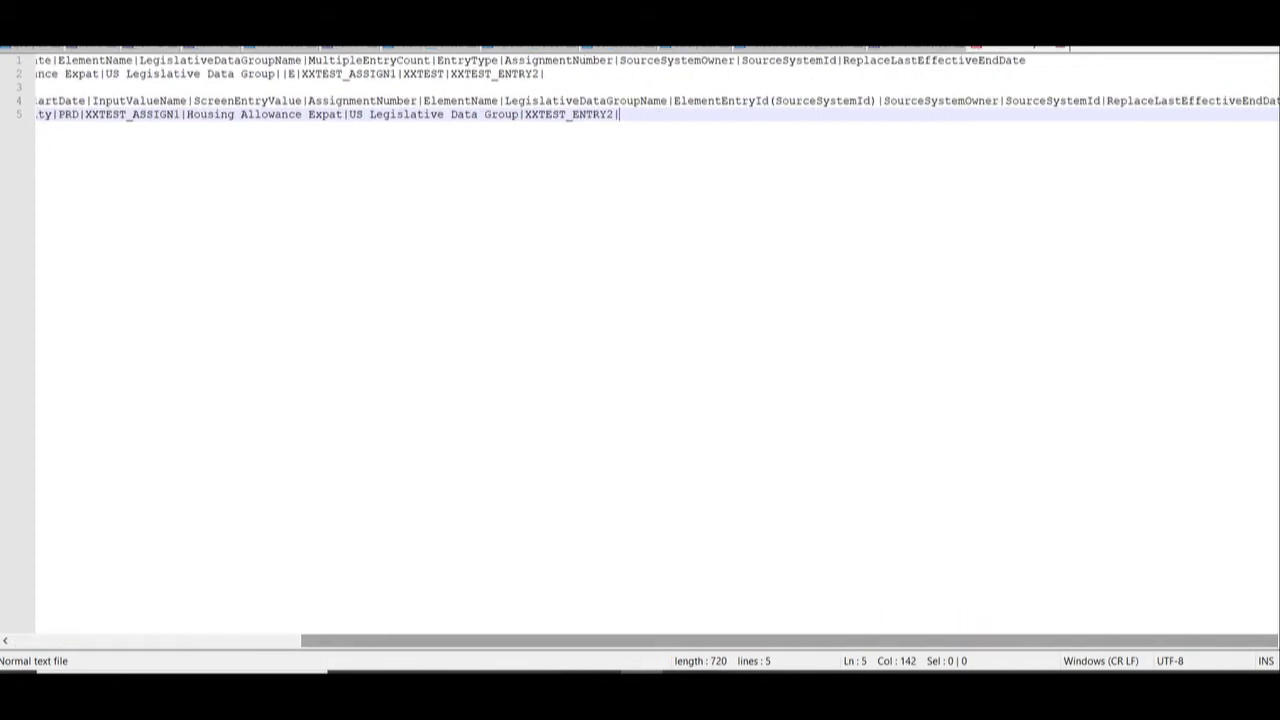
double_click(934, 103)
left_click(620, 114)
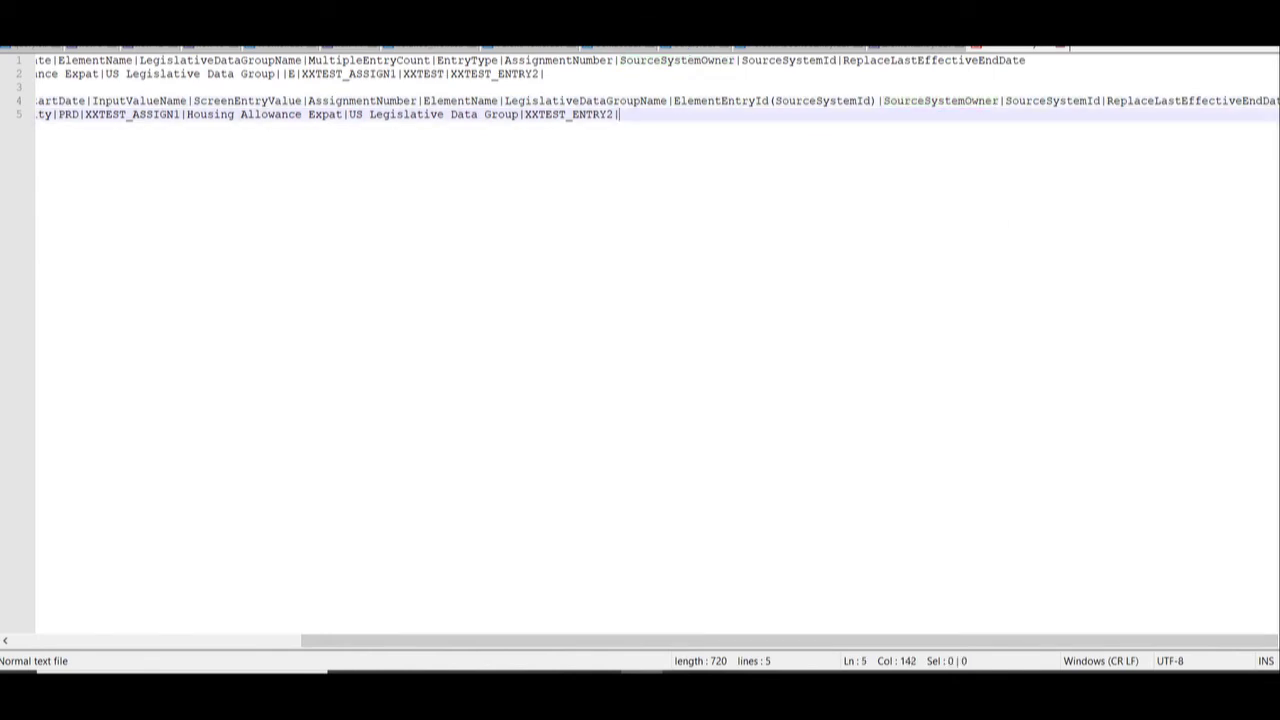
double_click(421, 74)
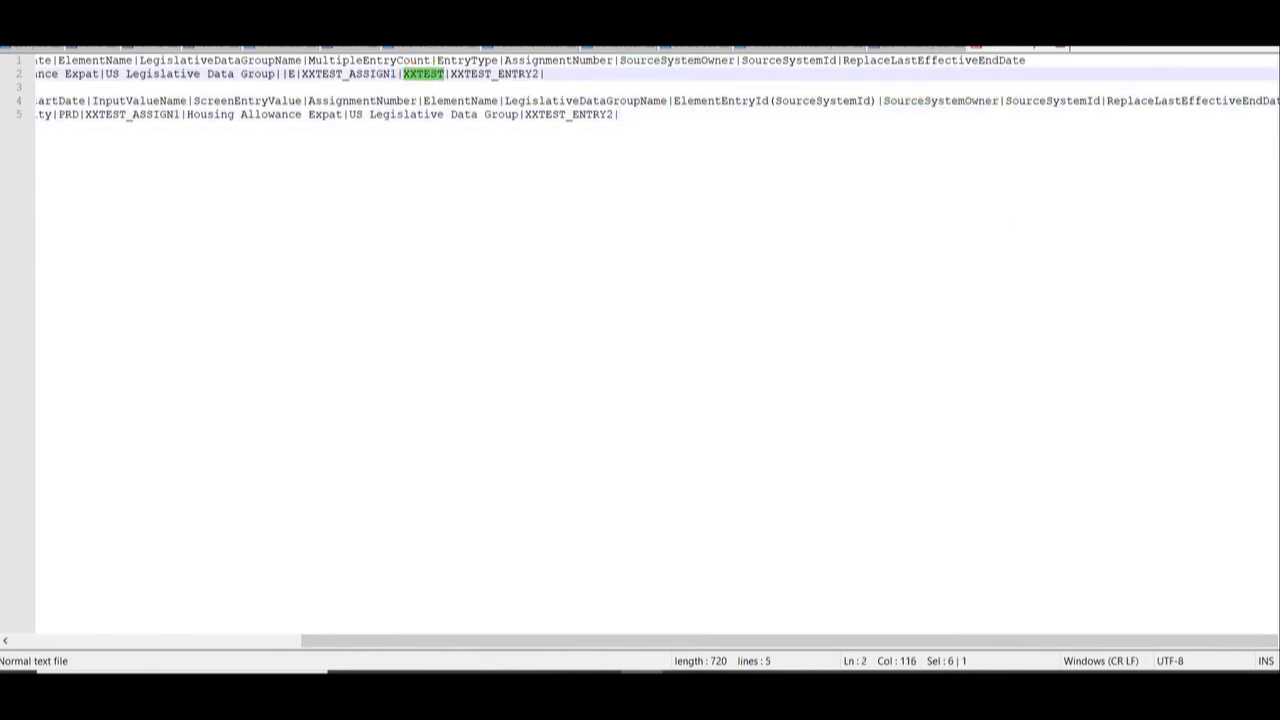
key("ctrl+c")
key("Down")
key("Down")
key("Down")
key("End")
key("ctrl+v")
type("|")
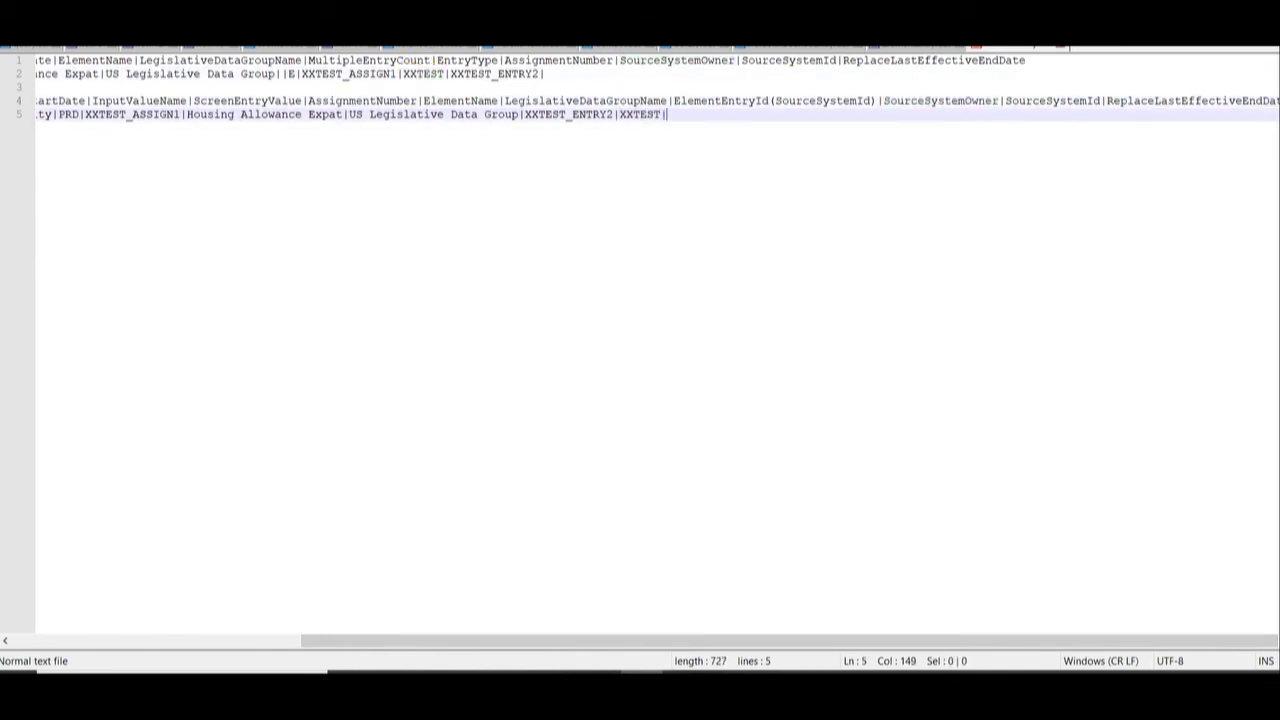
- Append source system ID XXTEST_ENTRYVALUE4 to the end of line 5
double_click(1058, 100)
left_click(668, 114)
type("XXTEST_")
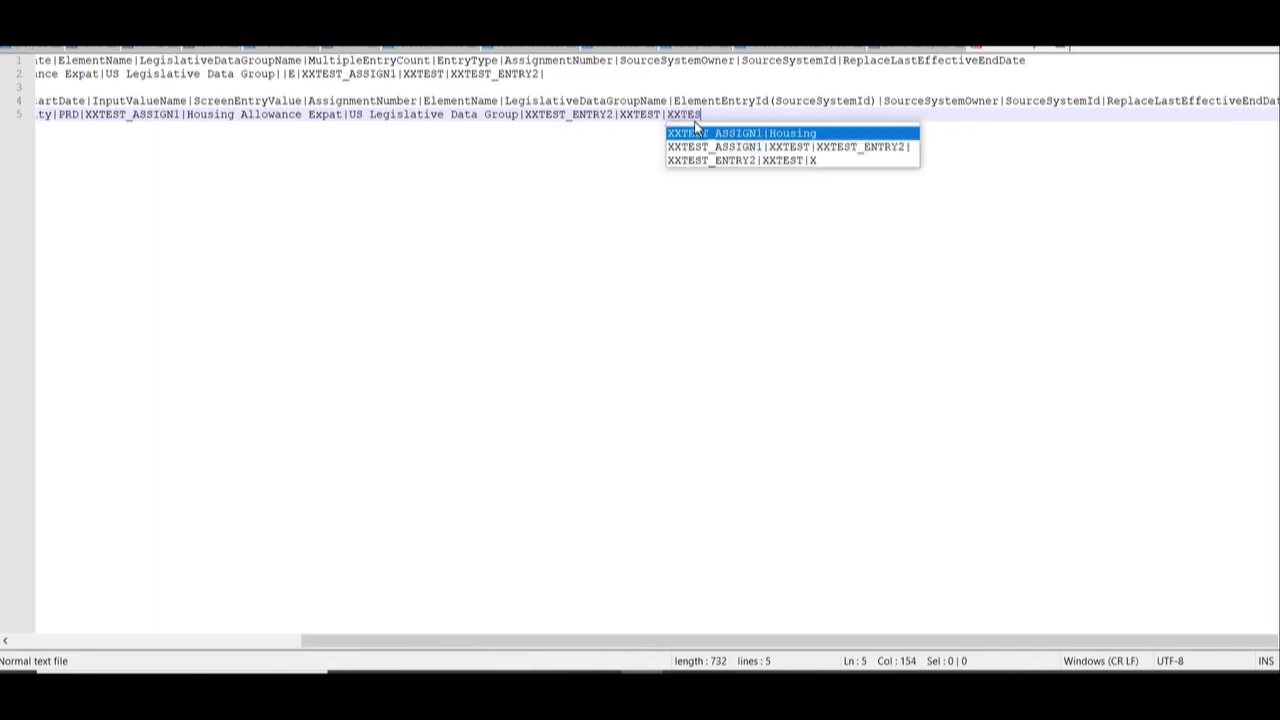
type("ENTRY")
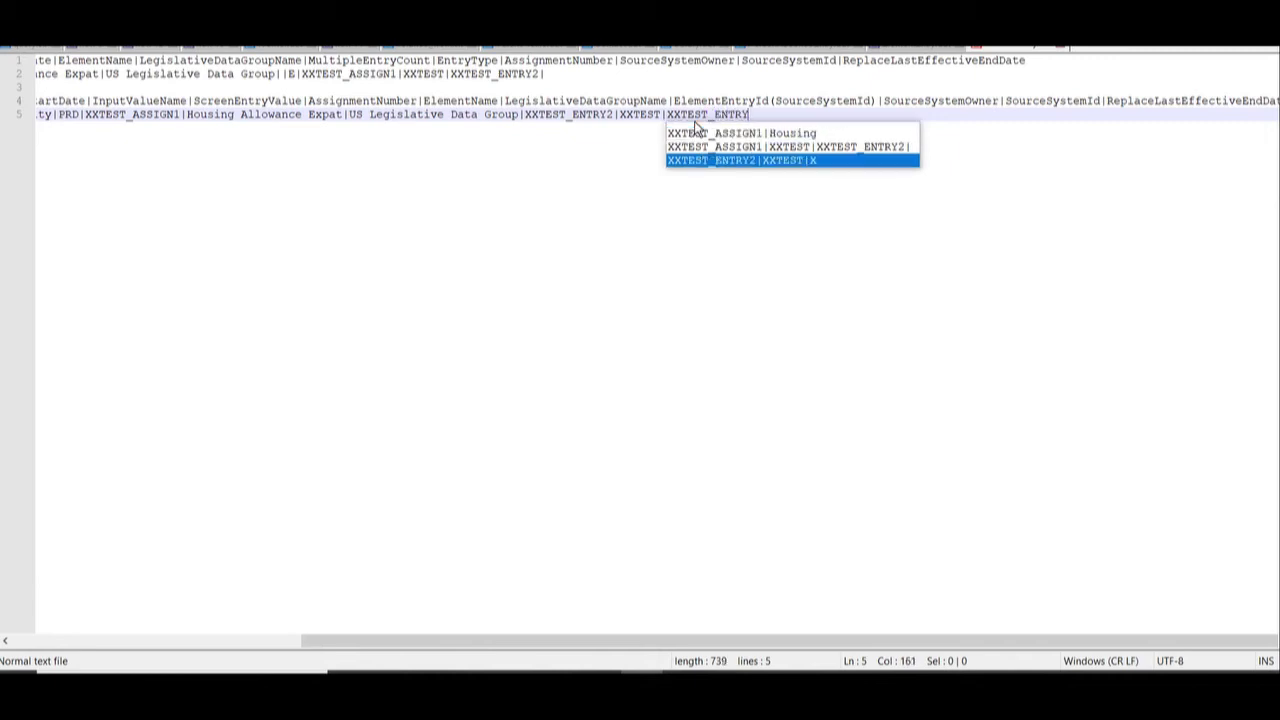
type("VALUE")
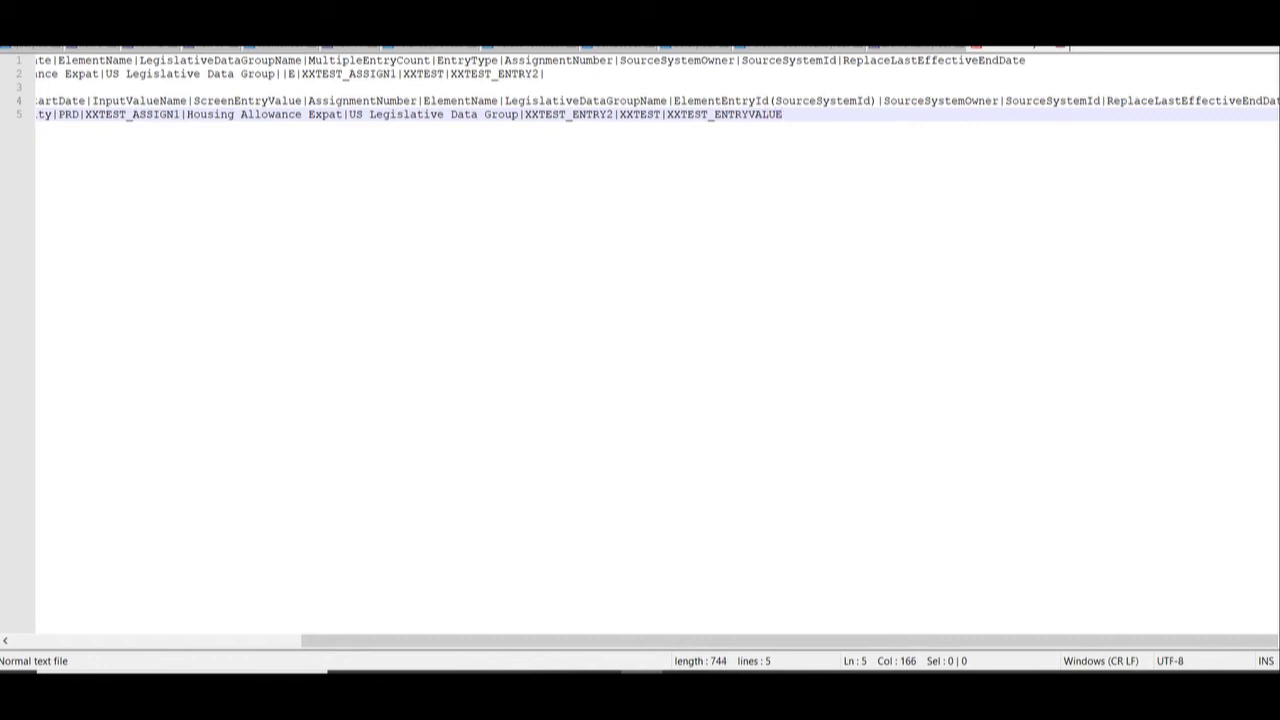
type("4|")
double_click(1188, 100)
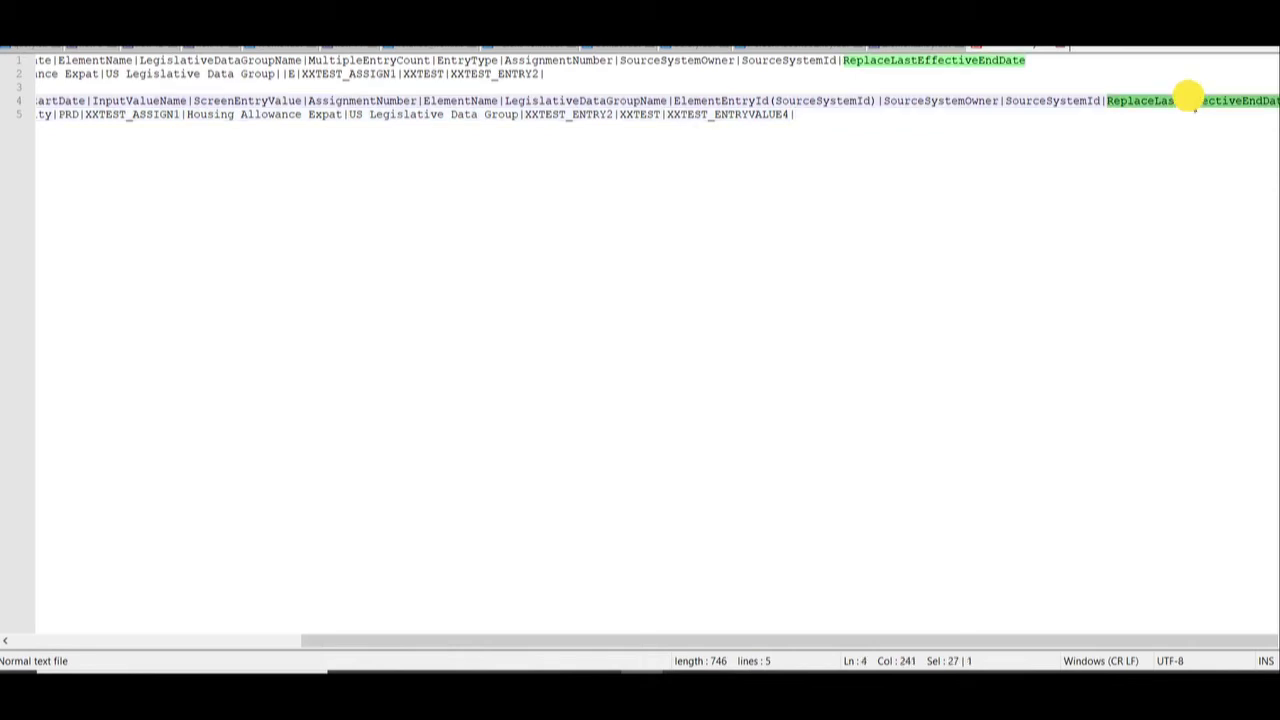
left_click(795, 114)
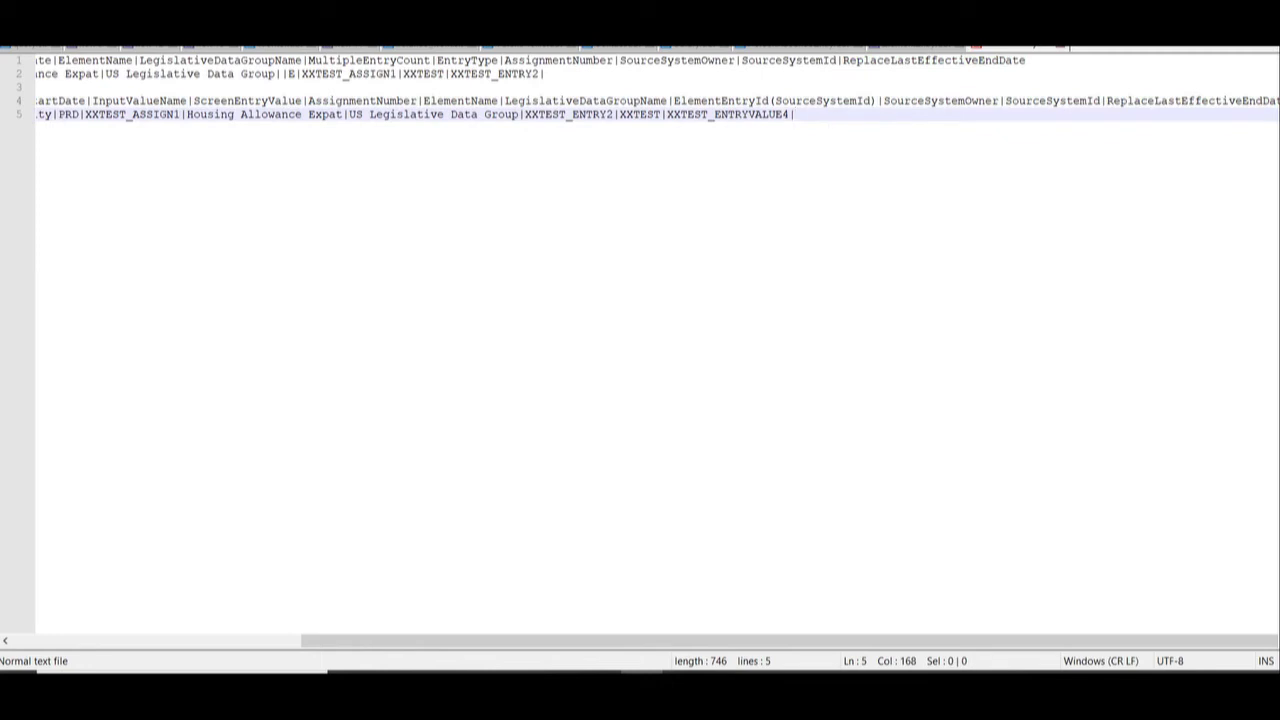
left_click_drag(951, 641, 537, 639)
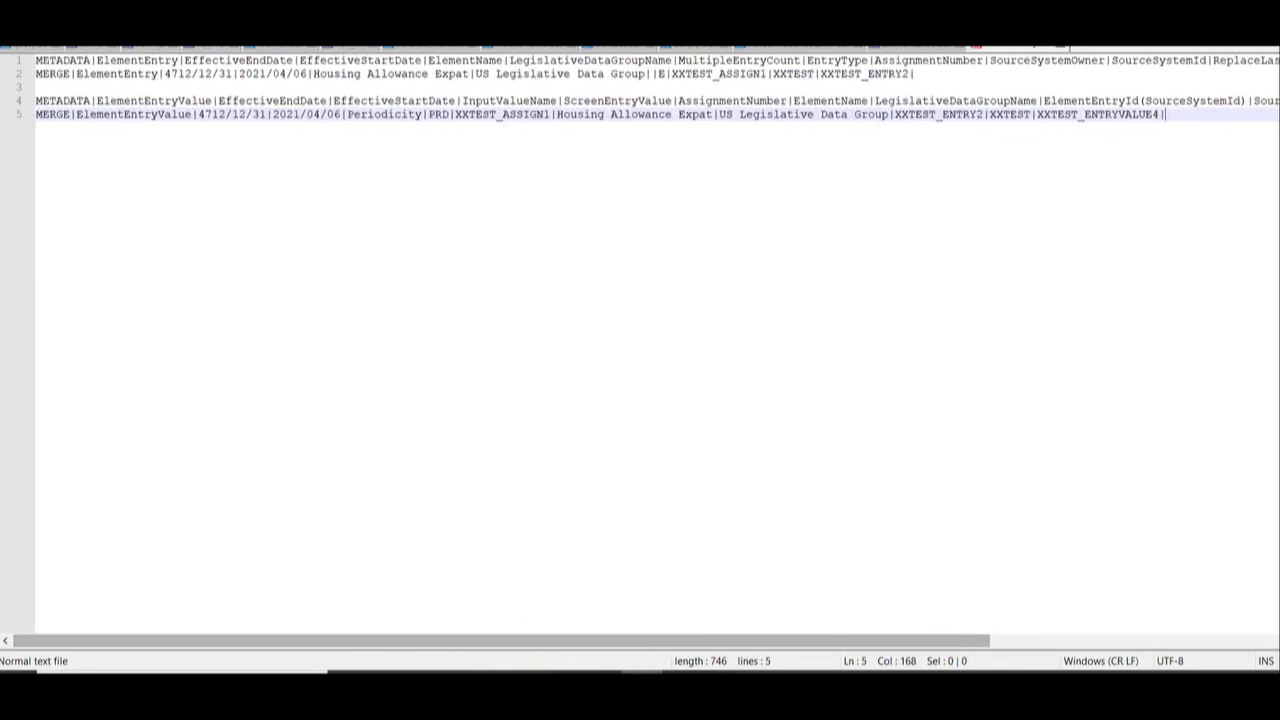
- Compare line 5's Periodicity with the Excel labels Amount (A18) and Process Separately (A19)
double_click(386, 114)
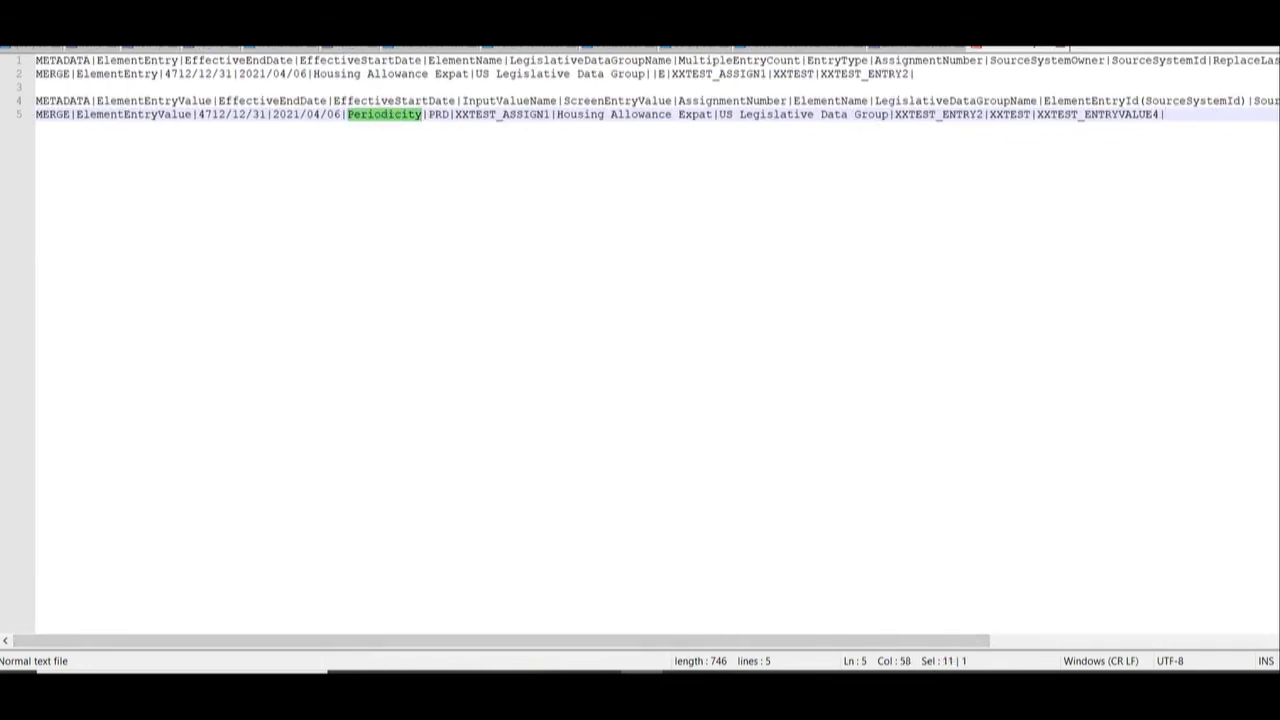
double_click(505, 101)
key("alt+Tab")
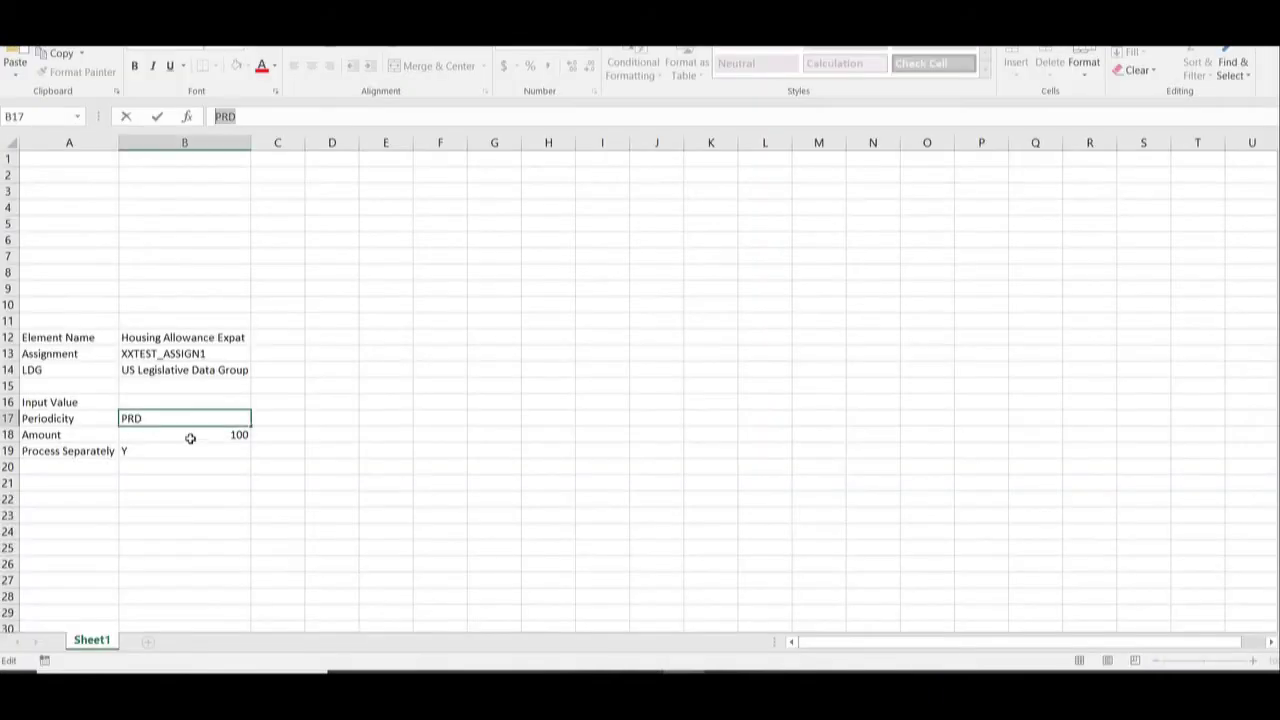
left_click(60, 436)
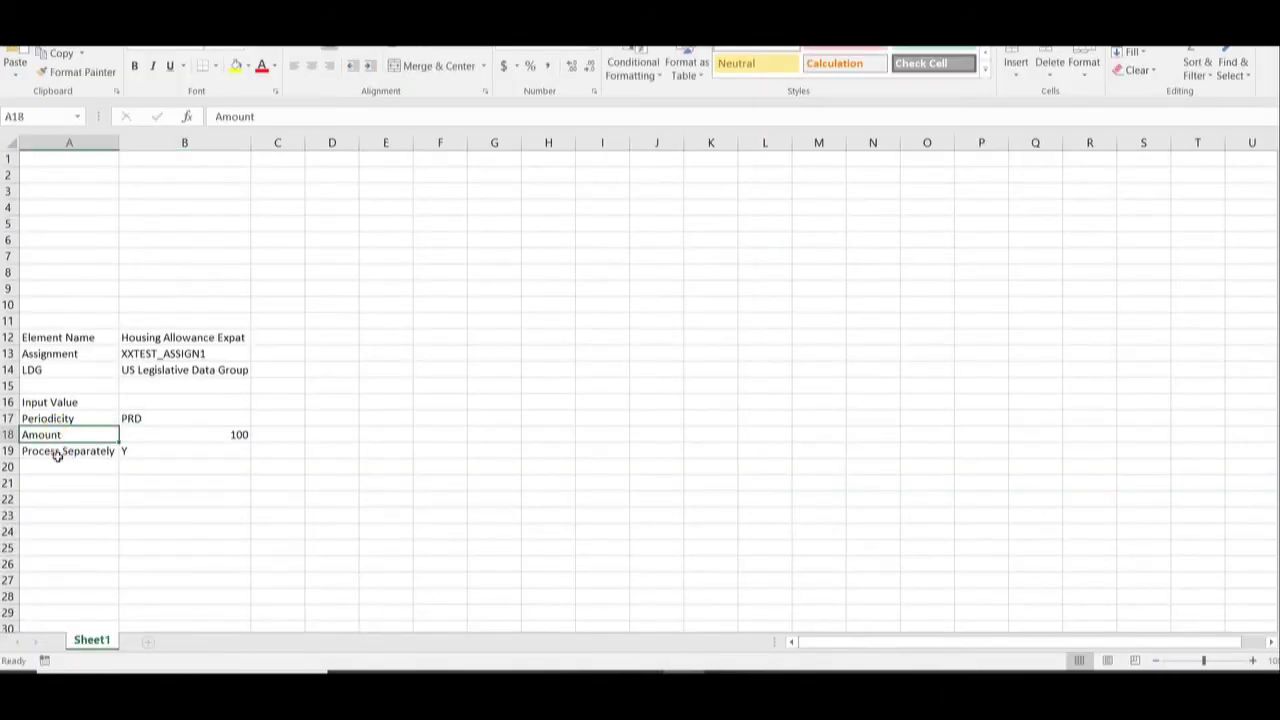
left_click(55, 451)
left_click(72, 432)
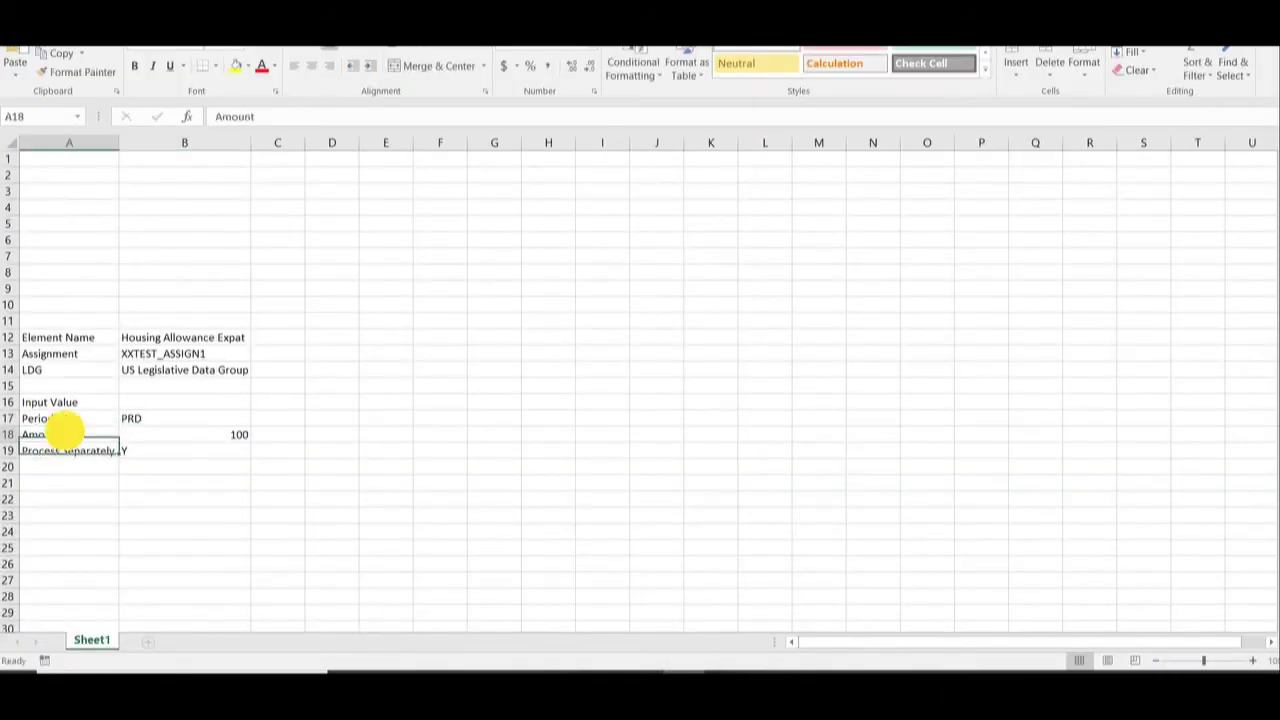
key("alt+Tab")
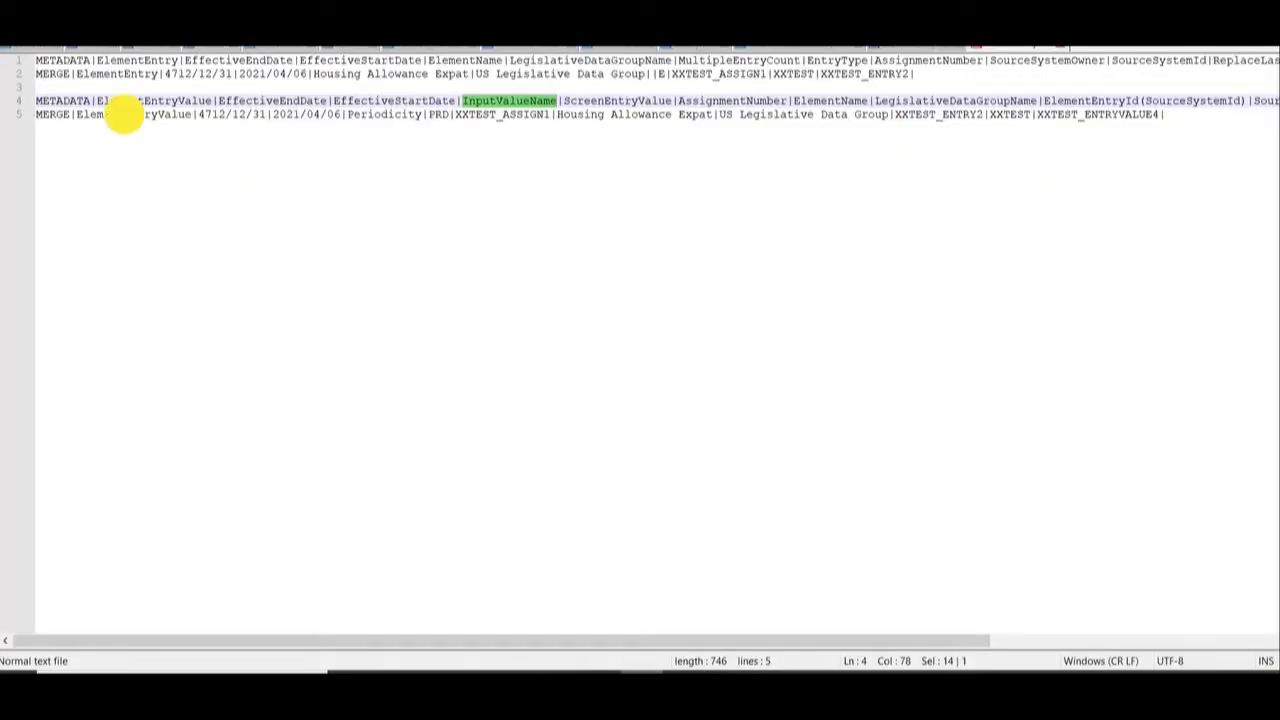
- Duplicate the ElementEntryValue line 5 twice onto two new lines
left_click(124, 114)
key("Home")
key("shift+End")
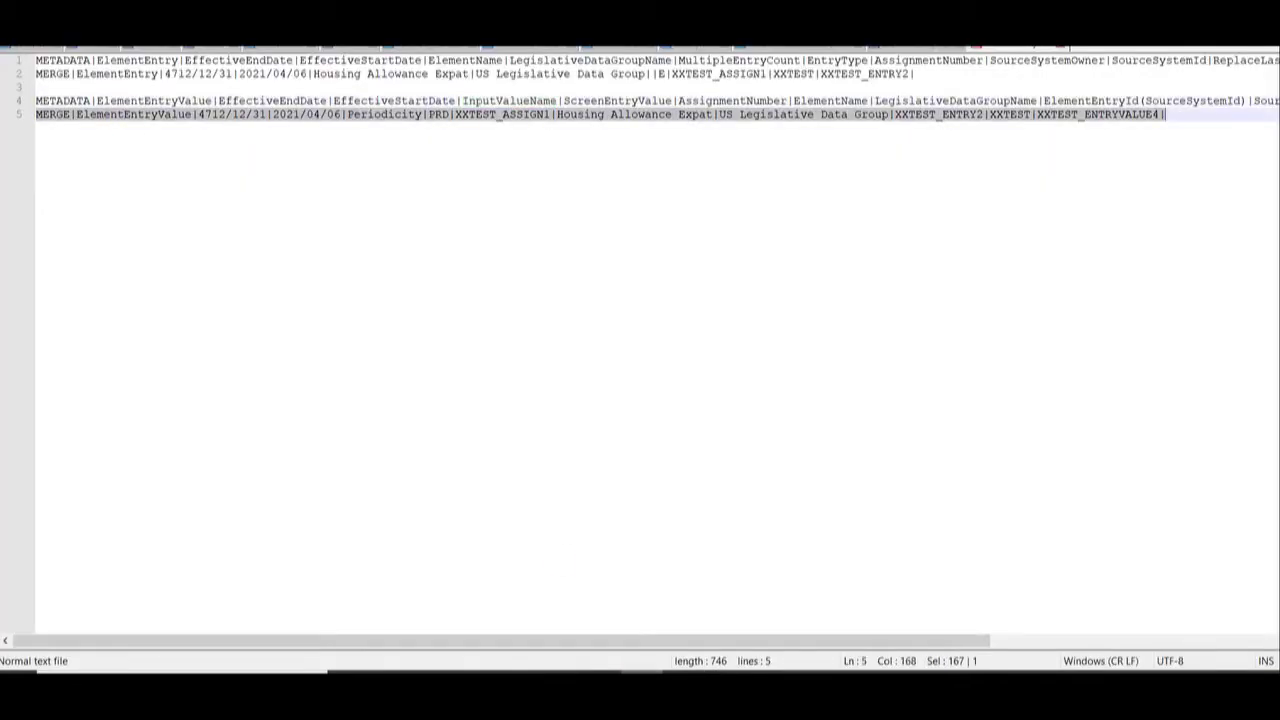
key("End")
key("Return")
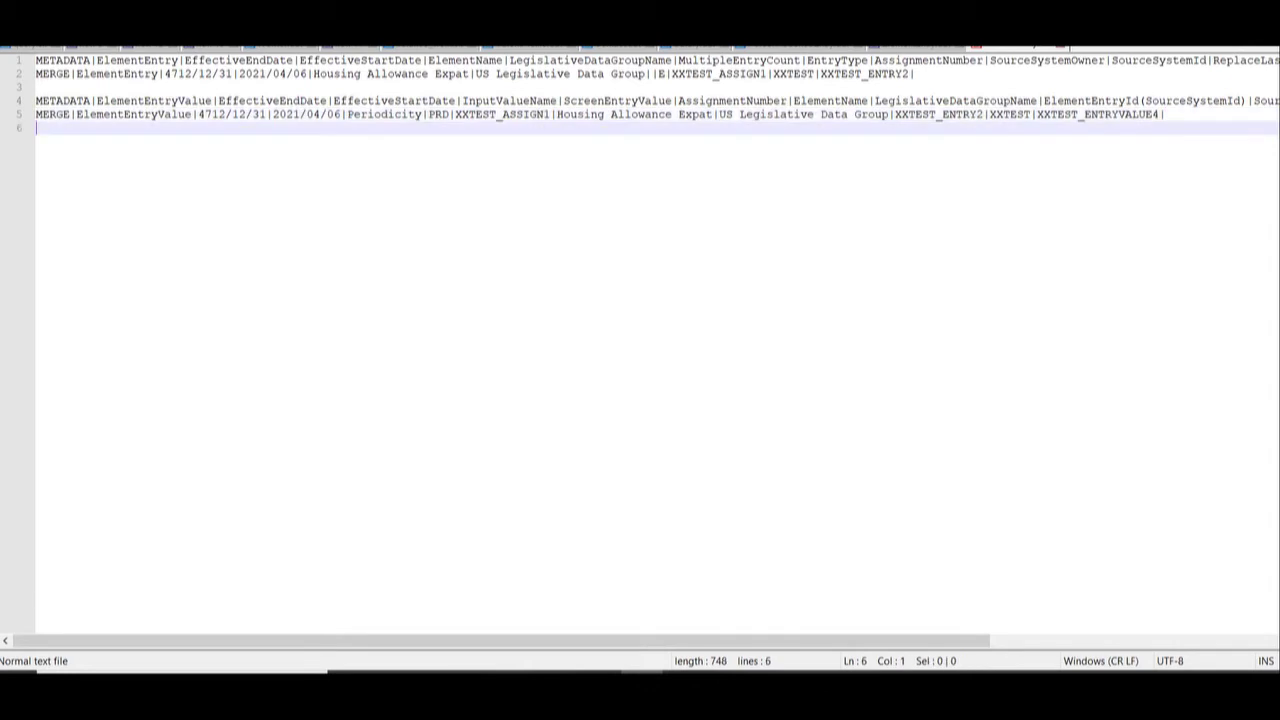
key("ctrl+v")
key("Return")
key("ctrl+v")
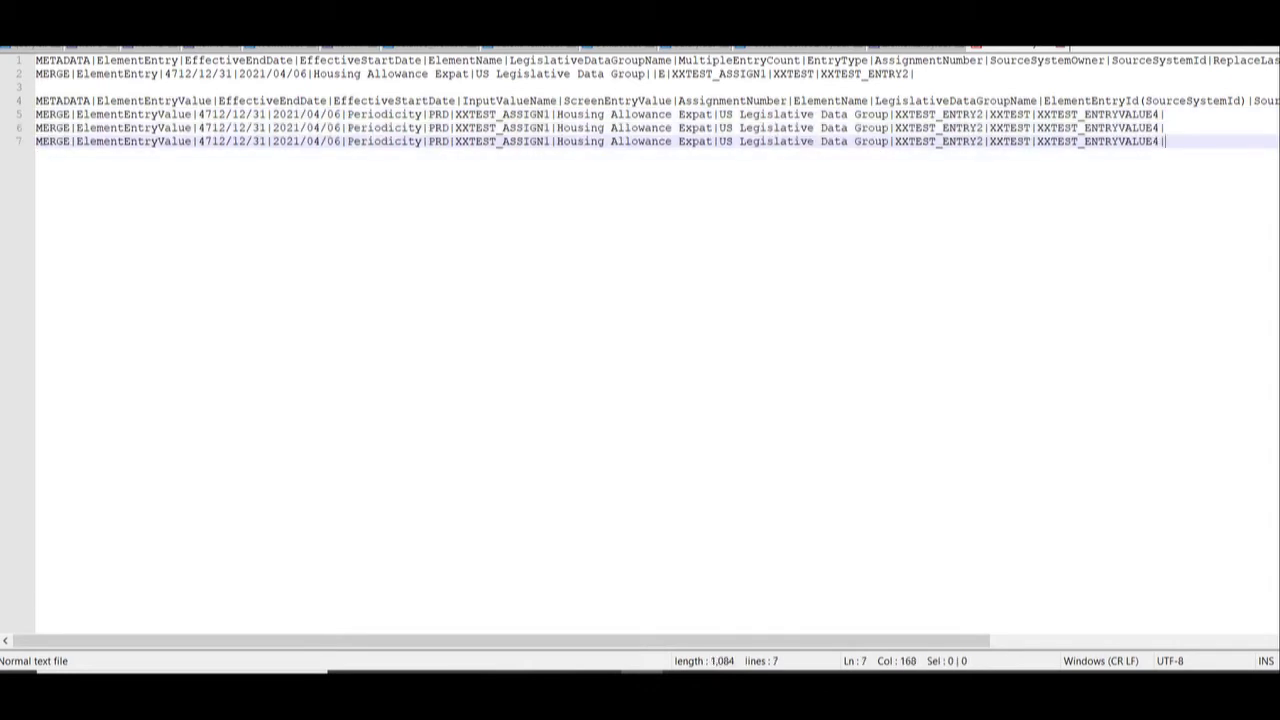
- On line 6, replace Periodicity with Amount and PRD with 100
key("alt+Tab")
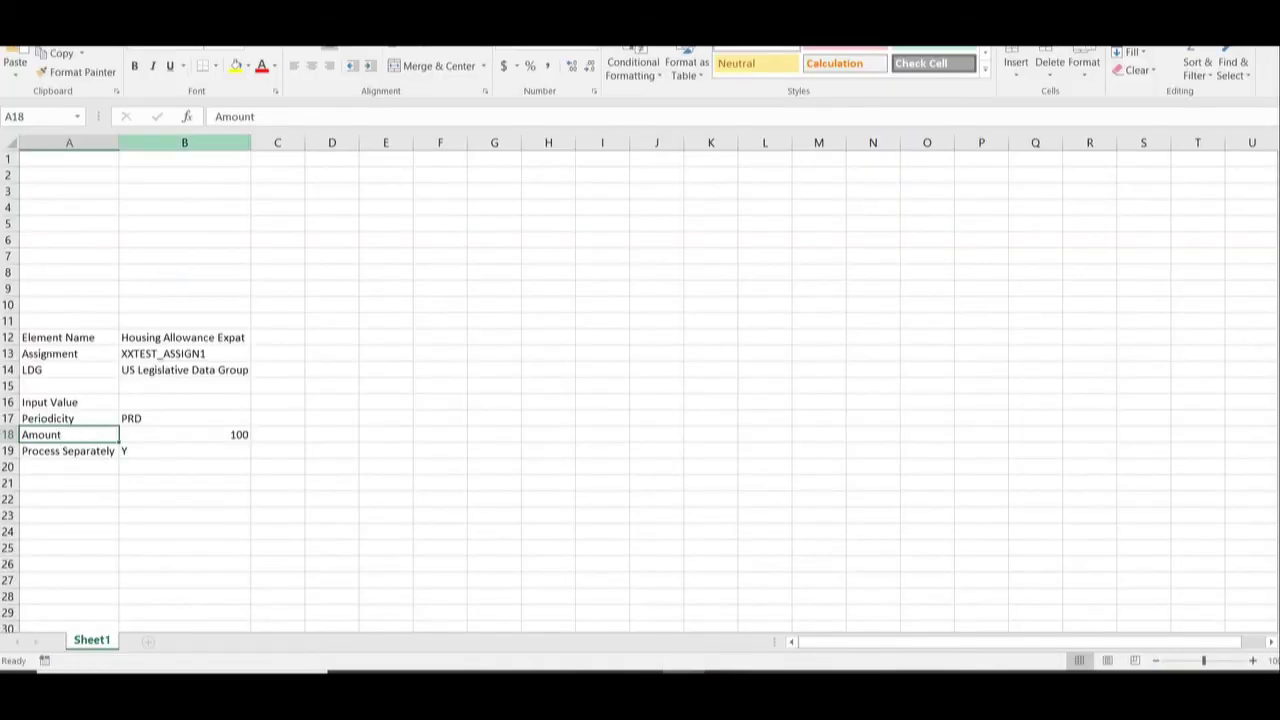
double_click(225, 116)
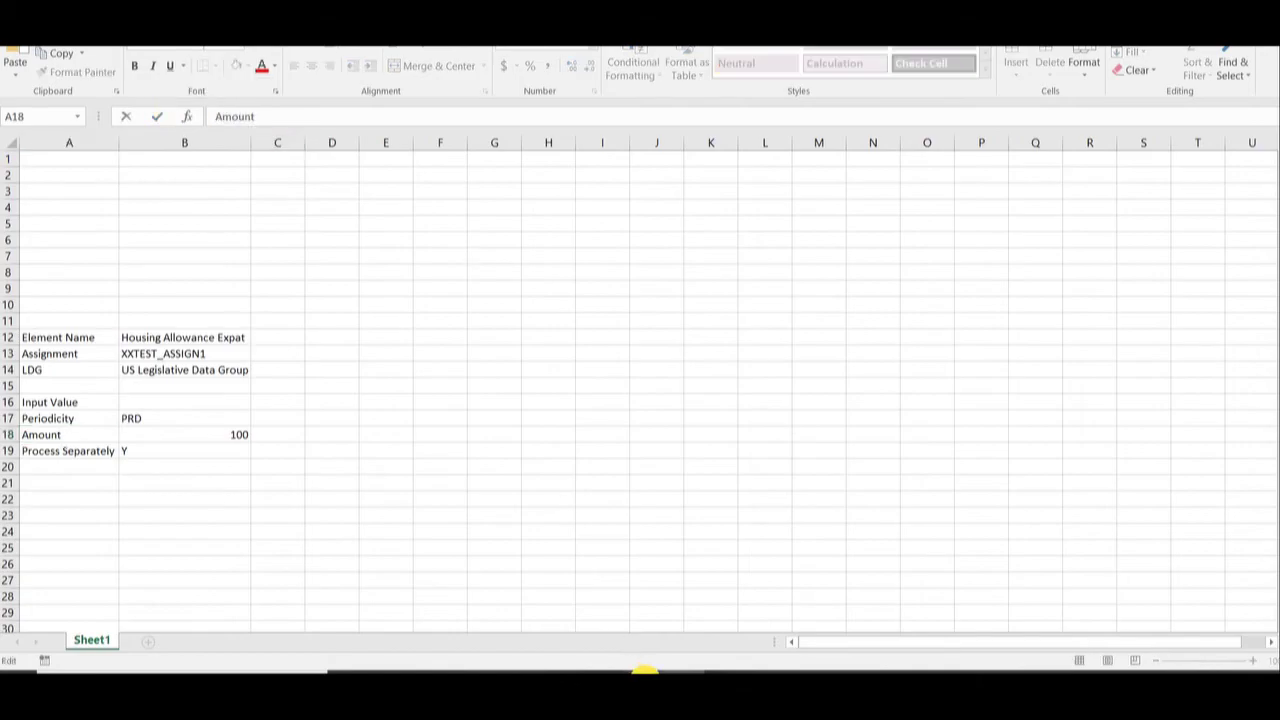
left_click(644, 669)
double_click(372, 128)
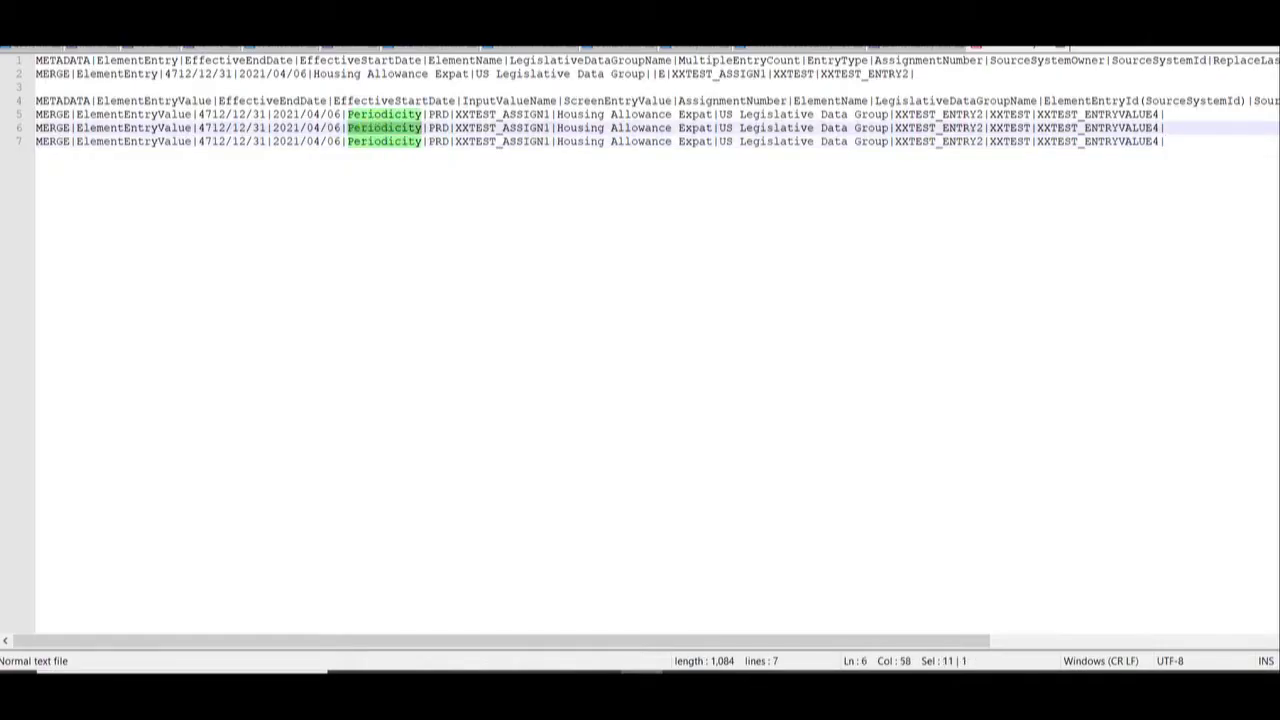
key("ctrl+v")
double_click(405, 128)
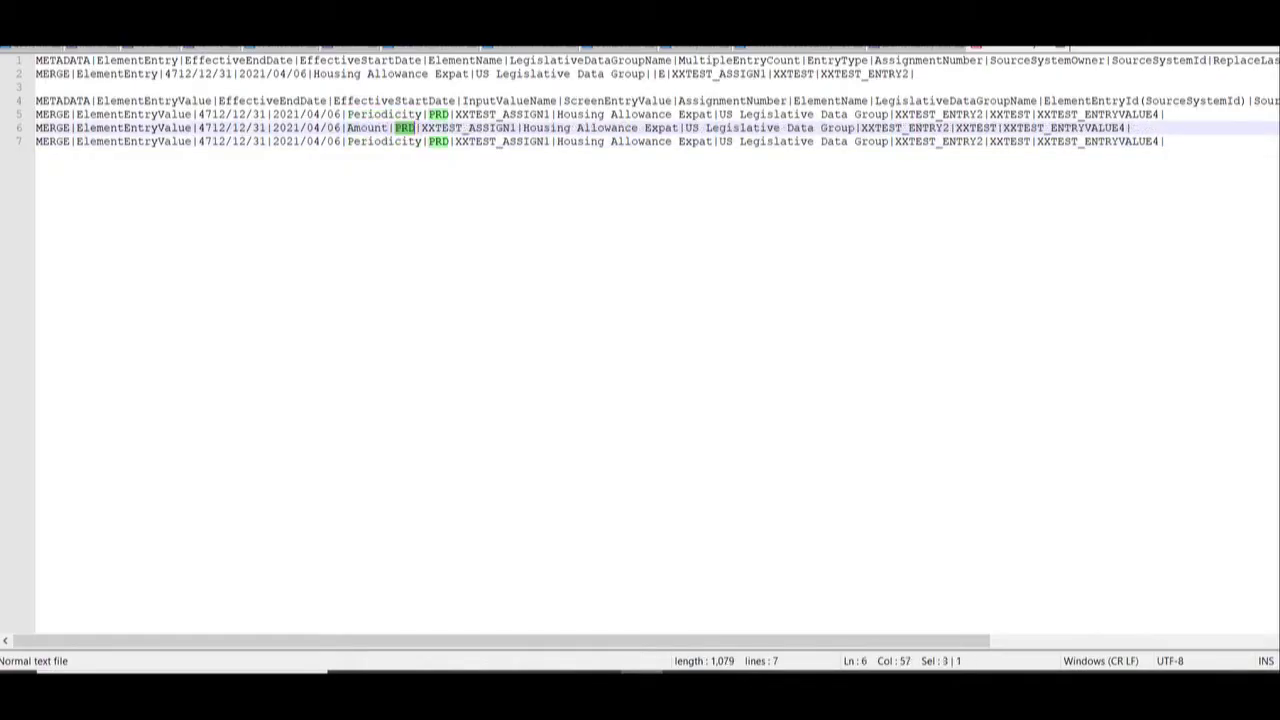
type("100")
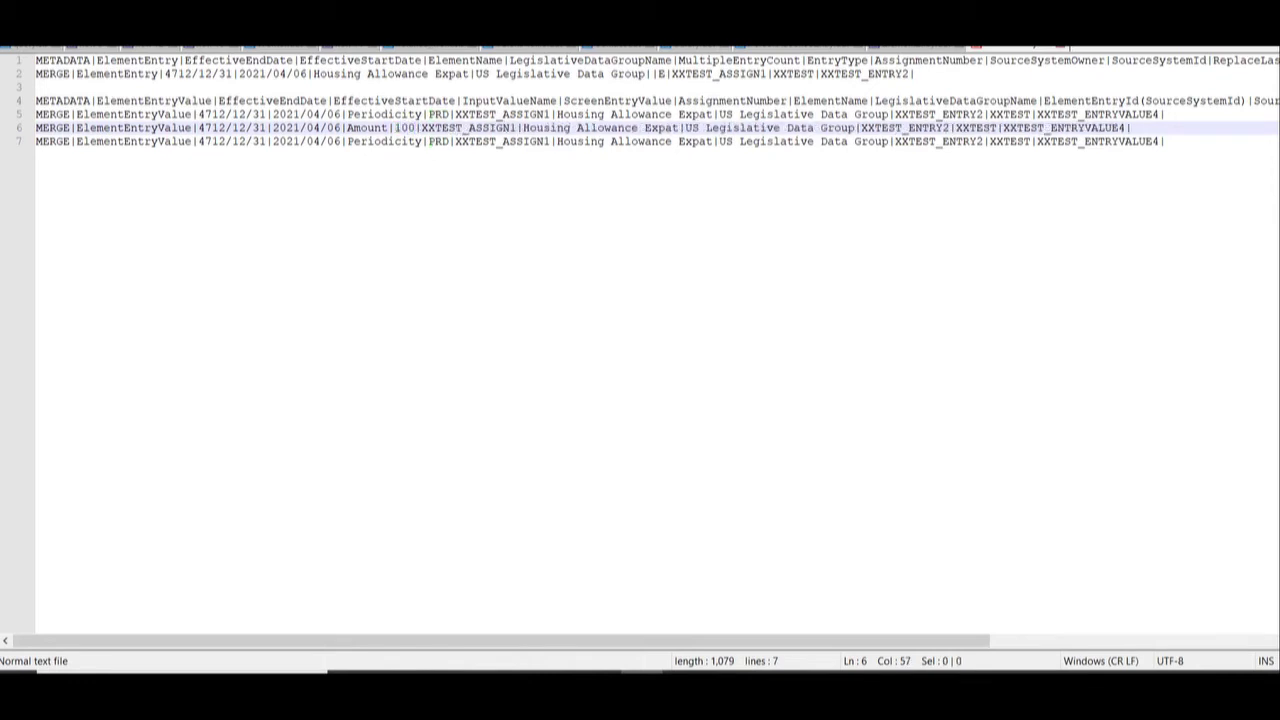
- Select the Process Separately label in Excel cell A19 for copying
left_click(677, 671)
left_click(68, 451)
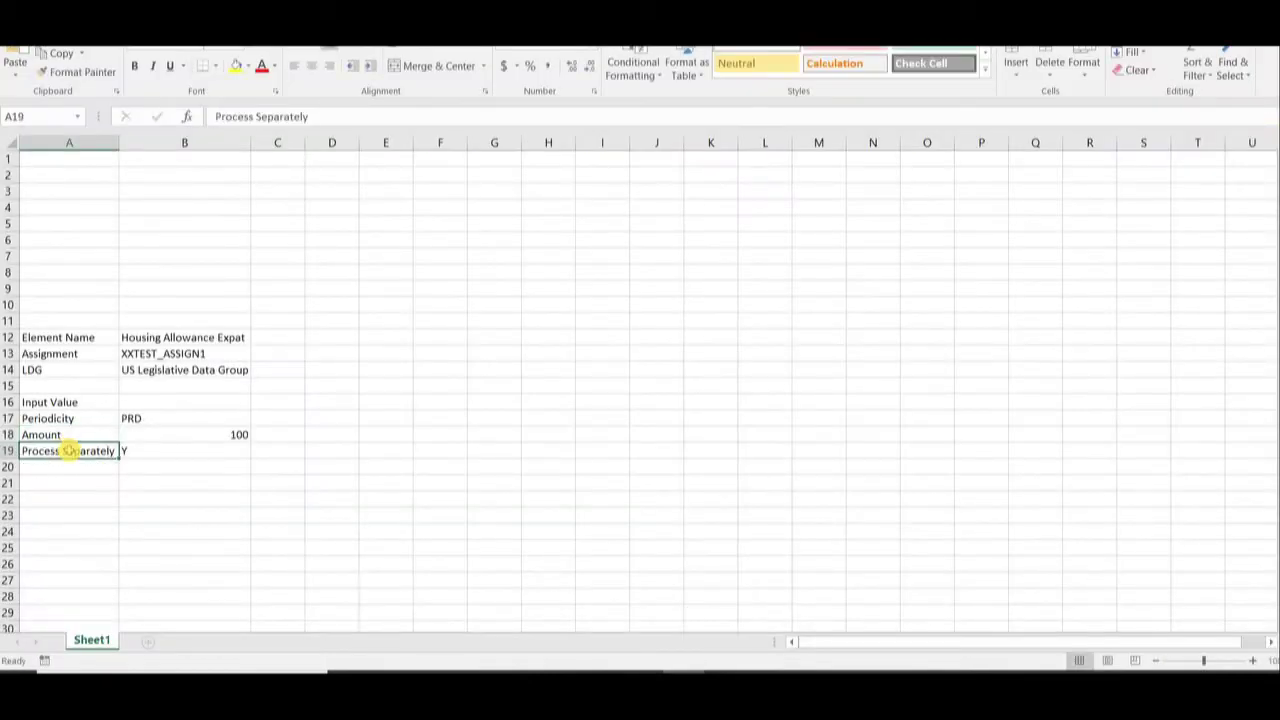
left_click_drag(305, 116, 97, 116)
key("ctrl+c")
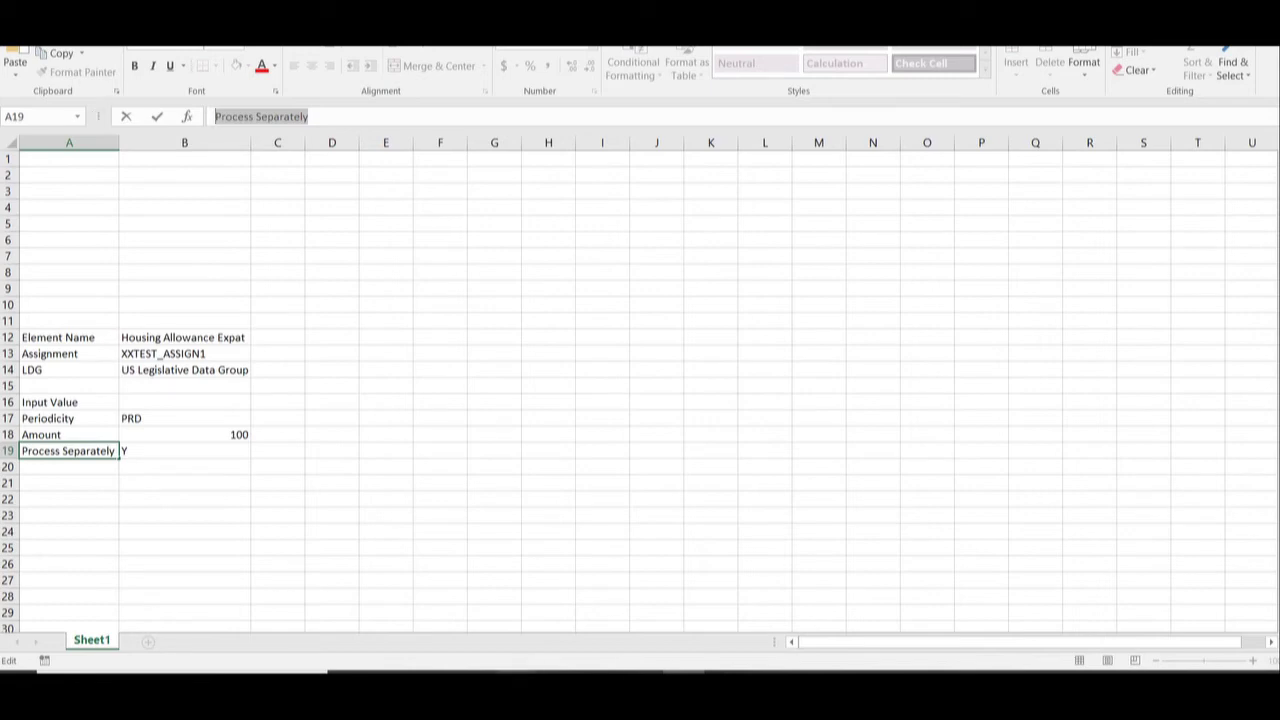
- On line 7, replace Periodicity with Process Separately and PRD with Y
key("alt+Tab")
double_click(385, 141)
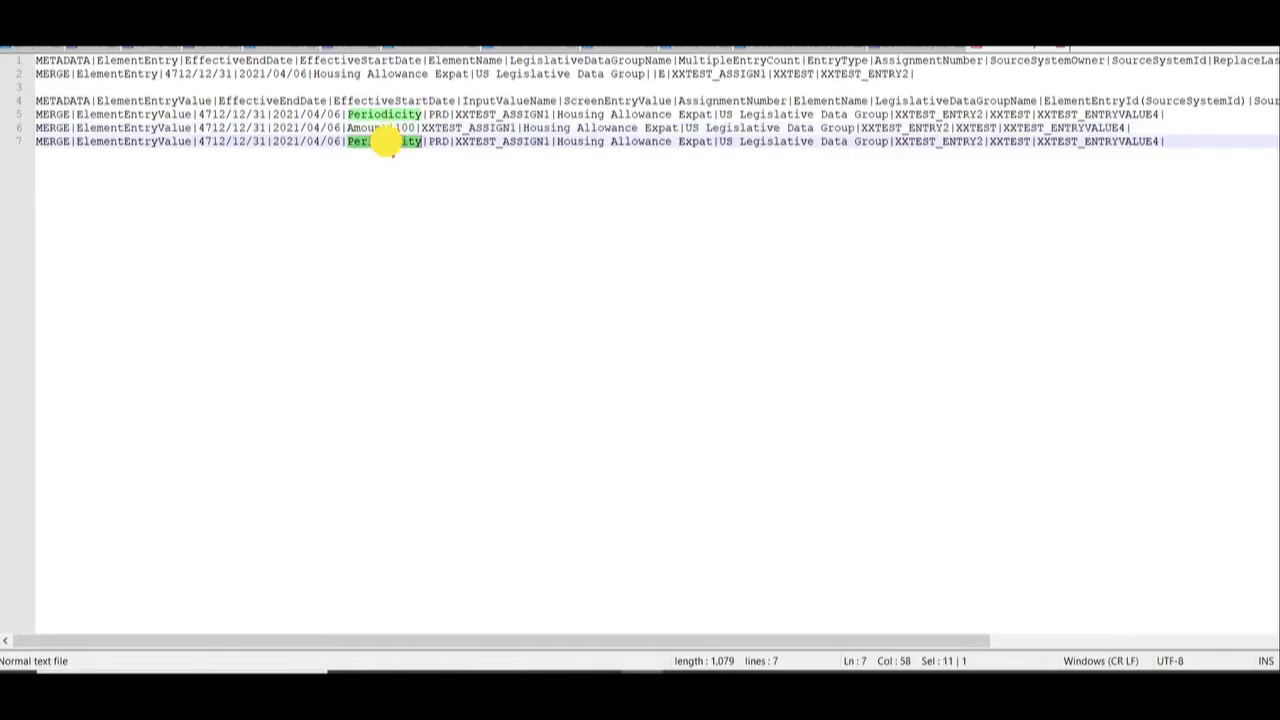
key("ctrl+v")
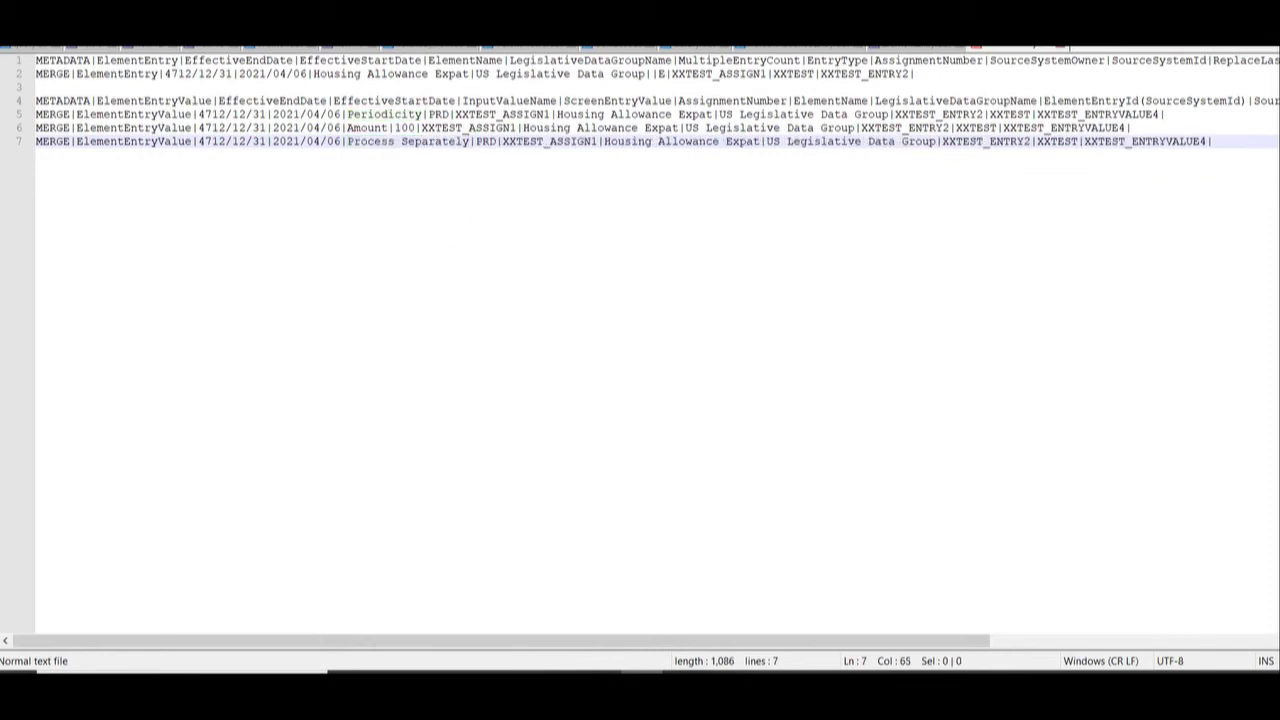
double_click(486, 141)
type("Y")
left_click(1199, 141)
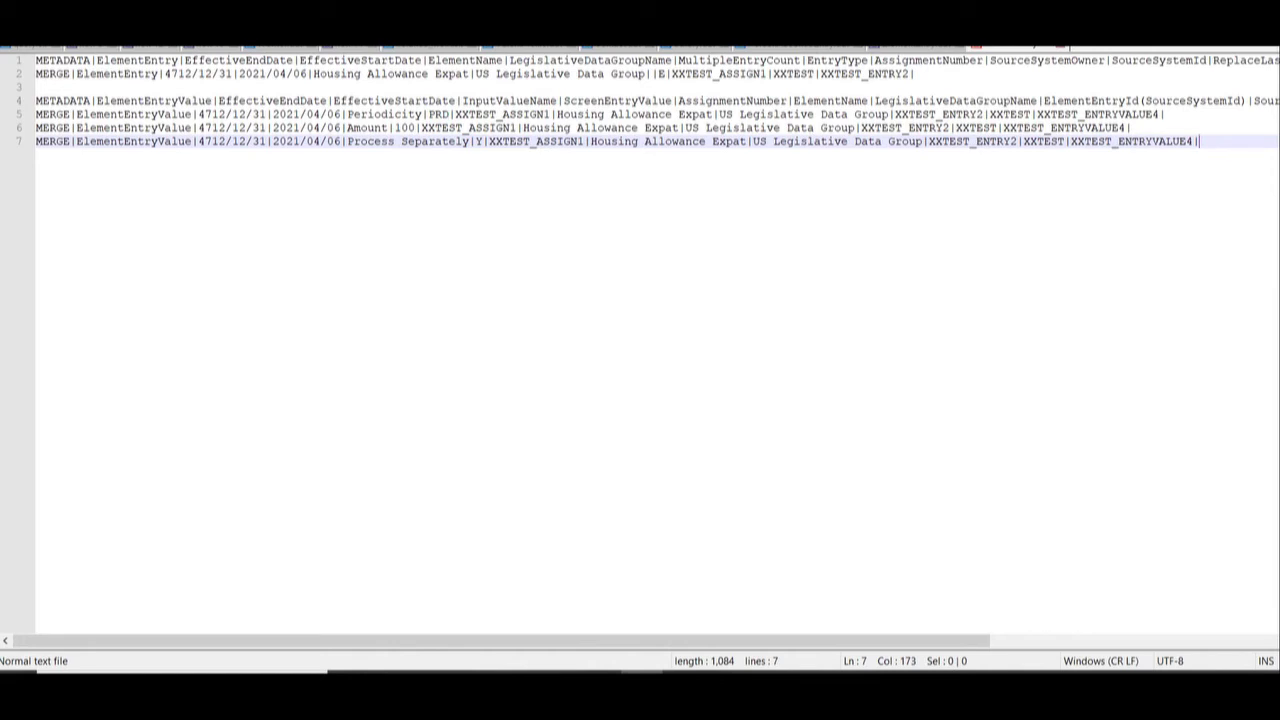
left_click(1128, 128)
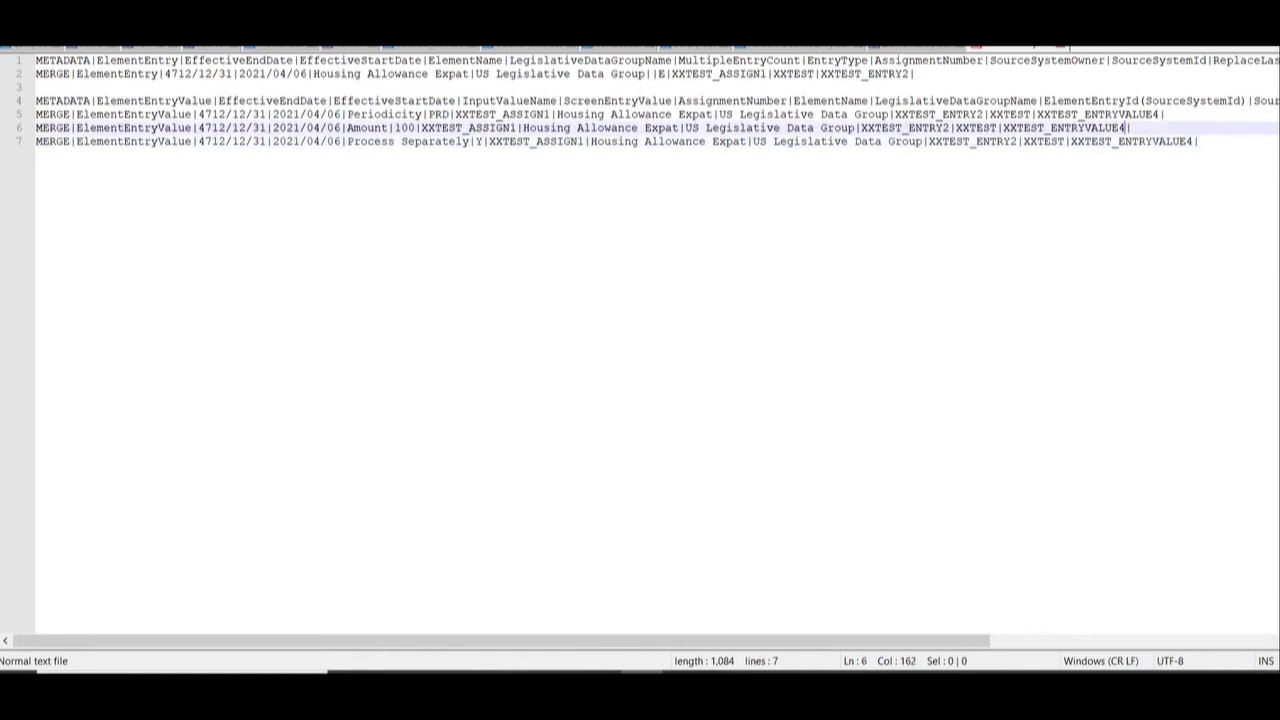
left_click_drag(971, 640, 1259, 640)
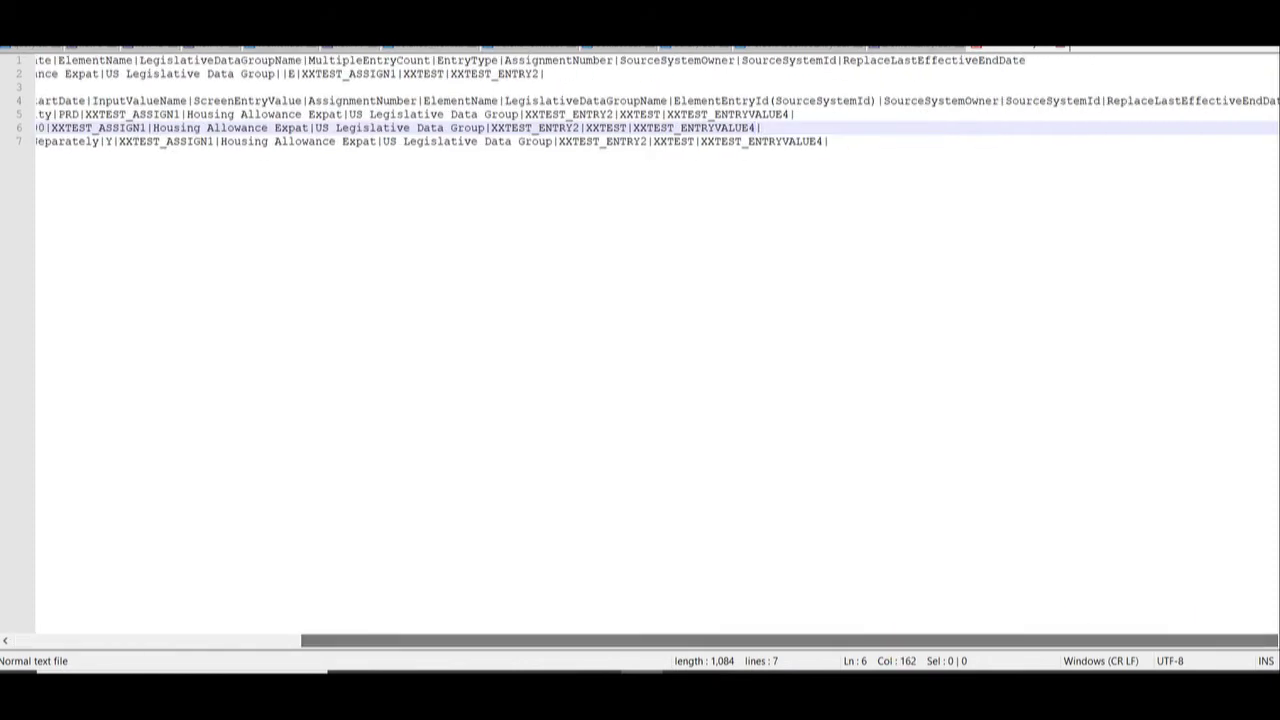
- Renumber the new rows' ids to XXTEST_ENTRYVALUE5 and XXTEST_ENTRYVALUE6
left_click(1037, 100)
double_click(1037, 100)
double_click(737, 114)
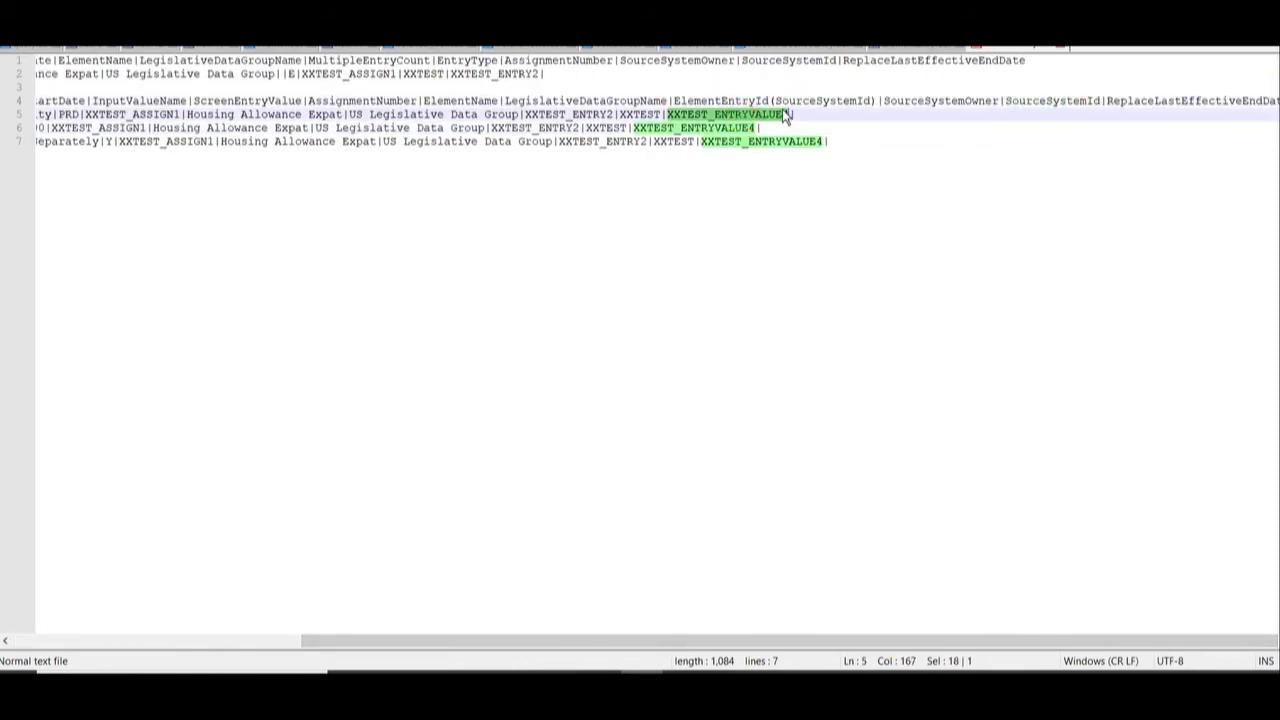
left_click(756, 128)
key("BackSpace")
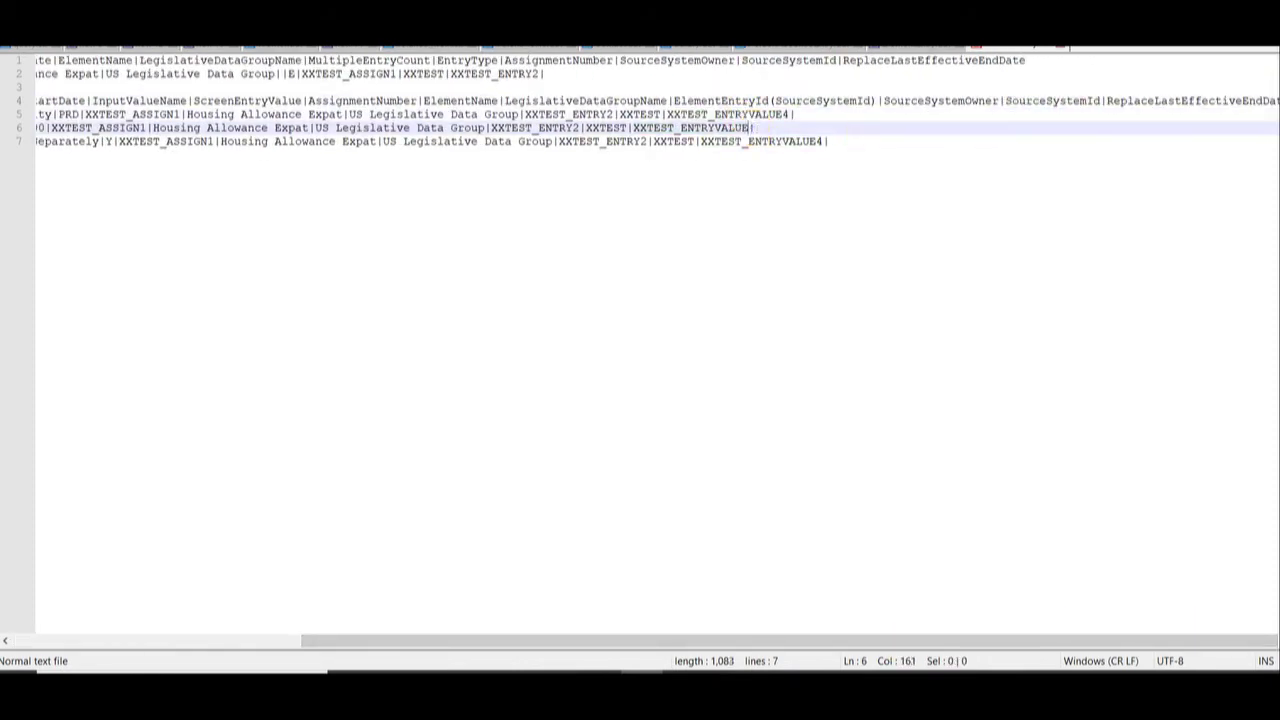
type("5")
left_click(829, 141)
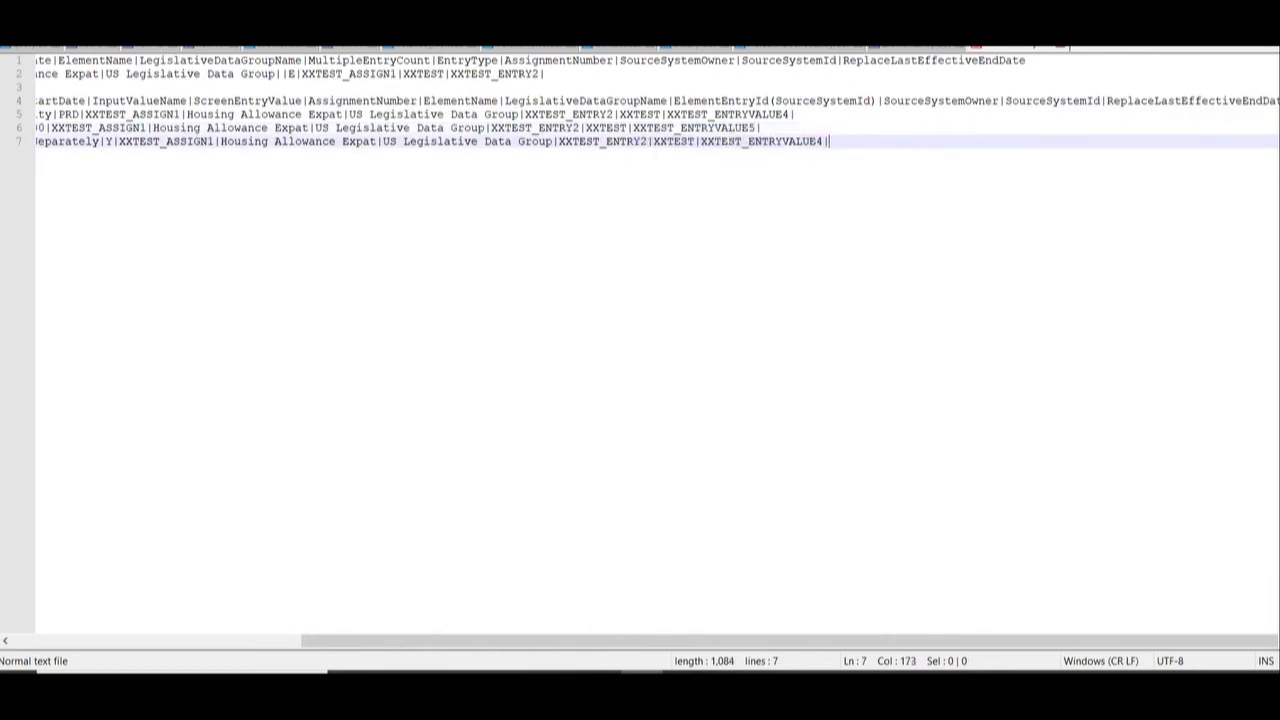
key("BackSpace")
type("6")
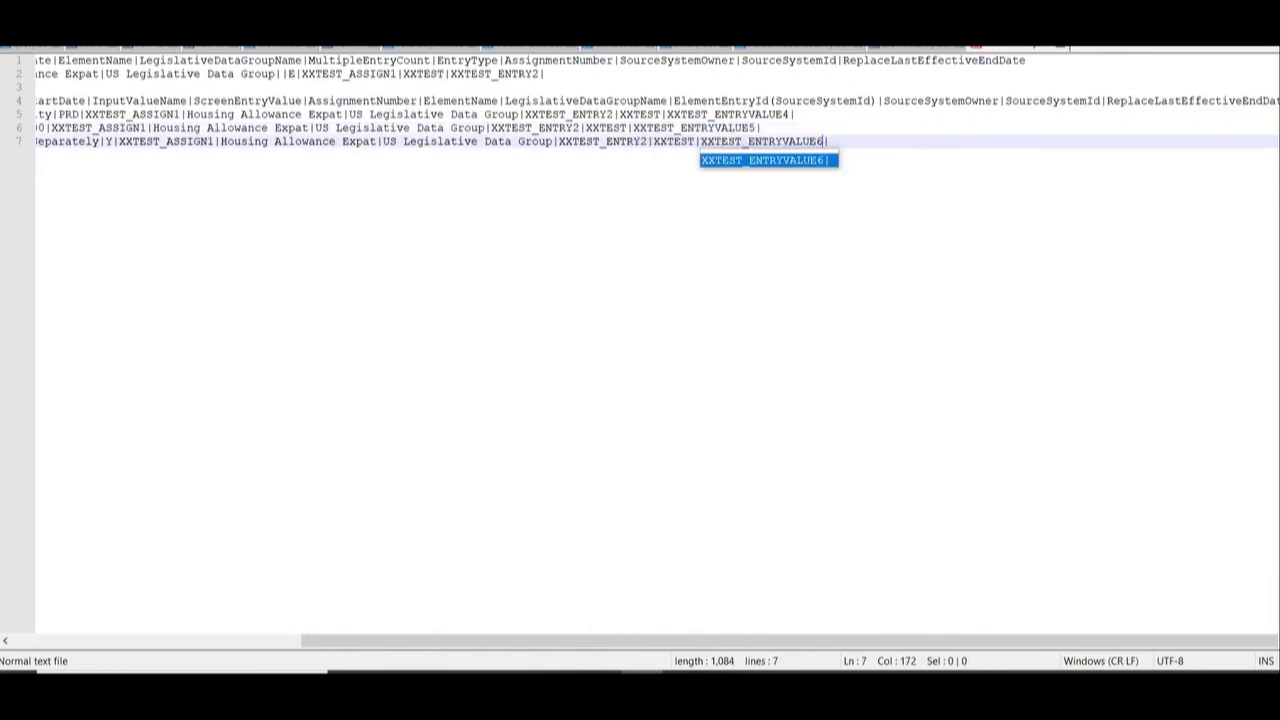
left_click_drag(701, 141, 823, 141)
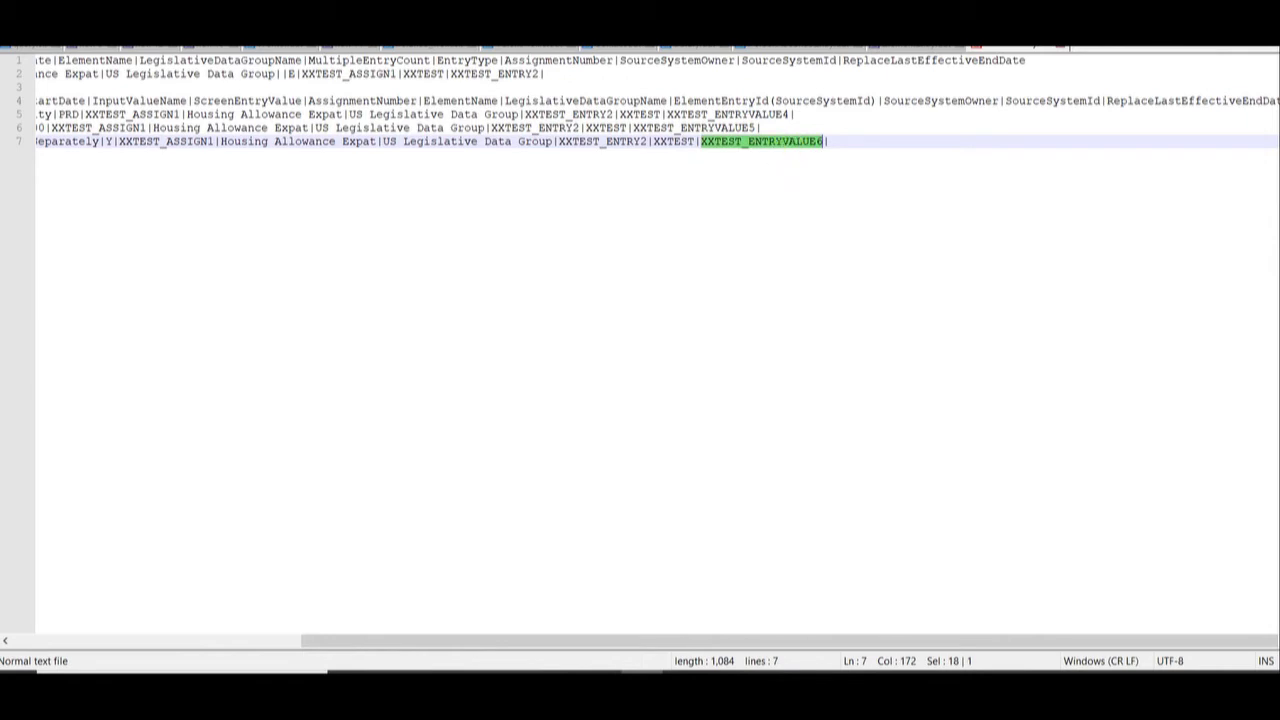
left_click_drag(977, 637, 394, 600)
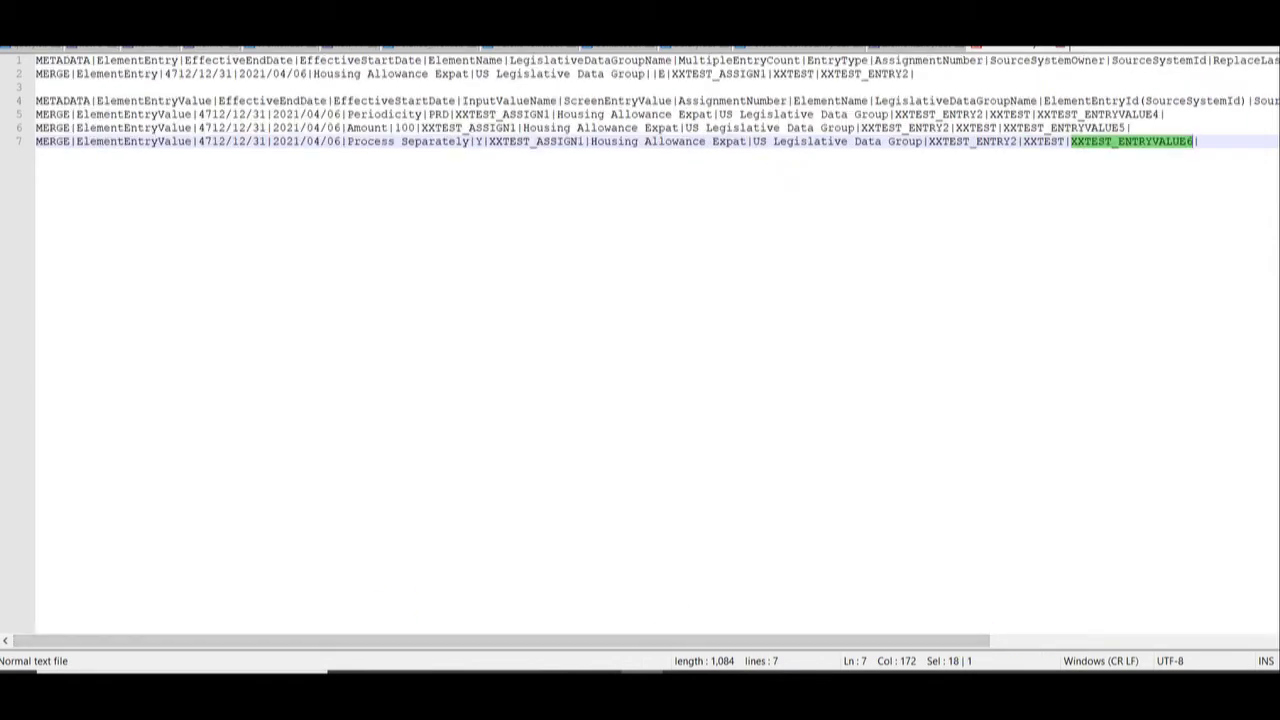
key("End")
- Review entry-value rows 5 to 7, then go to the folder holding ElementEntry.dat
left_click_drag(14, 141, 14, 109)
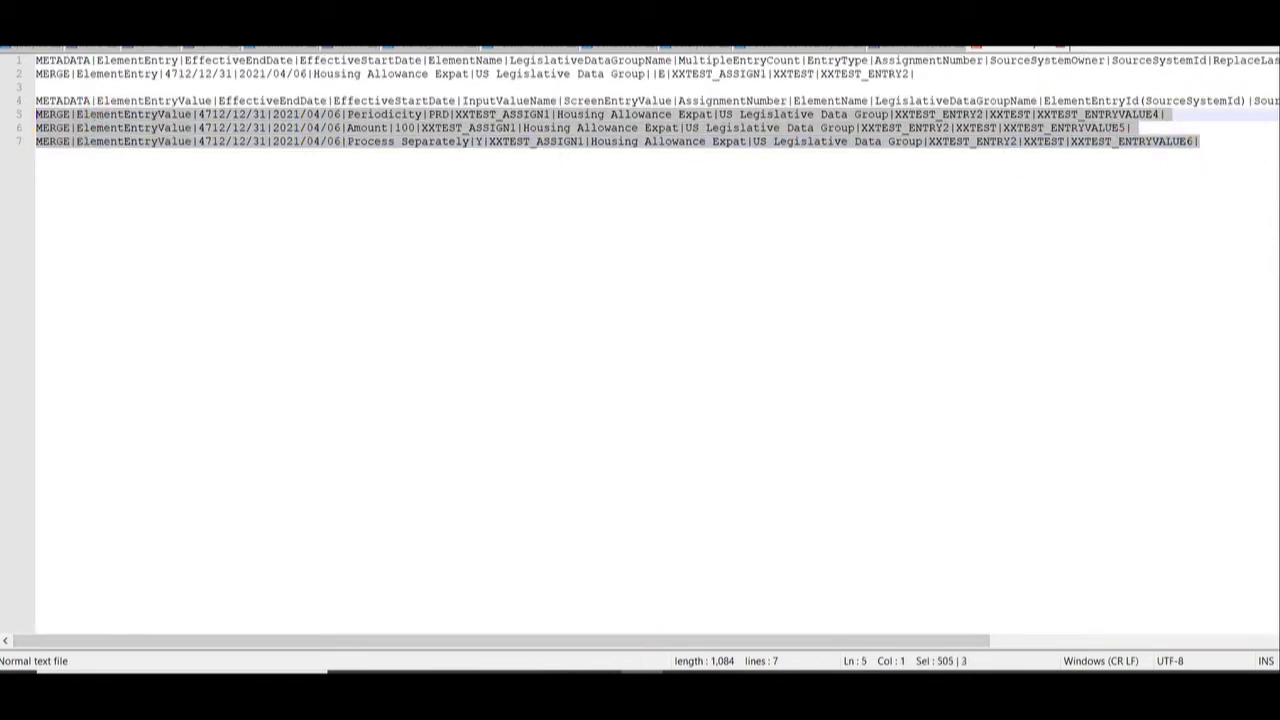
double_click(170, 101)
key("ctrl+End")
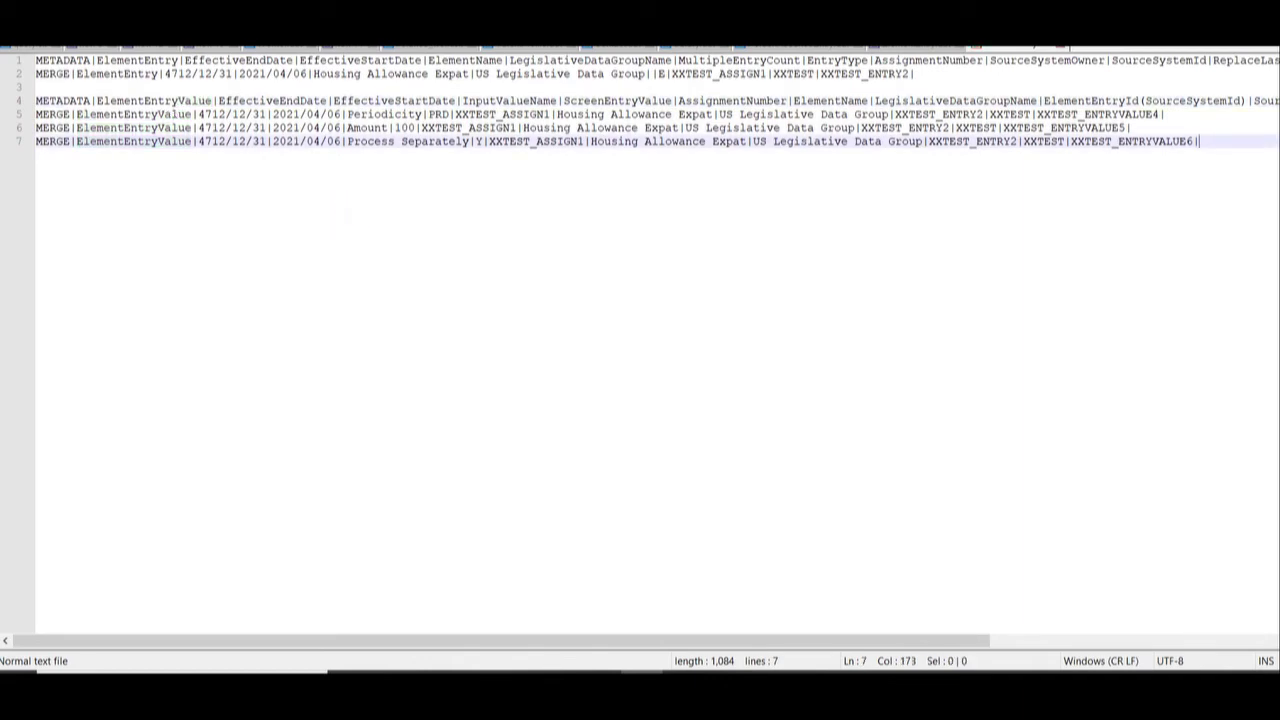
left_click(443, 668)
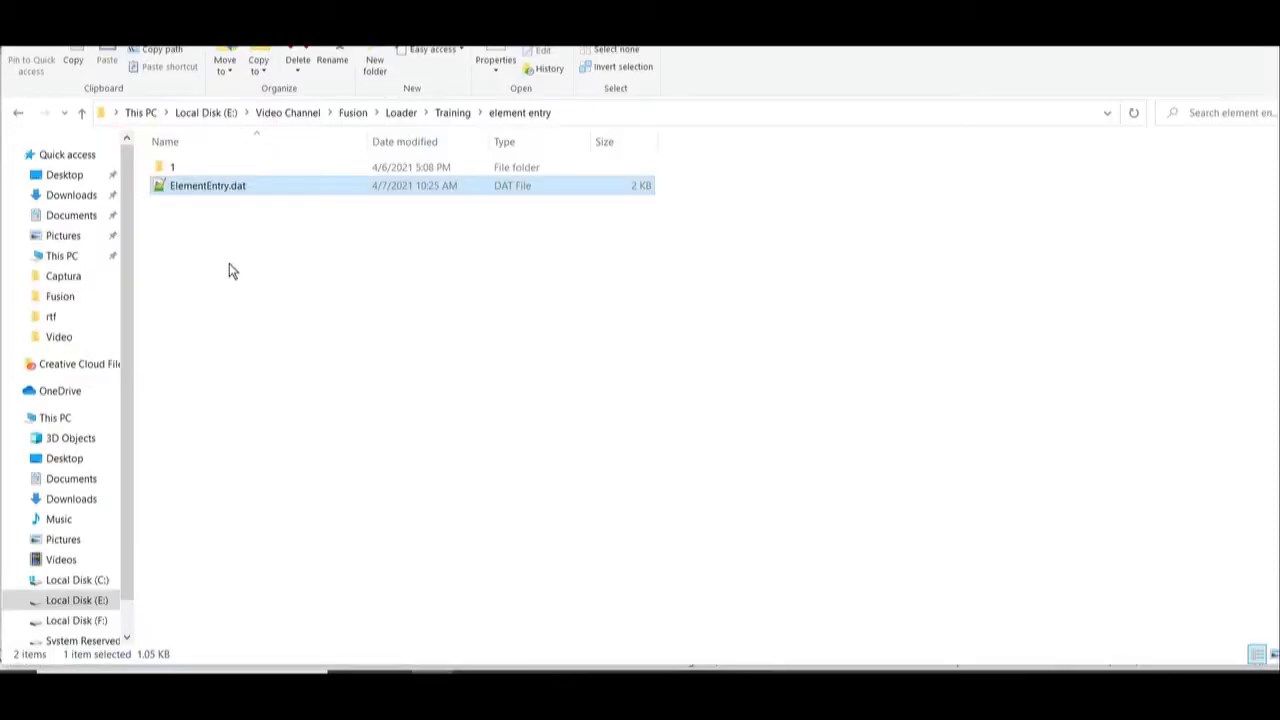
- Use WinRAR to pack ElementEntry.dat into ElementEntry.zip in ZIP format
double_click(208, 188)
right_click(207, 186)
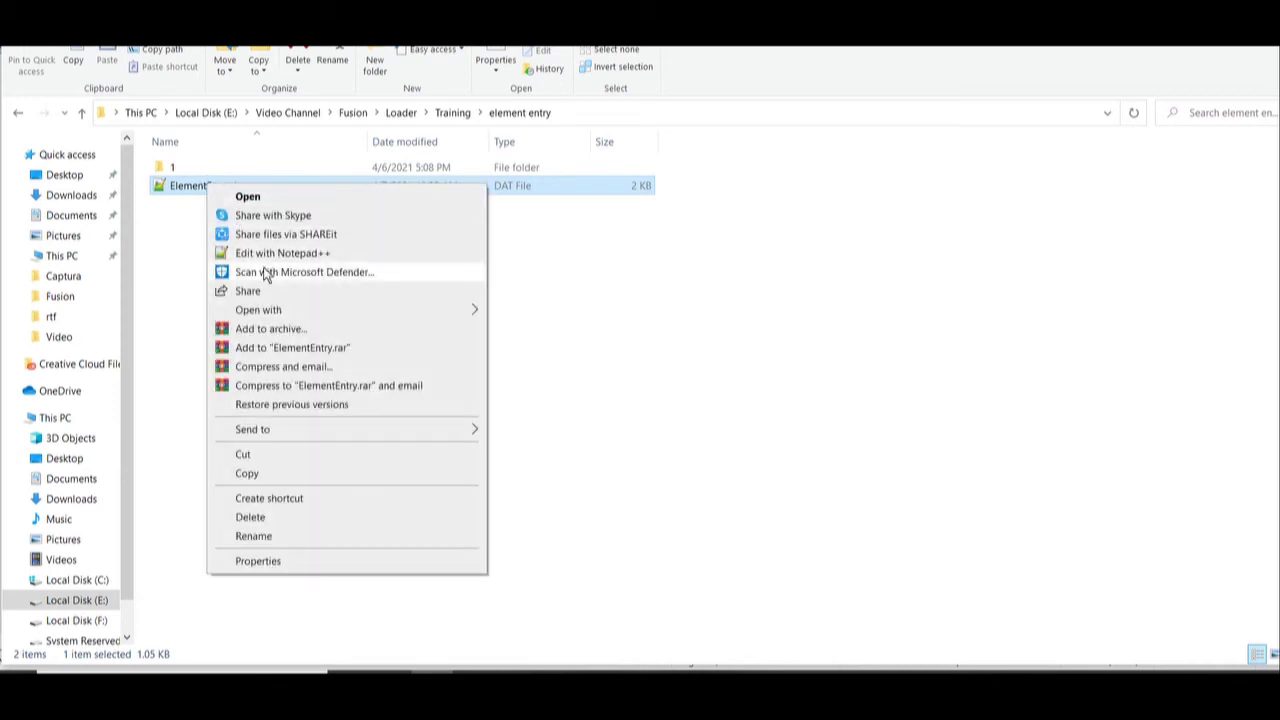
left_click(263, 332)
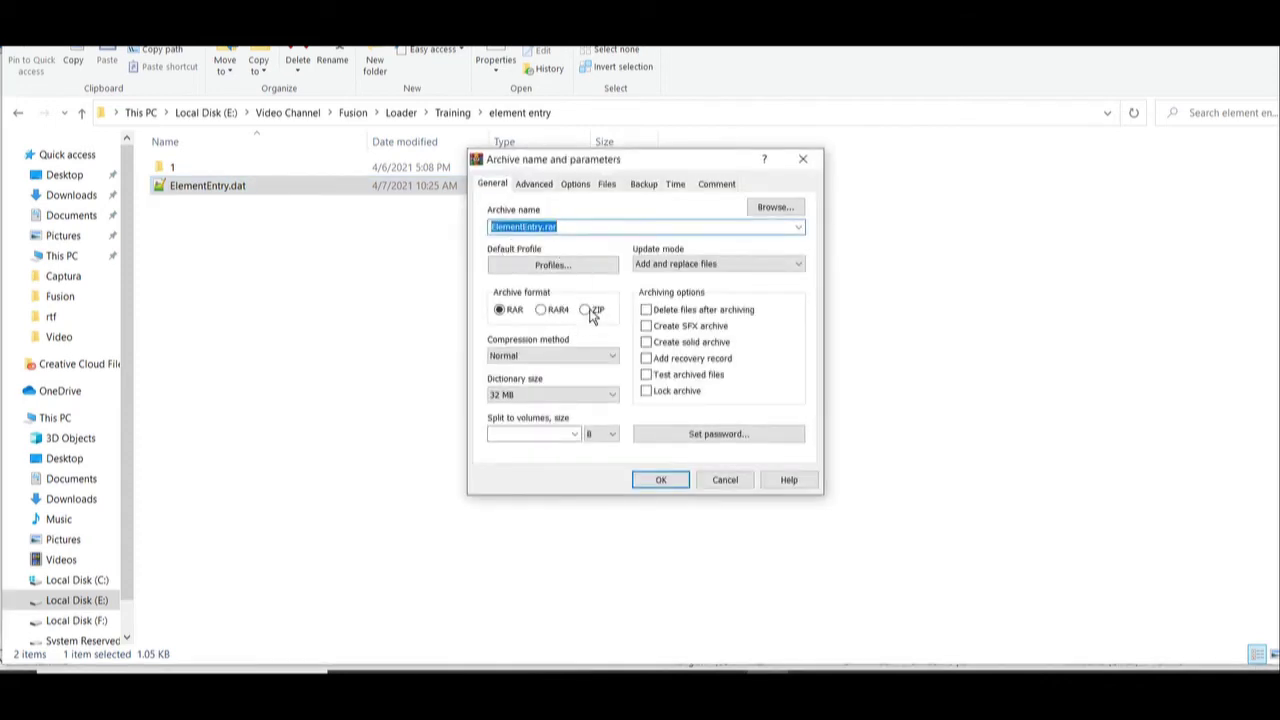
left_click(589, 310)
left_click(668, 480)
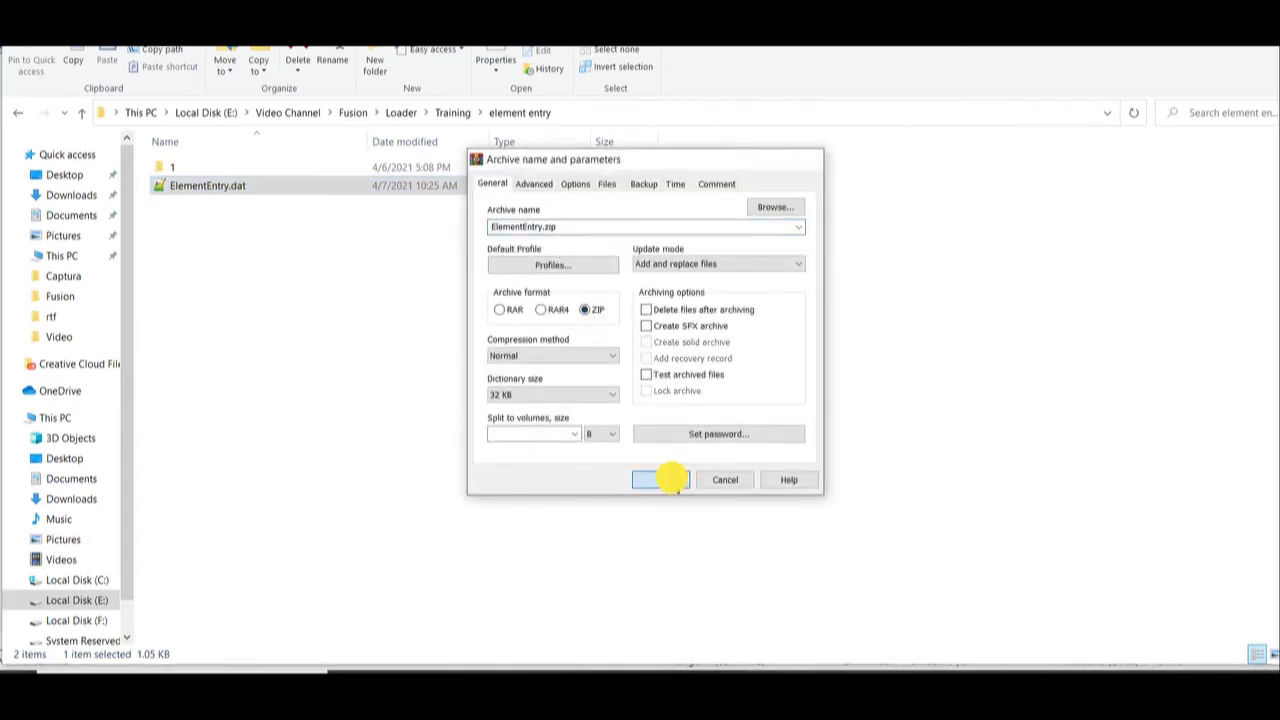
left_click(206, 205)
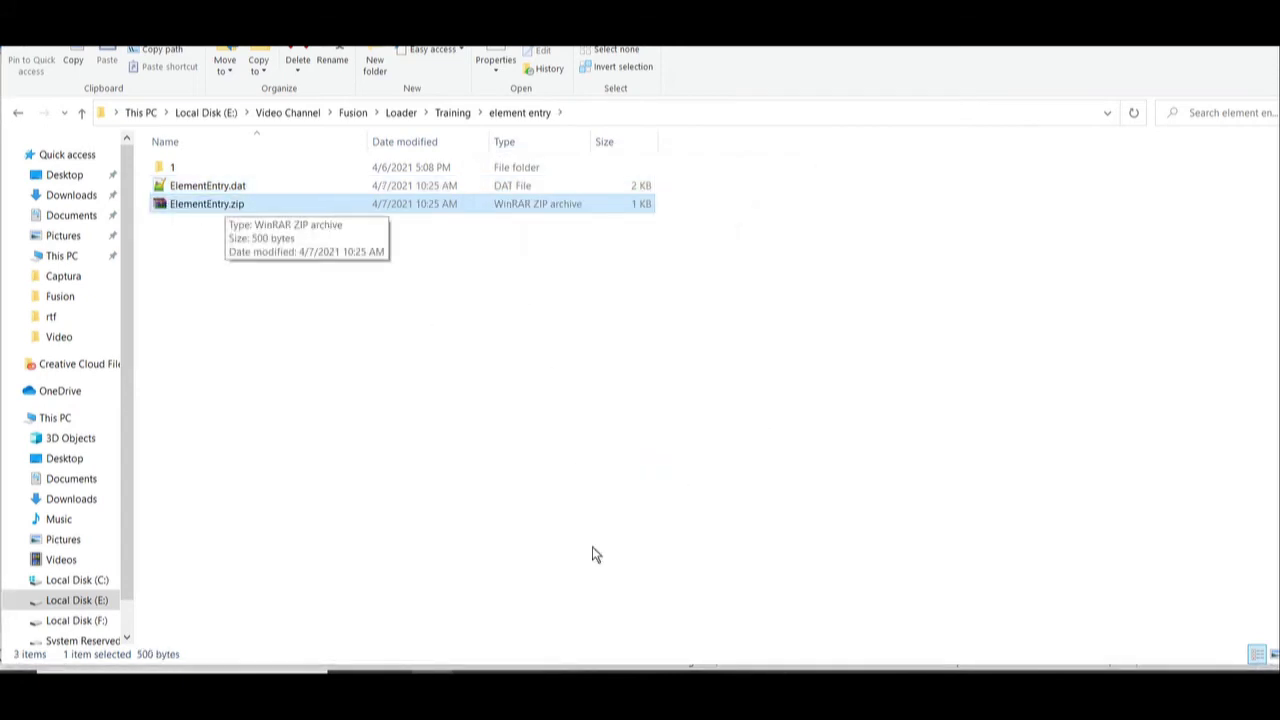
key("alt+Tab")
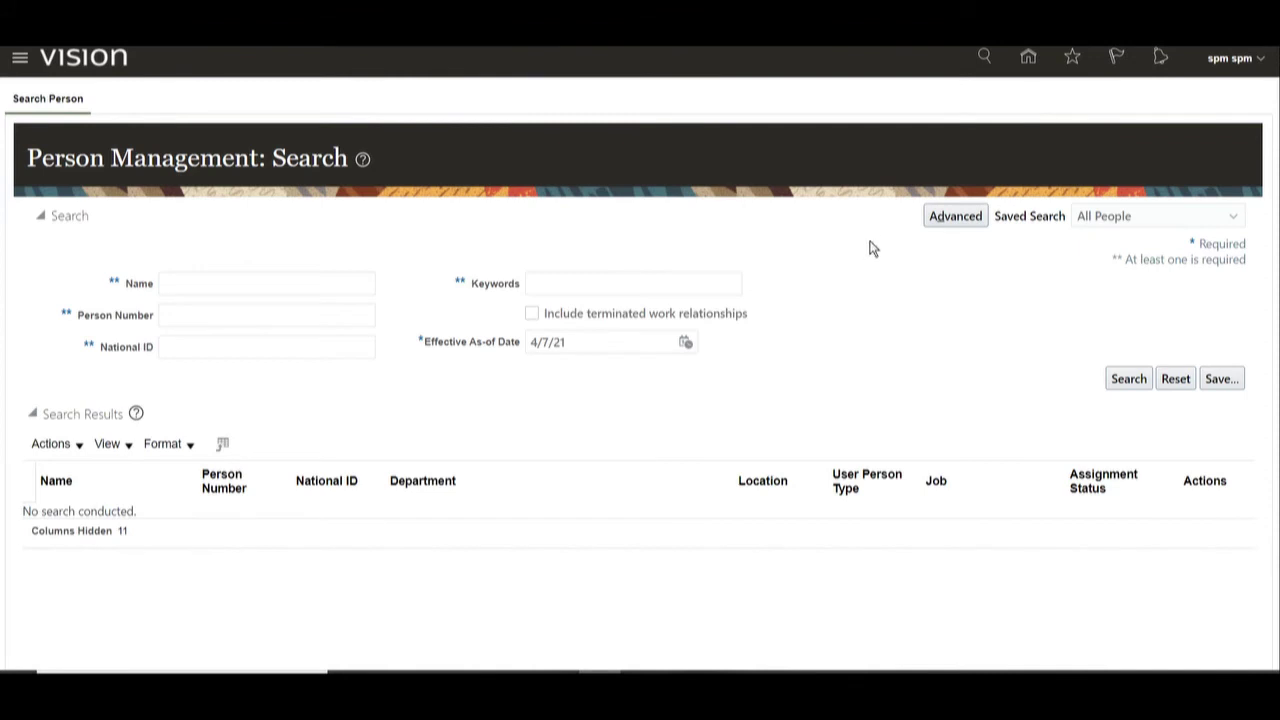
- Go from Home via My Client Groups > Data Exchange to Import and Load Data
left_click(1032, 60)
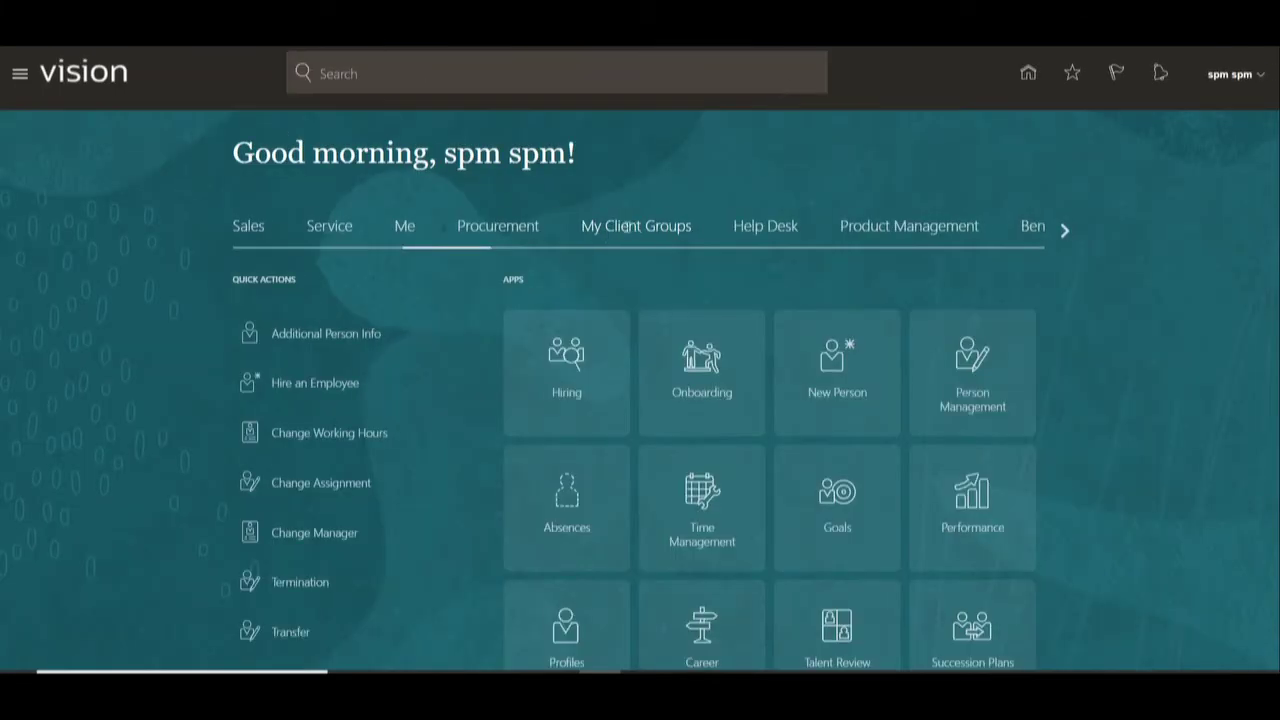
left_click(627, 227)
scroll(1130, 277, "down", 5)
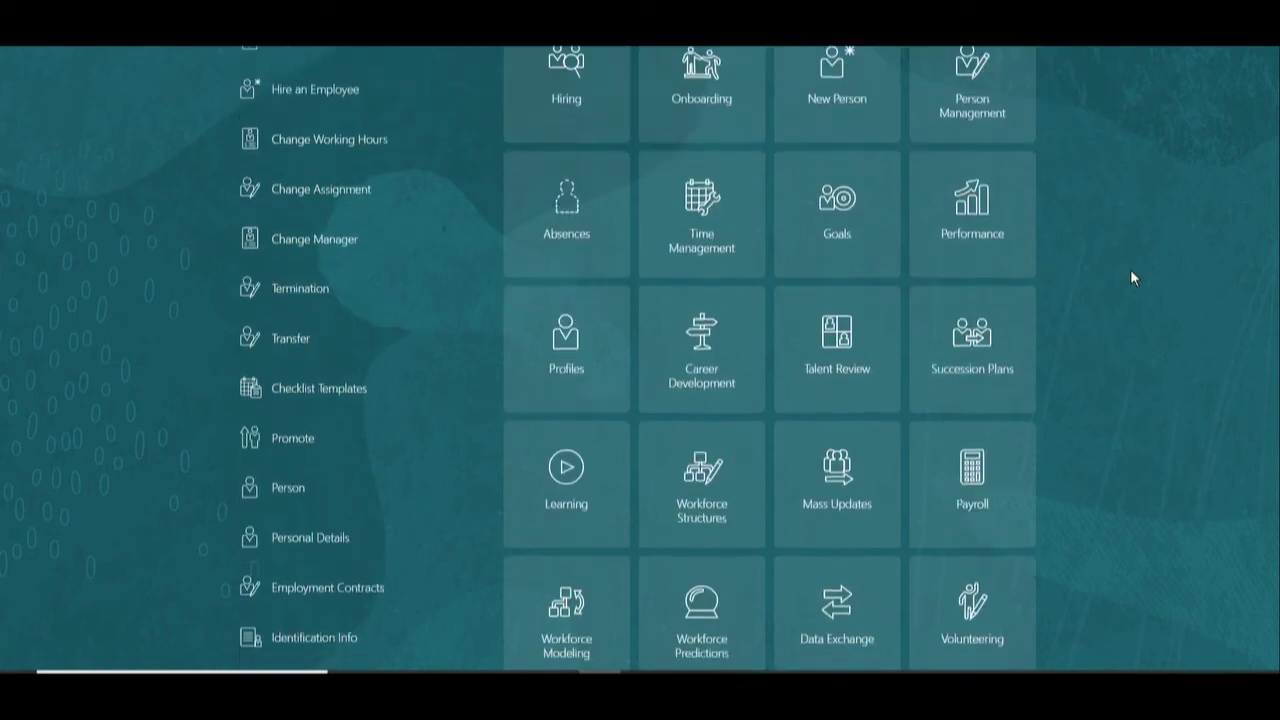
scroll(823, 528, "down", 2)
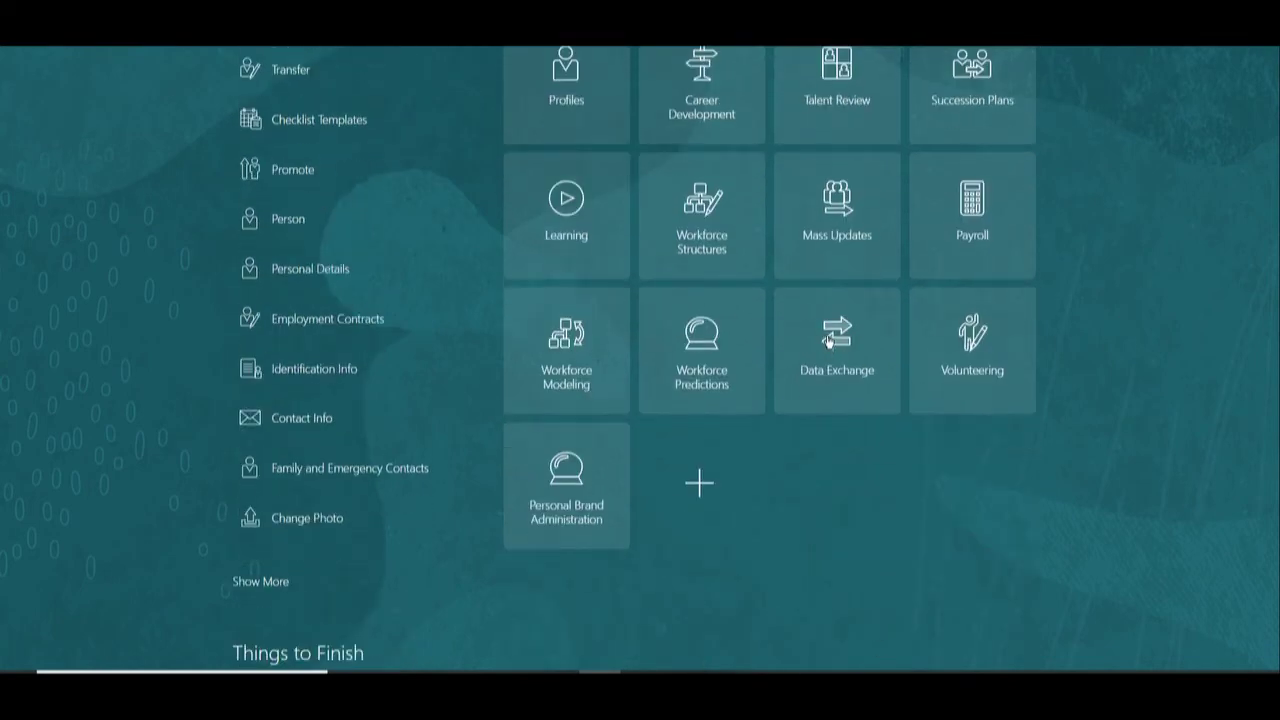
left_click(800, 349)
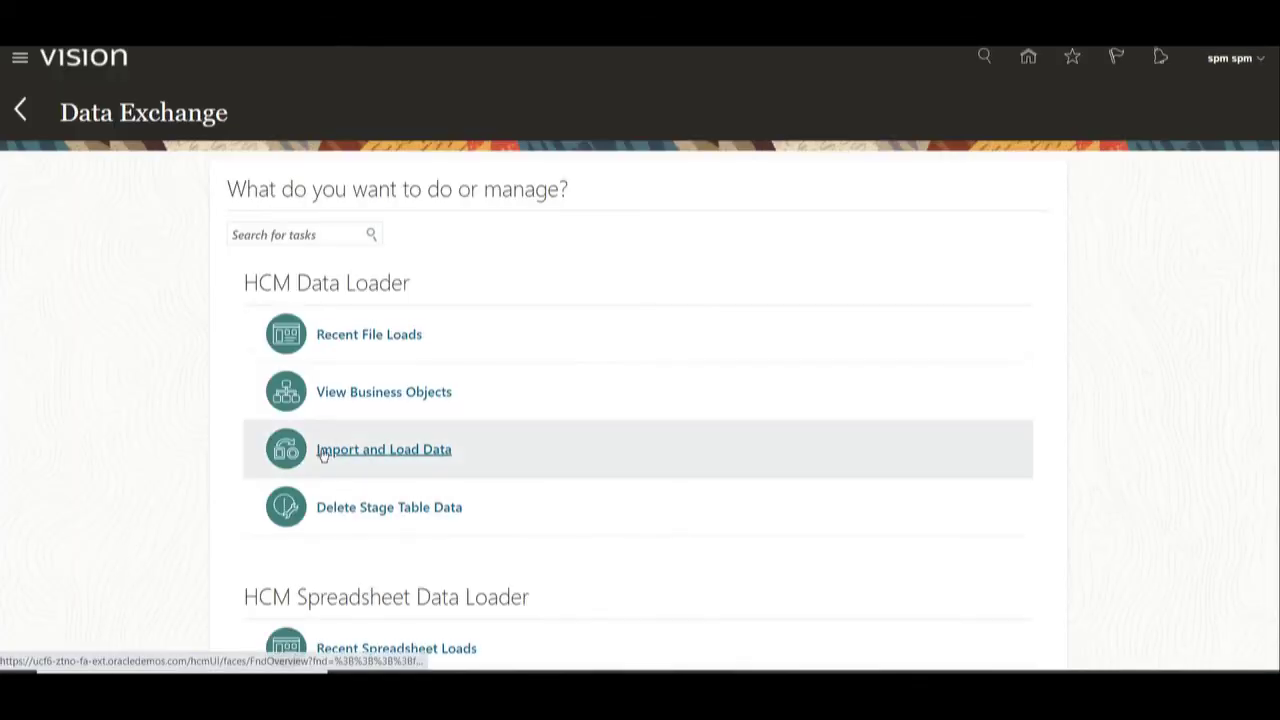
left_click(380, 450)
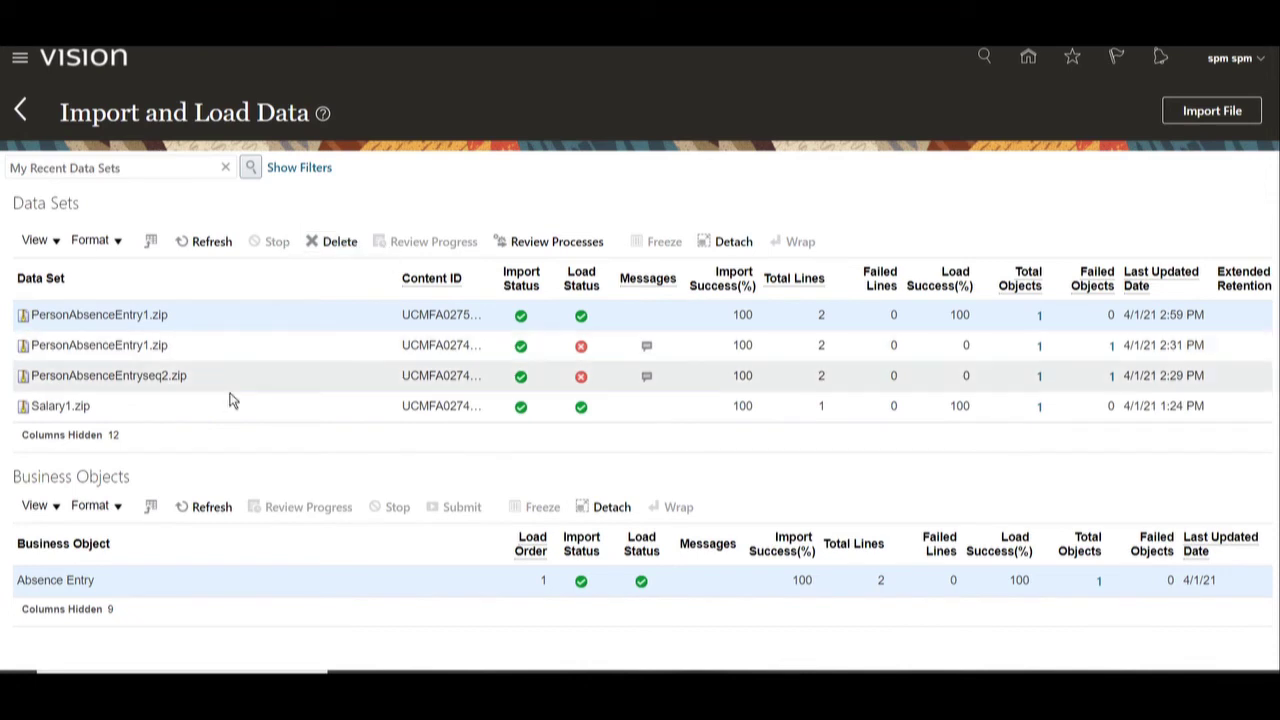
- Import ElementEntry.zip and submit the Import and Load HCM Data File process
left_click(1216, 114)
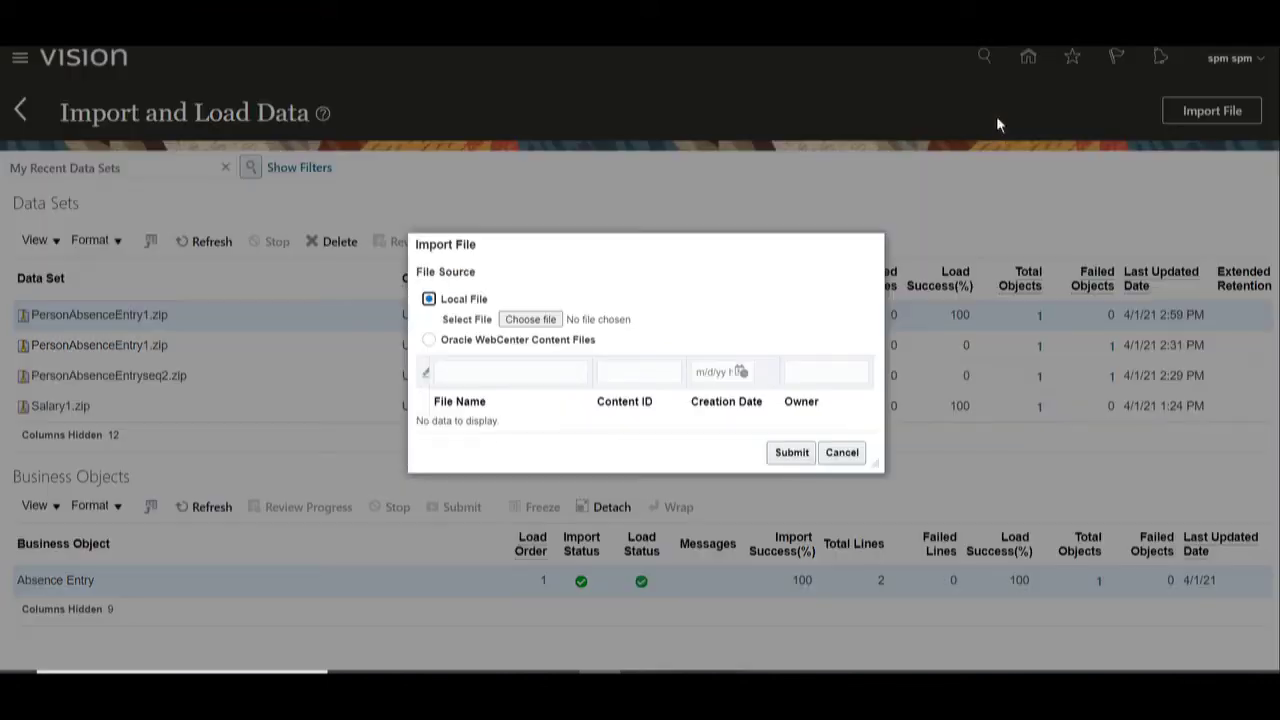
left_click(531, 319)
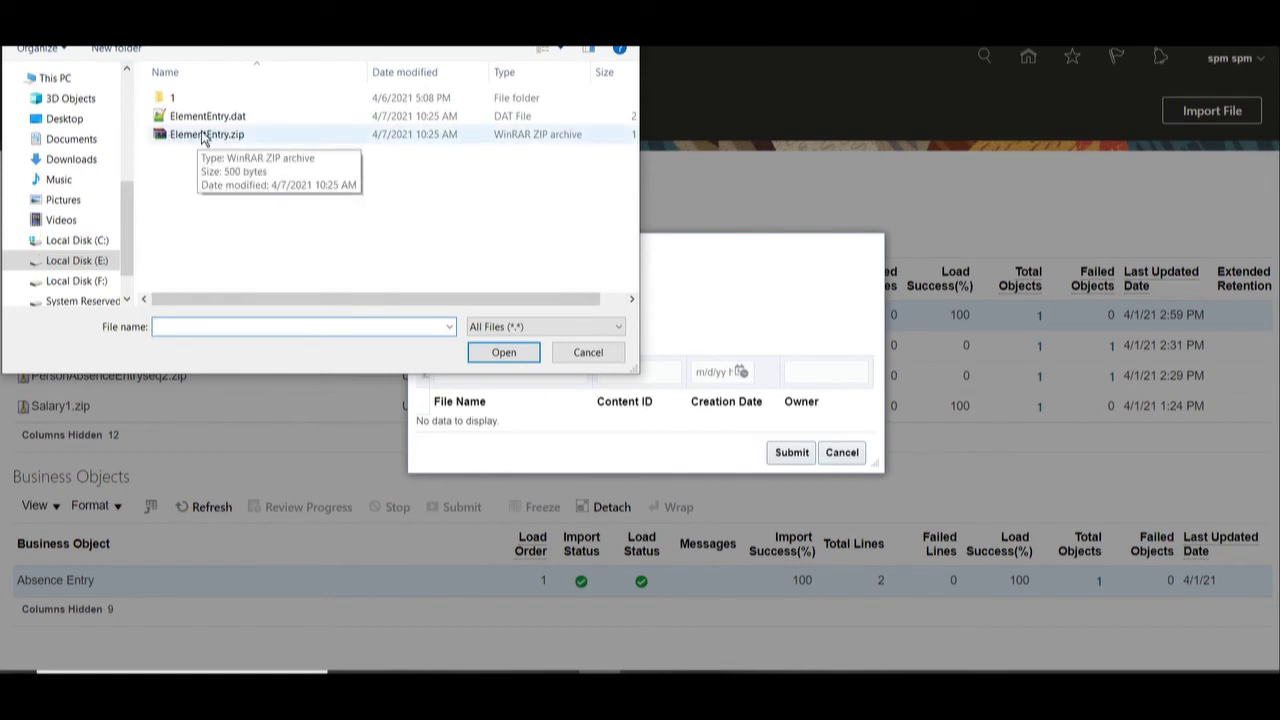
left_click(203, 136)
left_click(503, 353)
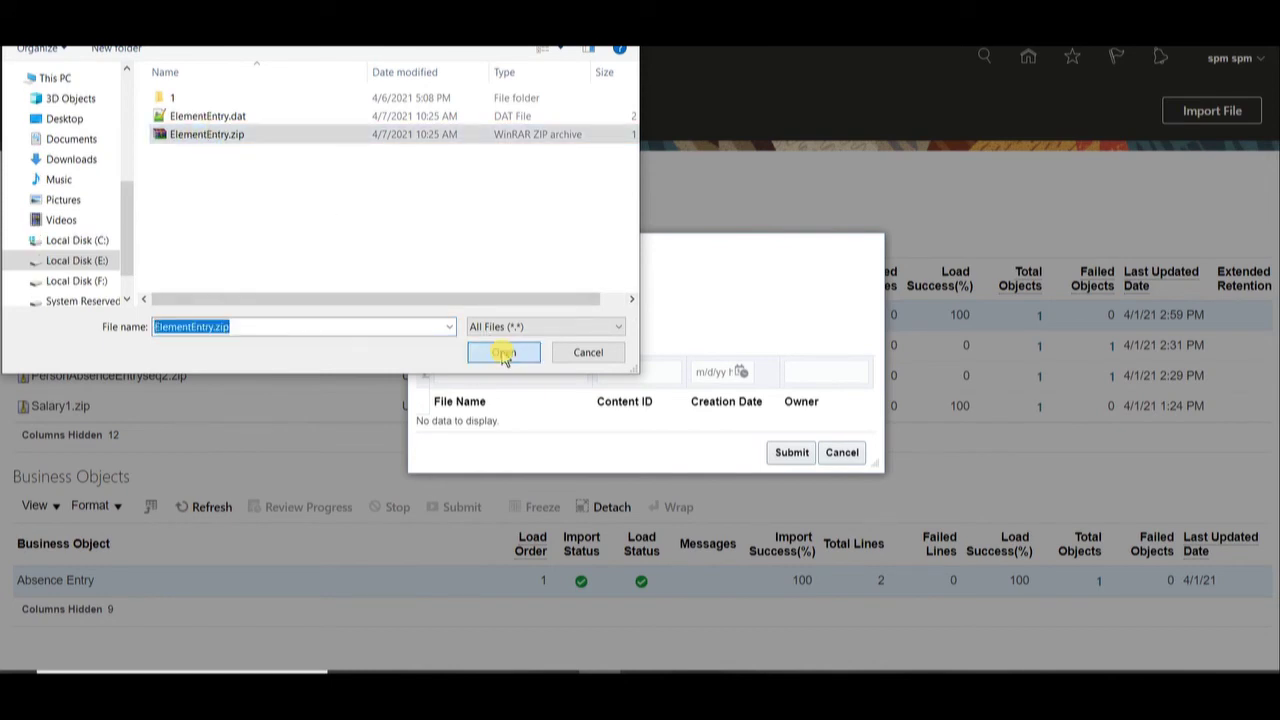
left_click(798, 452)
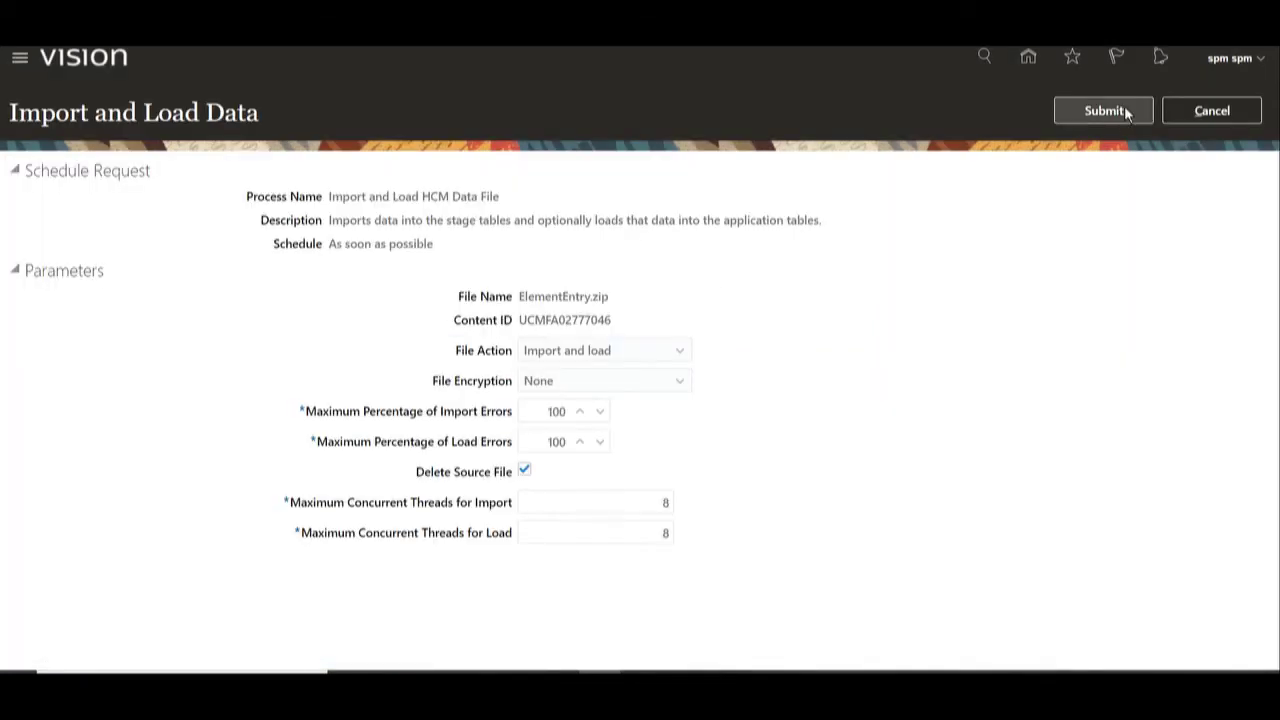
left_click(1104, 111)
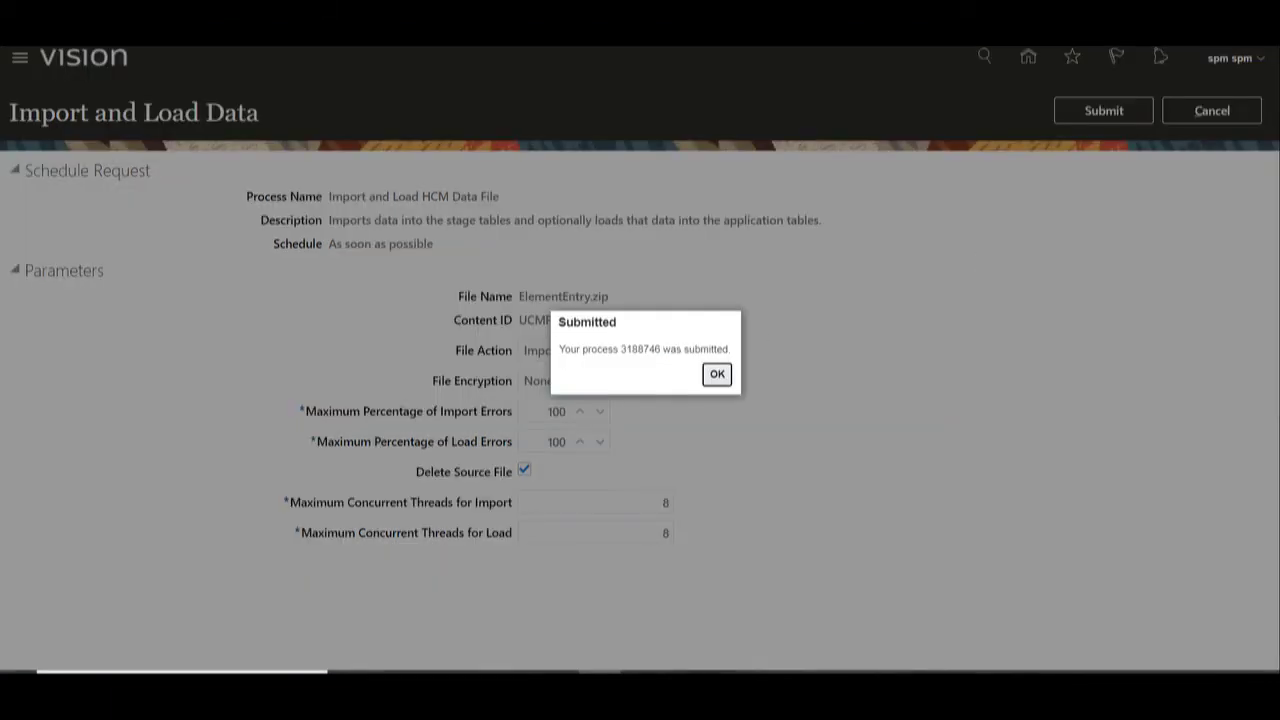
left_click_drag(584, 349, 717, 378)
left_click(717, 376)
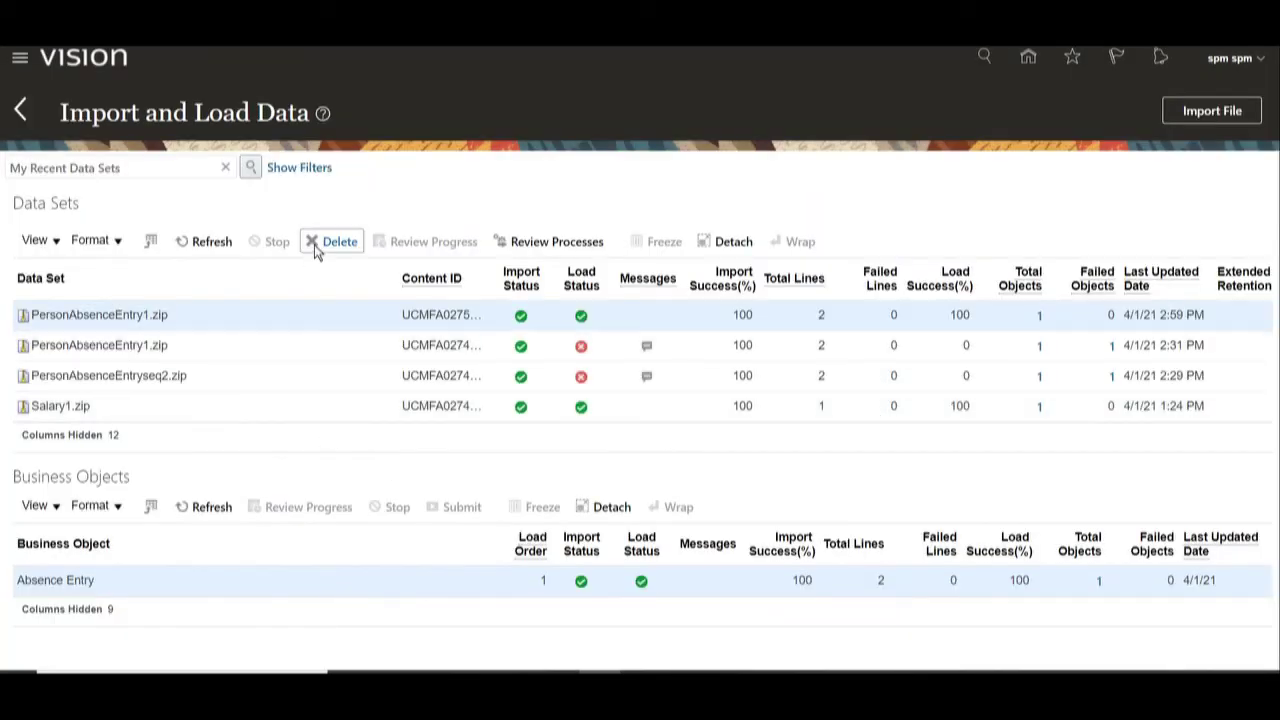
- Refresh the Data Sets table until the ElementEntry.zip data set appears and imports
left_click(209, 247)
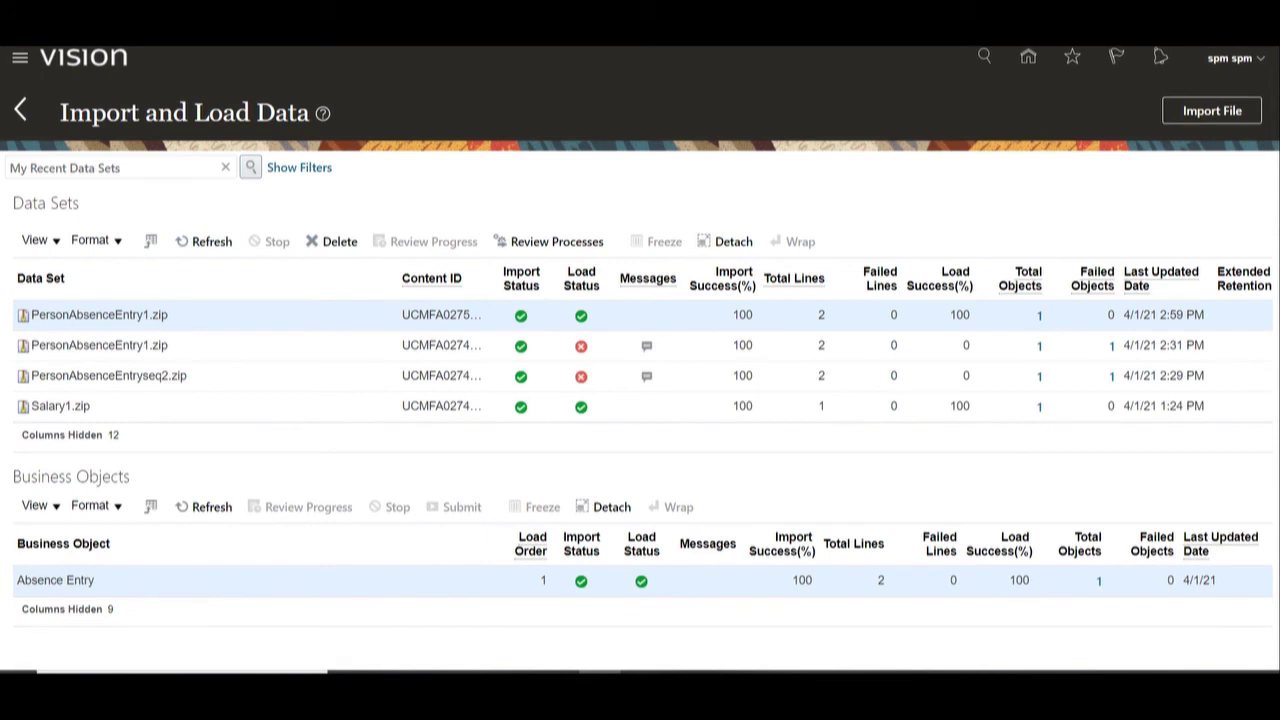
left_click(207, 245)
left_click(212, 242)
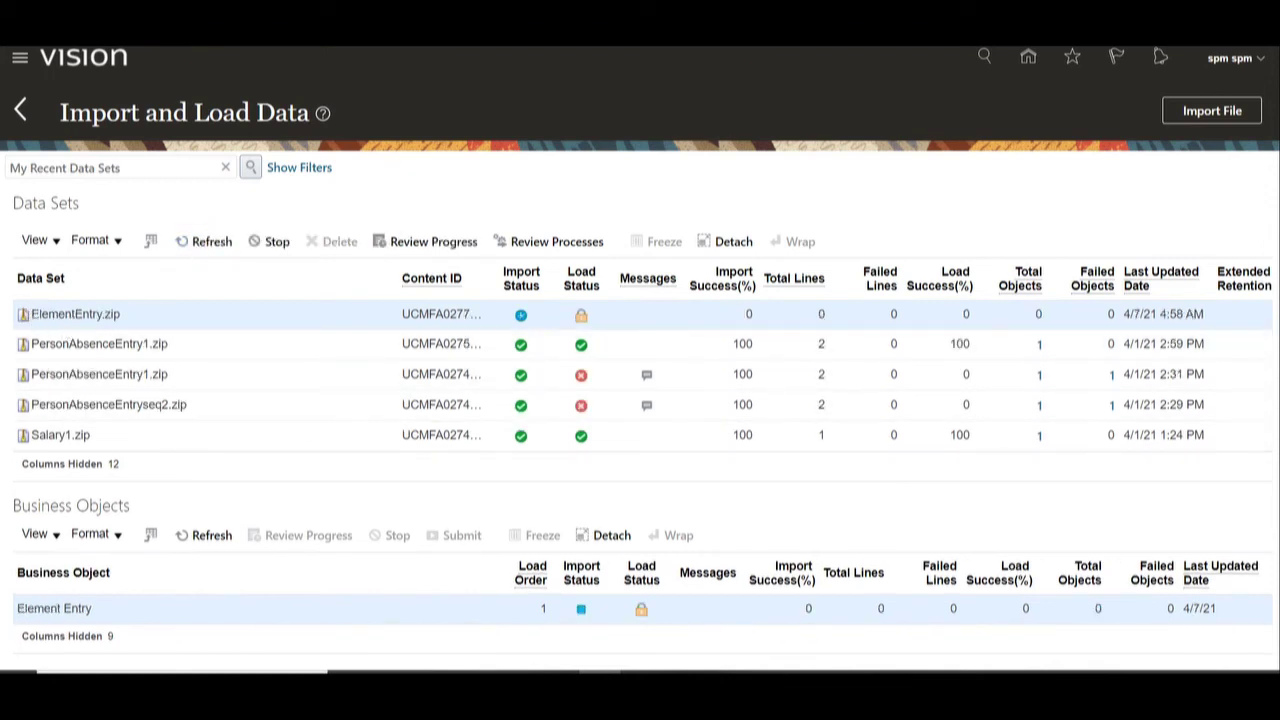
double_click(137, 314)
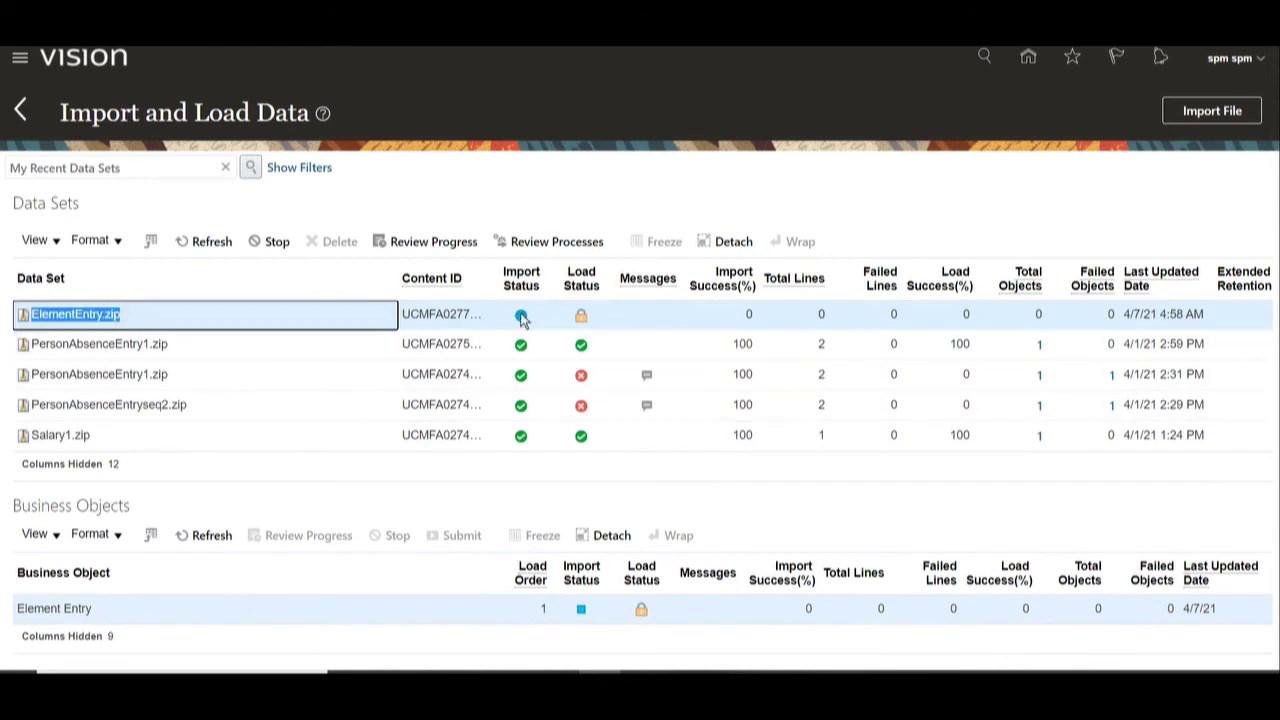
left_click(624, 188)
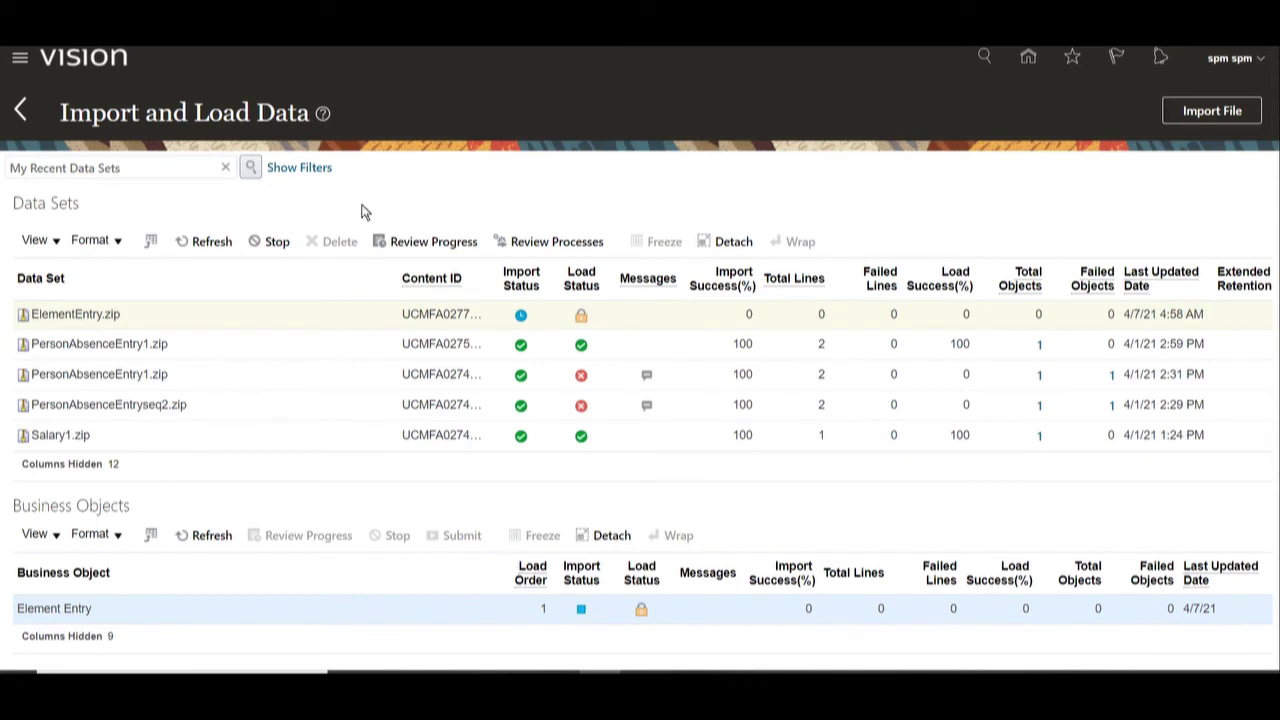
left_click(190, 241)
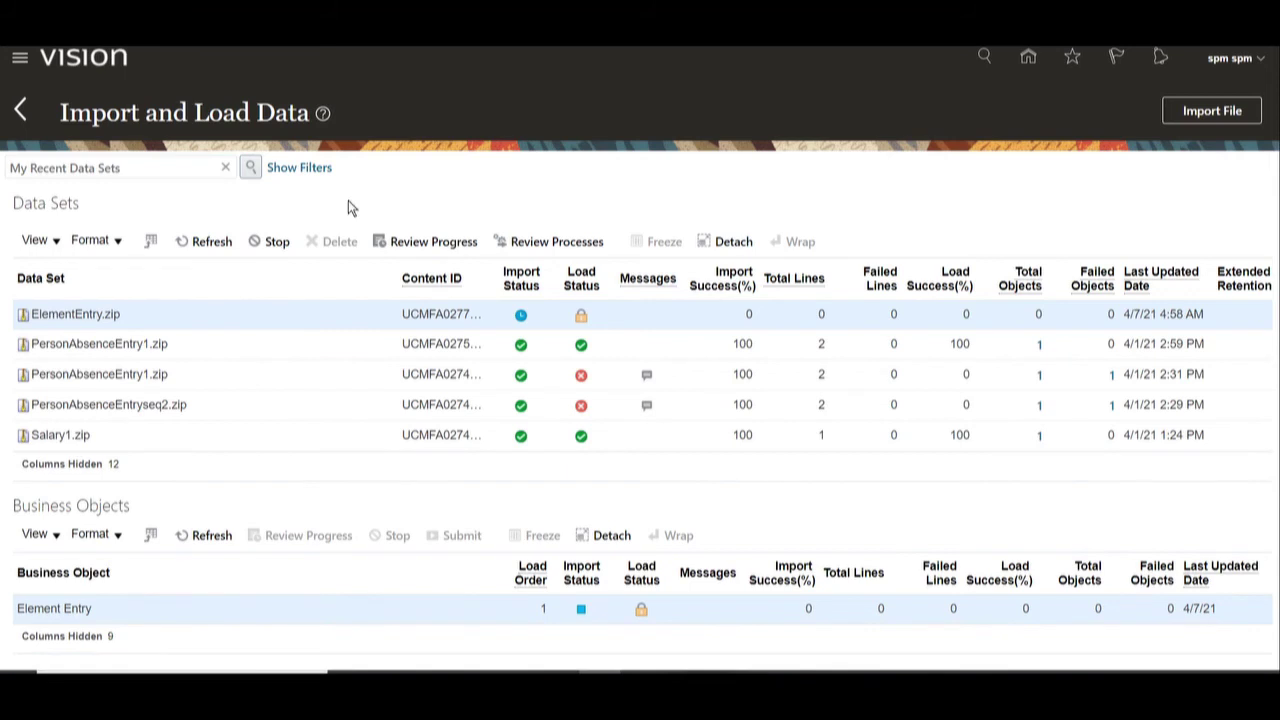
left_click(195, 241)
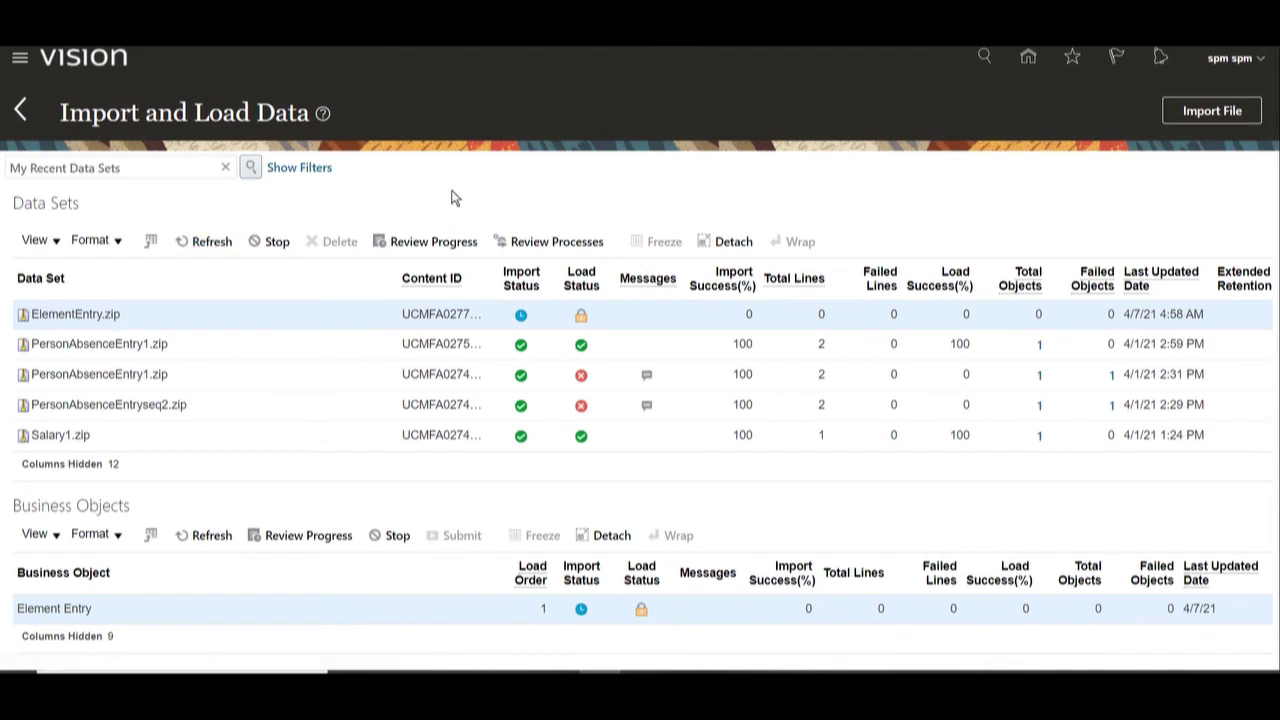
left_click(210, 241)
- Keep refreshing to confirm 4 total lines, 100% import success, and loading under way
left_click(829, 306)
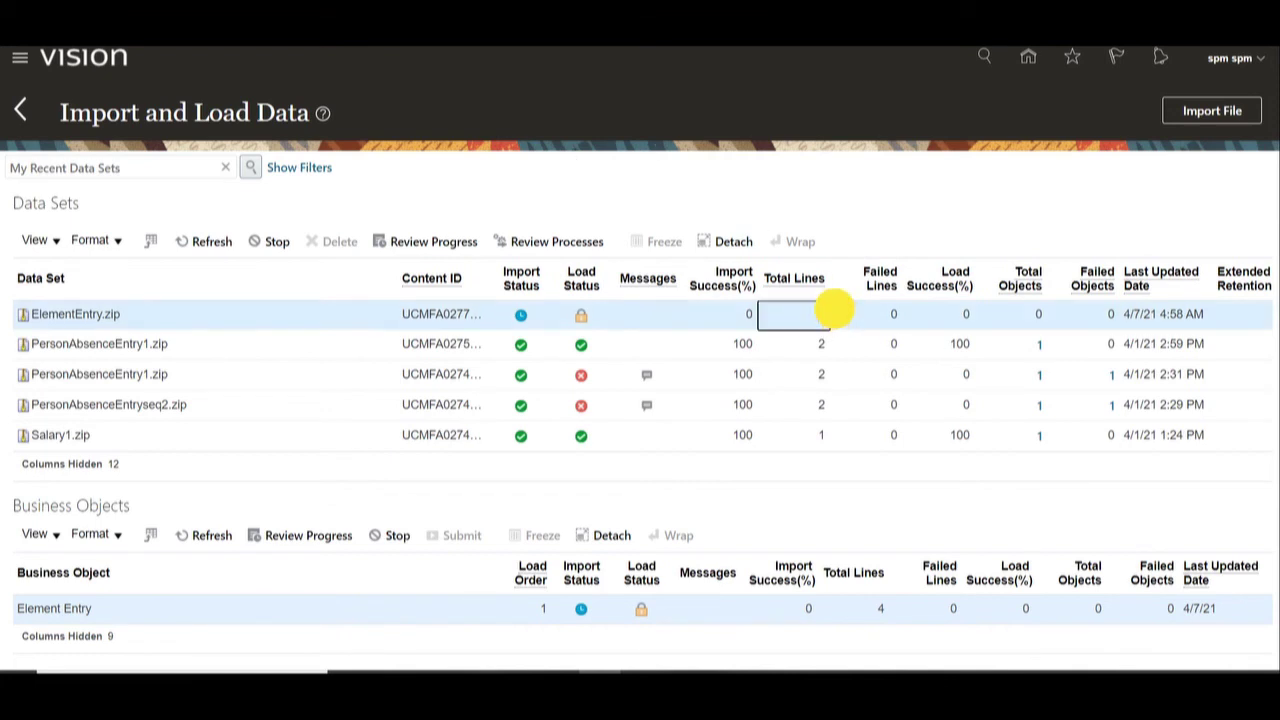
left_click(750, 178)
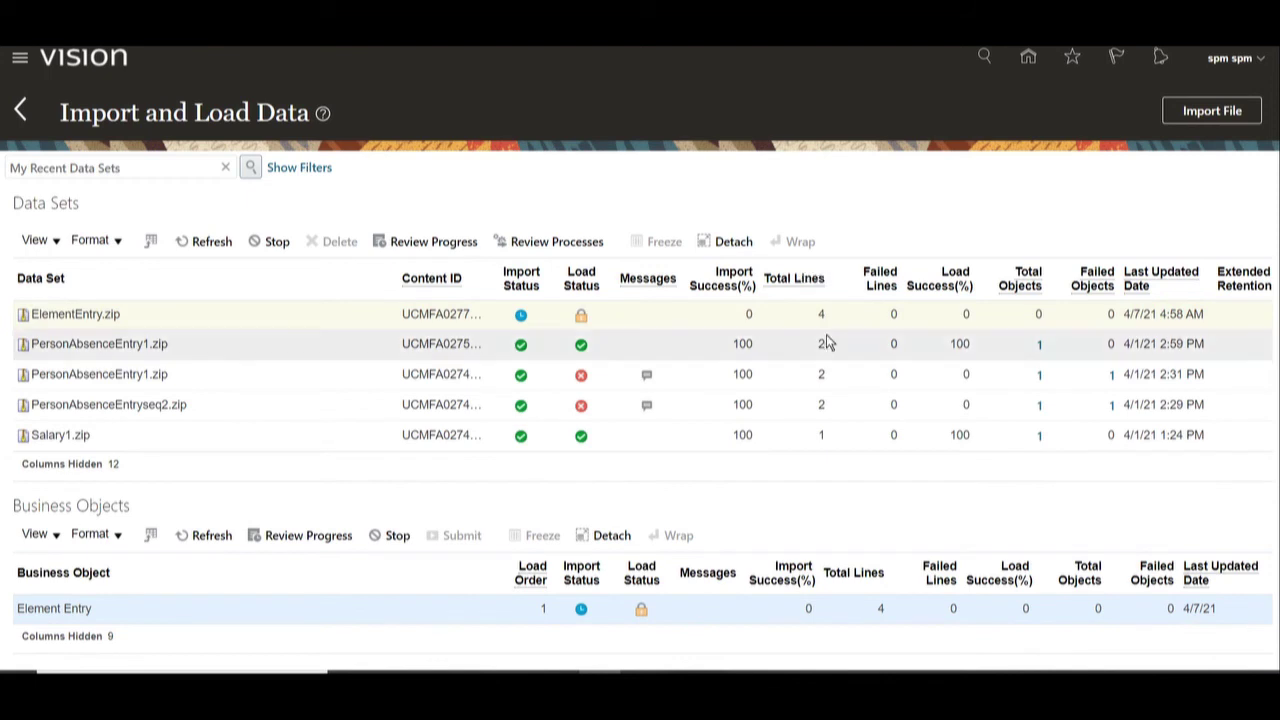
left_click(207, 243)
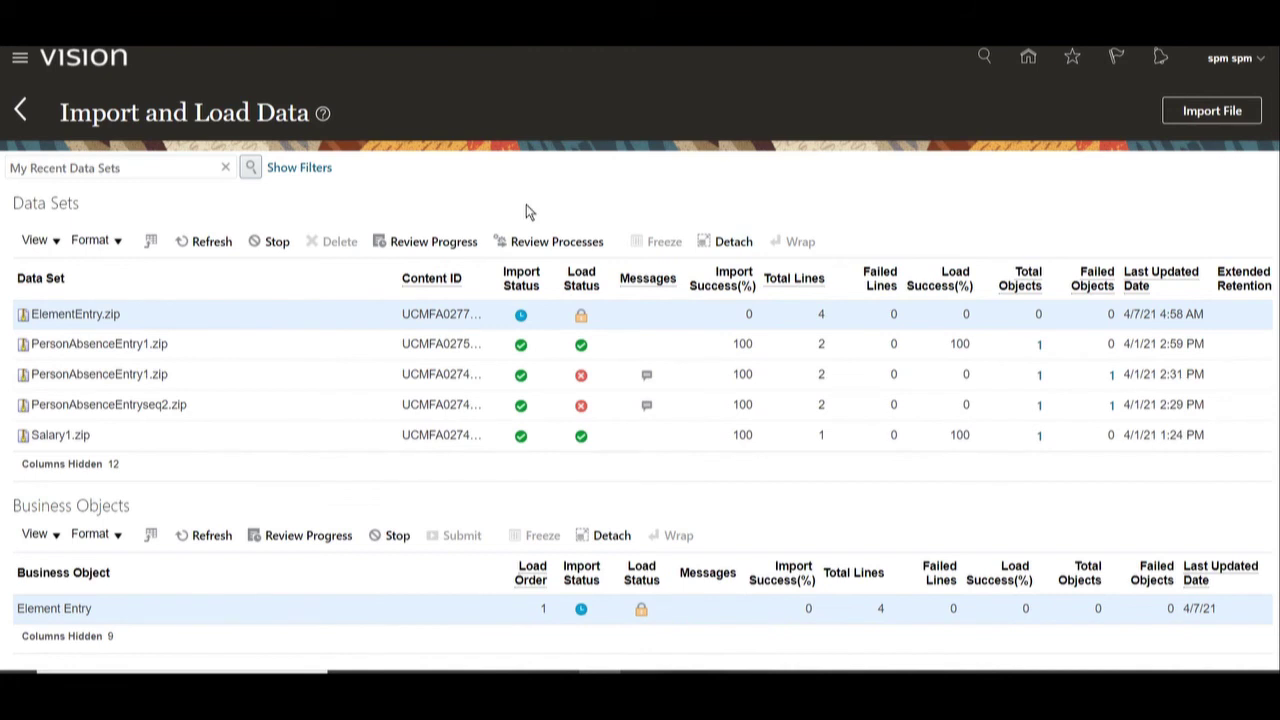
left_click(212, 241)
double_click(740, 314)
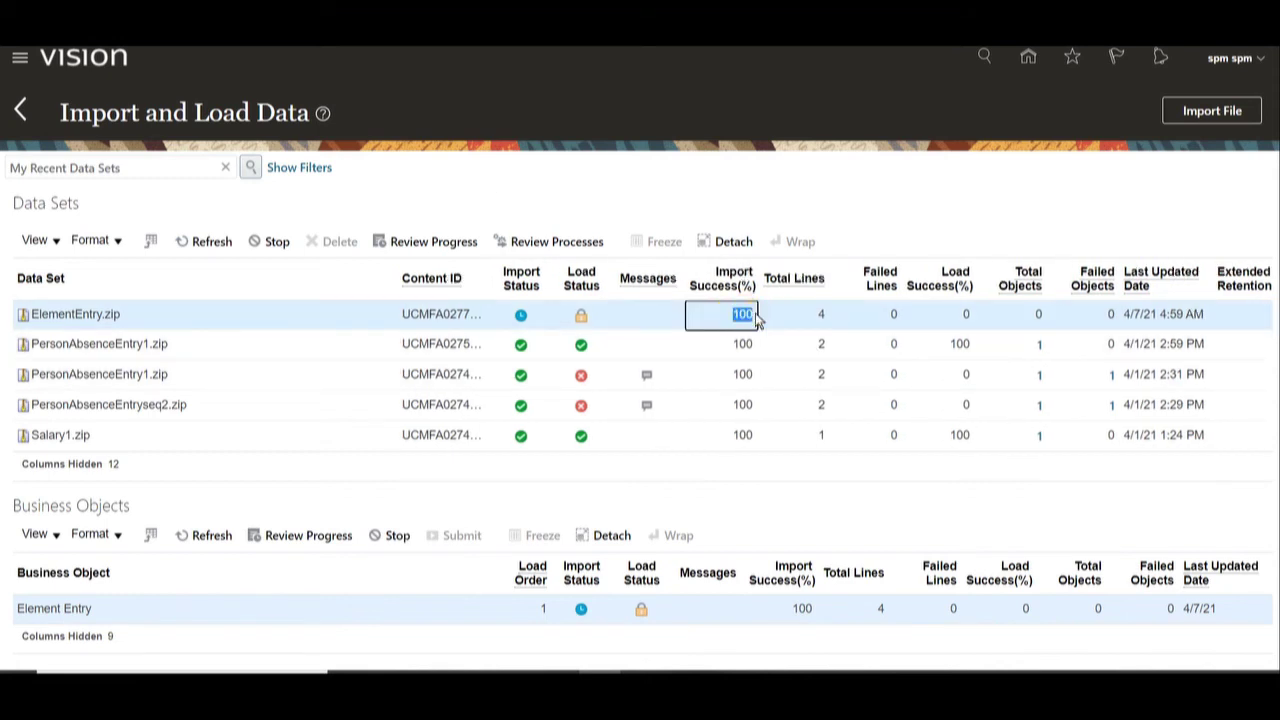
left_click(206, 242)
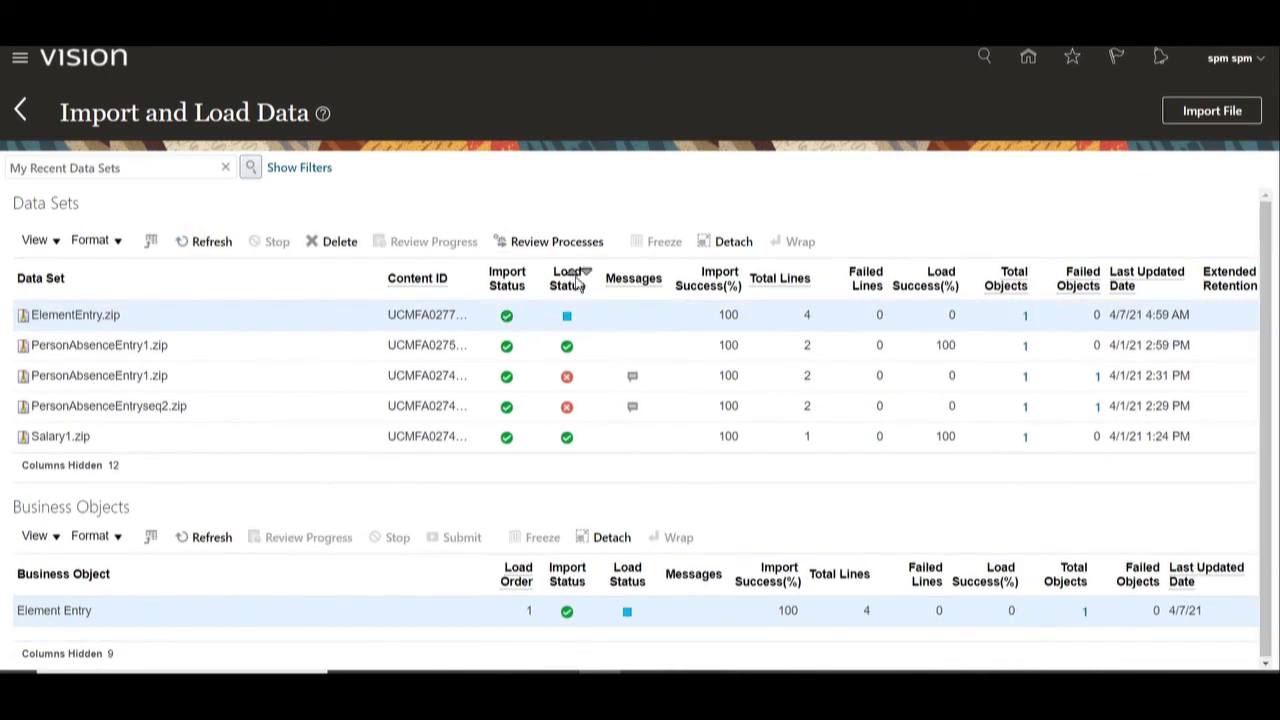
mouse_move(569, 319)
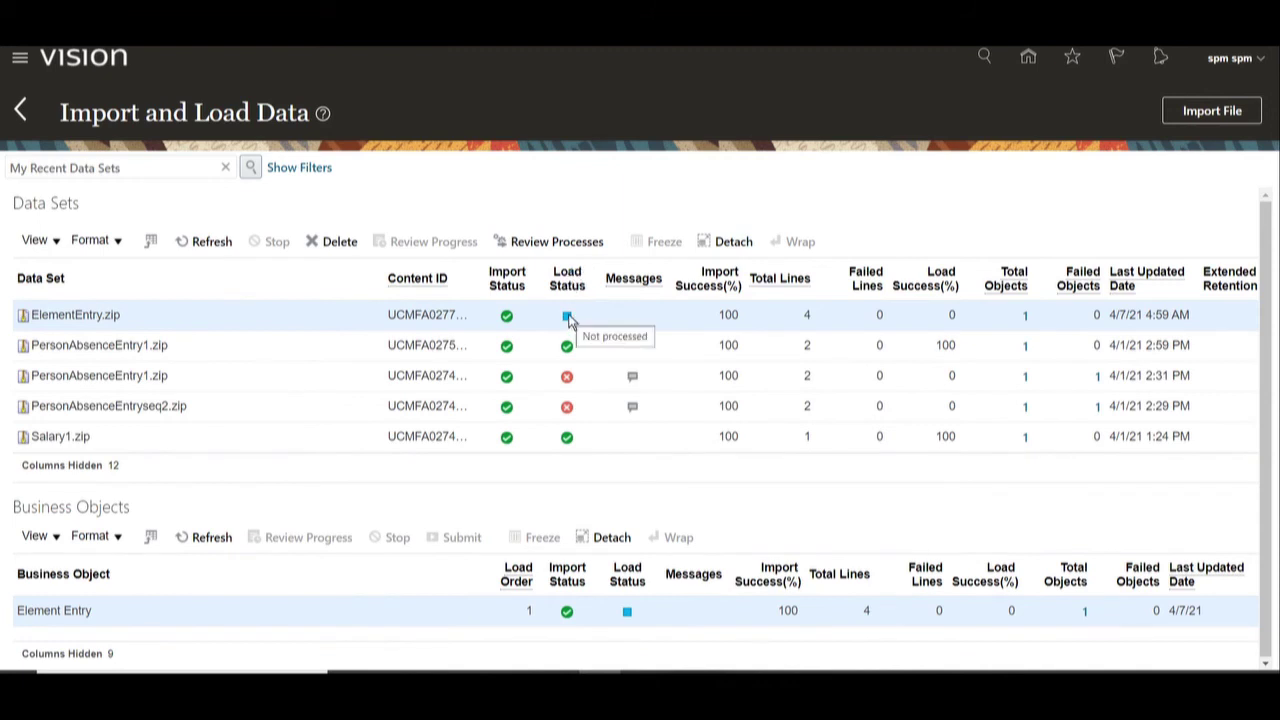
left_click(207, 241)
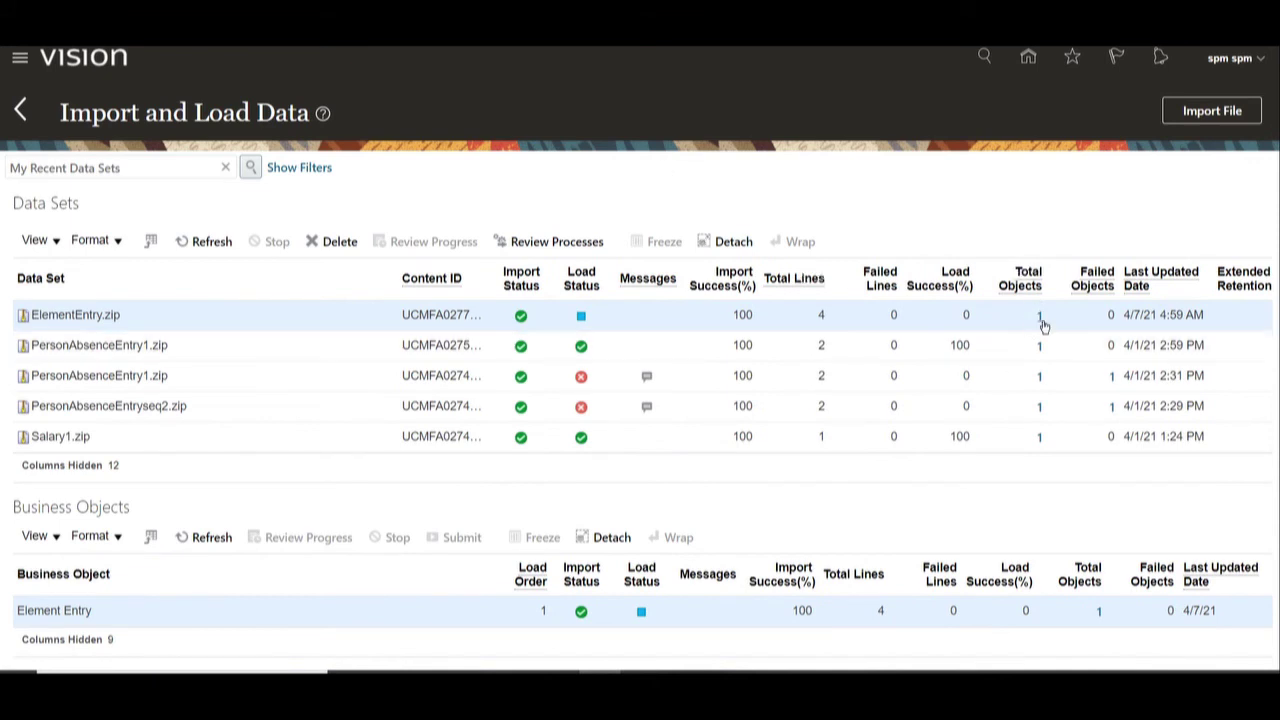
left_click(207, 241)
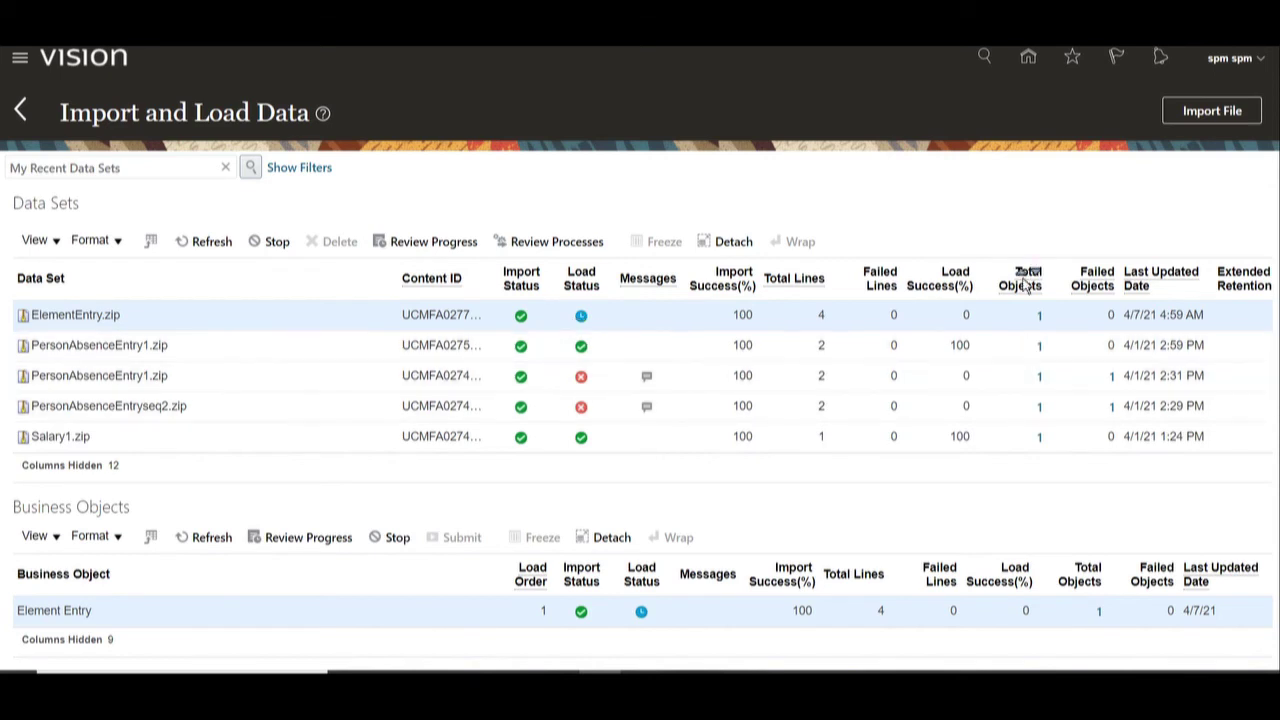
- Keep refreshing until ElementEntry.zip's Load Status completes at 100% success, then return Home
left_click(212, 243)
left_click(186, 242)
left_click(204, 241)
double_click(957, 314)
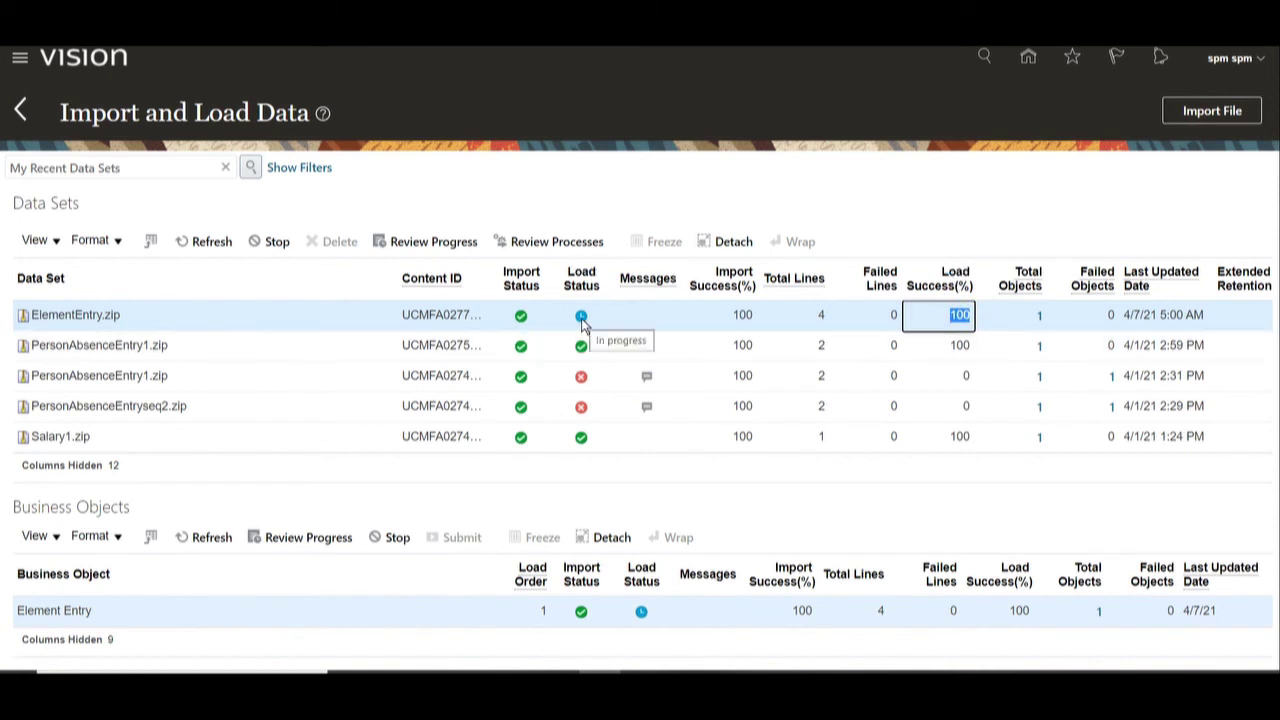
left_click(205, 243)
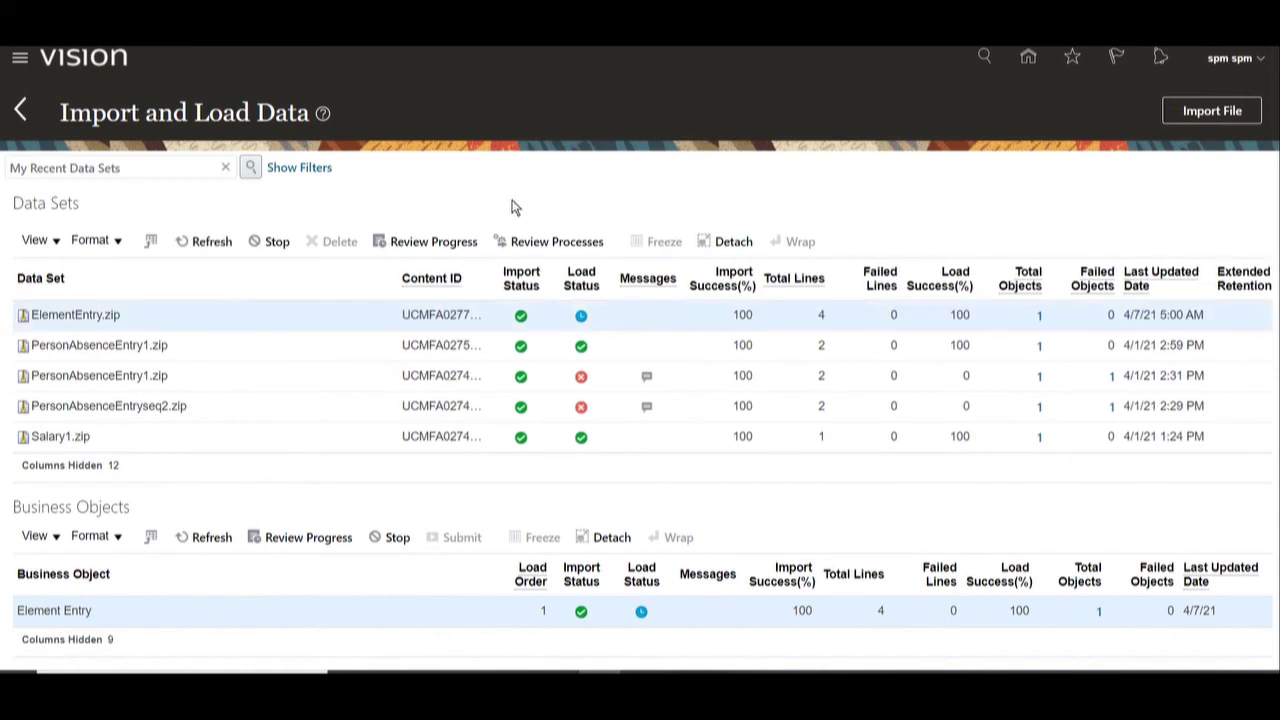
left_click(210, 241)
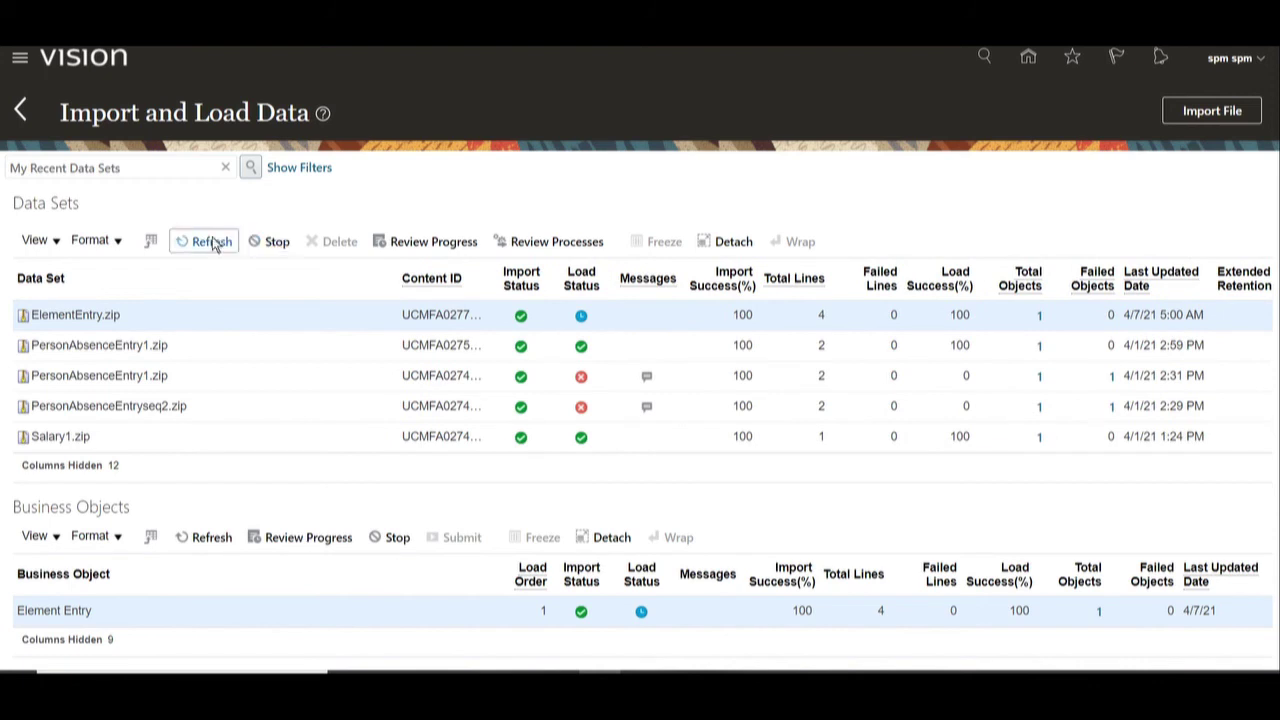
left_click(203, 243)
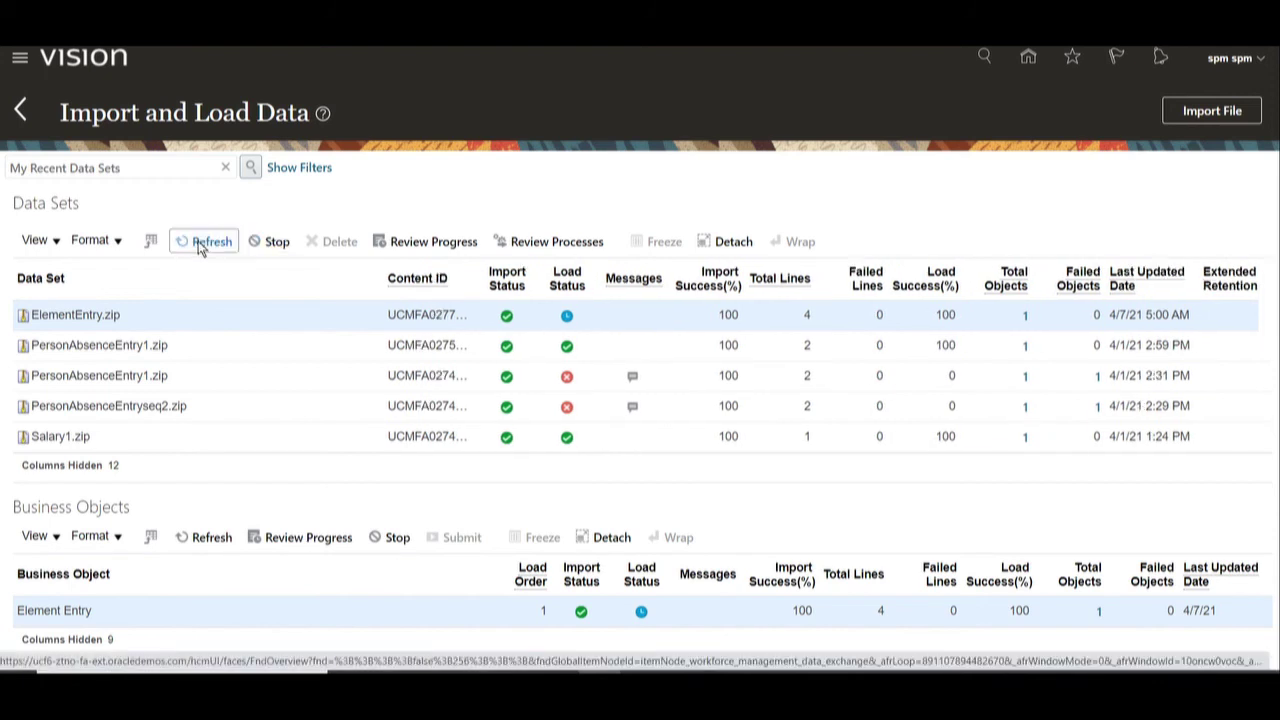
left_click(202, 246)
left_click(202, 246)
left_click(202, 246)
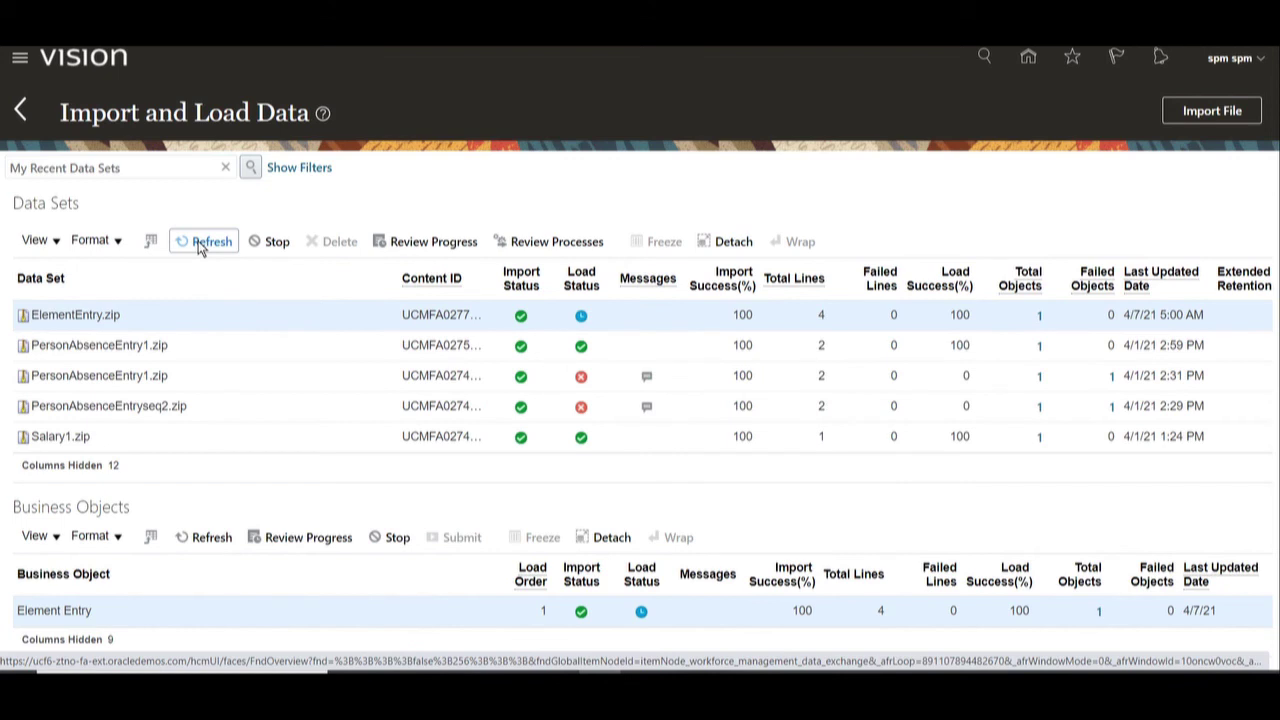
left_click(199, 245)
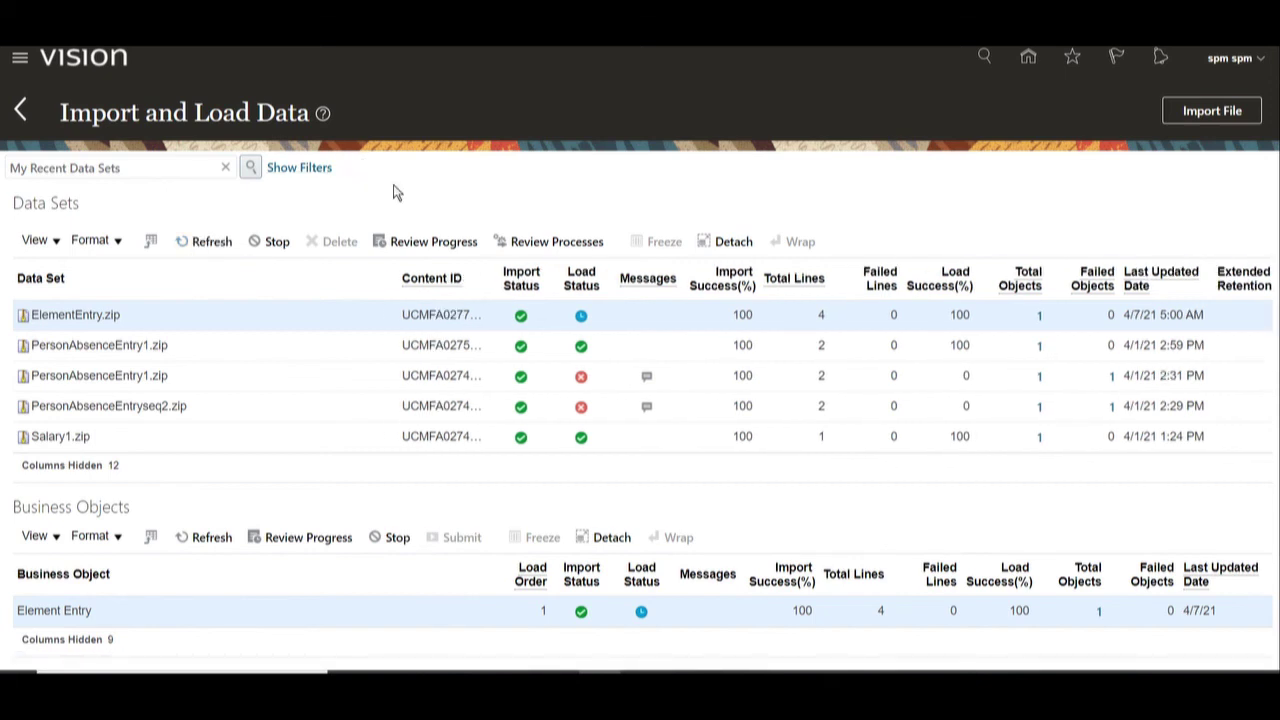
left_click(205, 241)
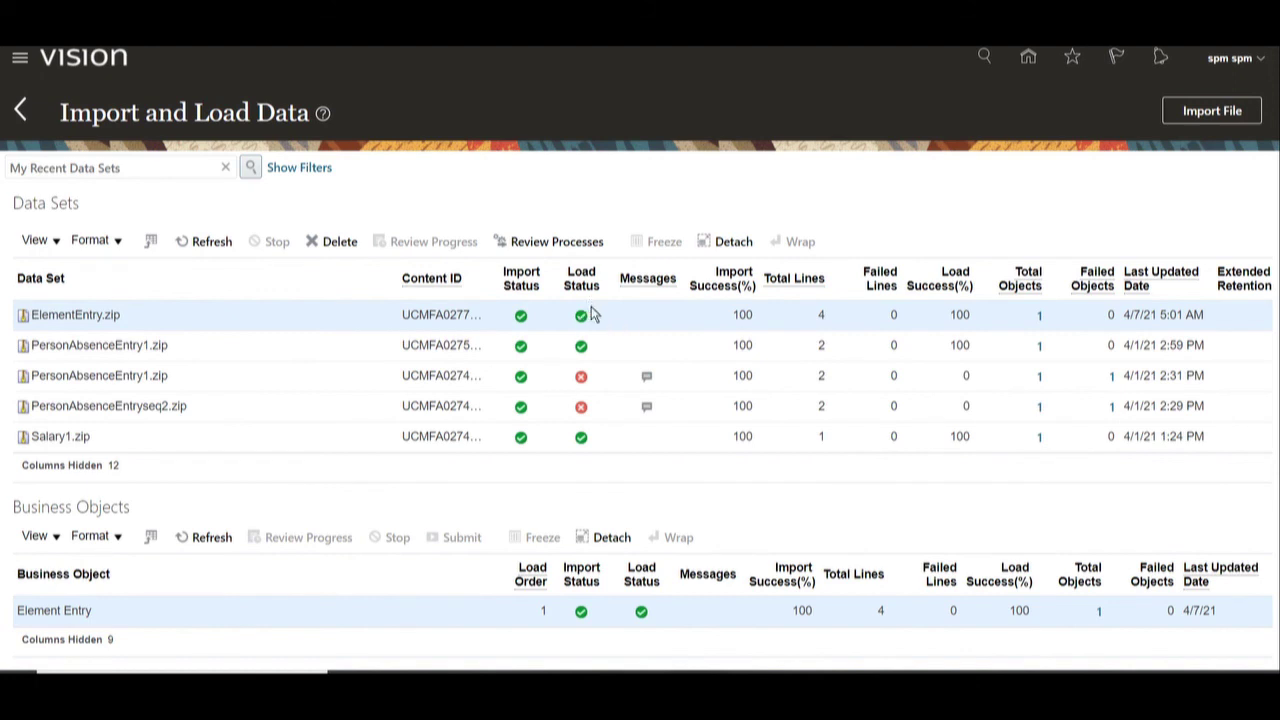
left_click(1028, 60)
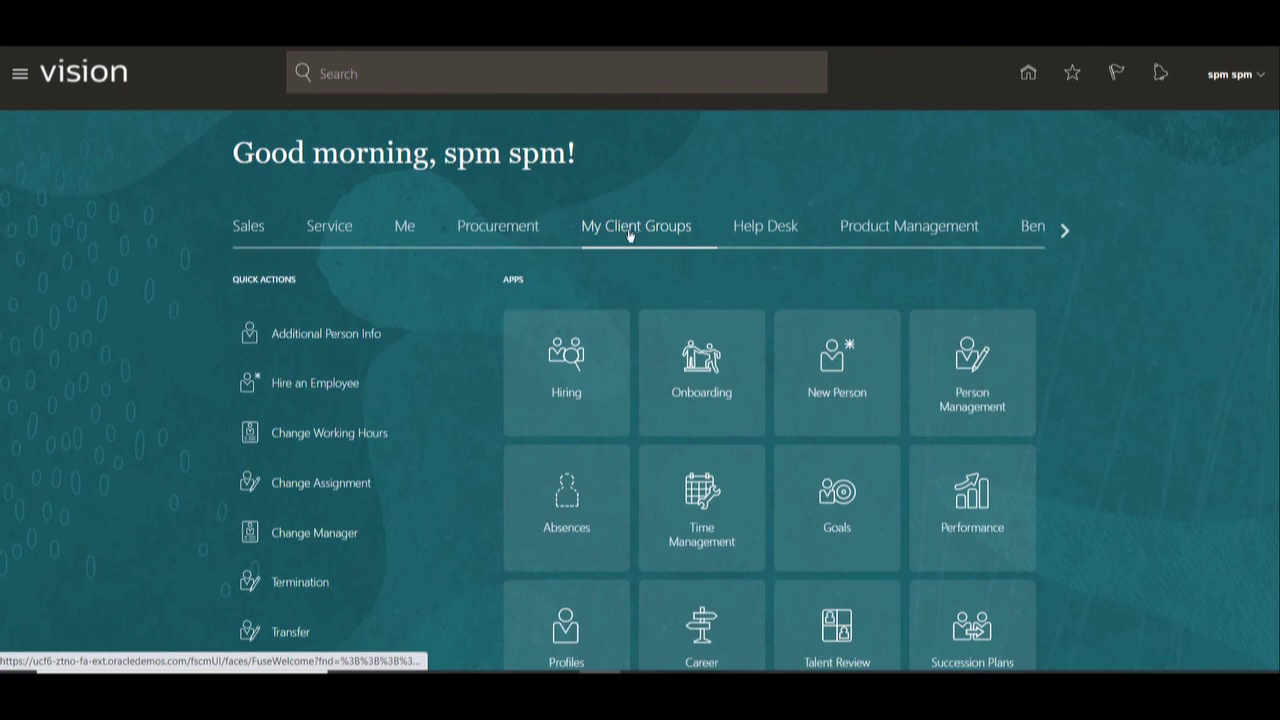
- Search Person Management by the test employee's person number and open their record
left_click(970, 398)
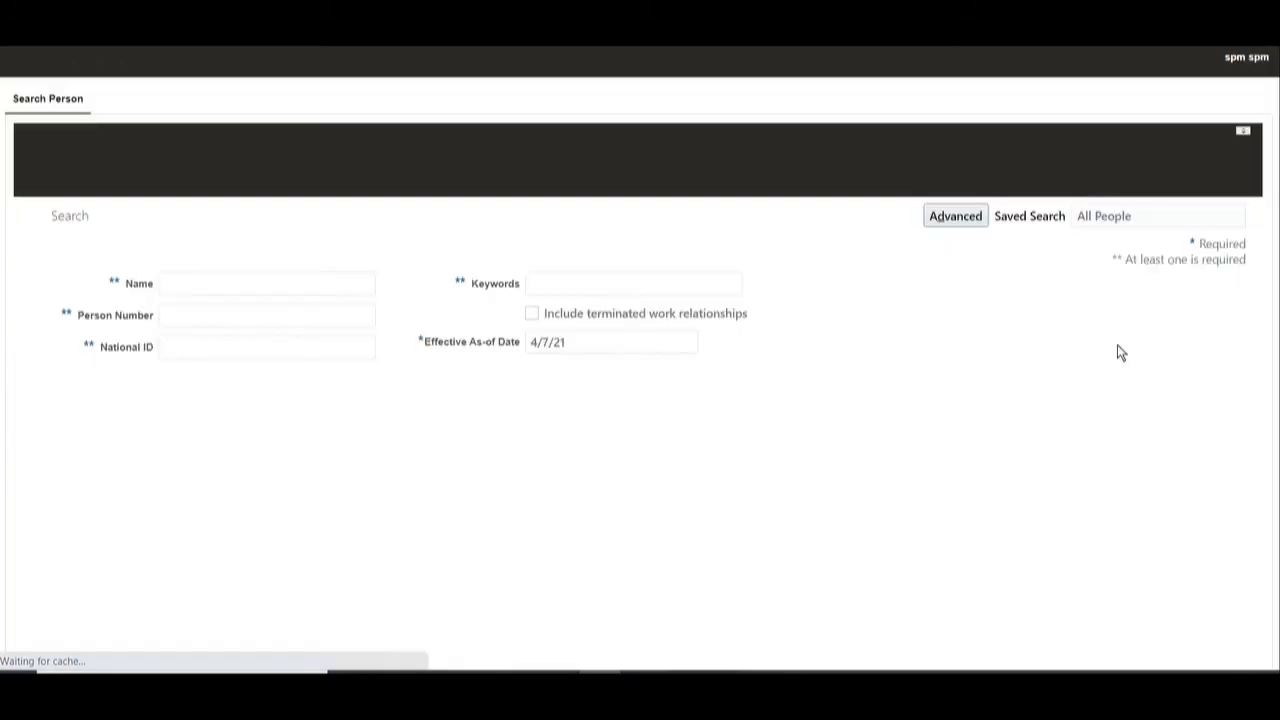
left_click(266, 315)
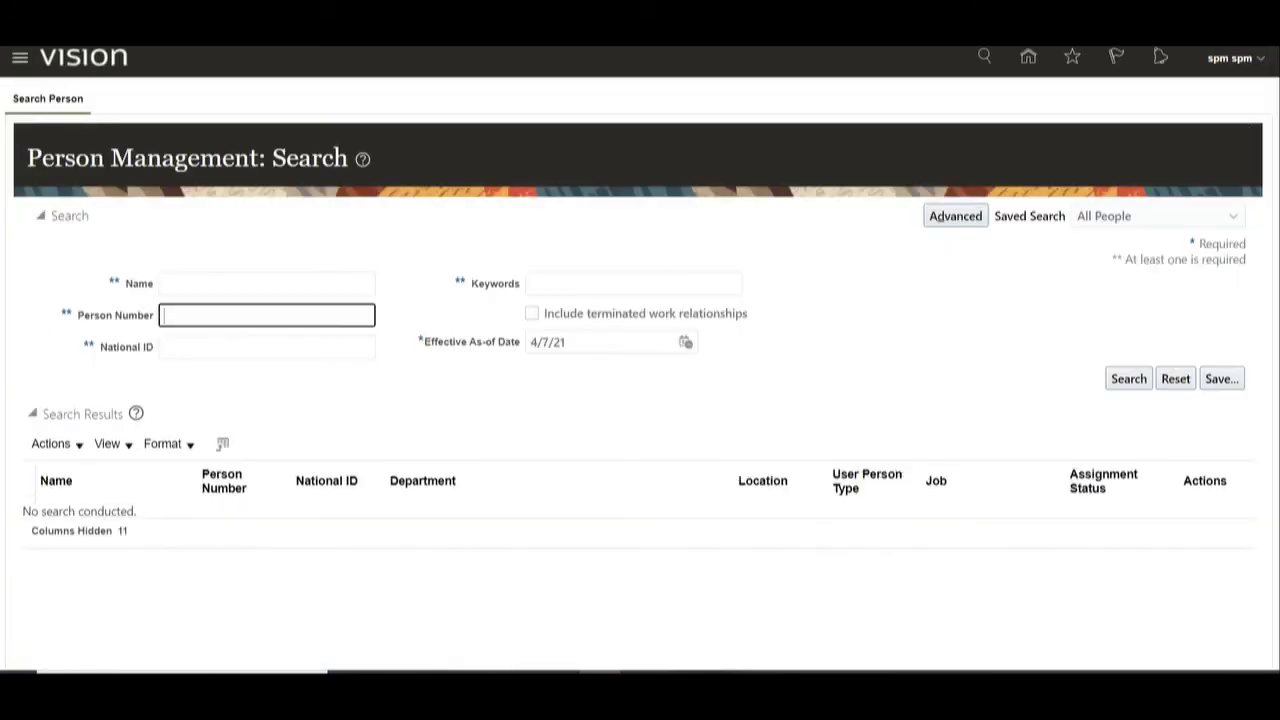
type("XXTEST1")
left_click(1128, 380)
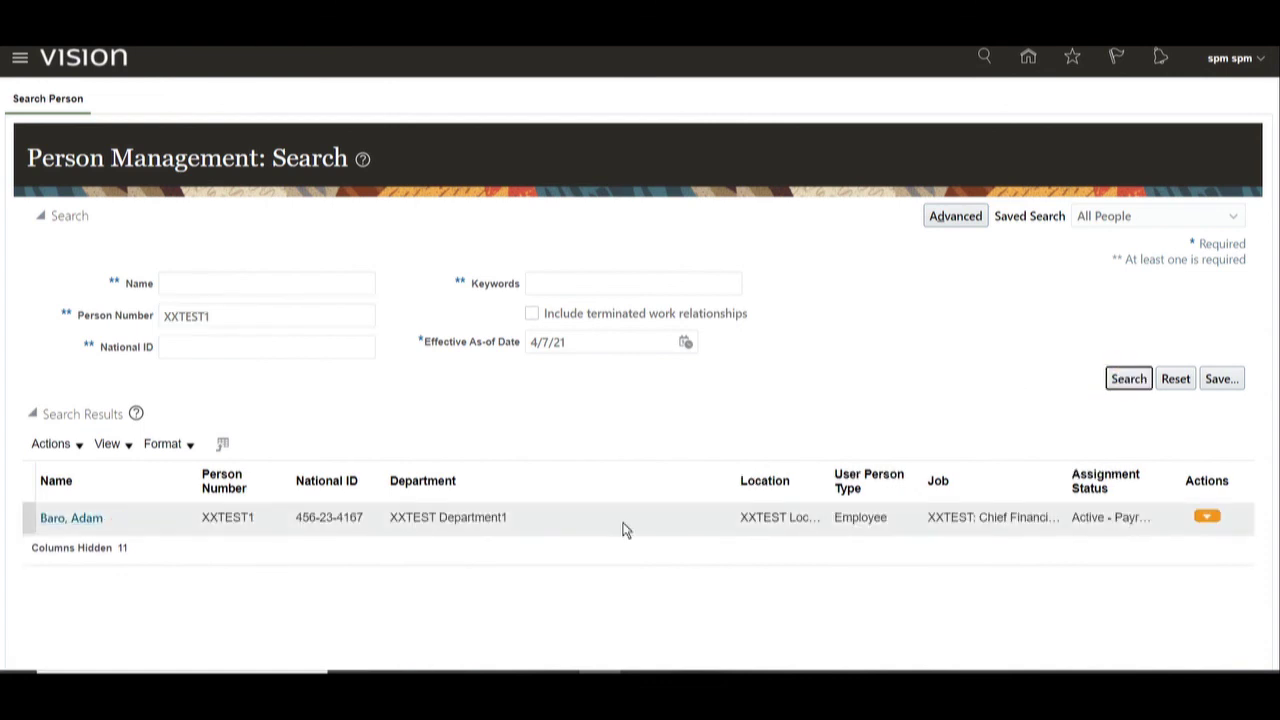
left_click(65, 518)
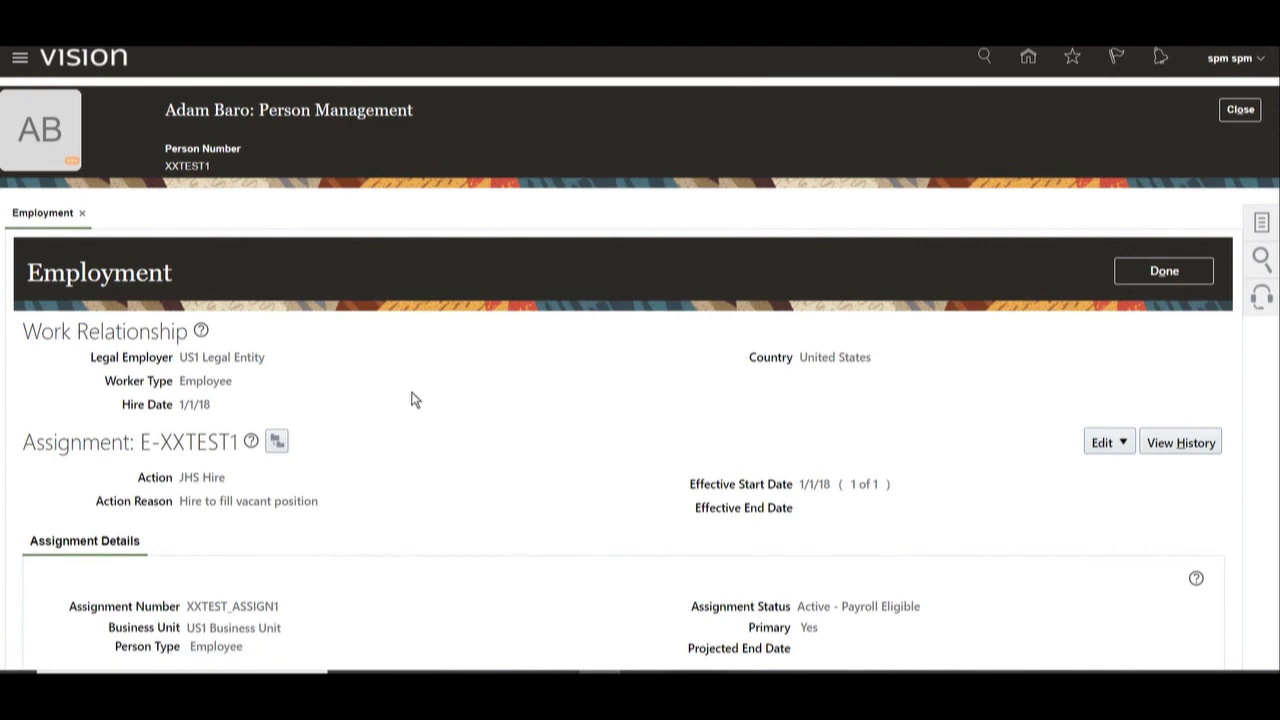
- From Payroll > Element Entries, view the Housing Allowance Expat entry's details
left_click(1261, 218)
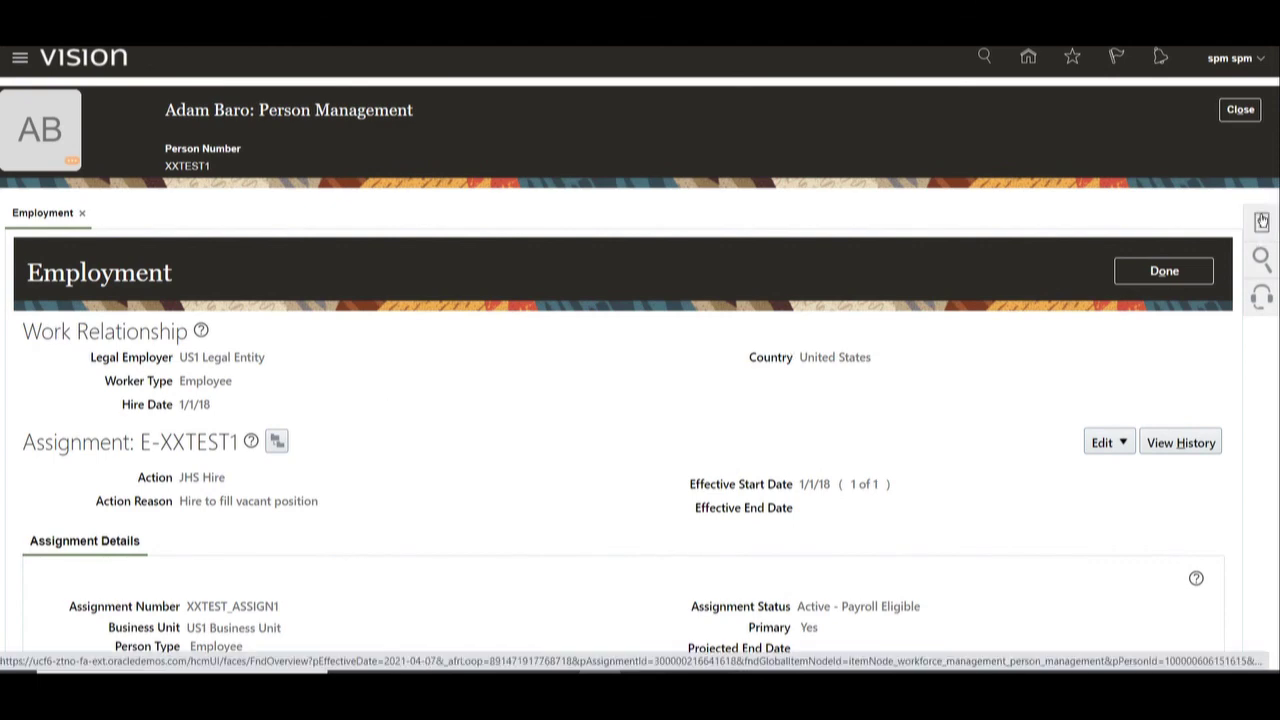
left_click(1261, 220)
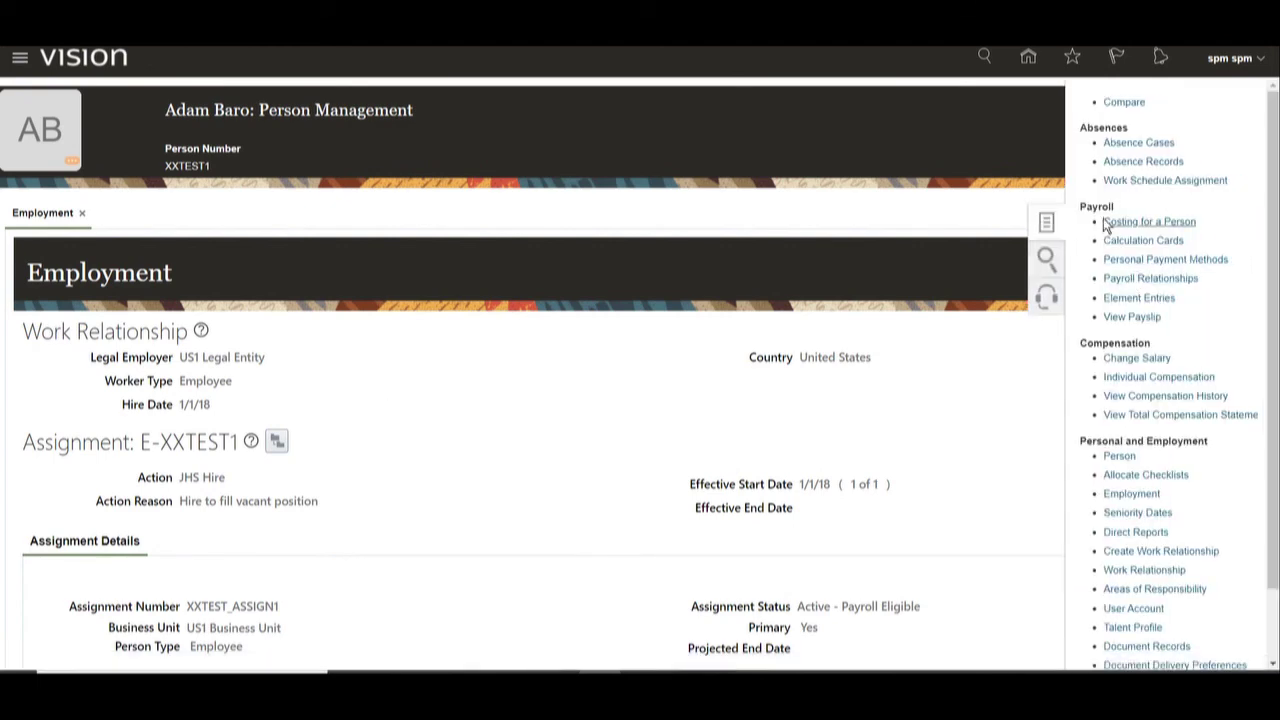
left_click_drag(1087, 206, 1118, 205)
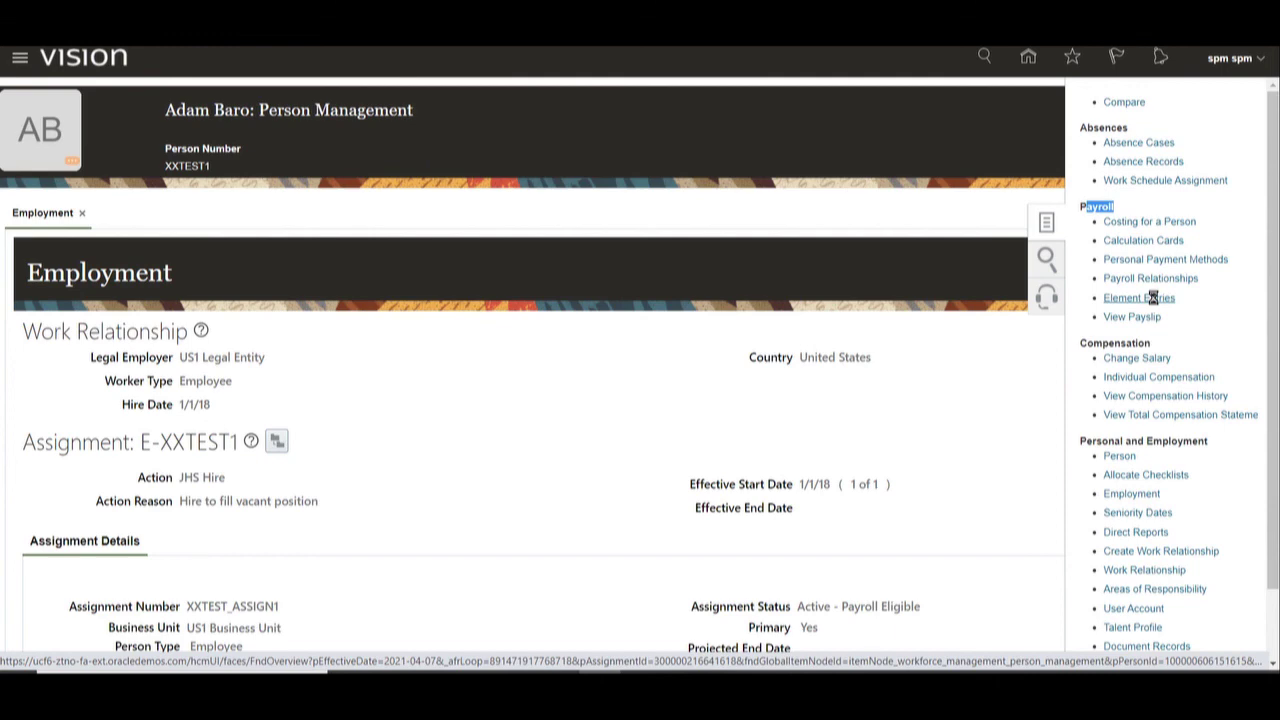
left_click(1152, 297)
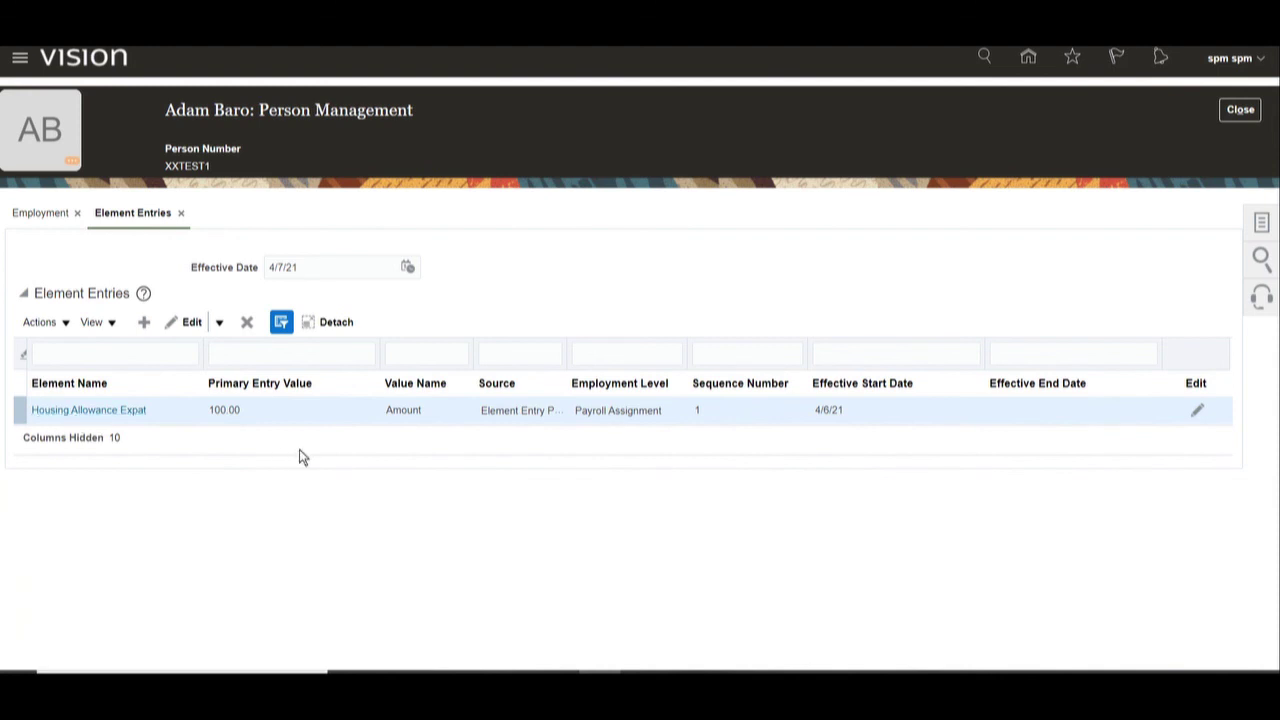
left_click(94, 410)
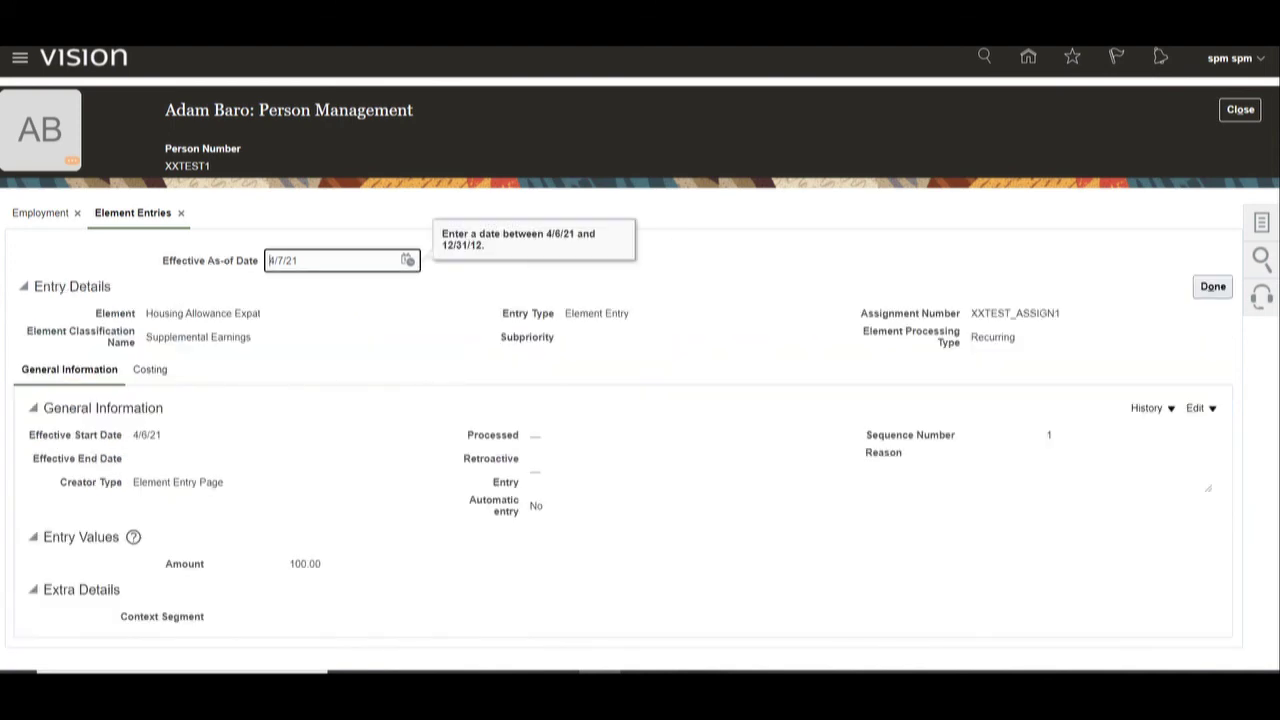
left_click(140, 313)
left_click_drag(140, 313, 280, 314)
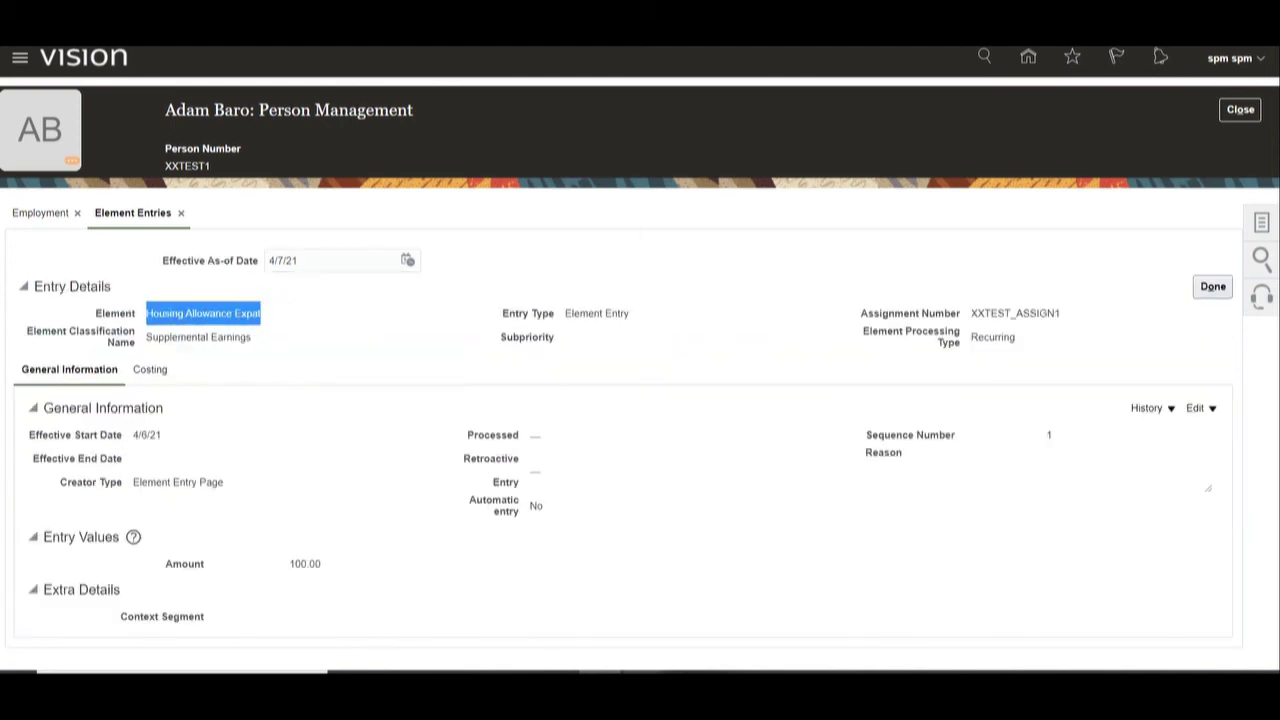
left_click(642, 672)
left_click_drag(313, 74, 462, 74)
key("alt+Tab")
left_click(567, 312)
left_click_drag(567, 312, 648, 313)
left_click(642, 672)
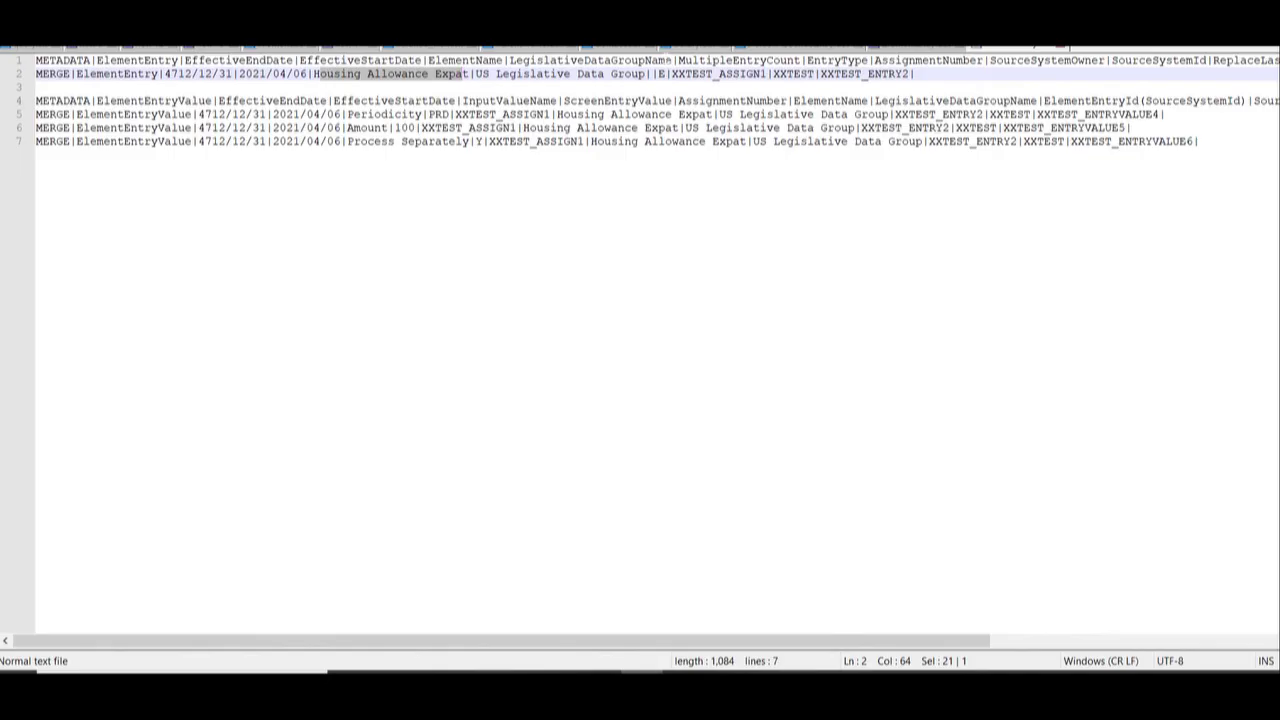
left_click(660, 72)
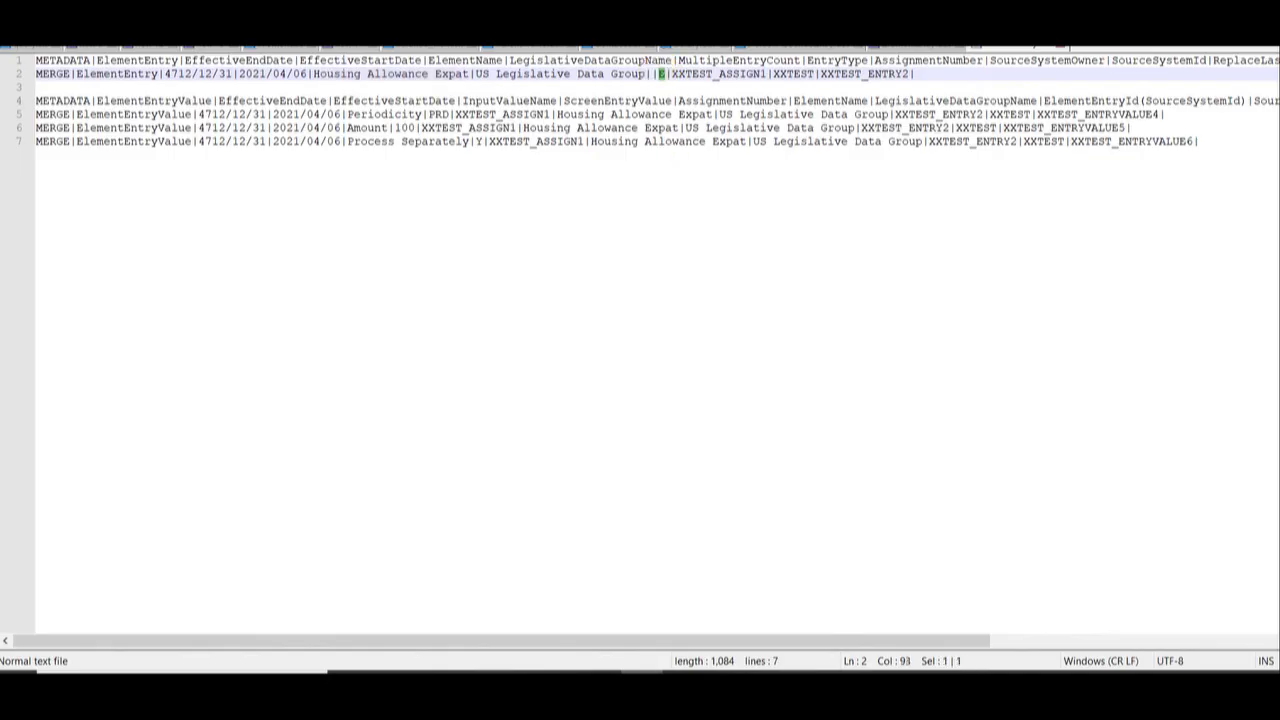
key("alt+Tab")
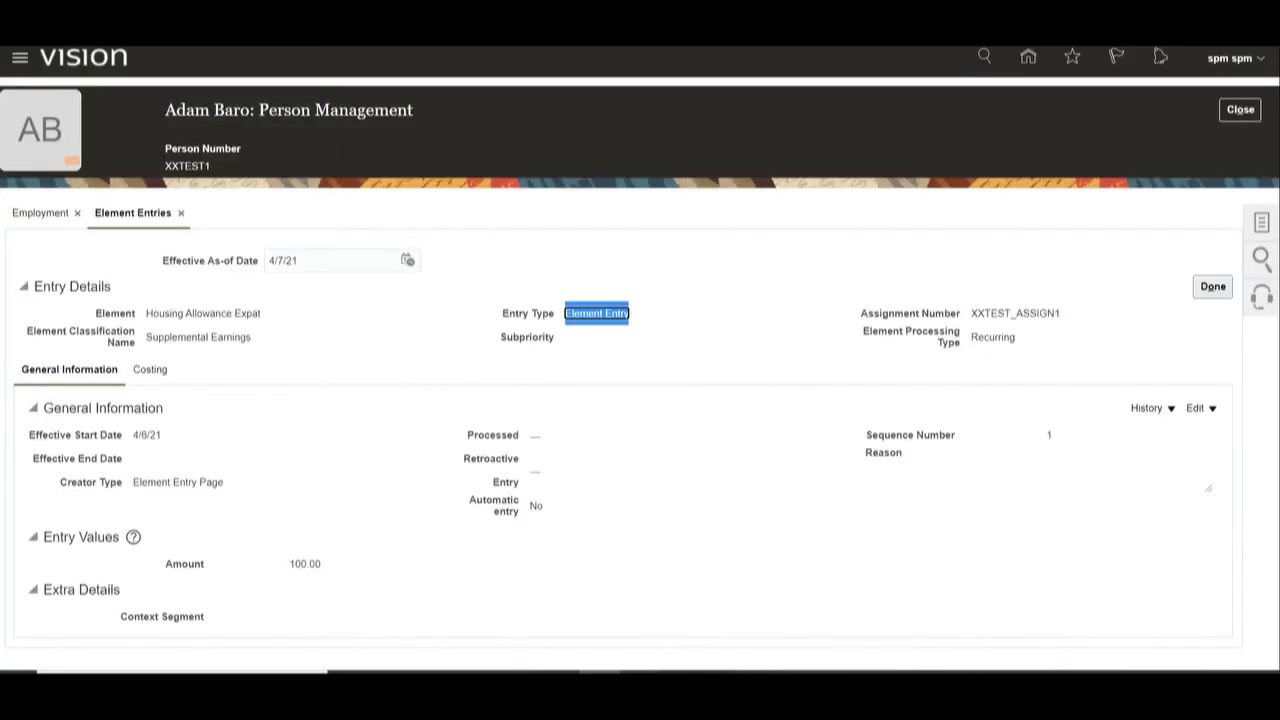
left_click_drag(1062, 313, 975, 307)
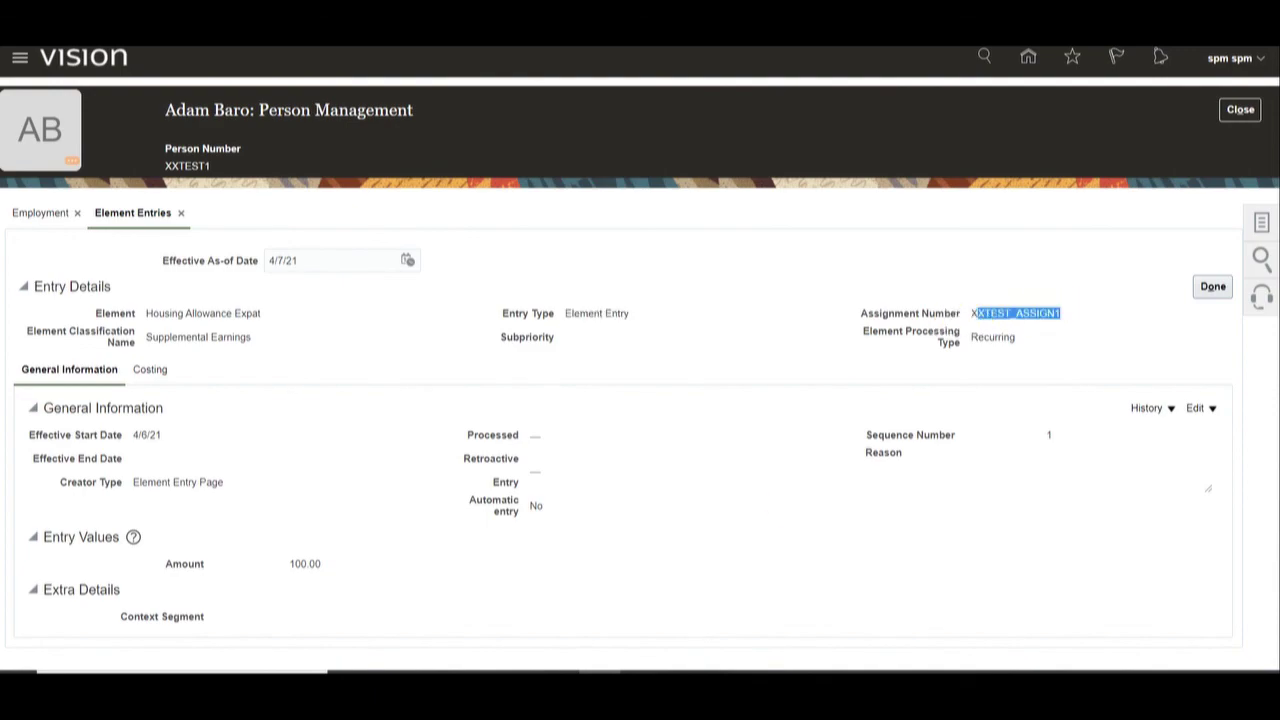
key("alt+Tab")
left_click(708, 74)
double_click(708, 74)
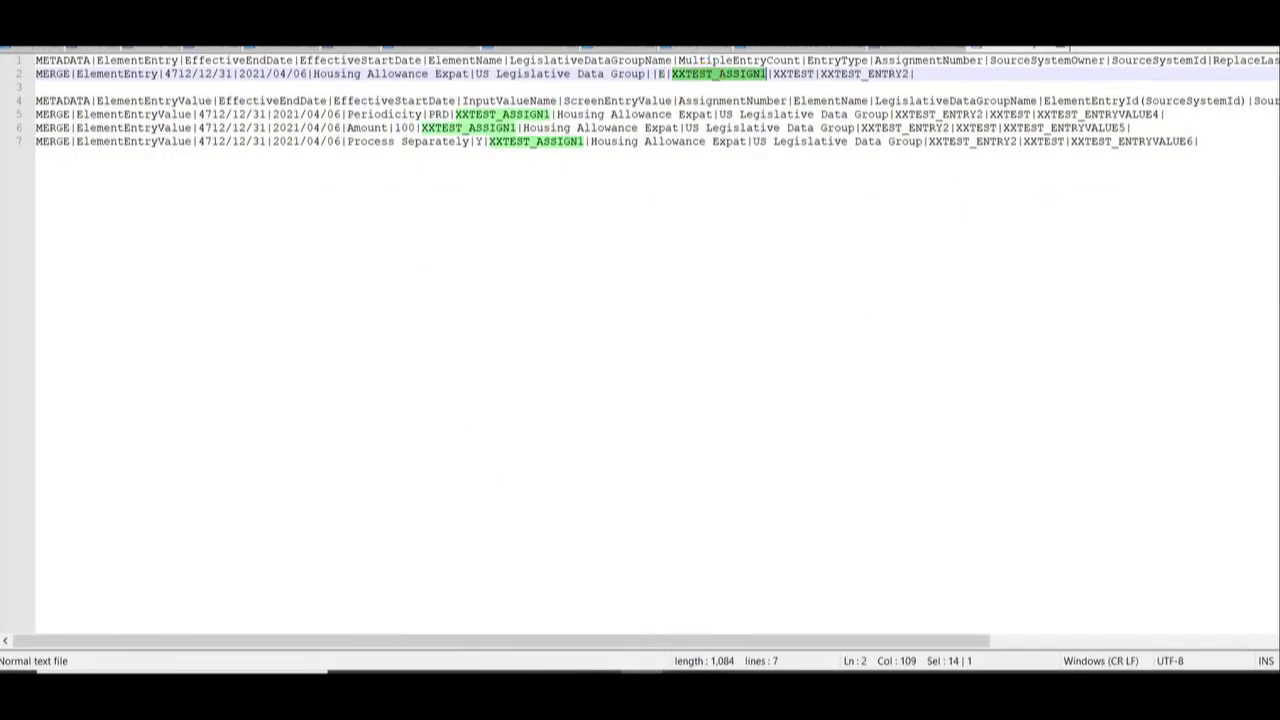
key("alt+Tab")
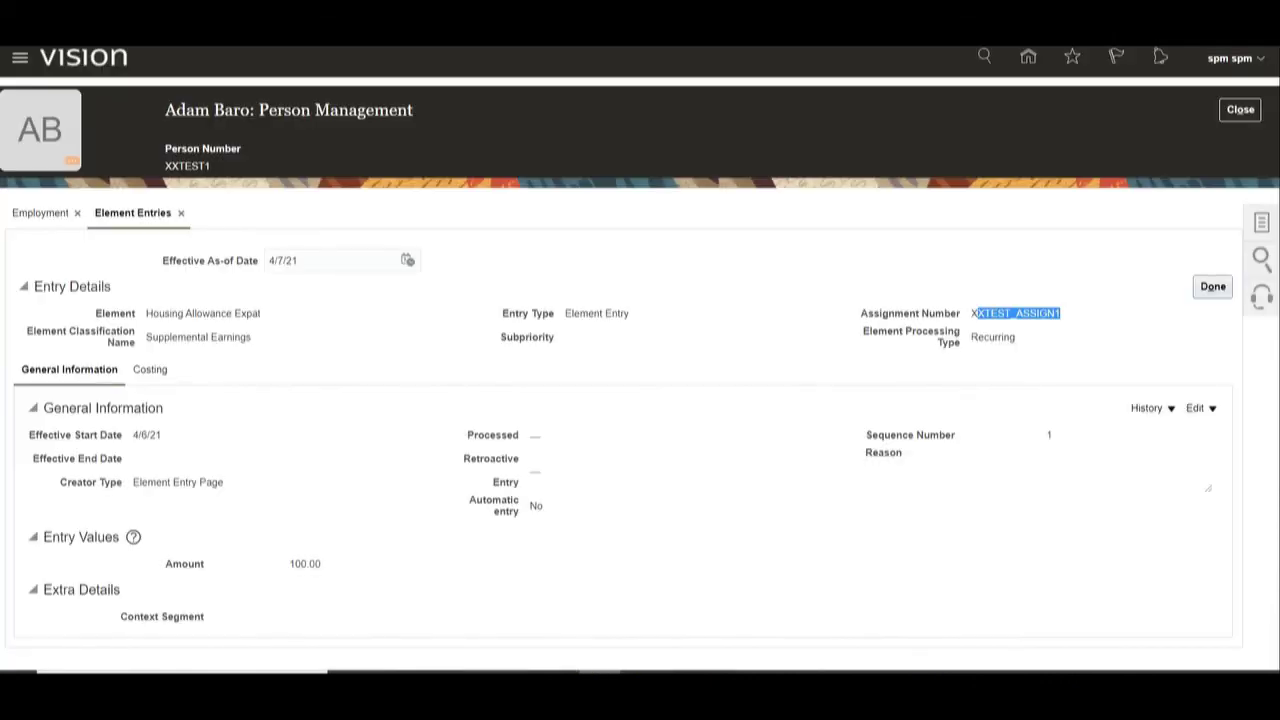
scroll(410, 305, "down", 1)
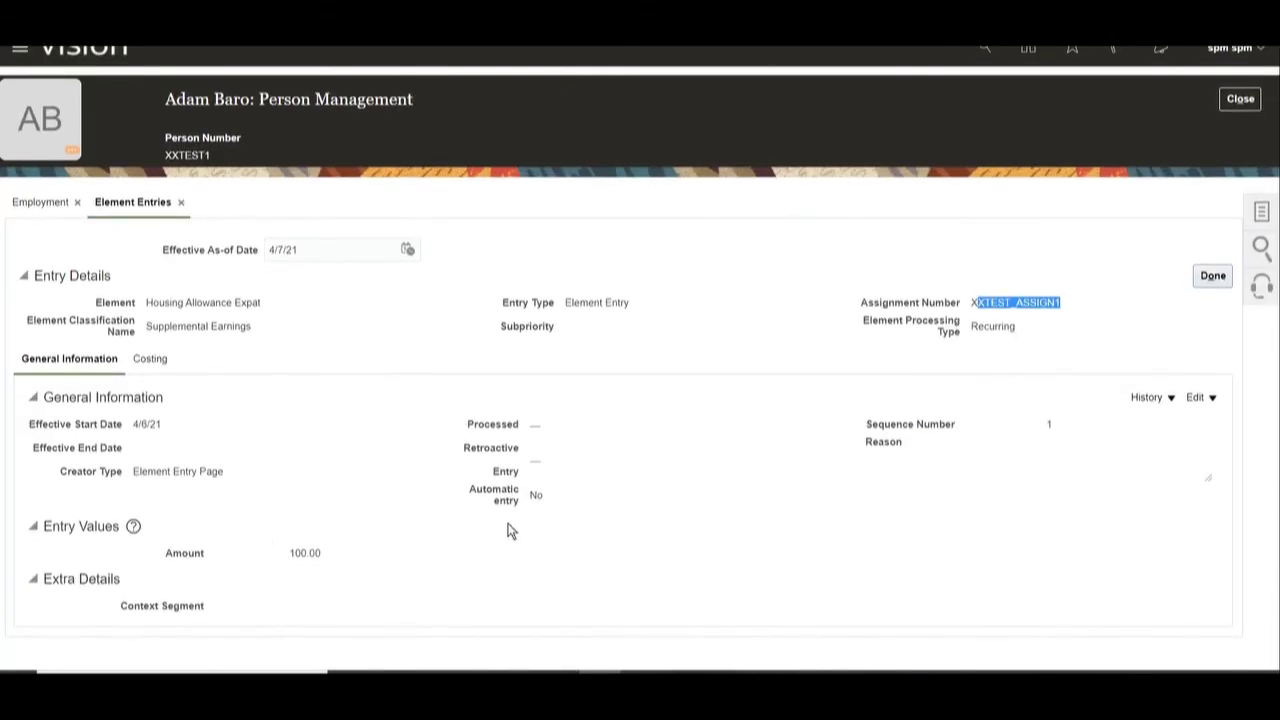
left_click(289, 554)
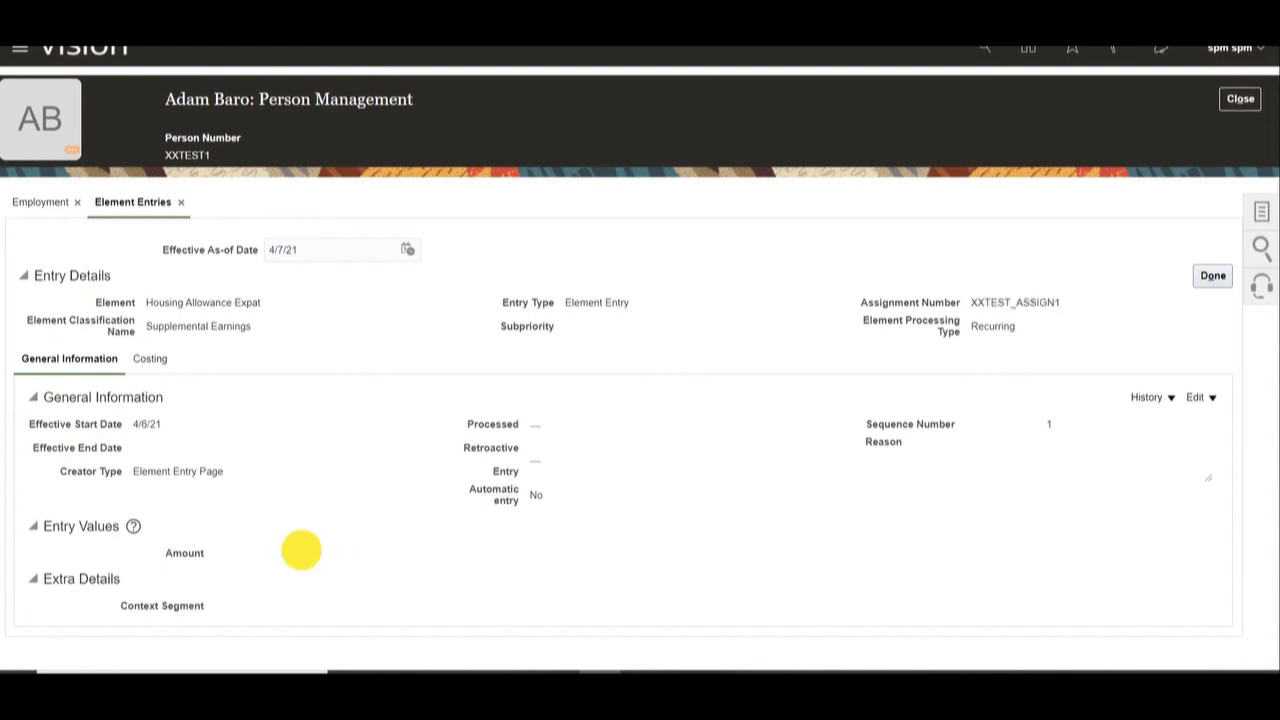
double_click(300, 553)
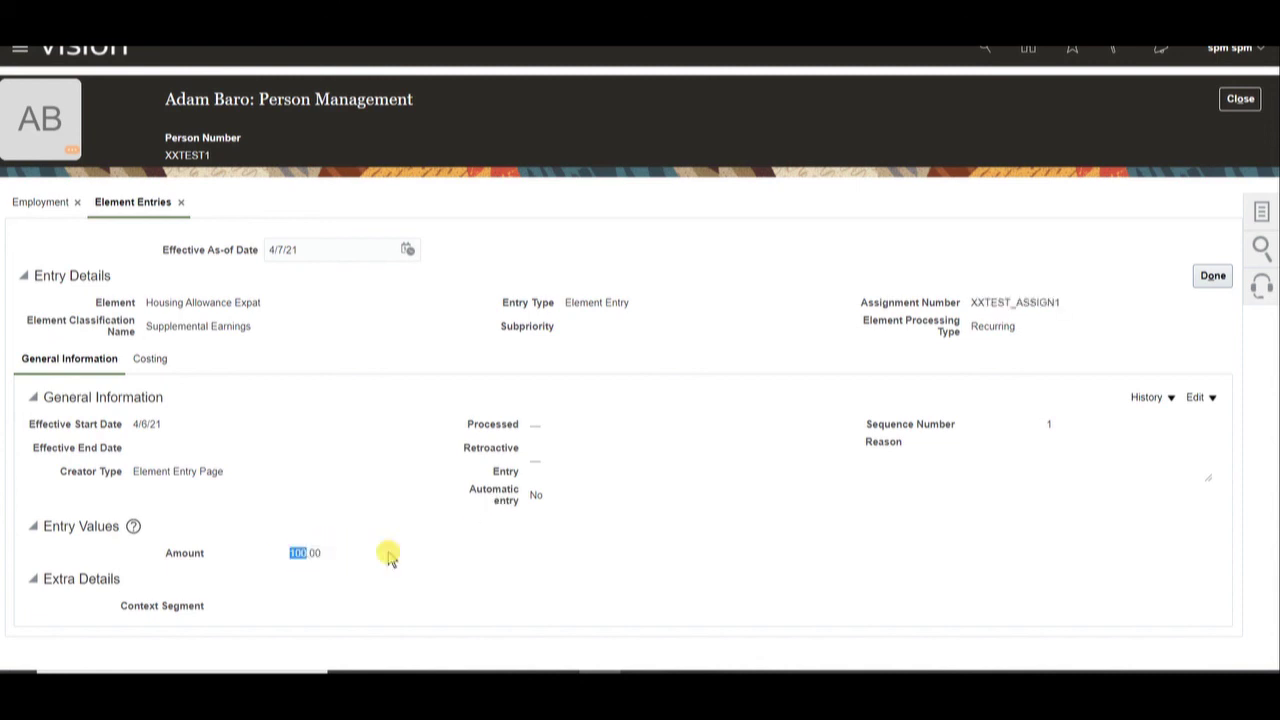
left_click(618, 671)
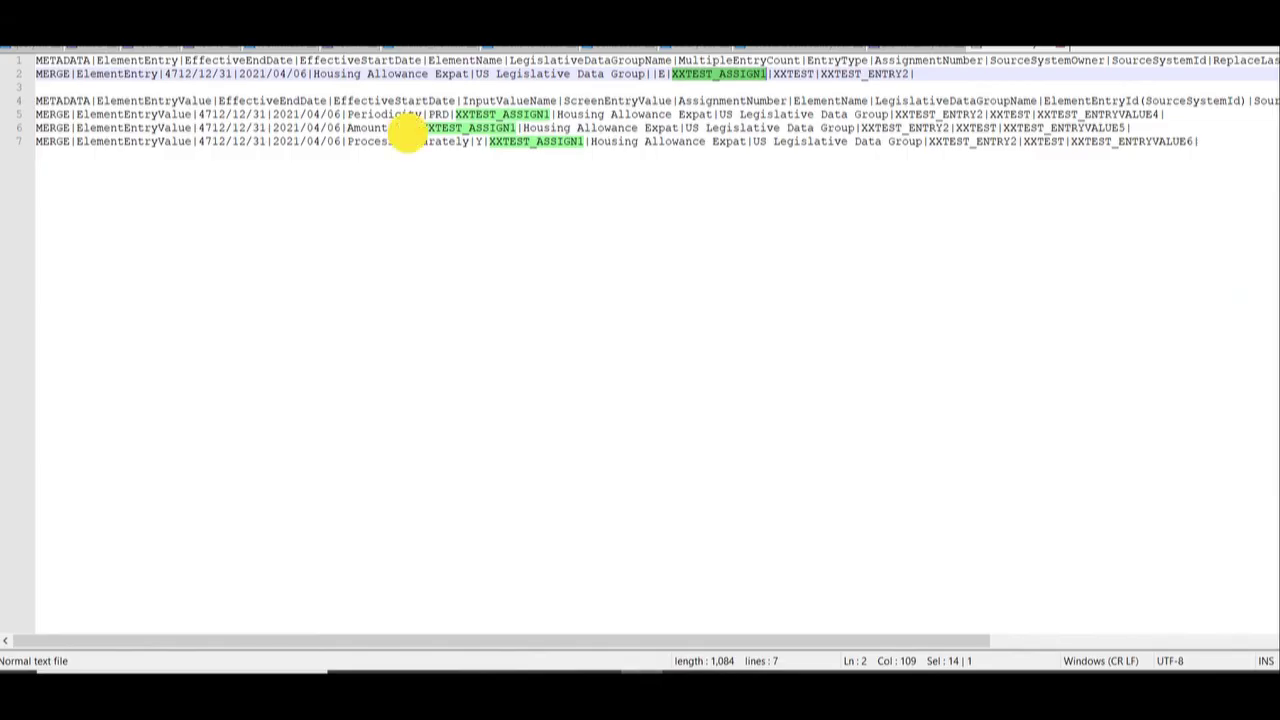
double_click(406, 127)
left_click(600, 671)
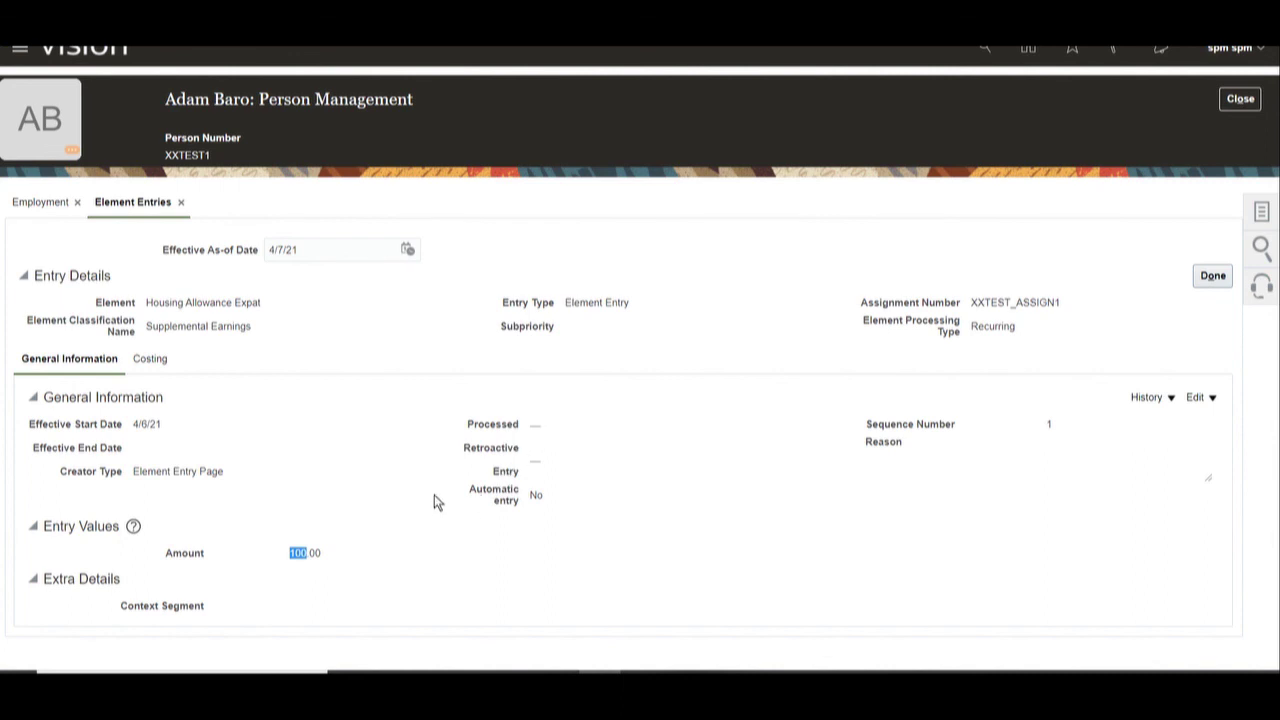
left_click(152, 359)
left_click(56, 360)
- Finish with the entry details and close the person record, returning to Element Entries
left_click(1211, 278)
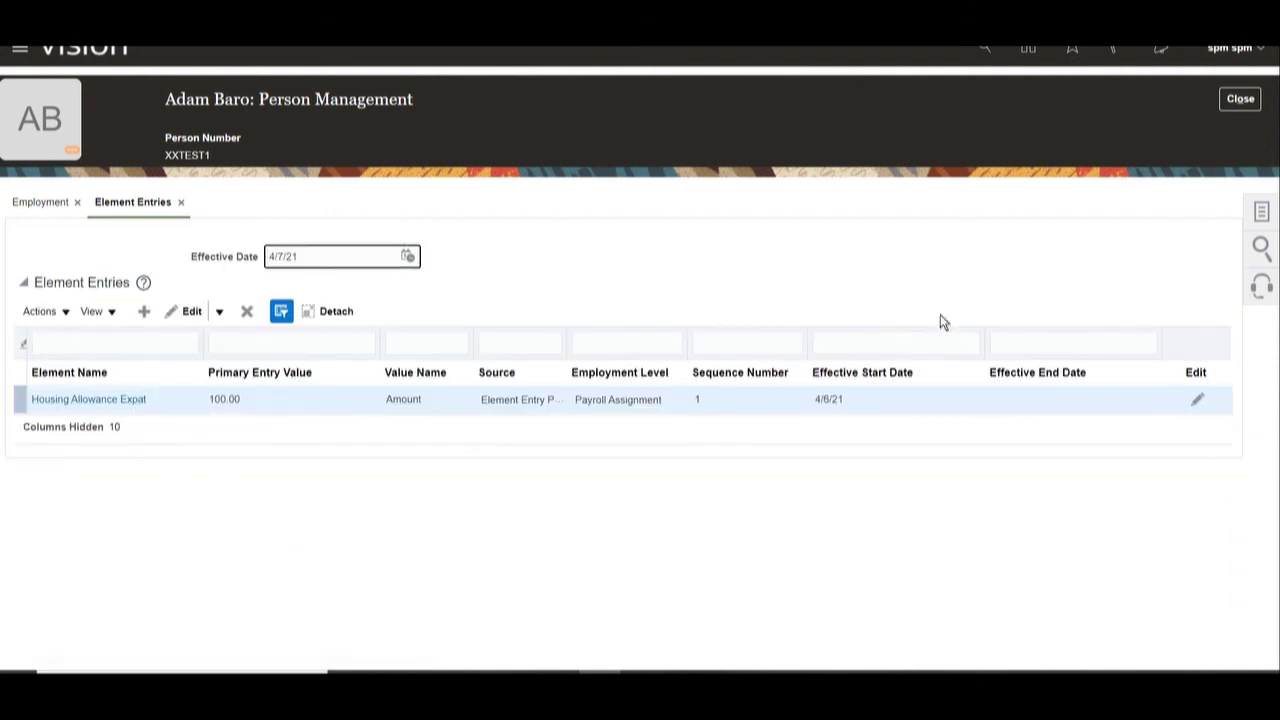
left_click(1240, 100)
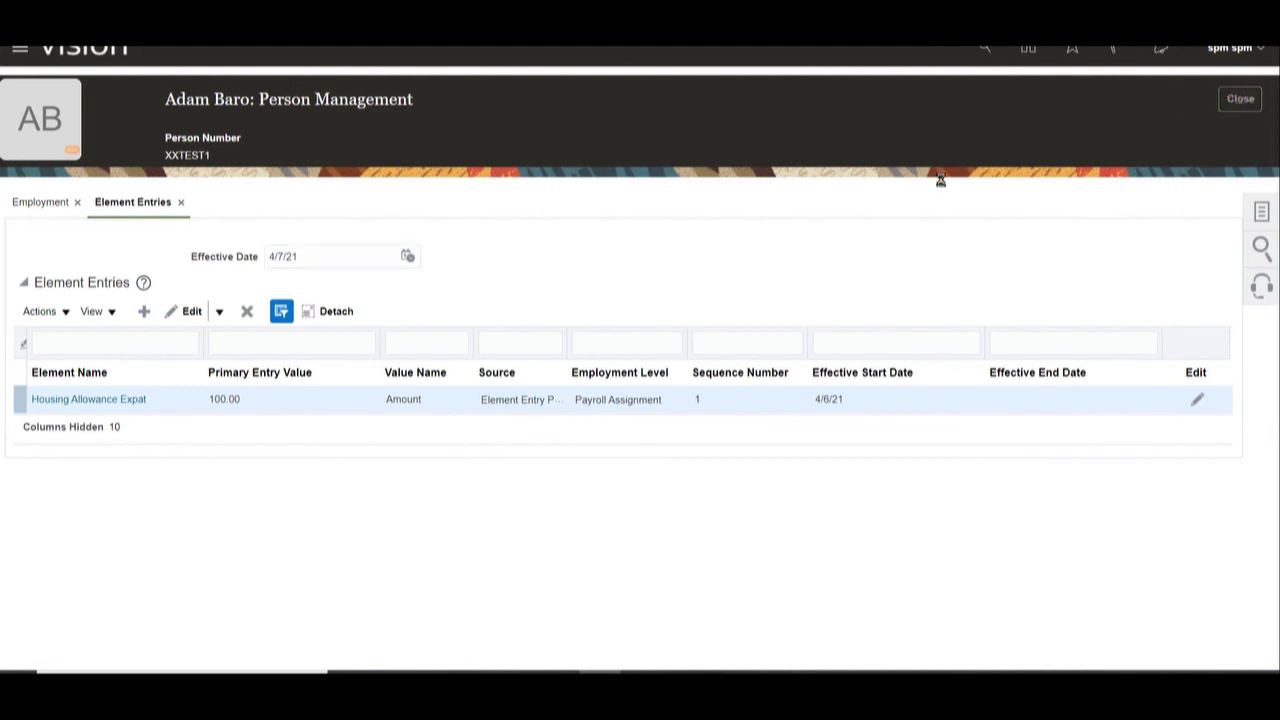